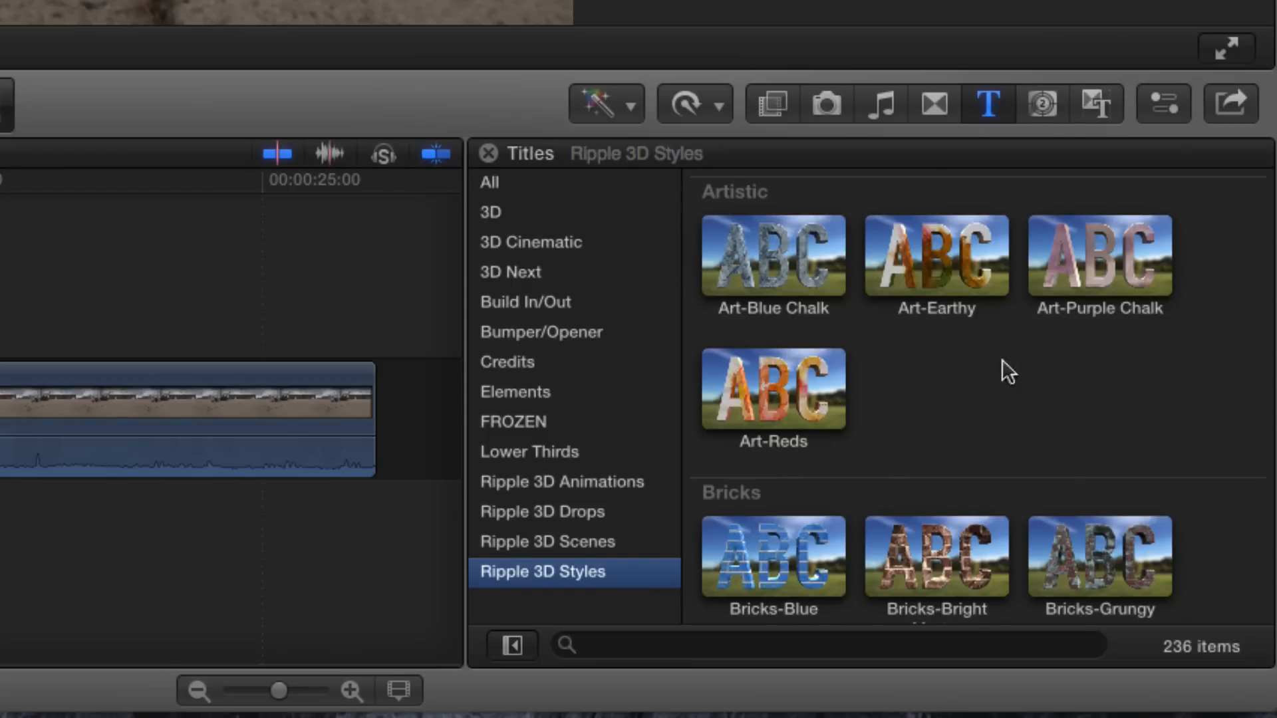
Step: Browse the Ripple 3D Styles titles from the Artistic category through to Metal-Clean
scroll(1091, 383, down, 3)
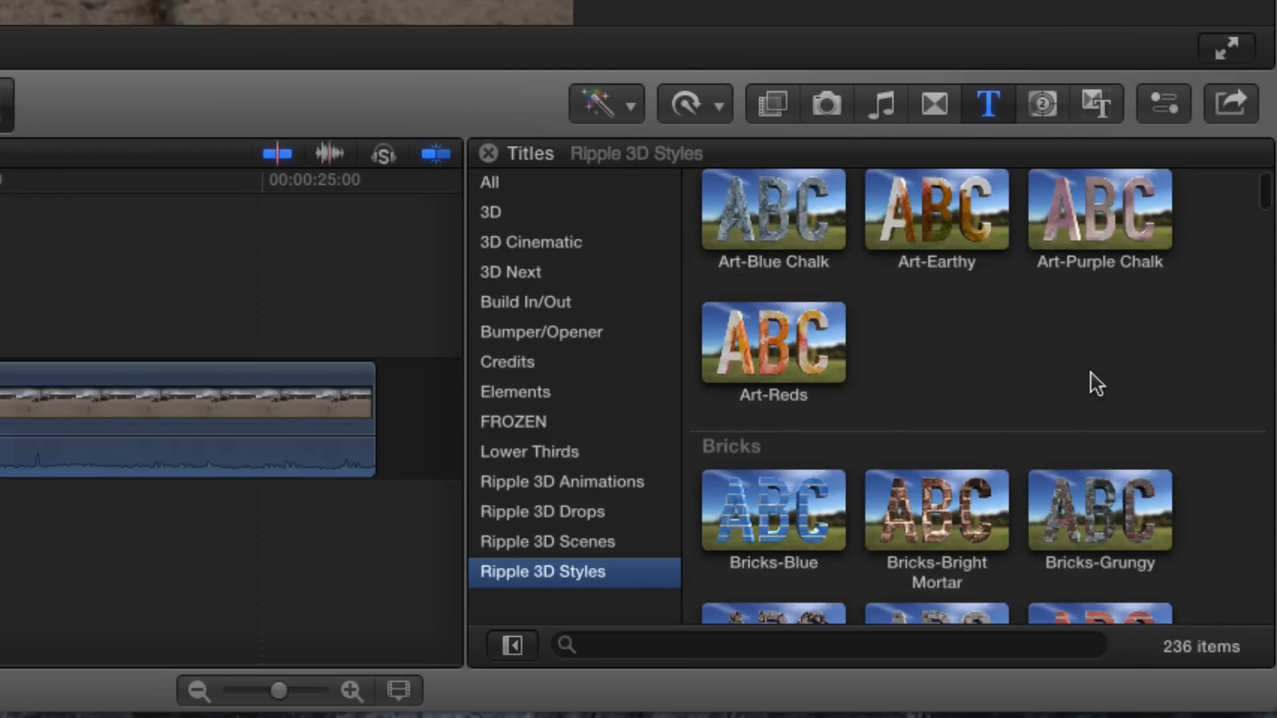
scroll(1096, 370, up, 3)
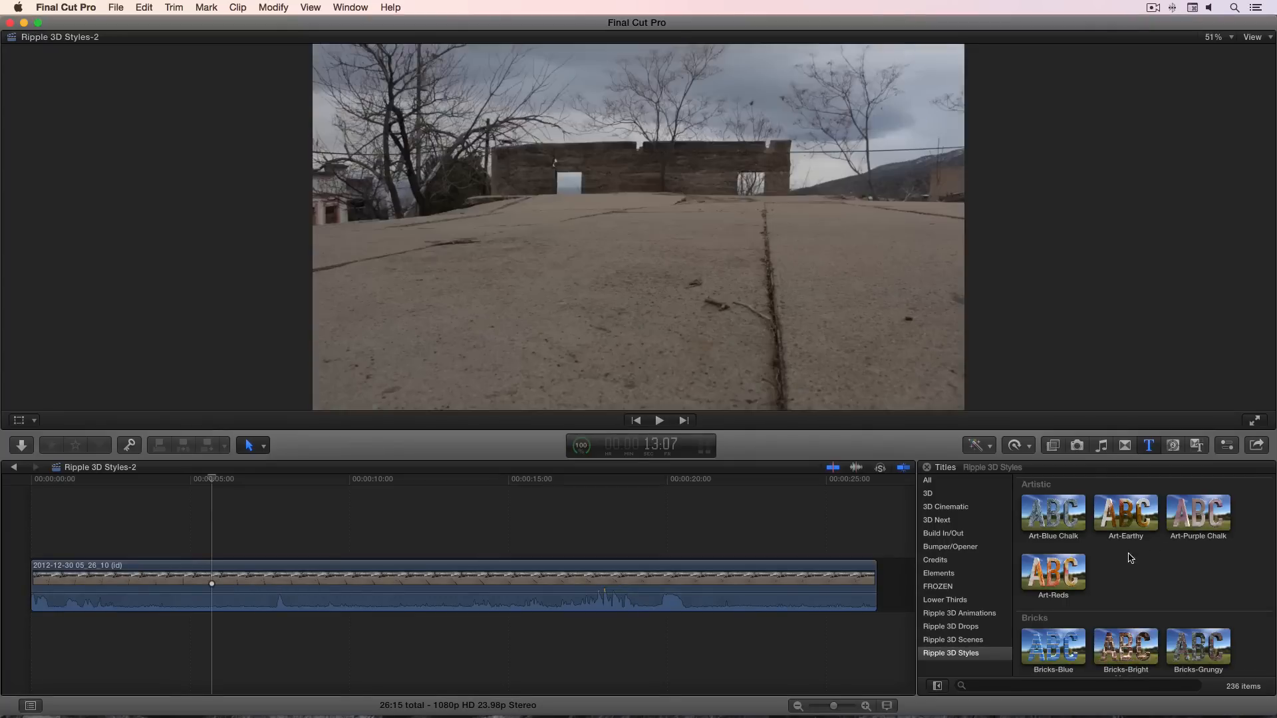
scroll(1127, 559, down, 3)
scroll(1128, 564, down, 8)
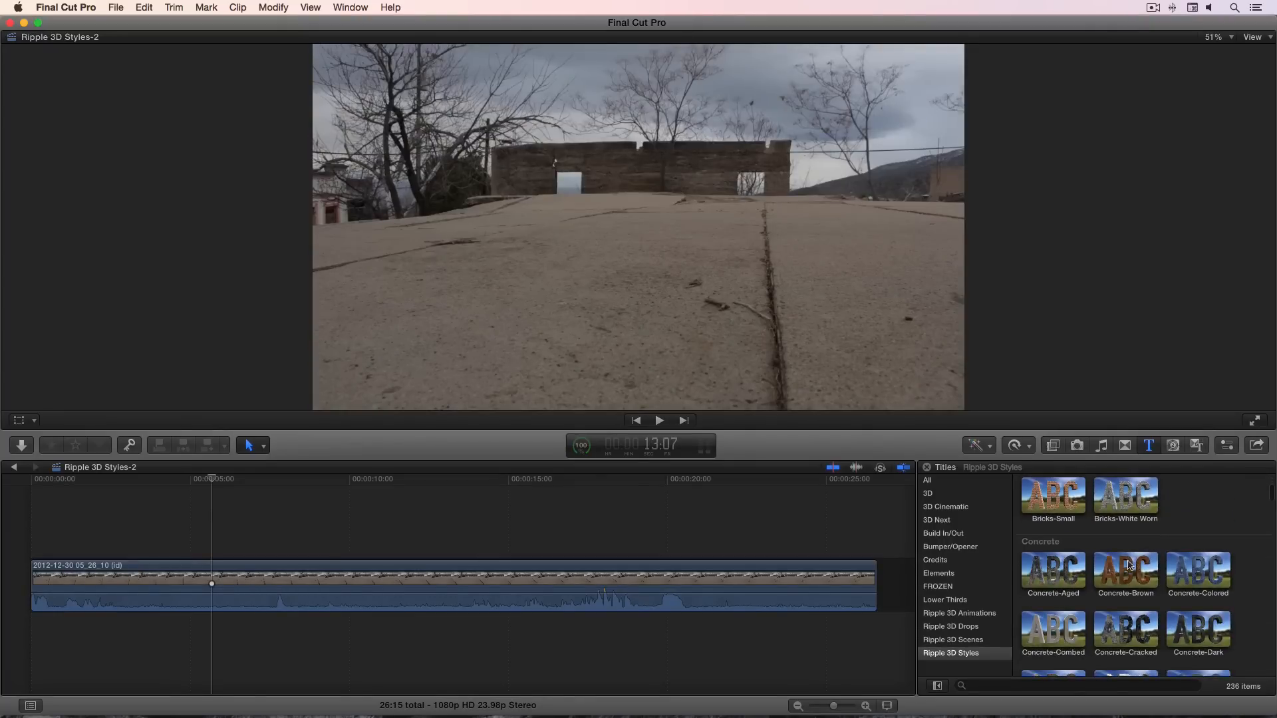
scroll(1129, 563, down, 8)
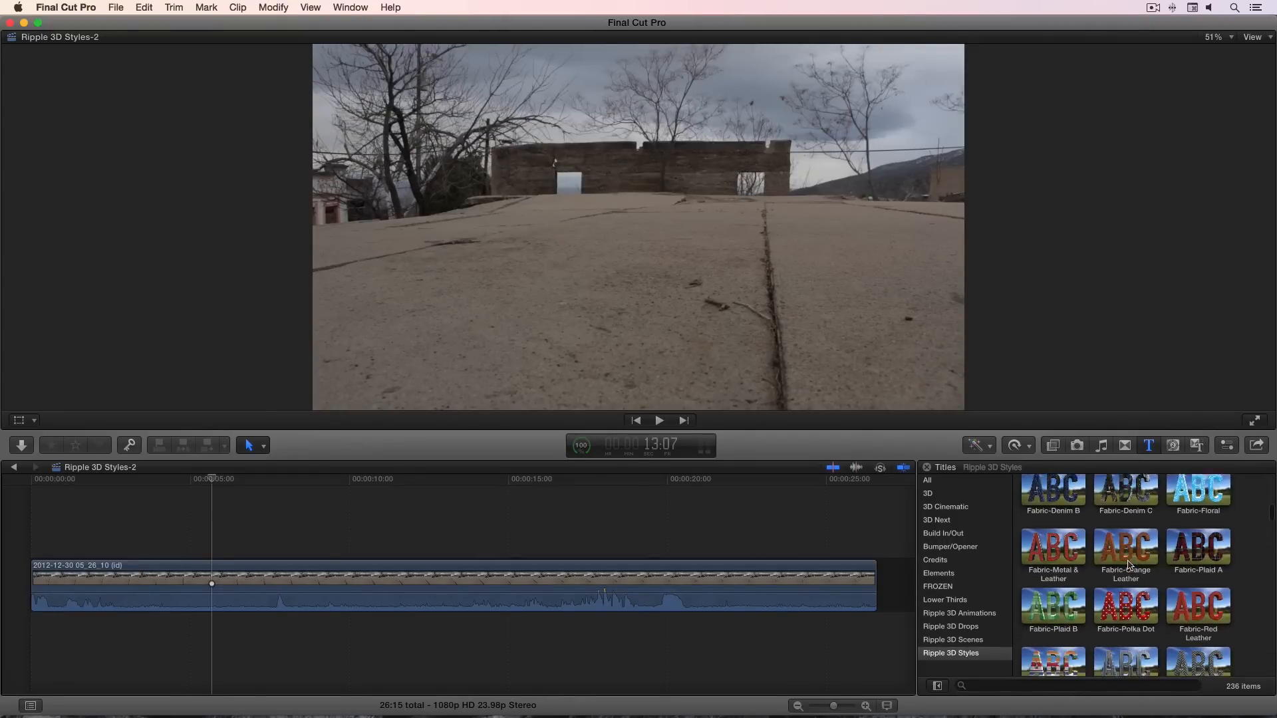
scroll(1129, 565, down, 4)
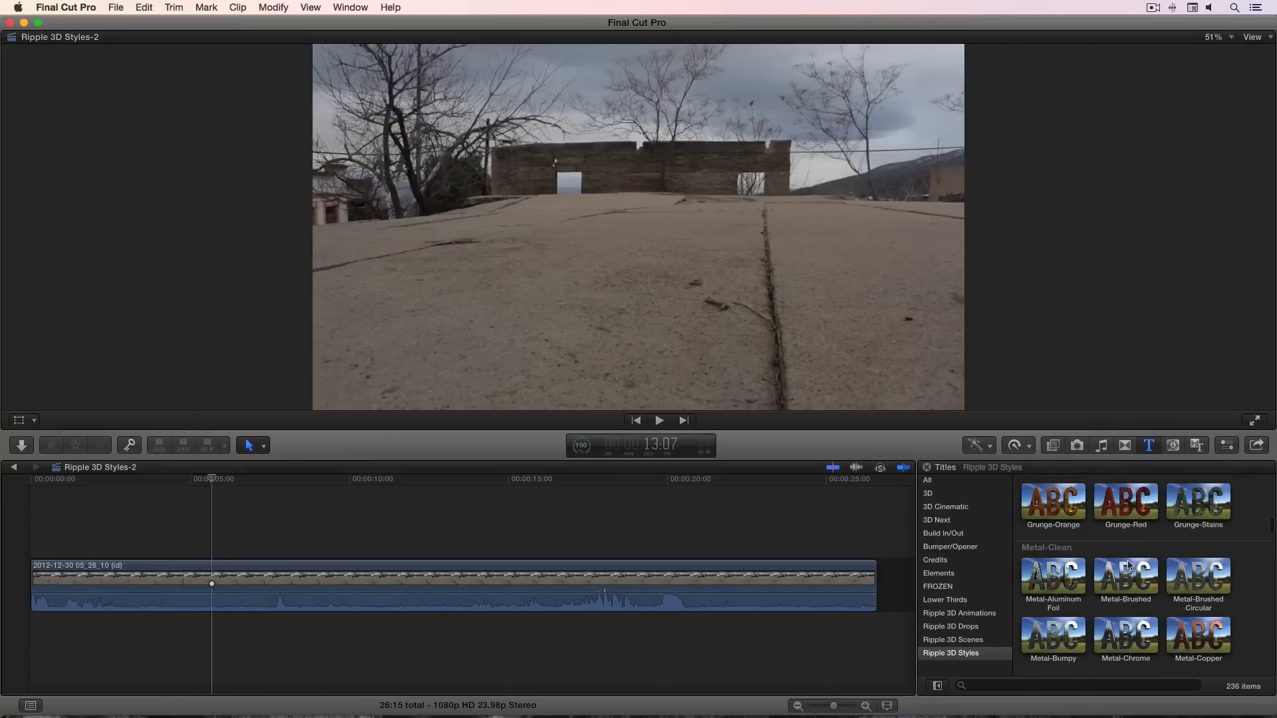
scroll(1129, 565, down, 2)
Step: Search the Ripple 3D Styles for "concrete" and connect the Concrete-Scratched & Dark title above the clip at the playhead
click(996, 688)
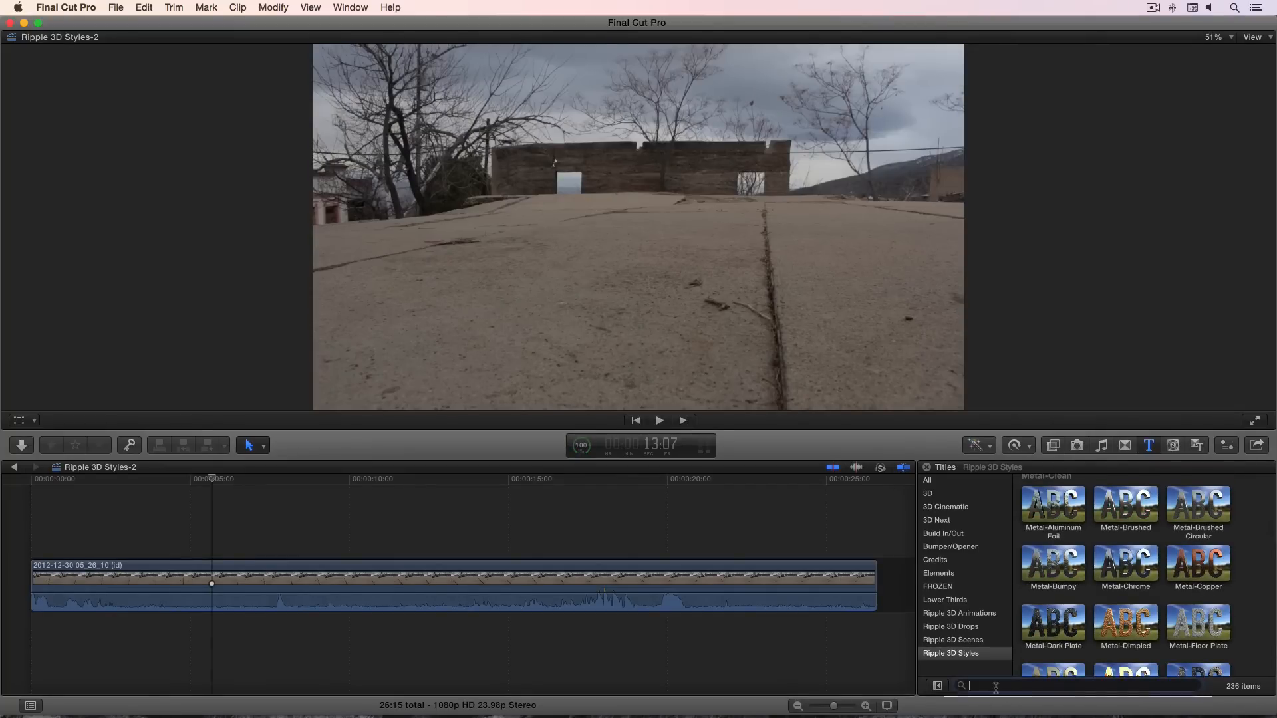
text(concrete)
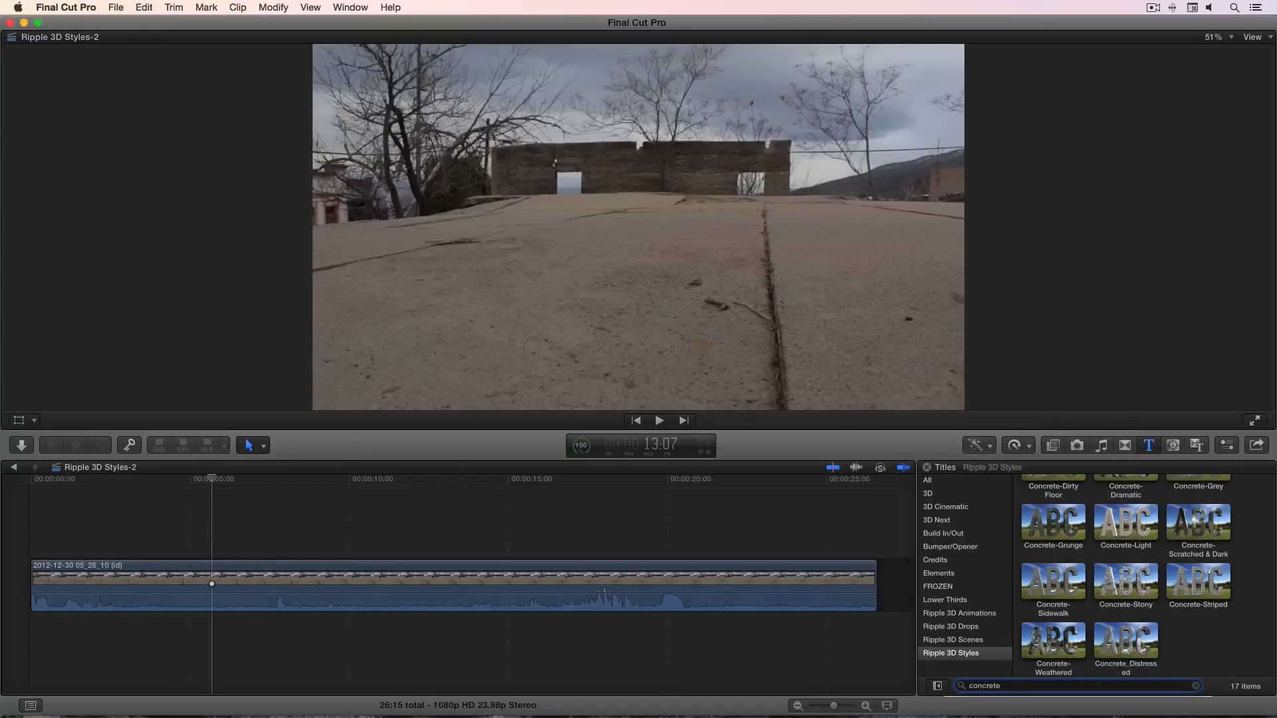
key(super+a)
click(789, 366)
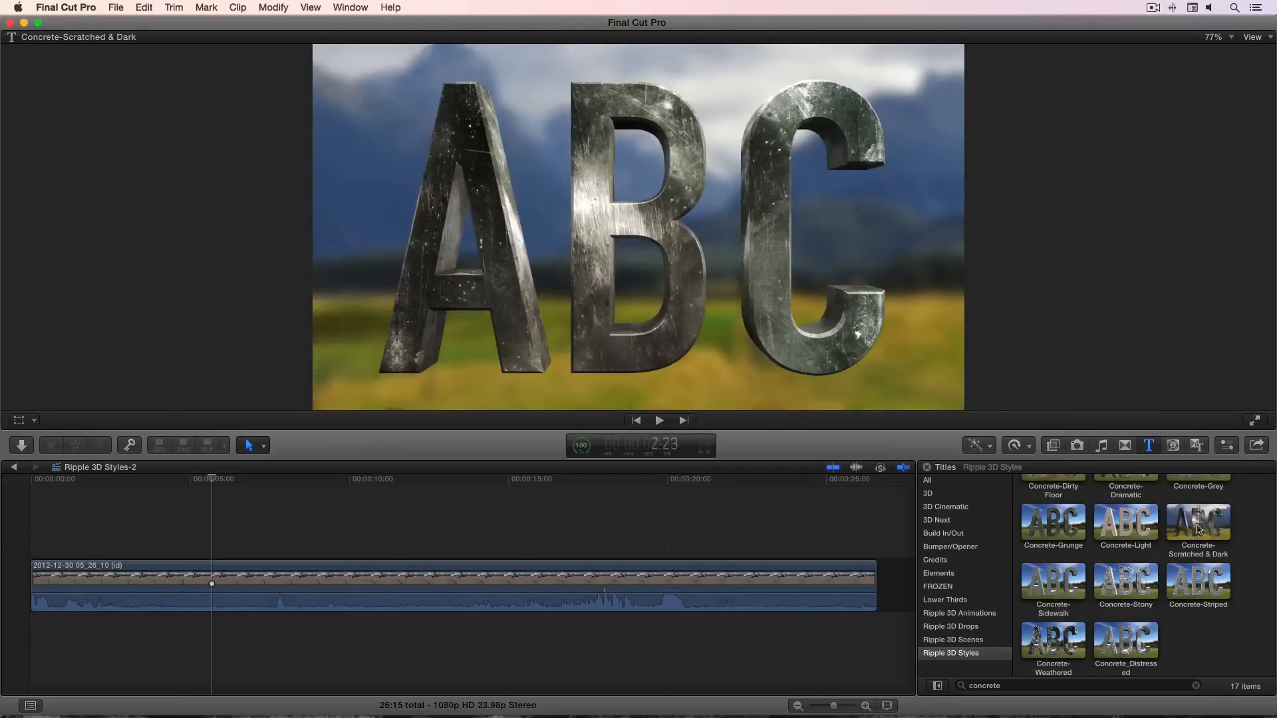
click(1204, 531)
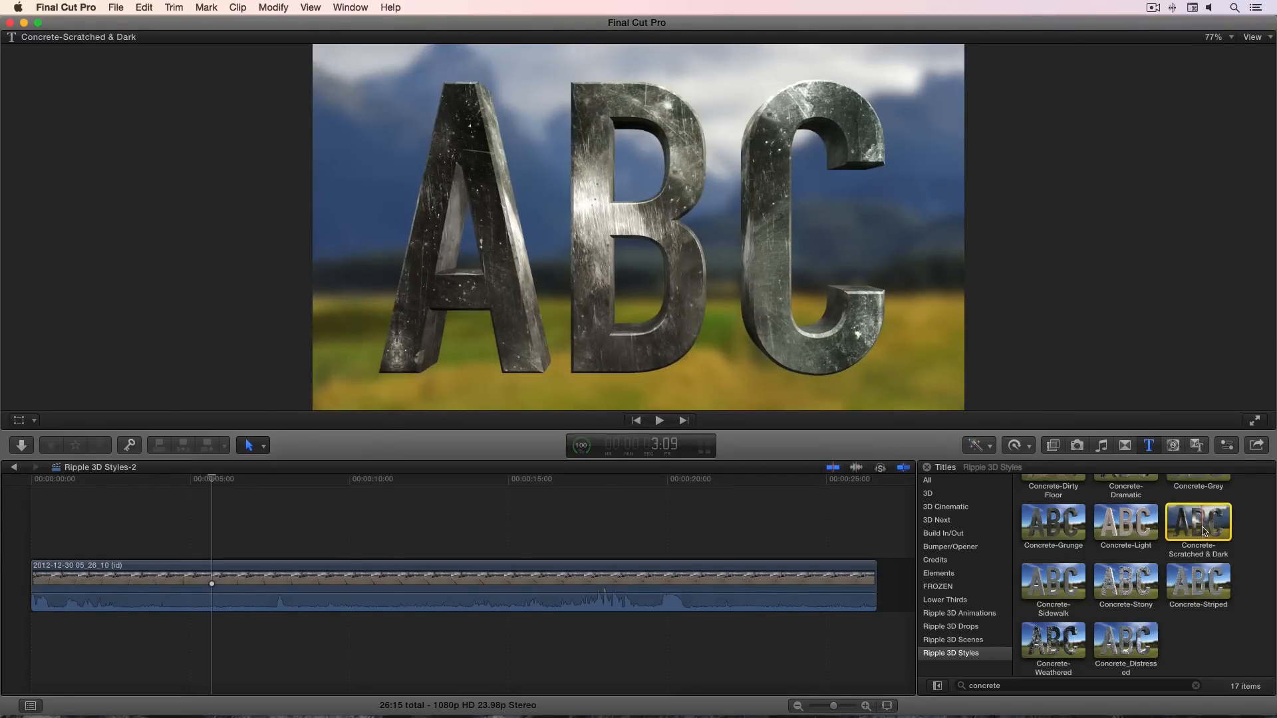
key(q)
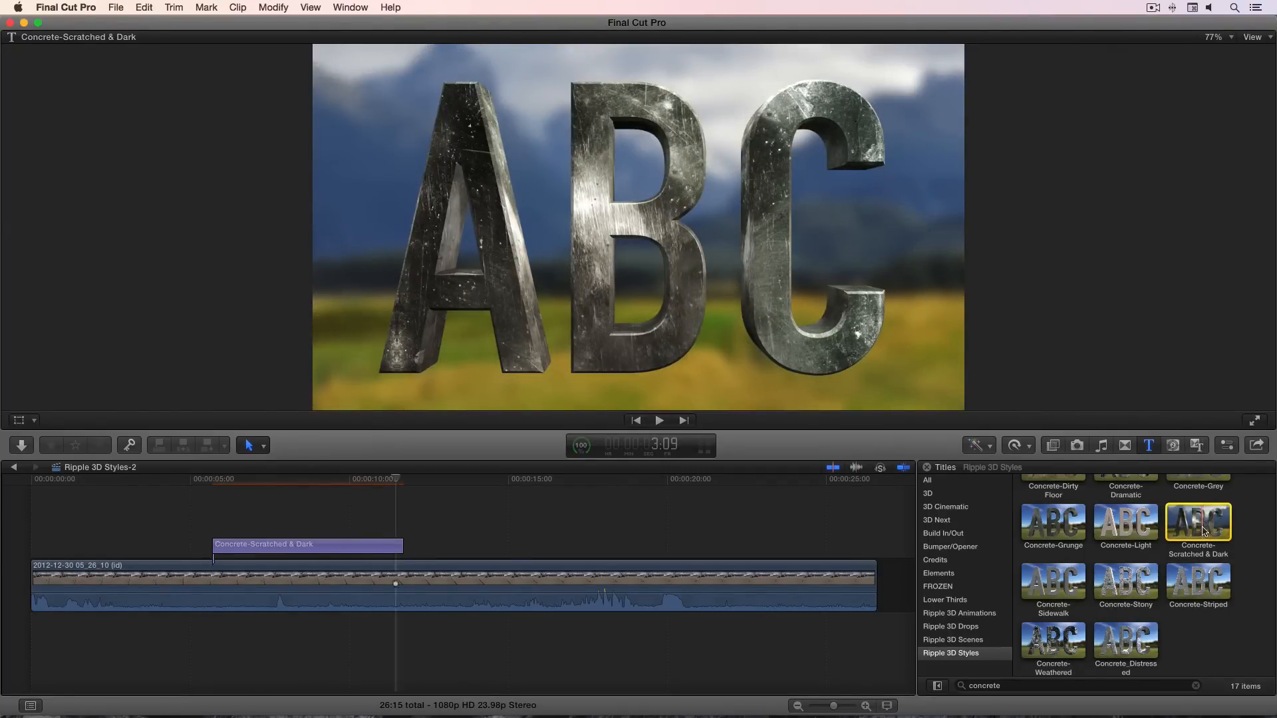
Step: Play back the Concrete-Scratched & Dark title in the timeline to preview its animation over the clip
click(291, 479)
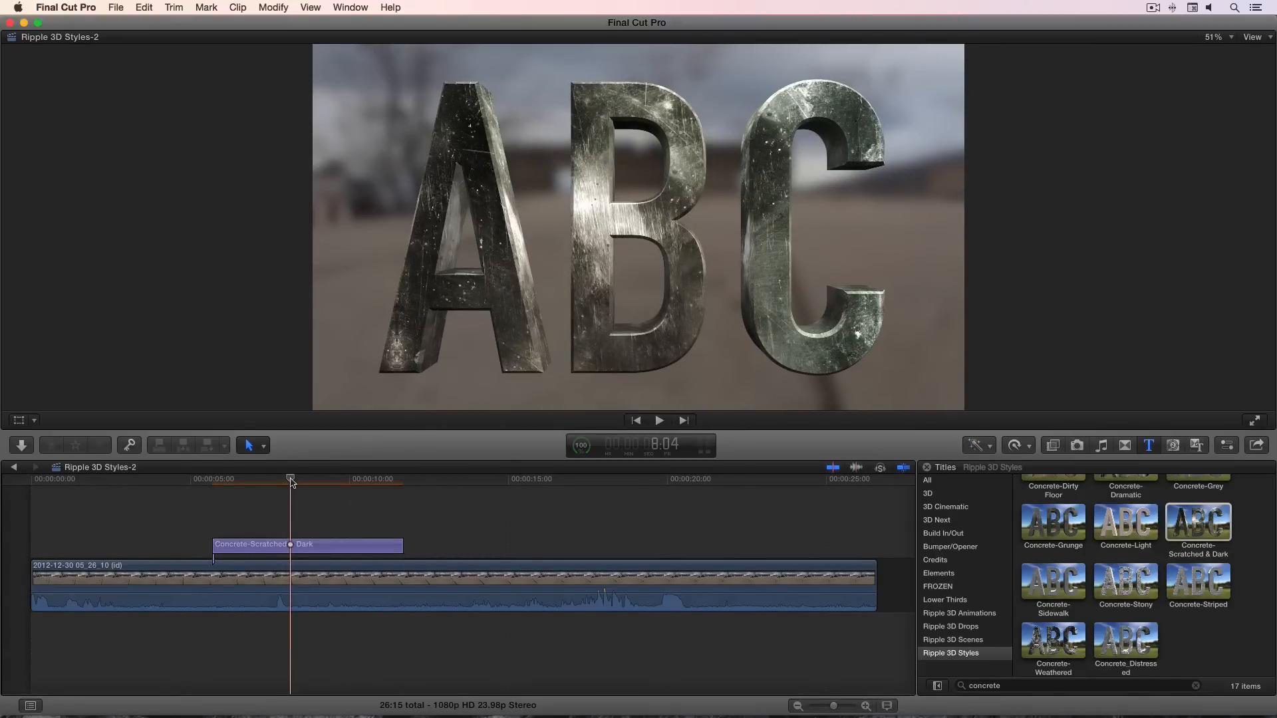
click(199, 479)
key(space)
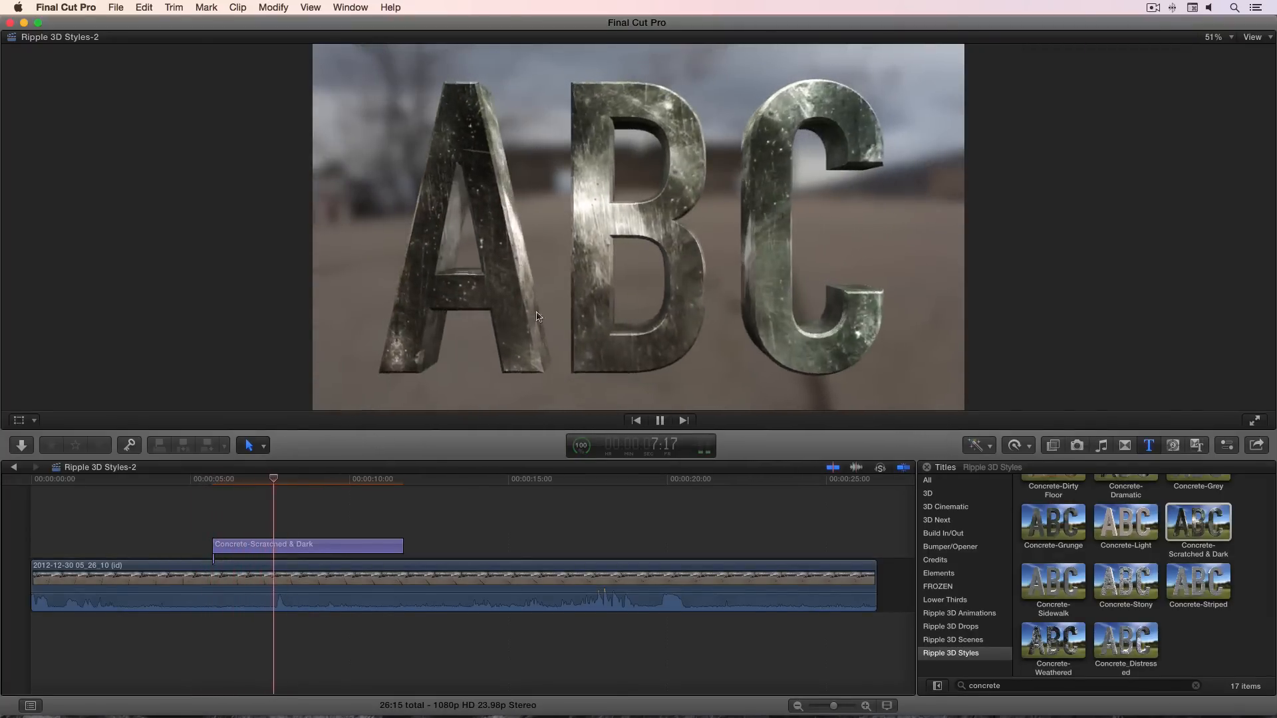
key(space)
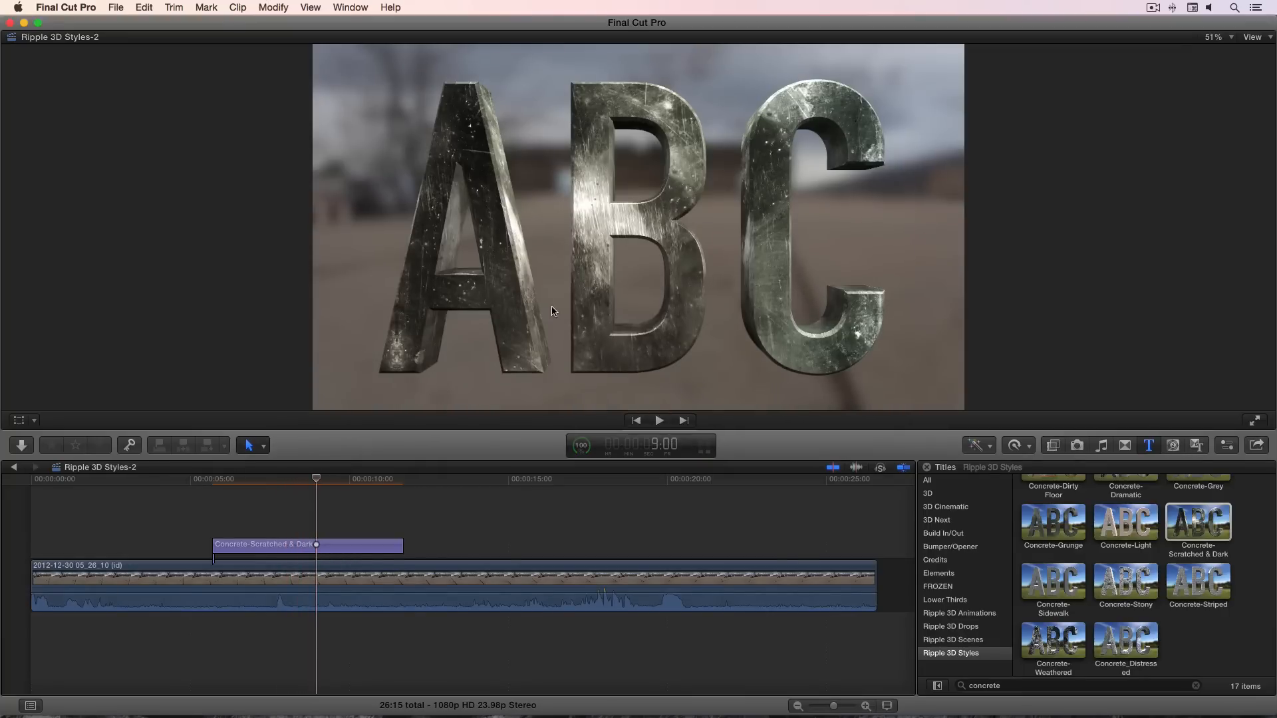
mouse_move(315, 480)
mouse_down()
mouse_move(180, 484)
mouse_move(295, 484)
mouse_up()
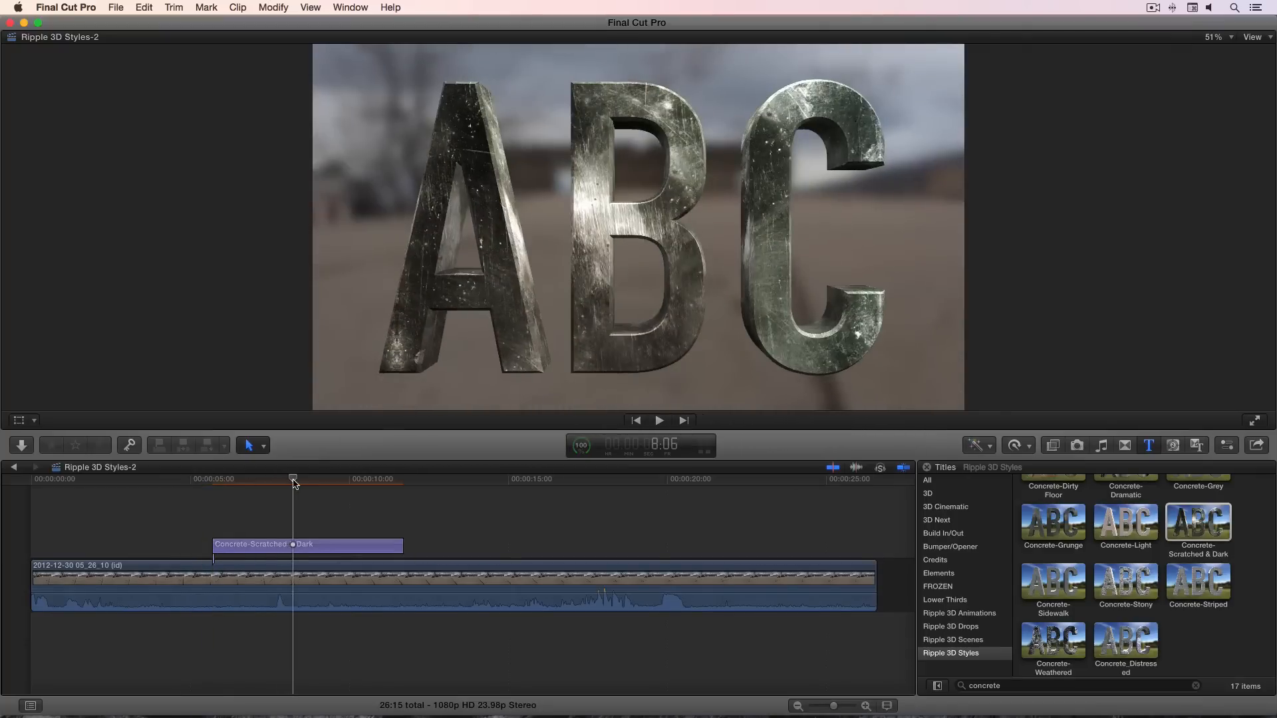
click(306, 546)
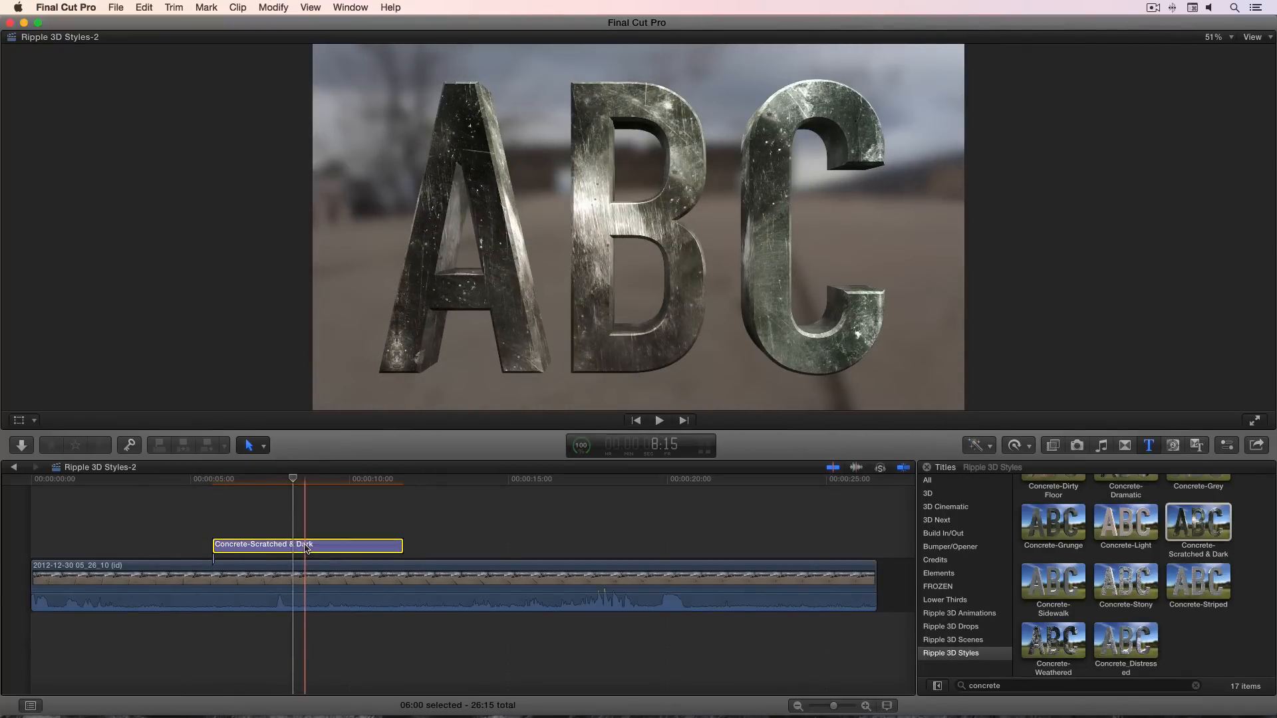
key(/)
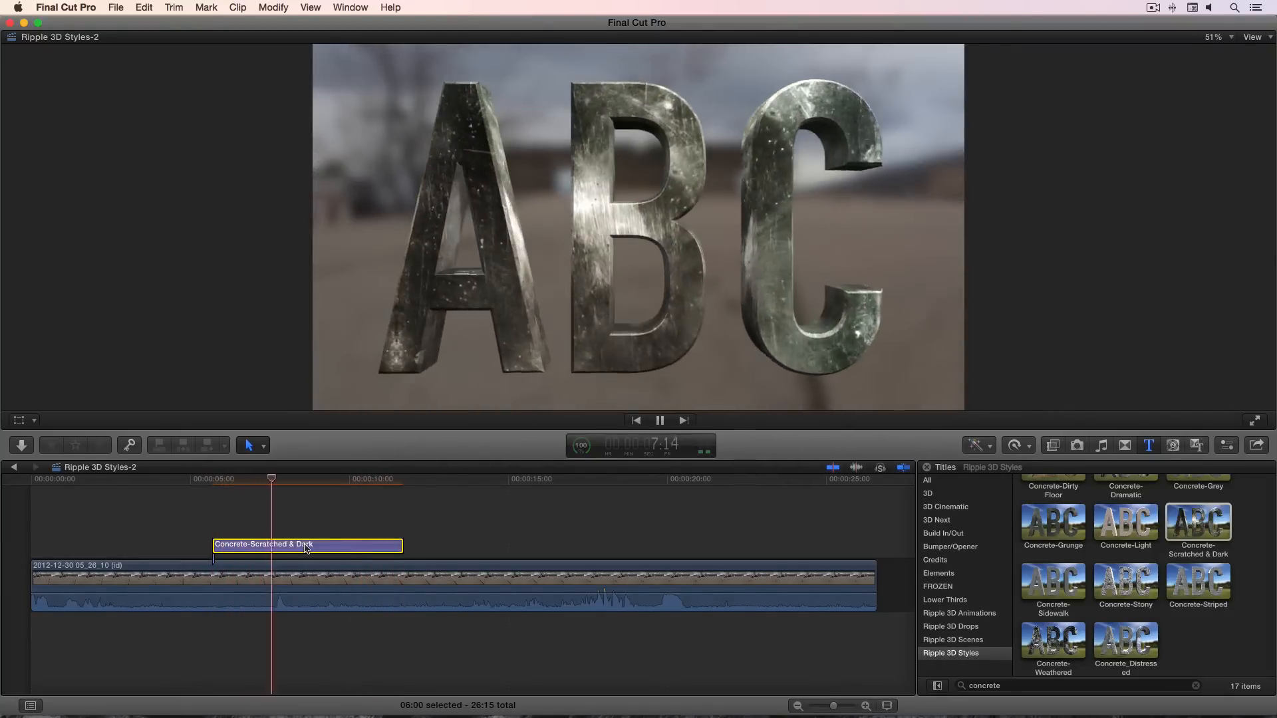
key(space)
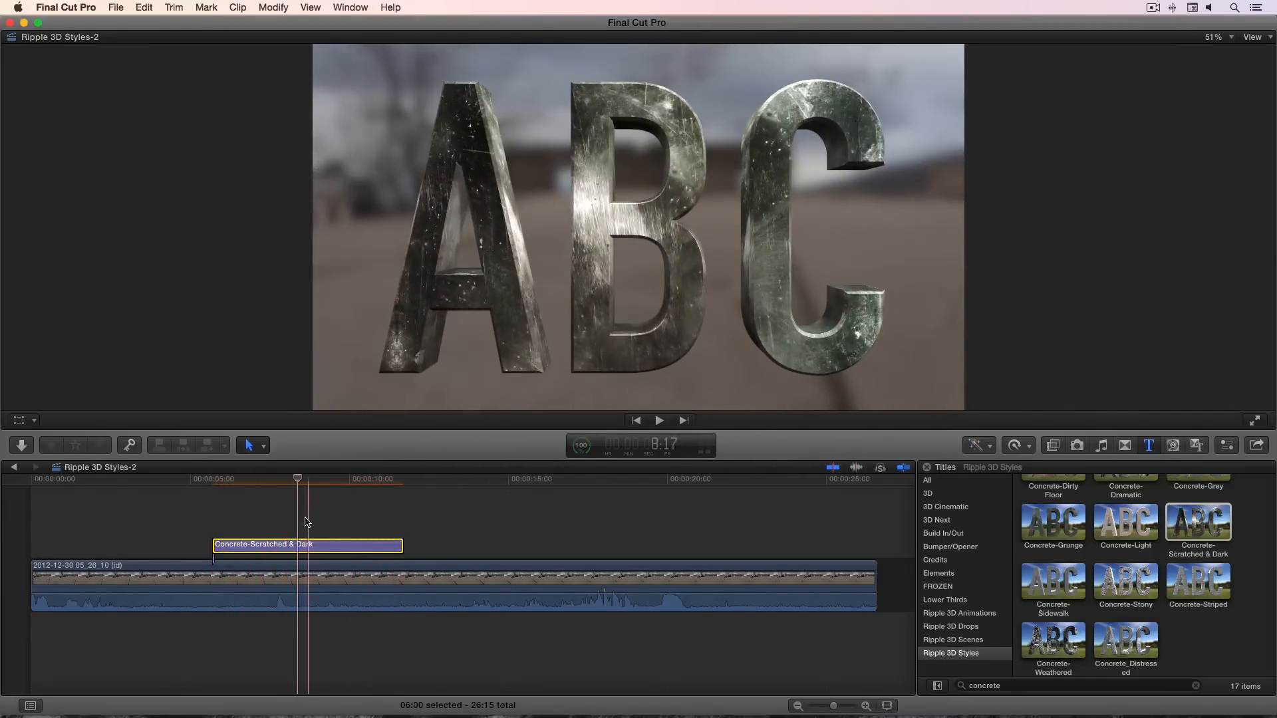
Step: Park the playhead at 8:10 within the title and show its published Title parameters in the Inspector
click(299, 480)
key(super+4)
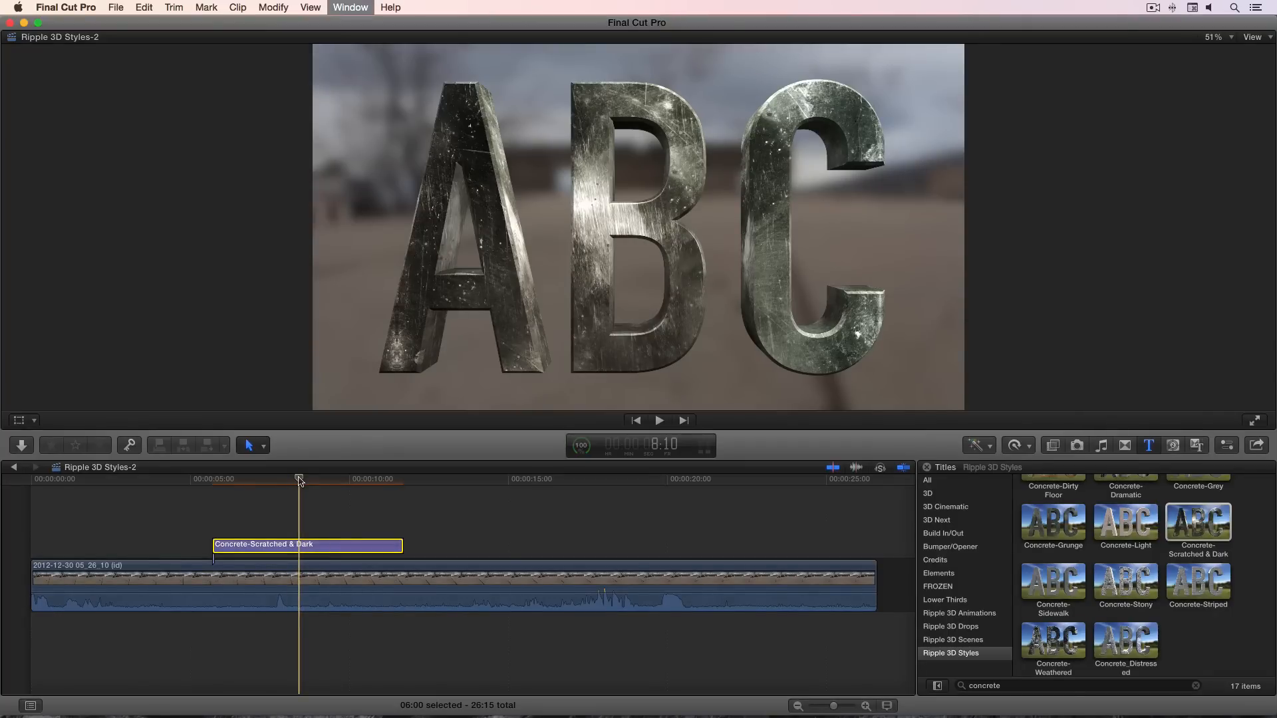
click(1226, 445)
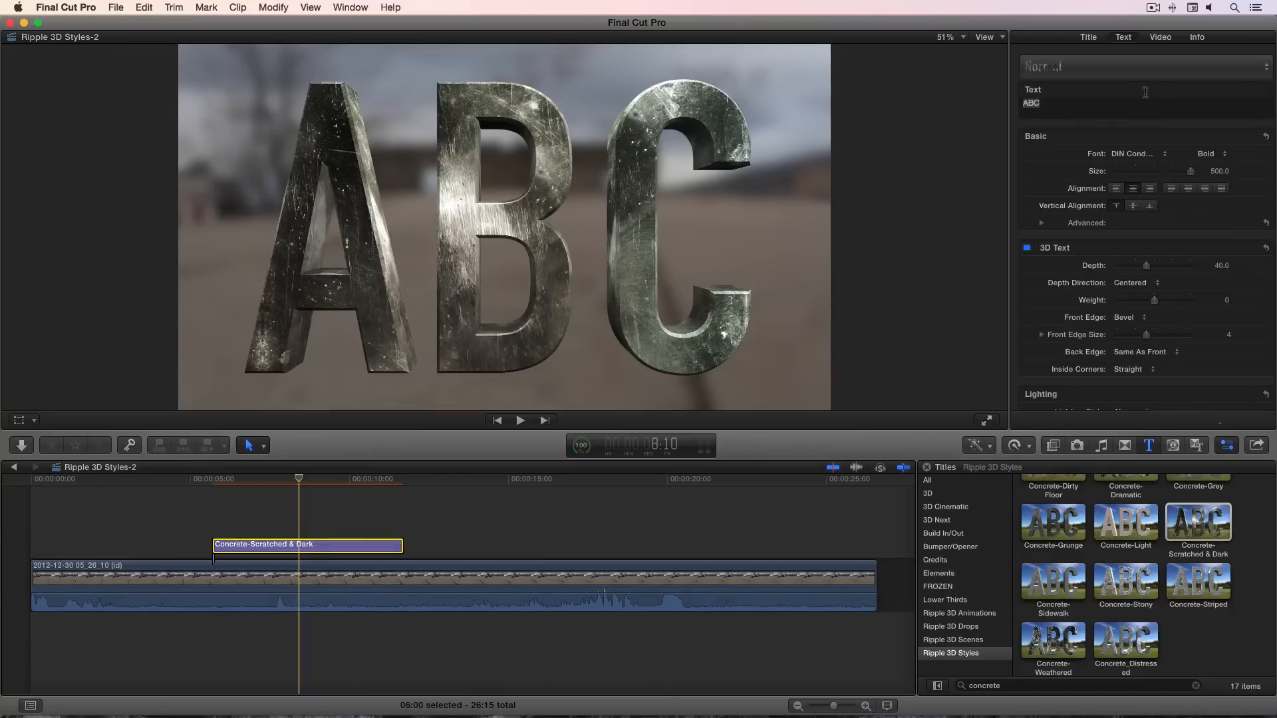
click(1088, 38)
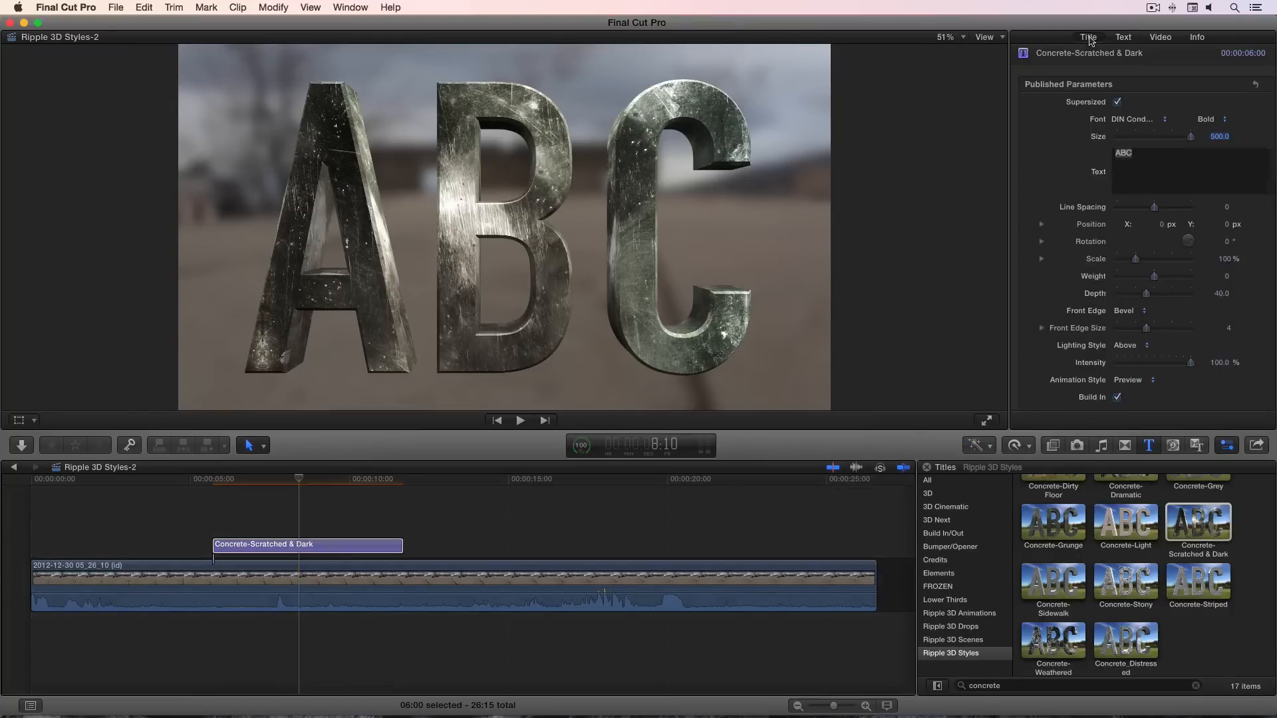
click(1124, 38)
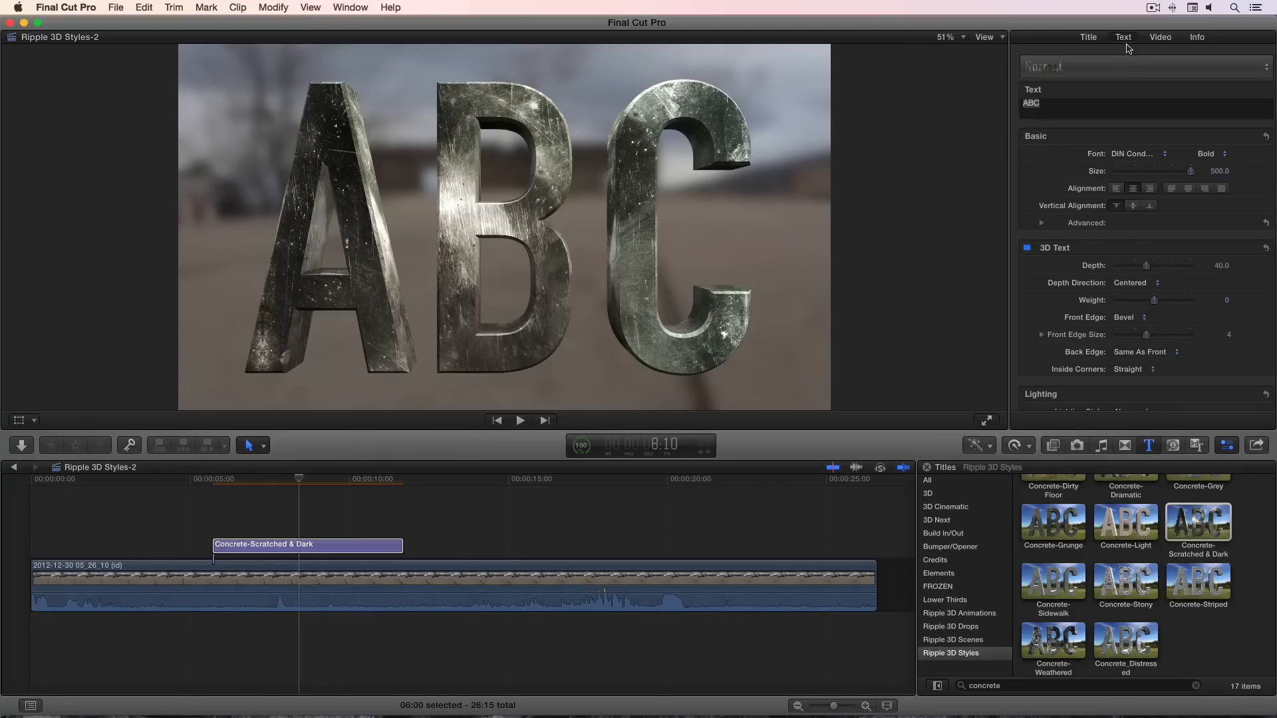
click(1090, 38)
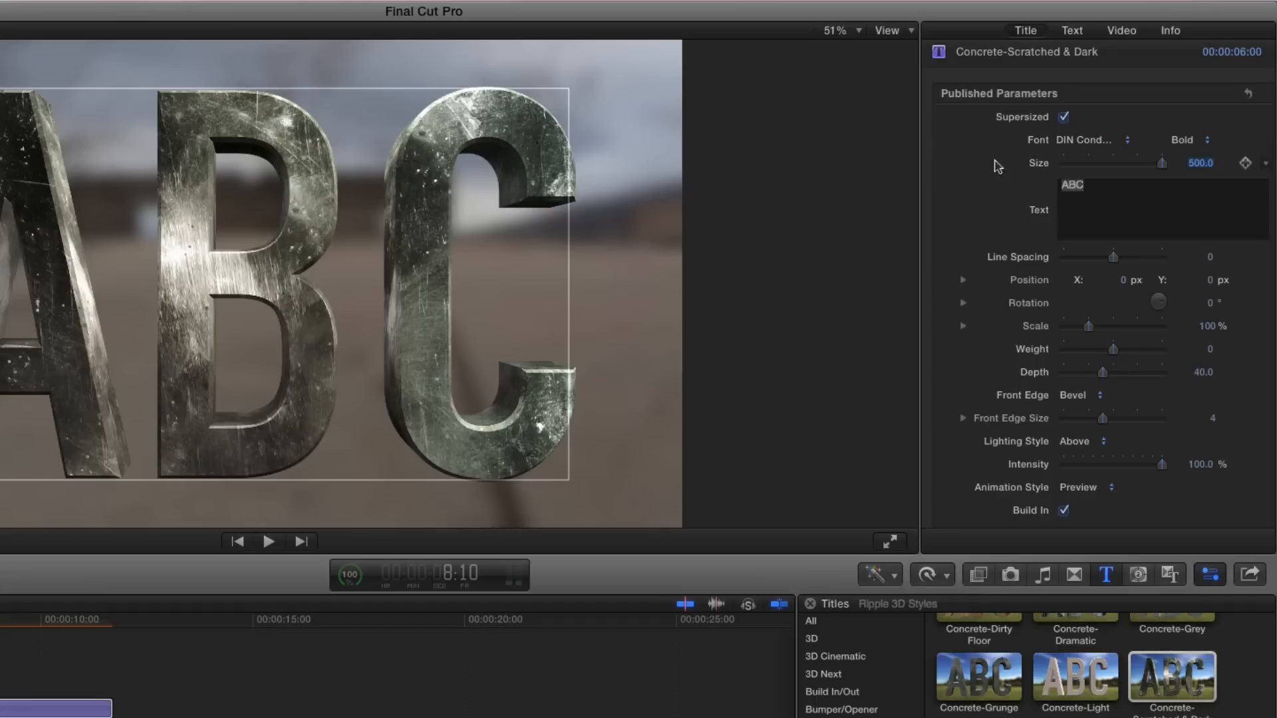
Step: Turn off Supersized for the title and set its font to Flatbush at size 588
click(1064, 117)
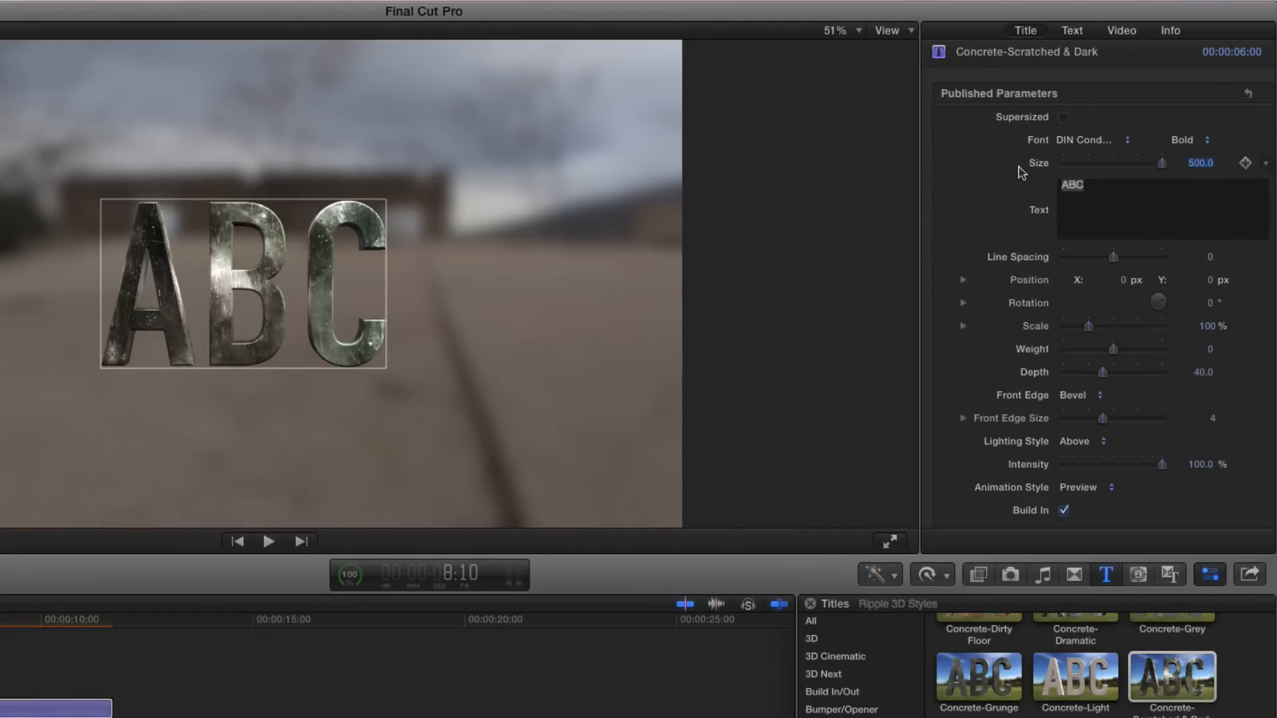
click(1117, 141)
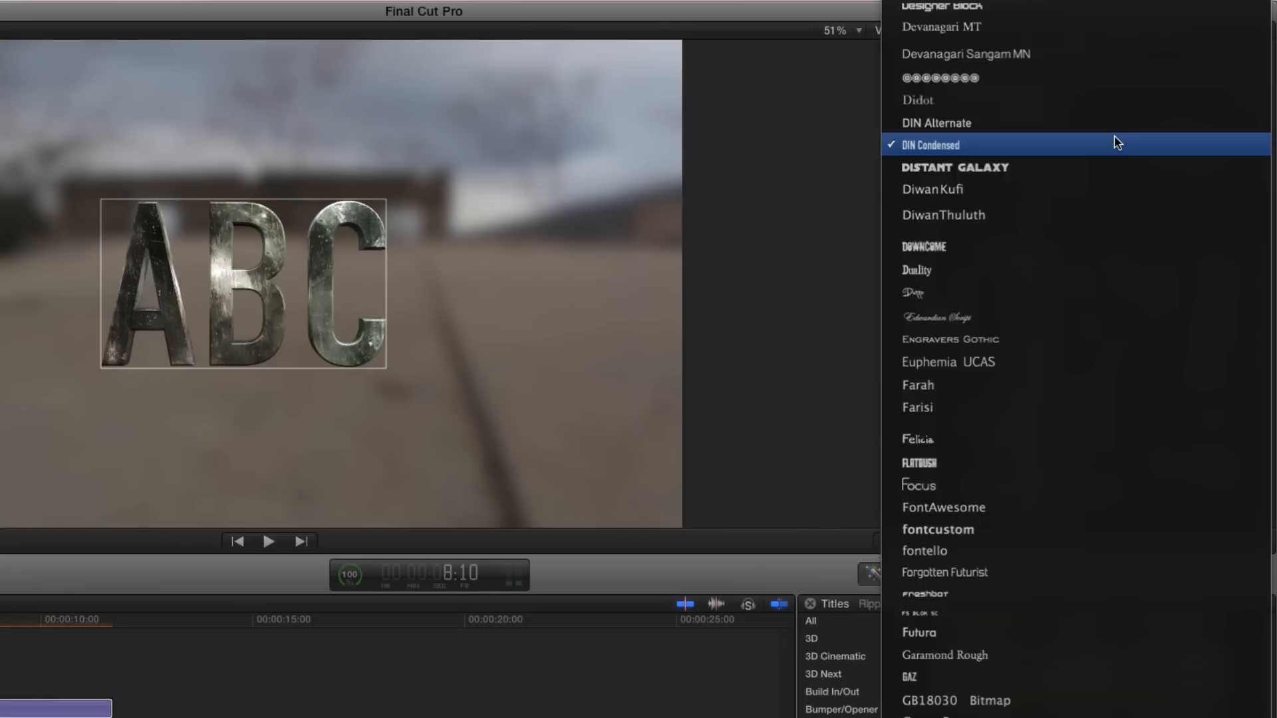
click(987, 464)
click(1200, 163)
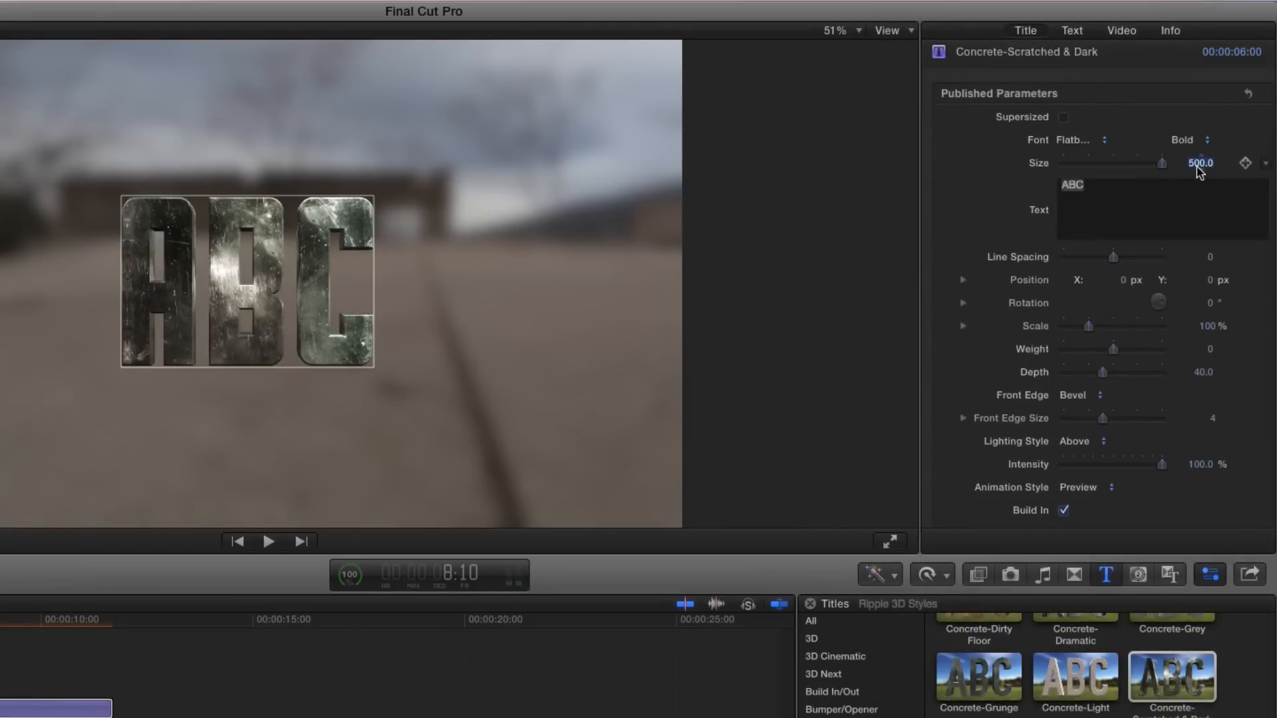
drag(1201, 164, 1201, 156)
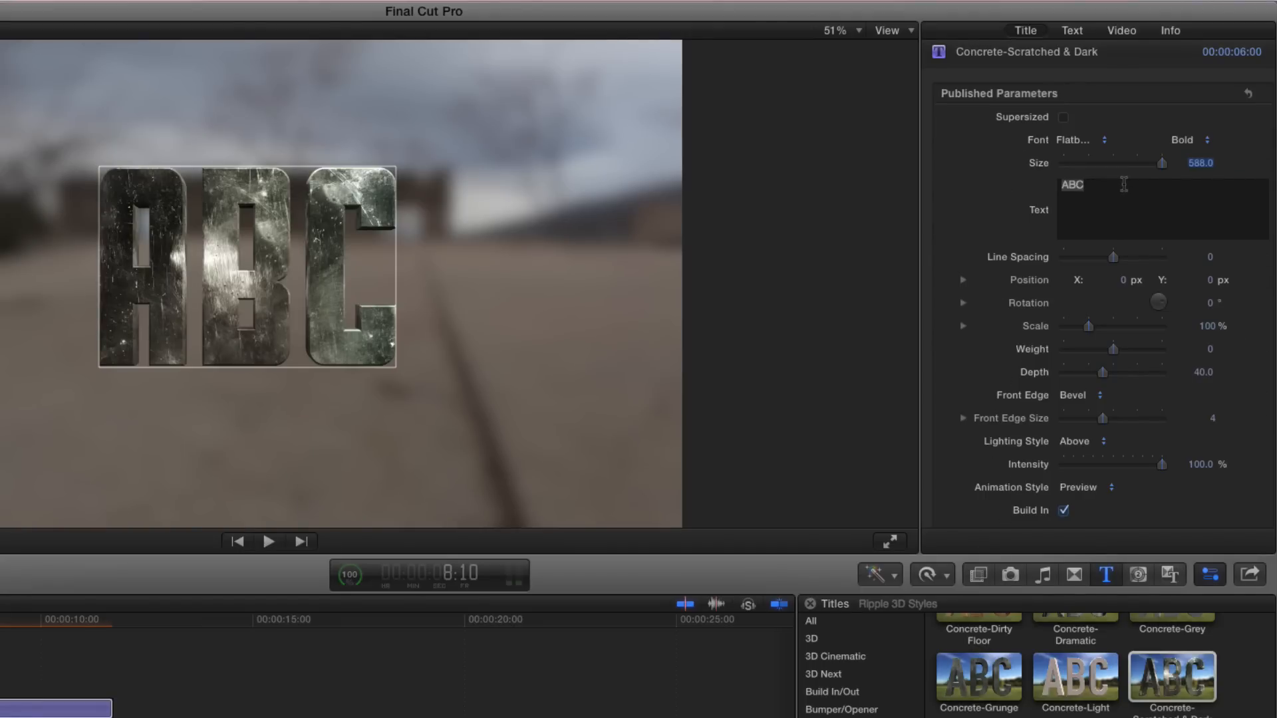
Step: Replace the title's placeholder text with GHOST on the first line and WORLD on the second
click(1115, 185)
drag(1113, 185, 1055, 185)
text(GHOST)
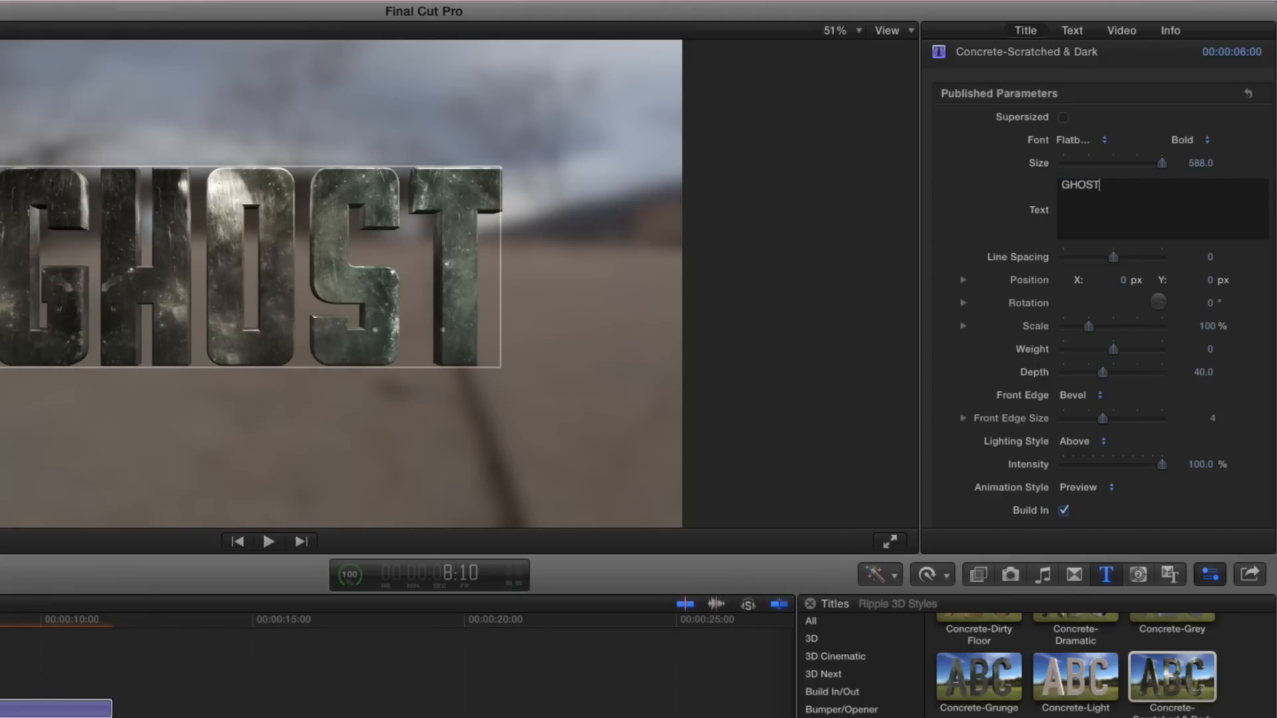
key(Return)
text(WORLD)
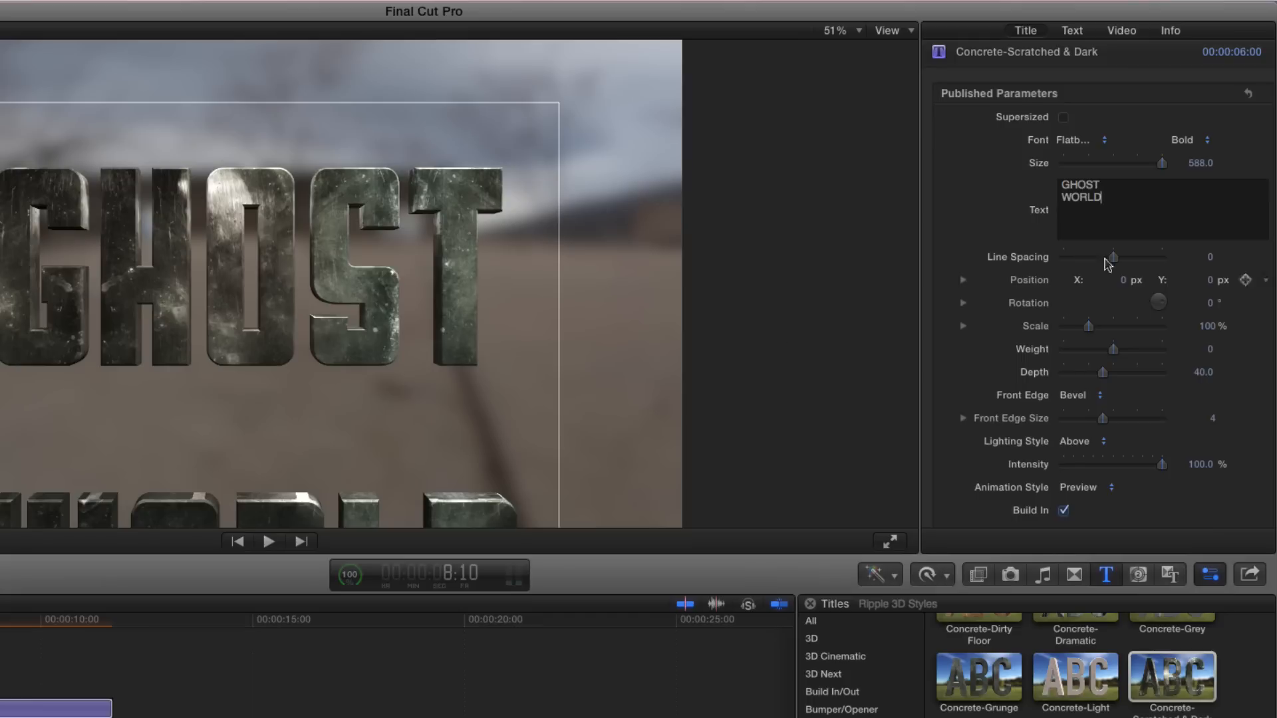
Step: Tighten the line spacing between GHOST and WORLD to -249.4
drag(1124, 203, 1039, 179)
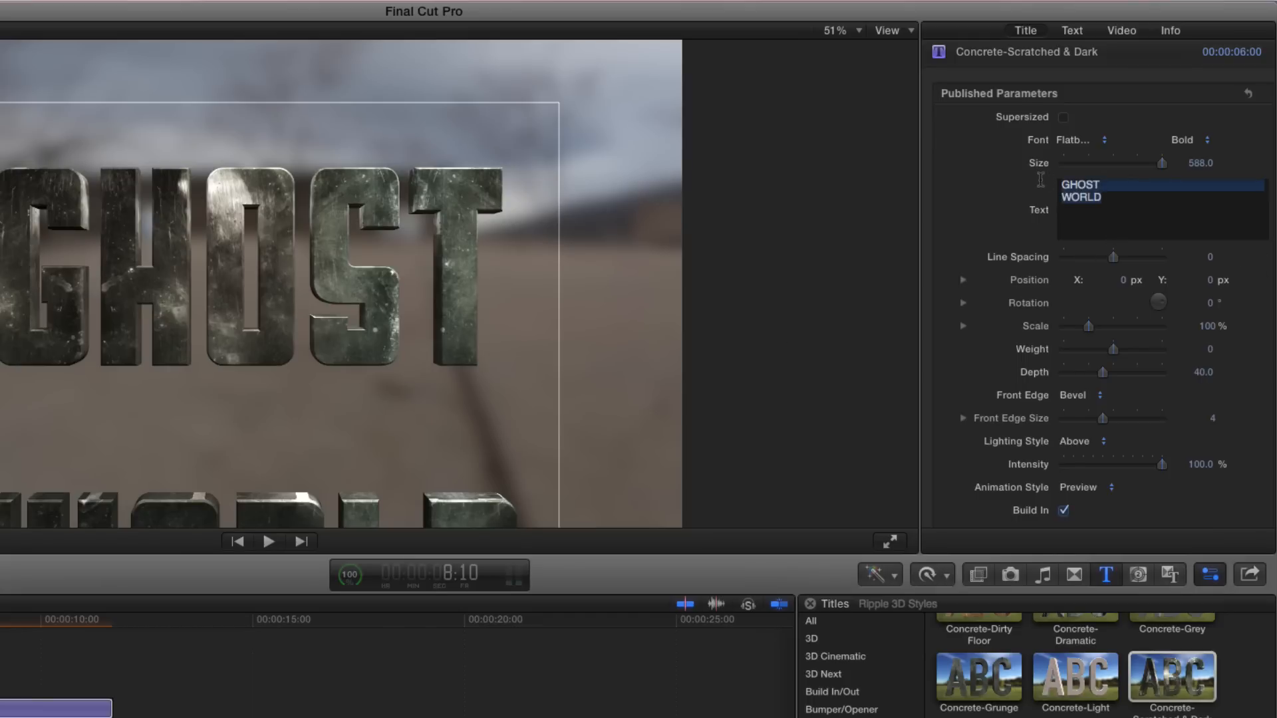
drag(1211, 258, 1198, 257)
scroll(1190, 258, down, 1)
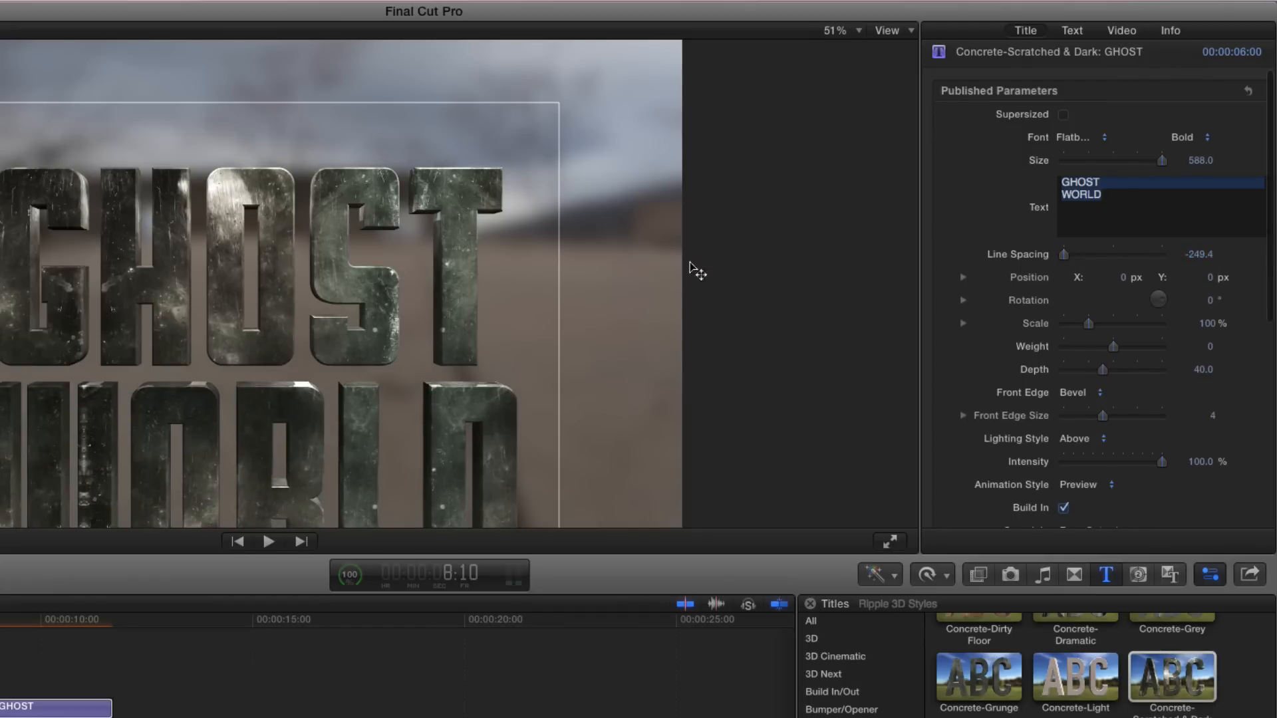
Step: Raise the two-line title in the frame by setting its Y position to 18.3 px
click(285, 267)
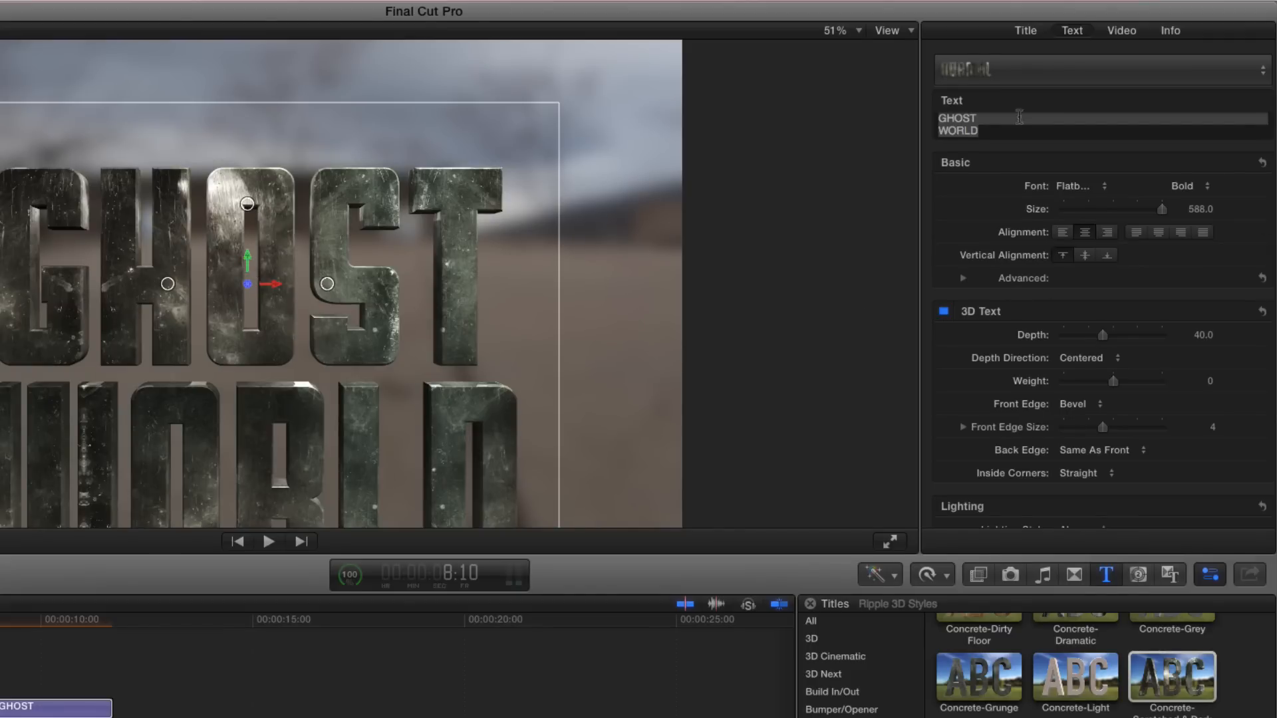
click(1030, 34)
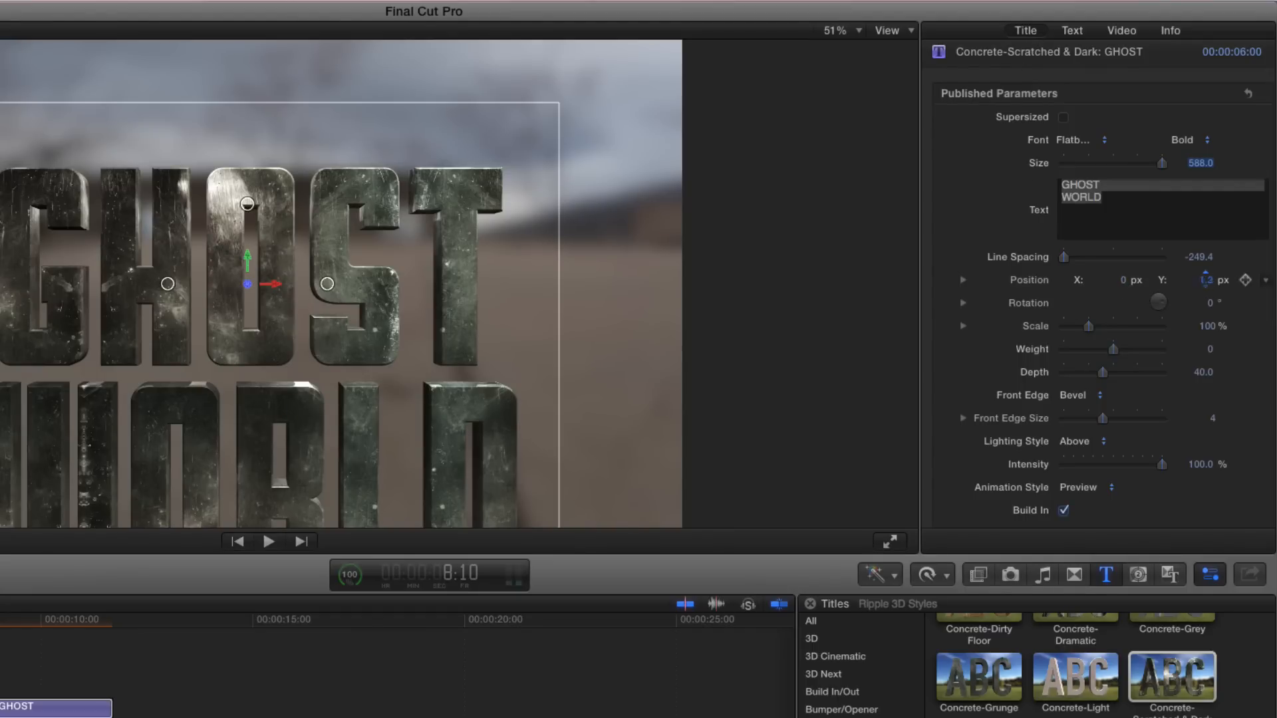
drag(1205, 279, 1203, 284)
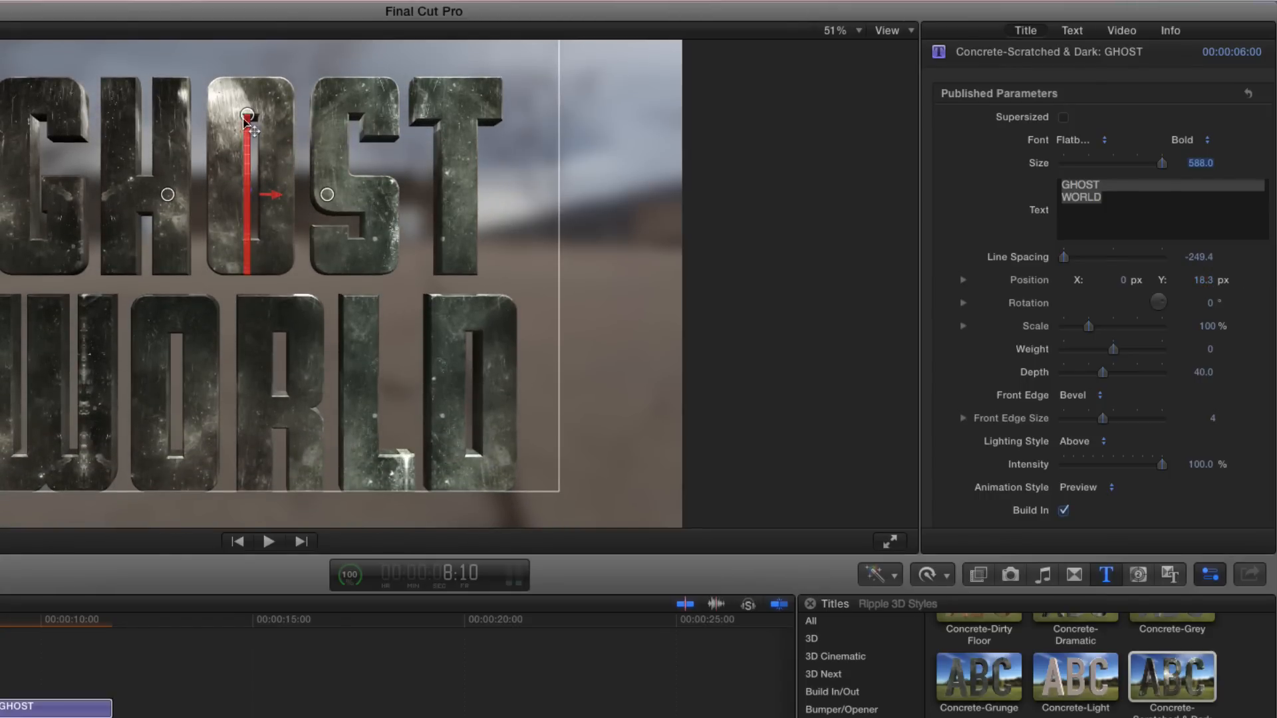
Step: Tilt the title text in 3D about all three axes in the viewer, bringing its Rotation value to about 2.5°
drag(247, 116, 250, 121)
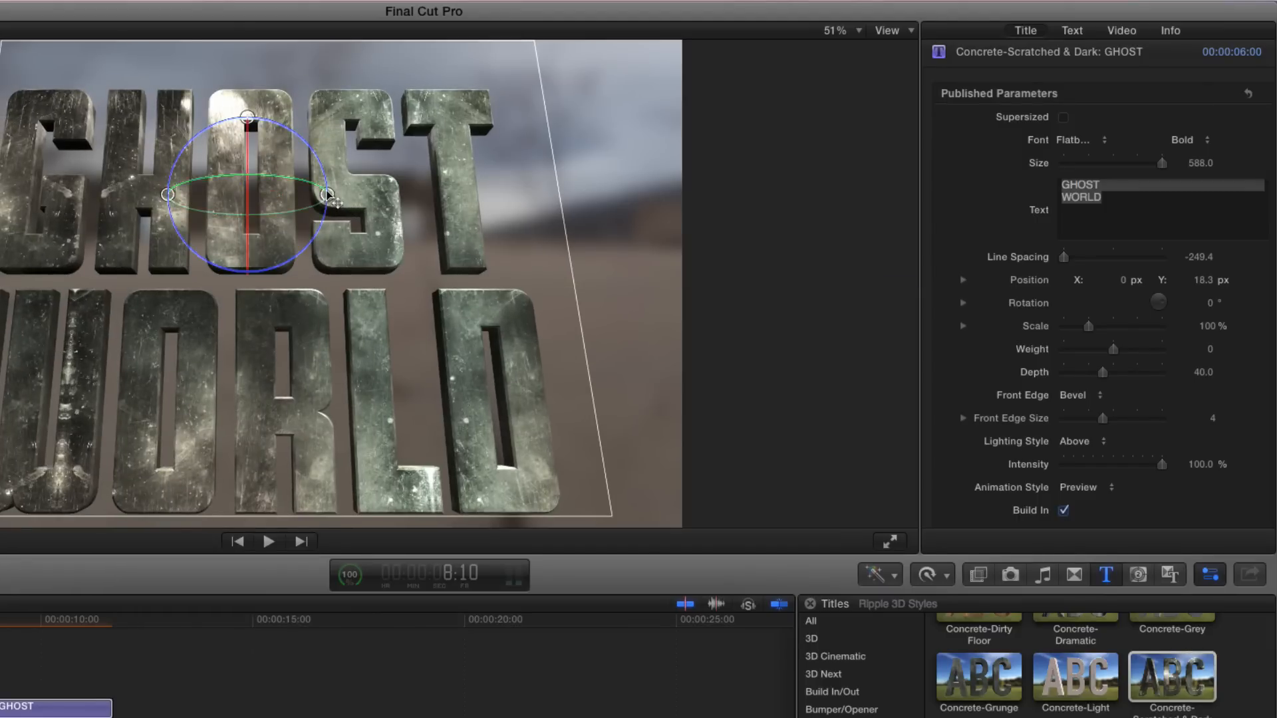
drag(327, 193, 329, 189)
drag(169, 200, 172, 202)
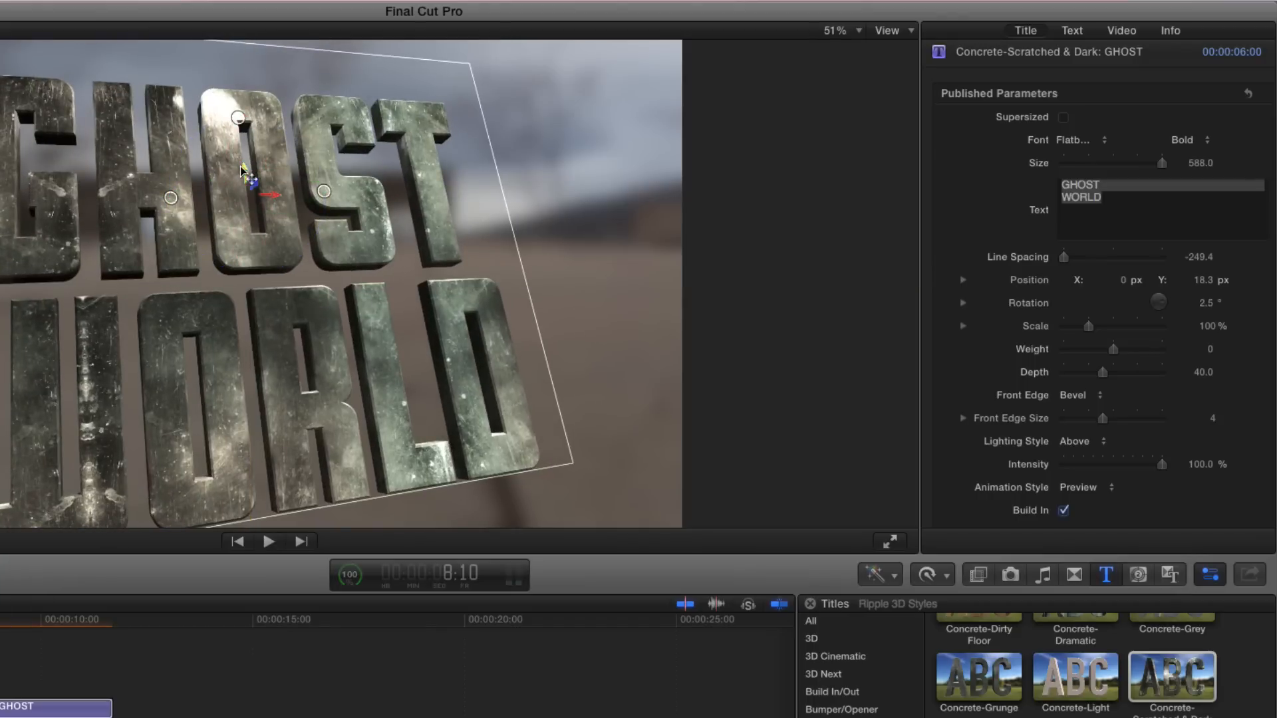
Step: Refit the title in the frame with a Y position of 20.7 px, size 508.8 and line spacing -206.4
drag(242, 173, 242, 162)
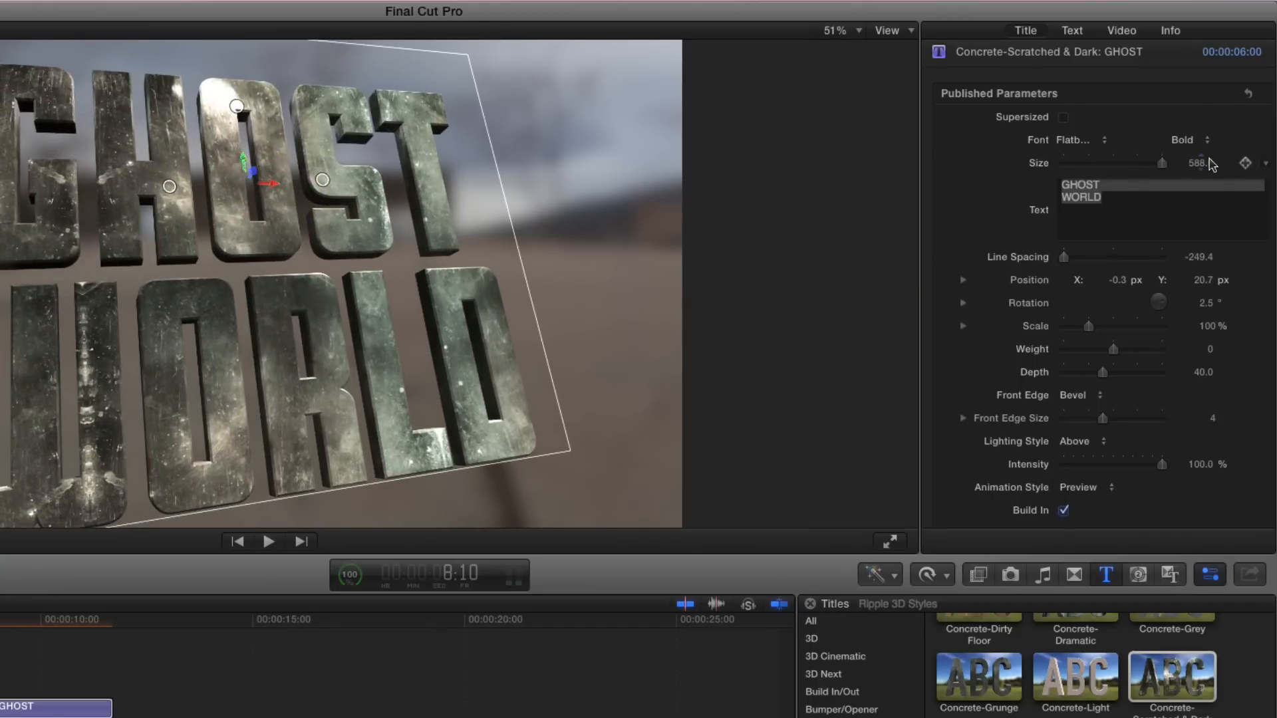
drag(1202, 170, 1177, 169)
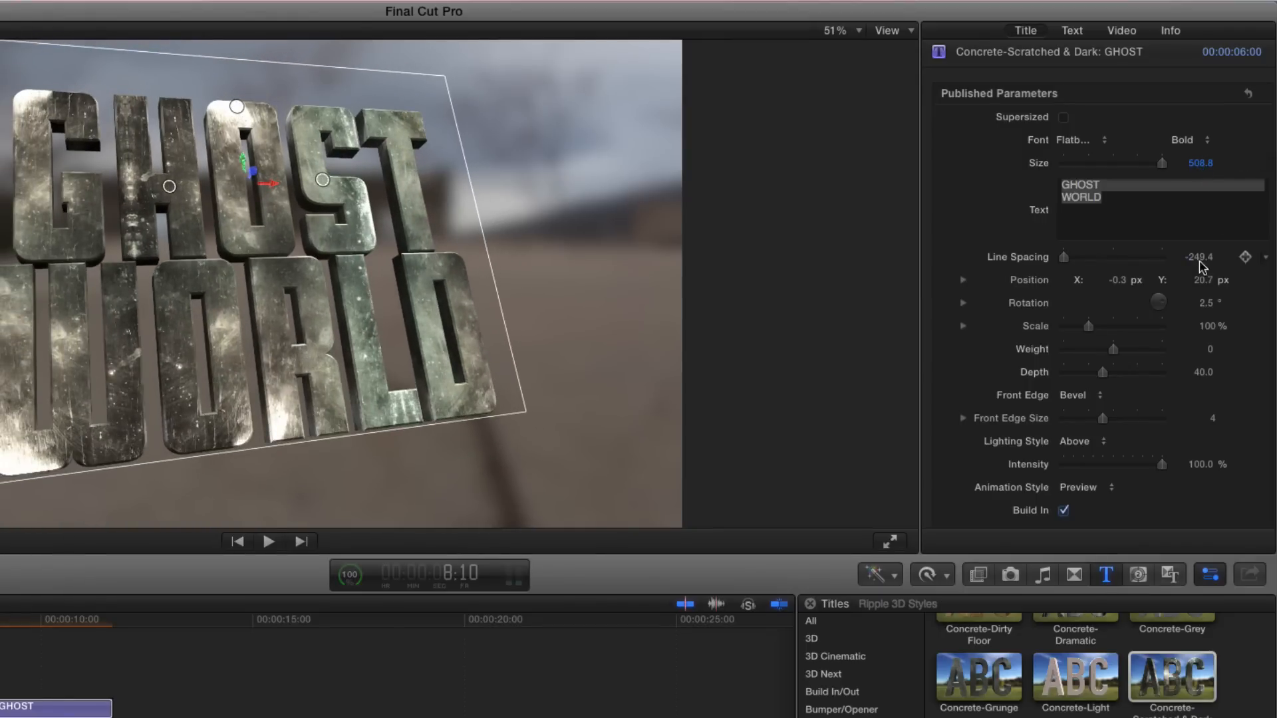
drag(1202, 258, 1218, 258)
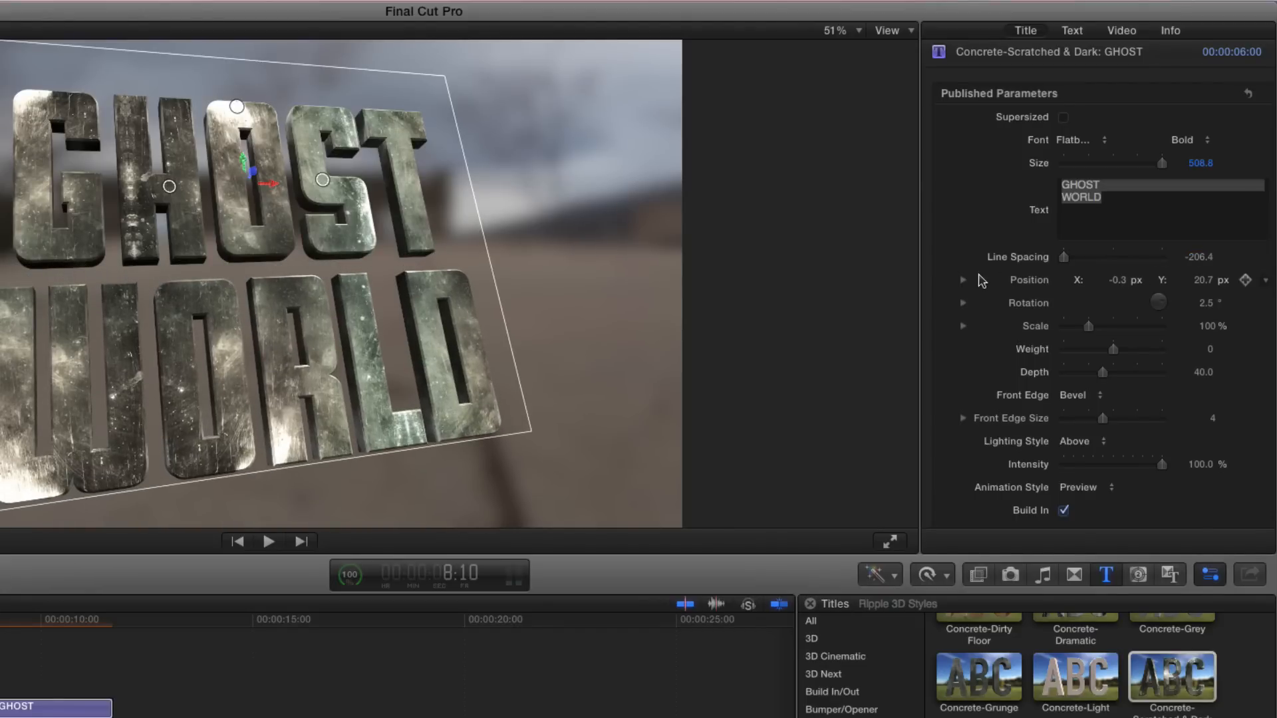
Step: Increase the Depth of the GHOST WORLD 3D text to 85
scroll(981, 280, down, 5)
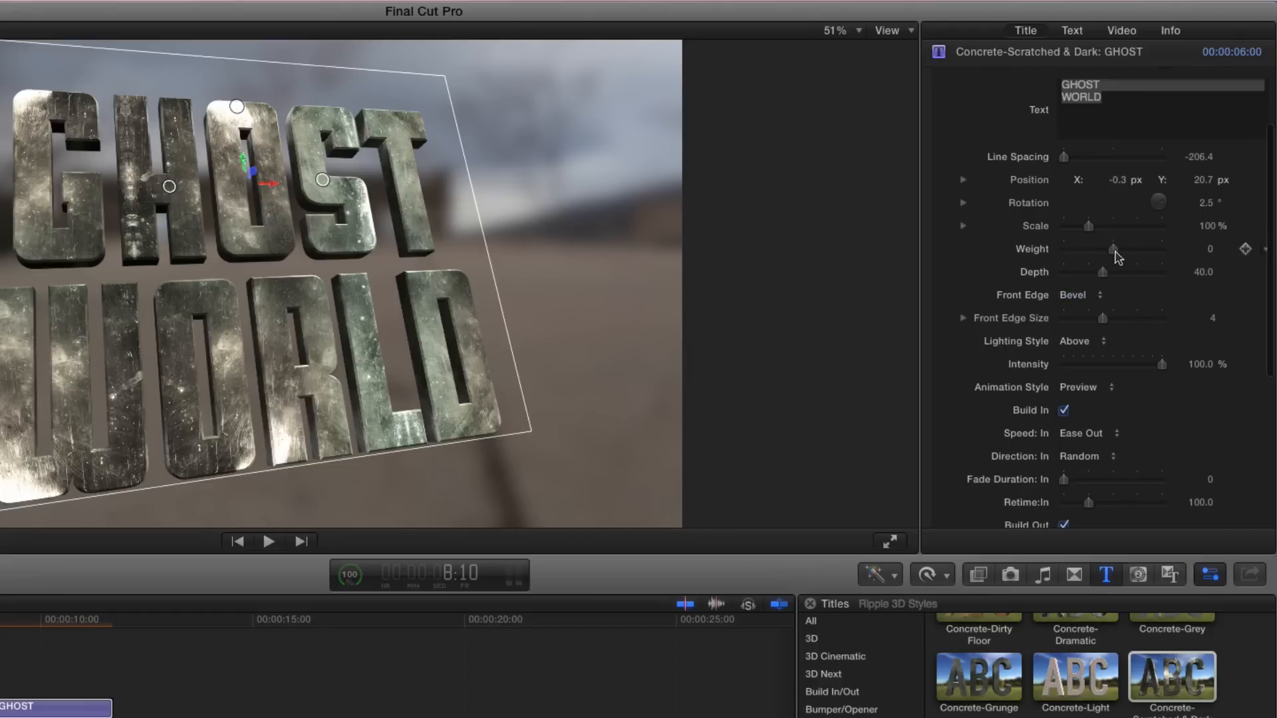
mouse_move(1114, 251)
mouse_down()
mouse_move(1125, 251)
mouse_move(1112, 252)
mouse_up()
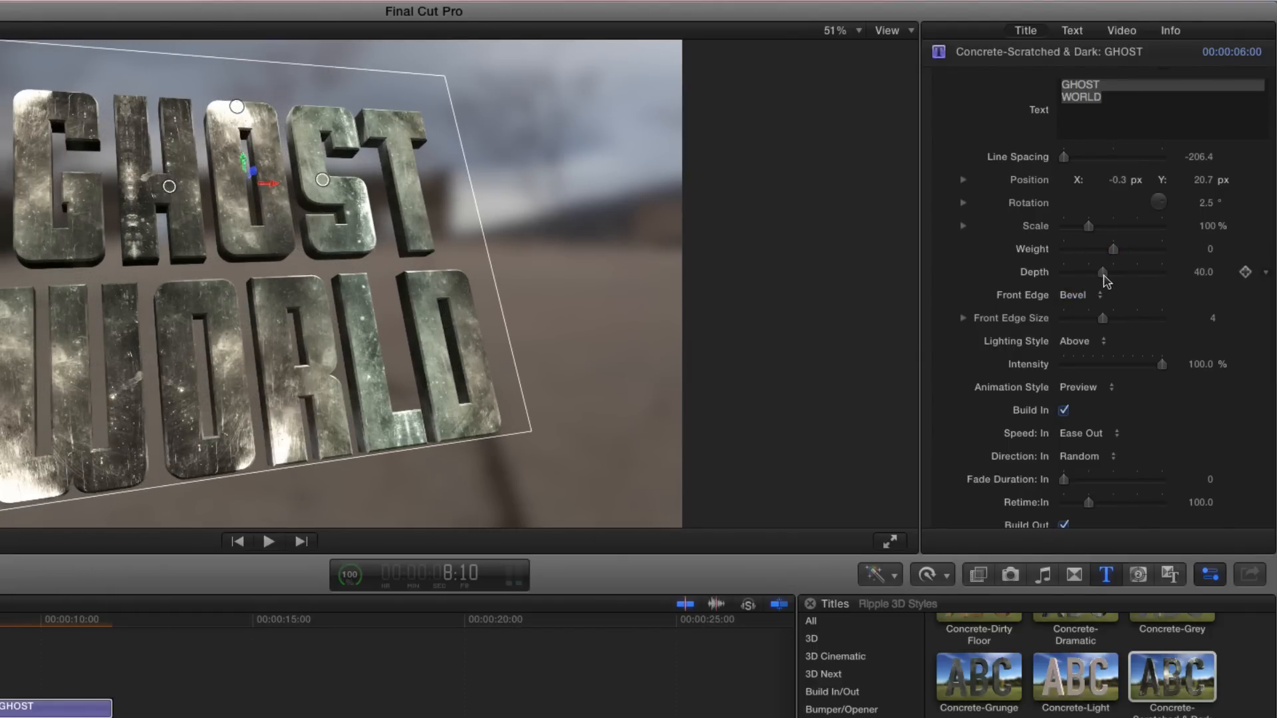
drag(1102, 277, 1149, 278)
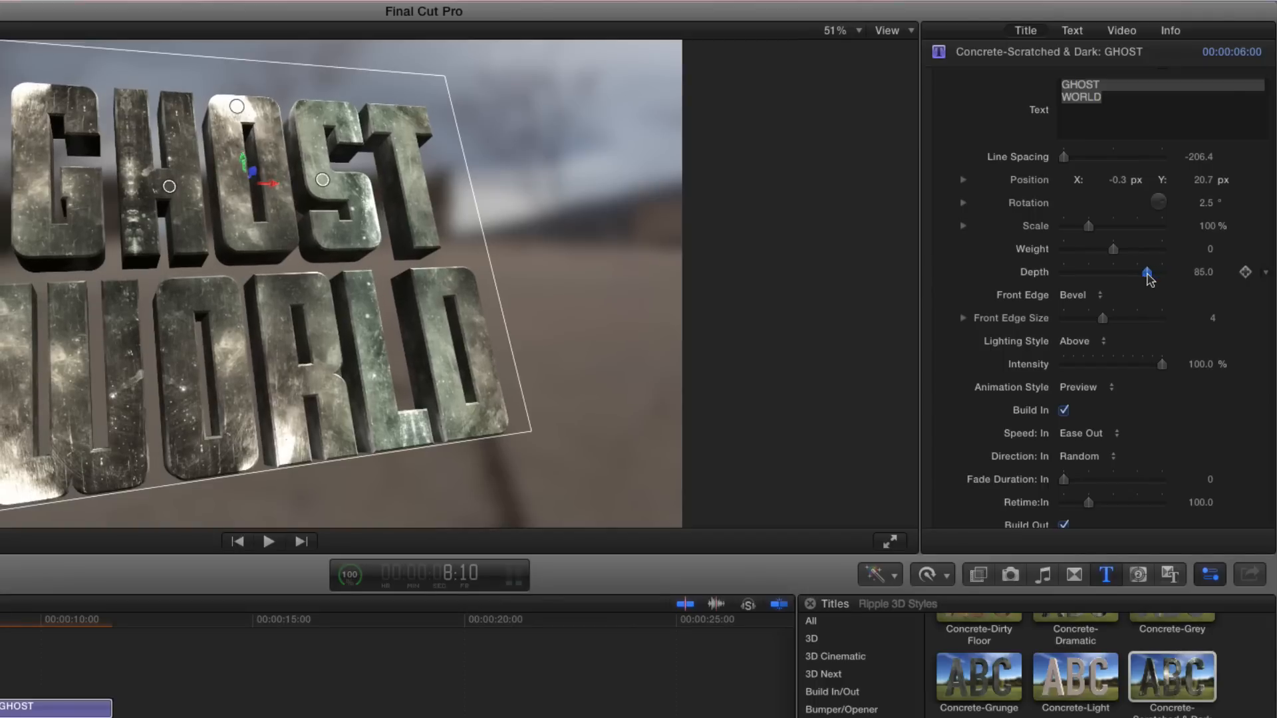
Step: Change the title's Front Edge style to Round with a Front Edge Size of 6
click(1074, 299)
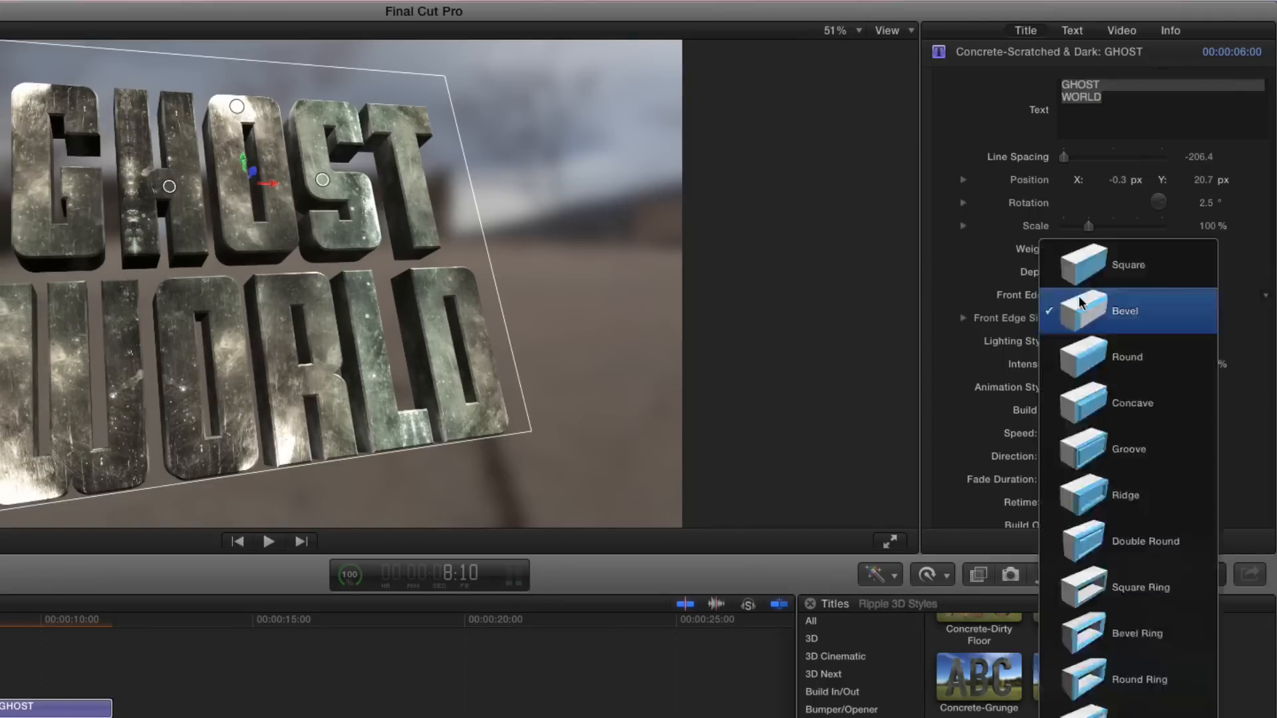
click(1079, 354)
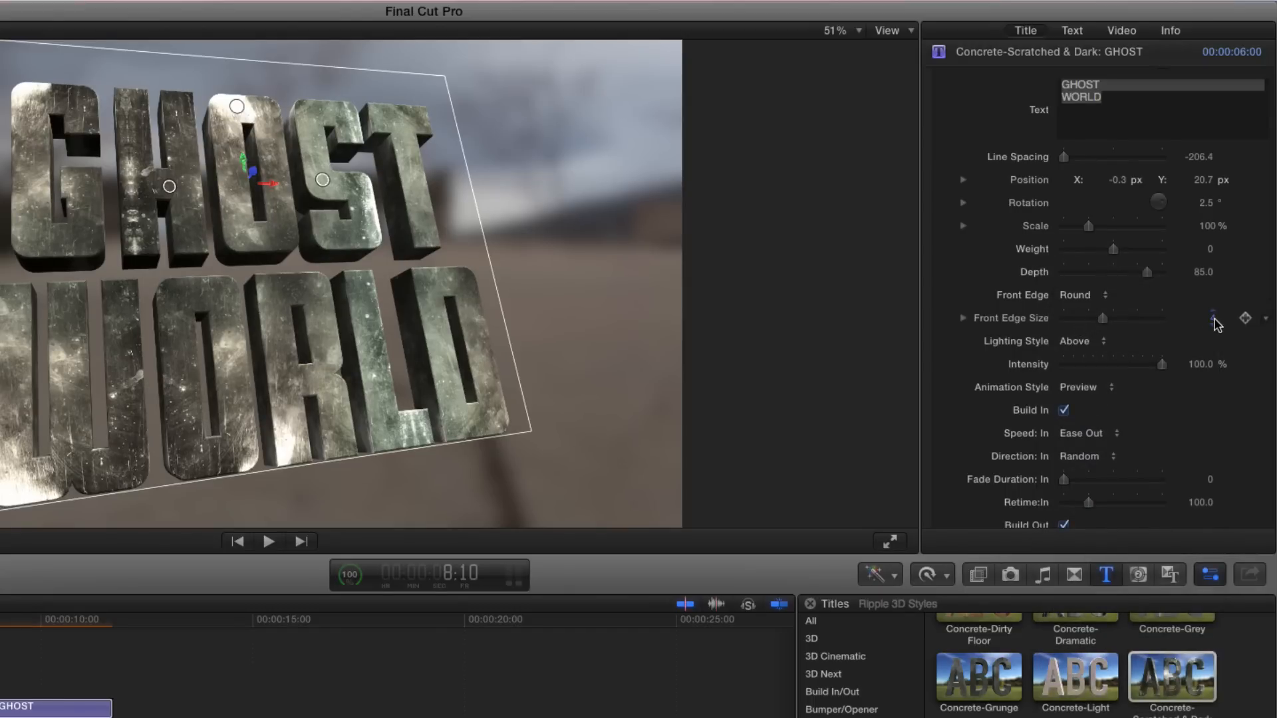
drag(1212, 318, 1212, 314)
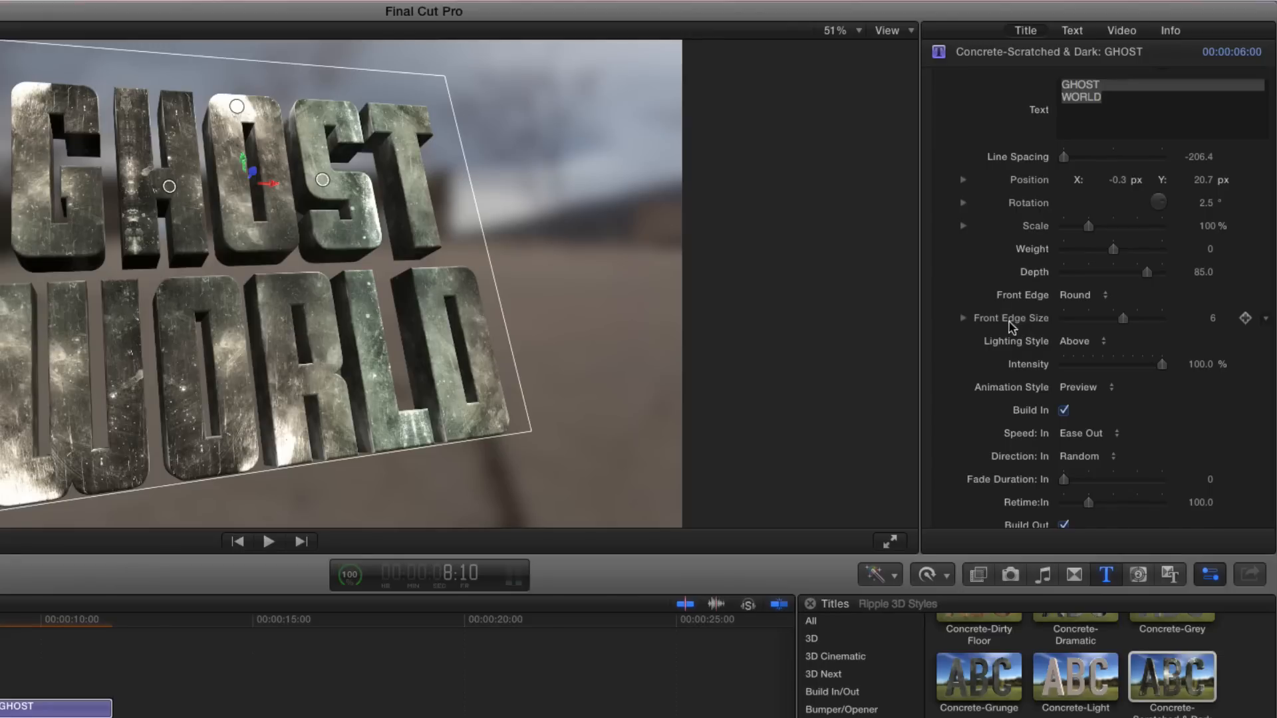
Step: Set the title's Lighting Style to Below and raise the lighting Intensity to 107%
scroll(998, 323, down, 3)
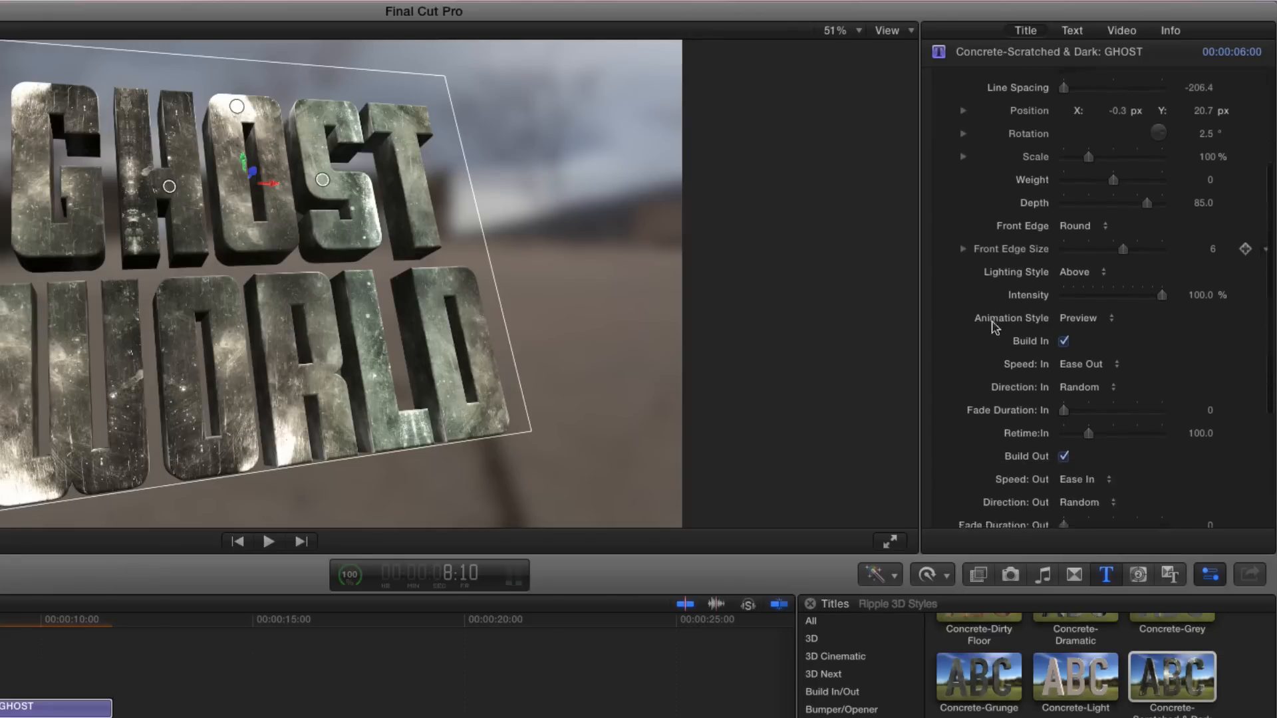
click(1095, 280)
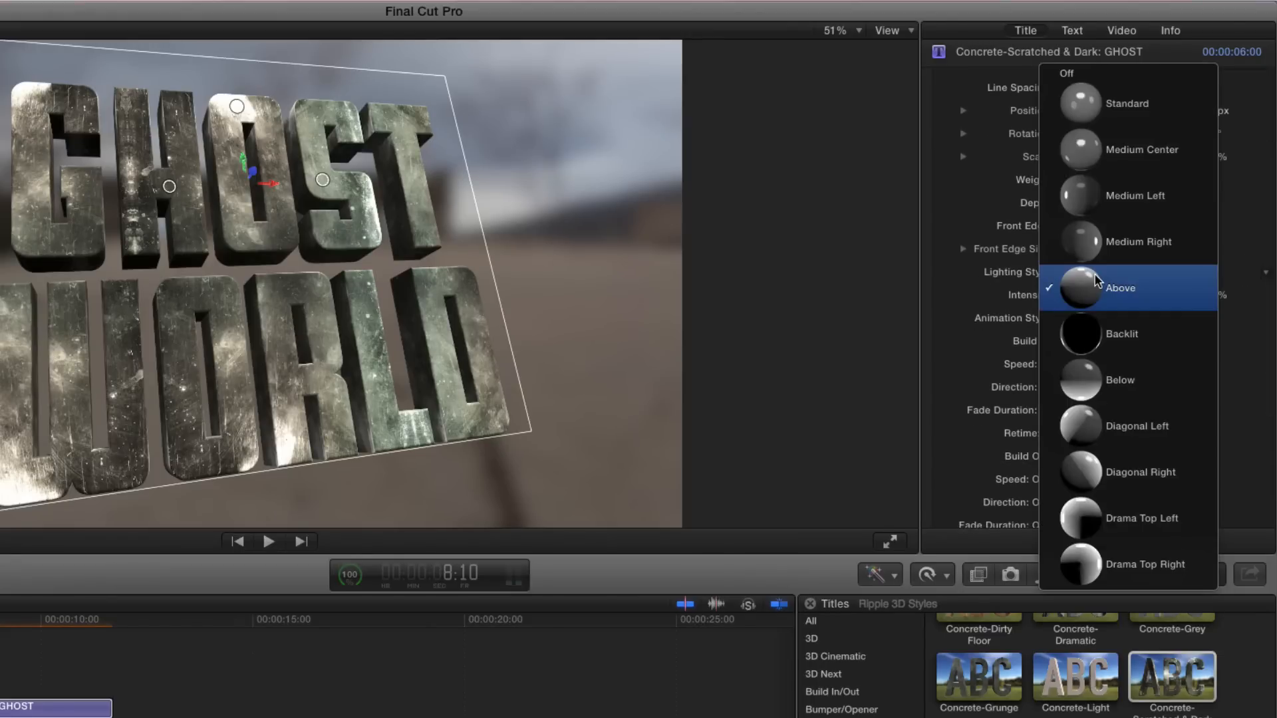
click(1098, 341)
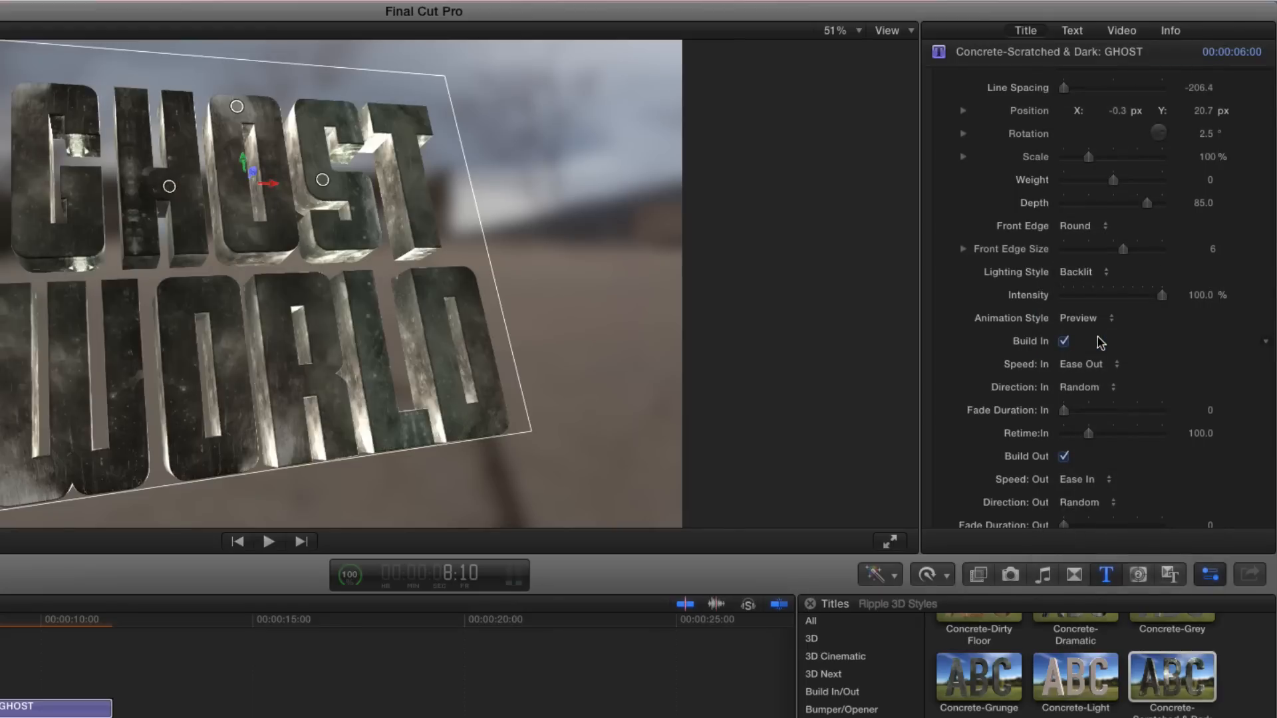
click(1086, 284)
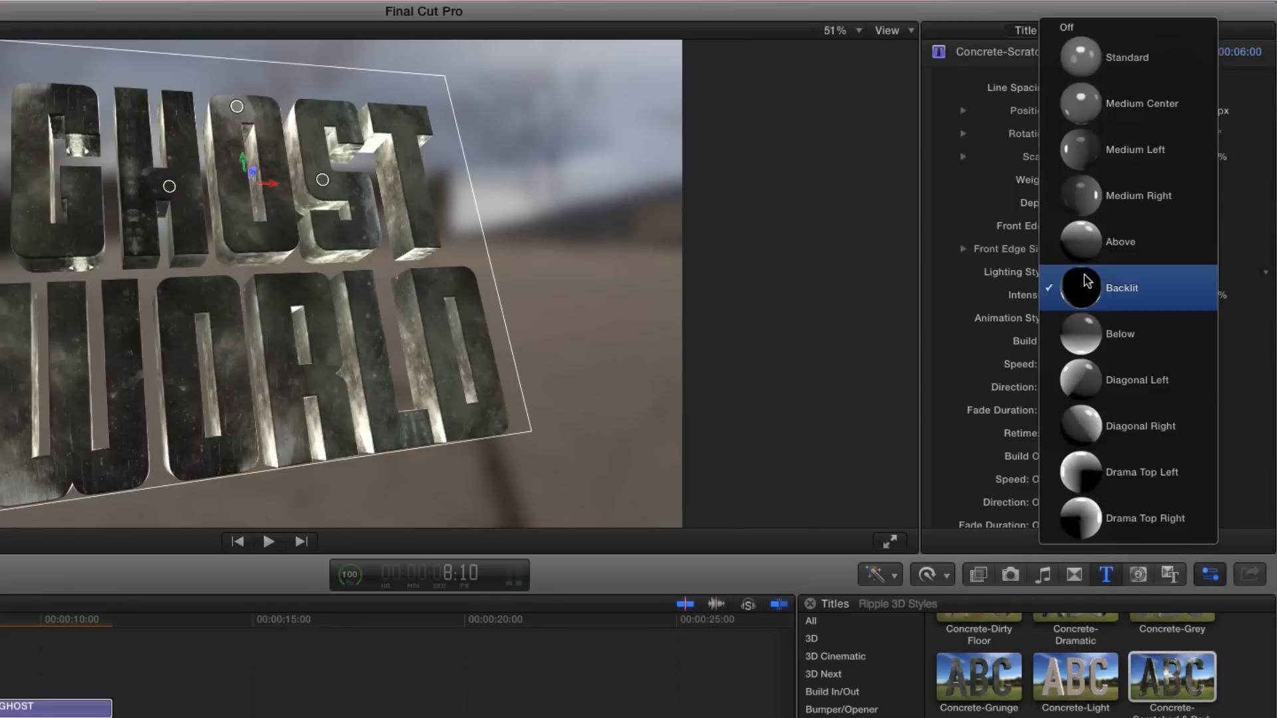
click(1088, 325)
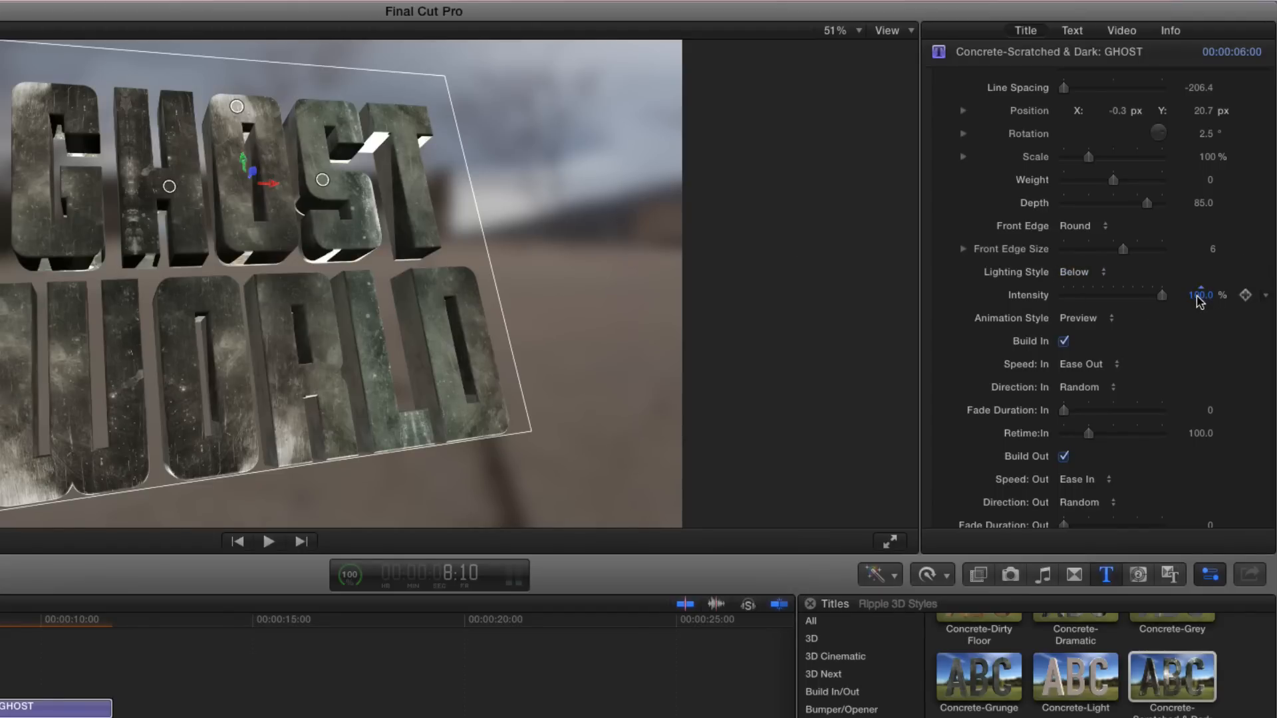
drag(1196, 295, 1201, 292)
Step: Play back the title to check its Preview animation style
scroll(1094, 333, down, 5)
scroll(1093, 331, down, 2)
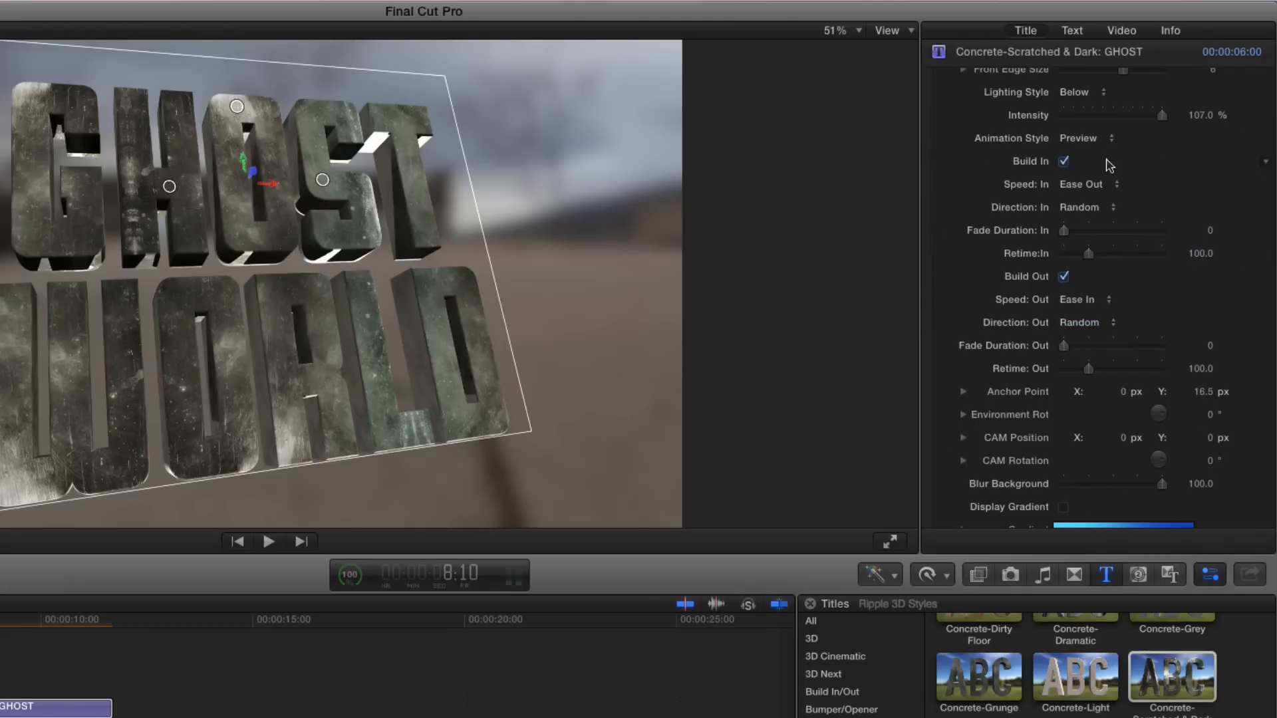
key(space)
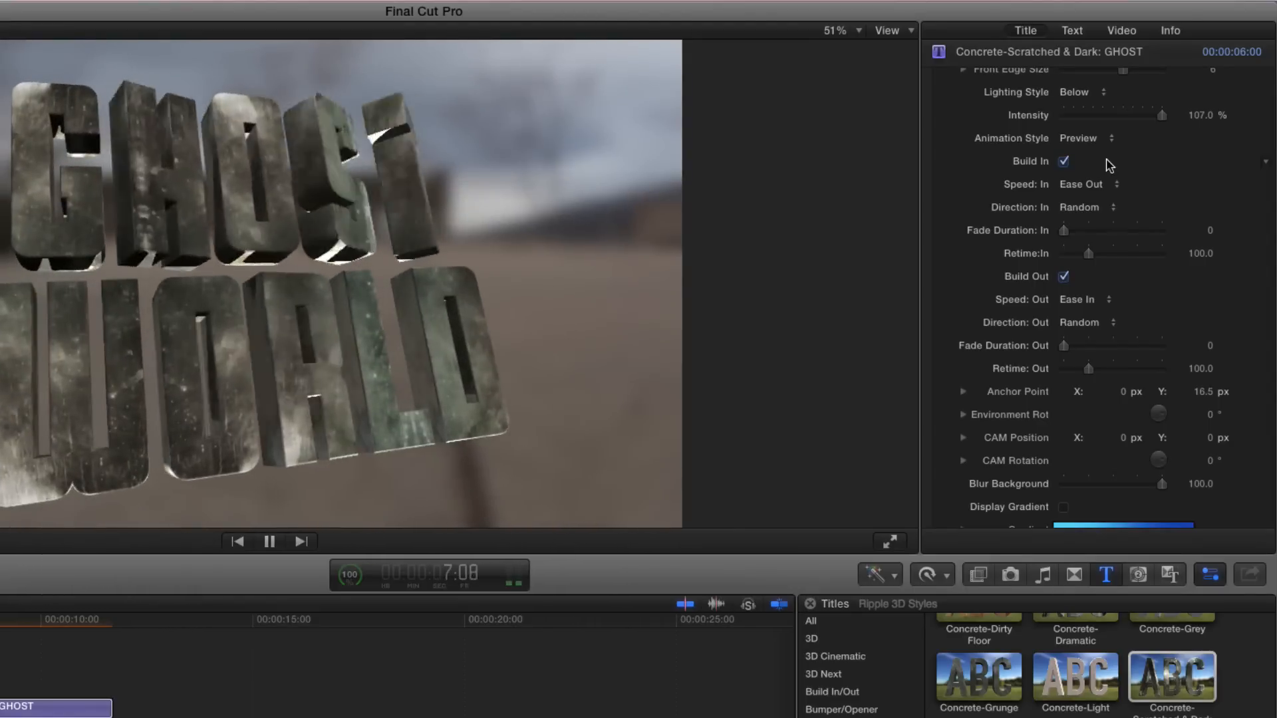
key(space)
Step: Try the Tumble Zoom Down and Tumble and Drop animation styles on the title during playback
click(1094, 140)
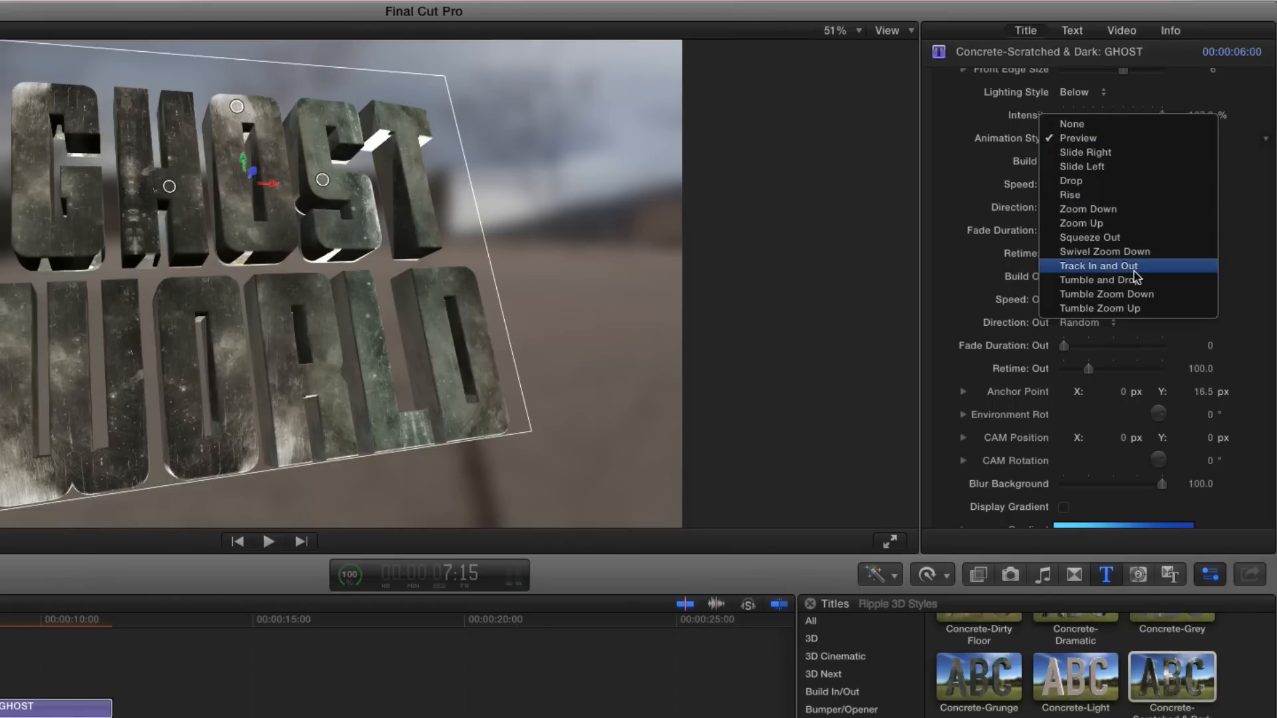
click(1150, 302)
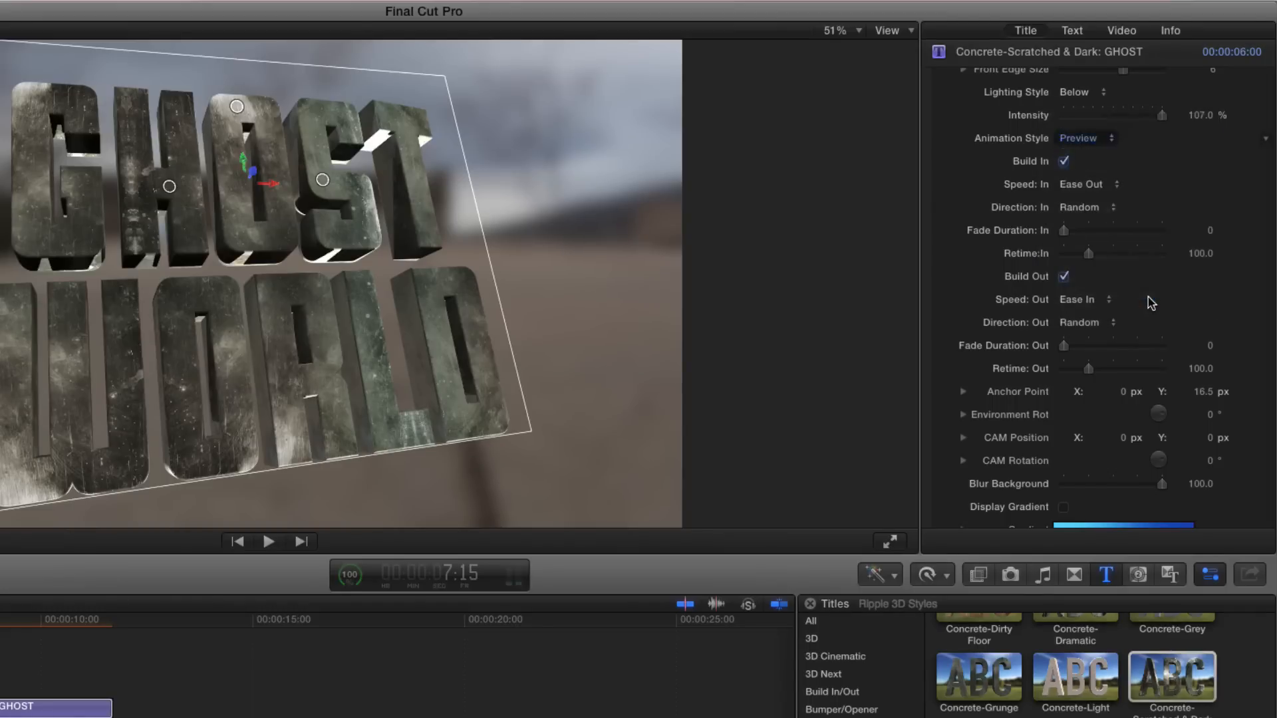
key(space)
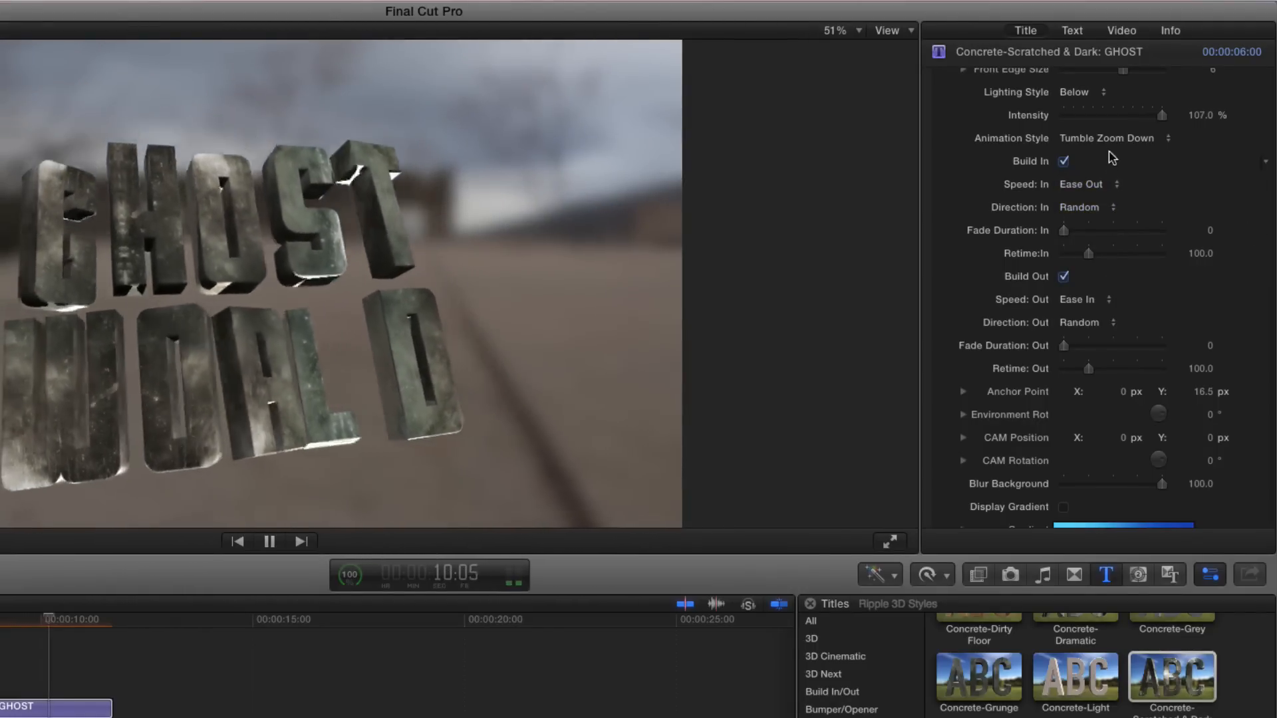
click(1111, 137)
click(1108, 124)
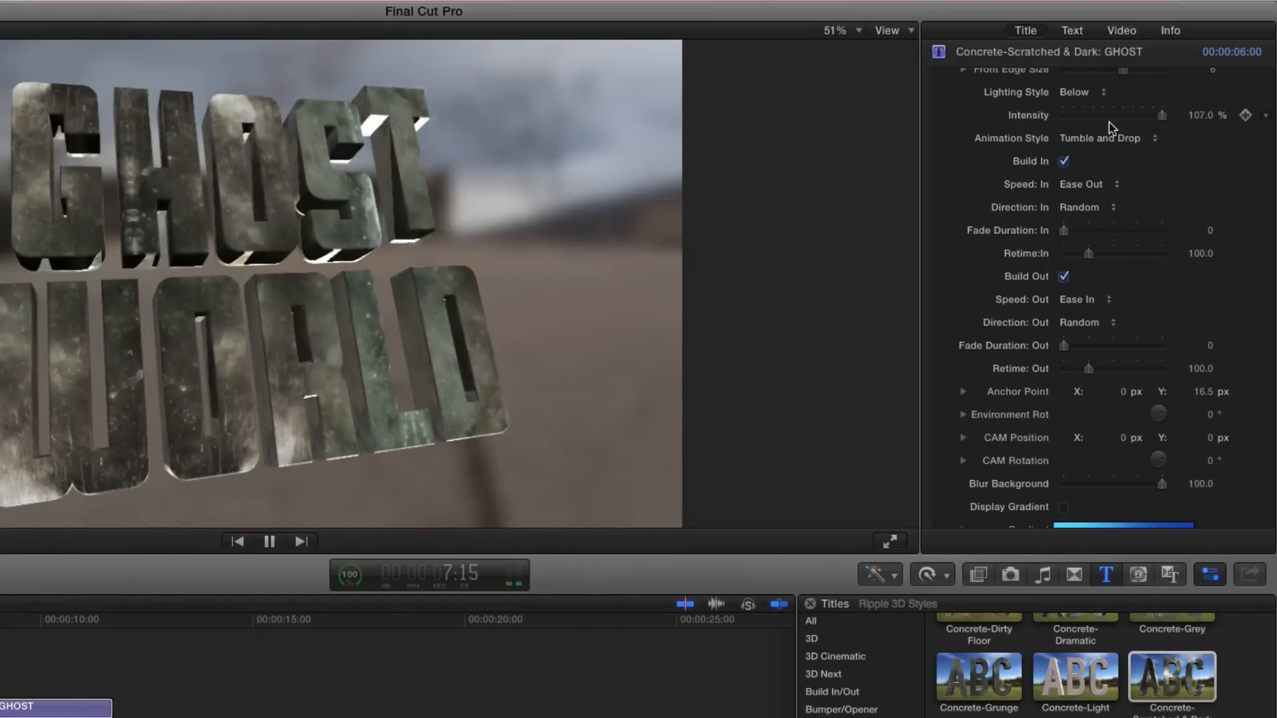
click(1113, 142)
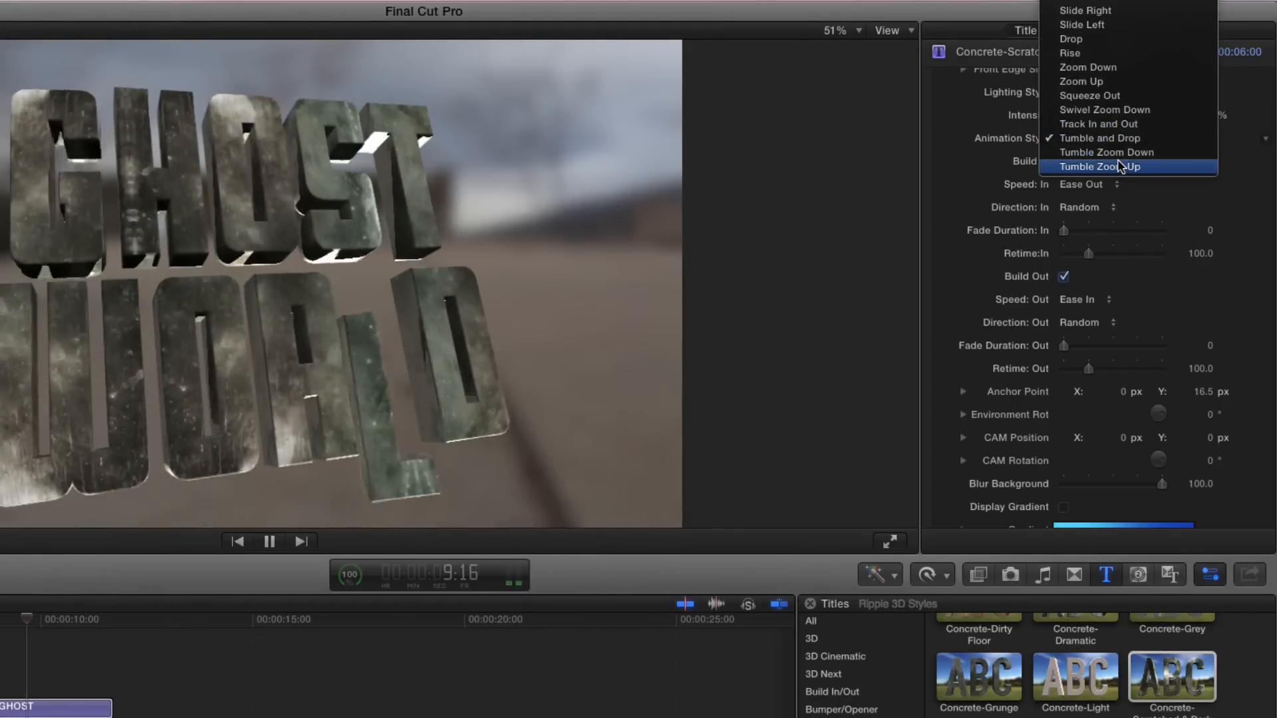
click(1120, 154)
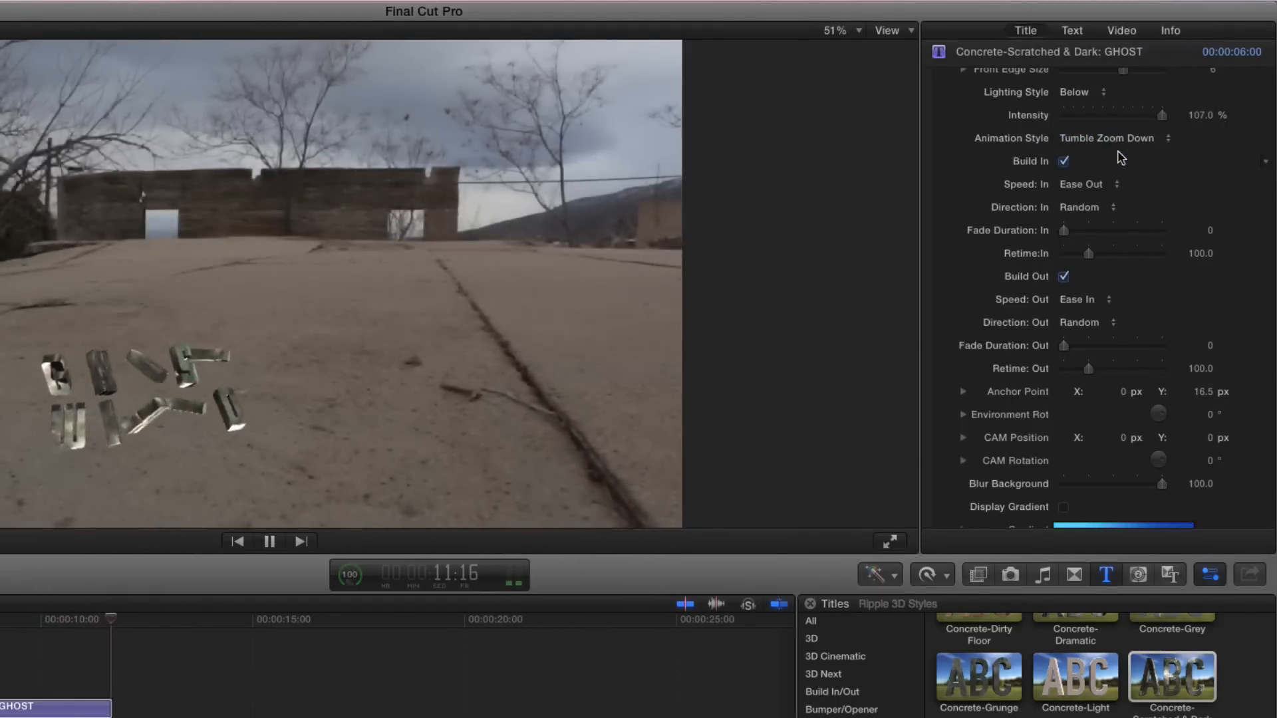
Step: Set the title's Animation Style to Tumble Zoom Up and stop playback after checking the motion
click(1117, 147)
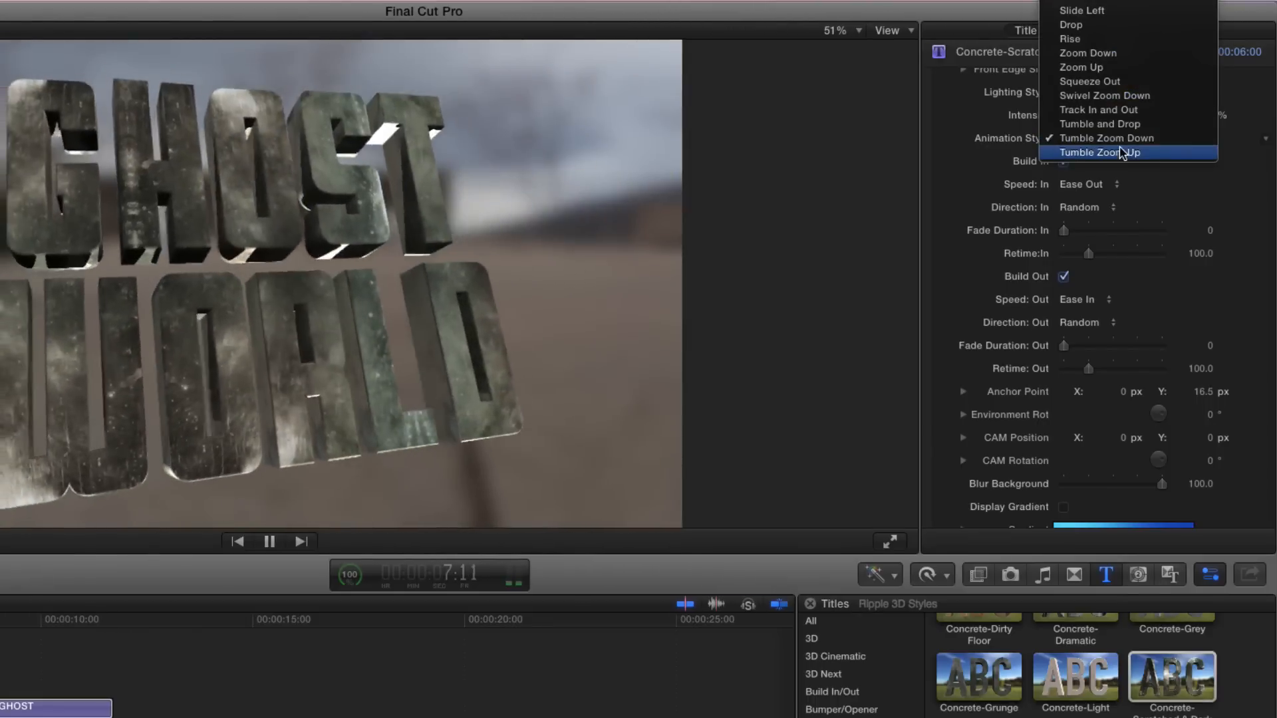
click(1125, 152)
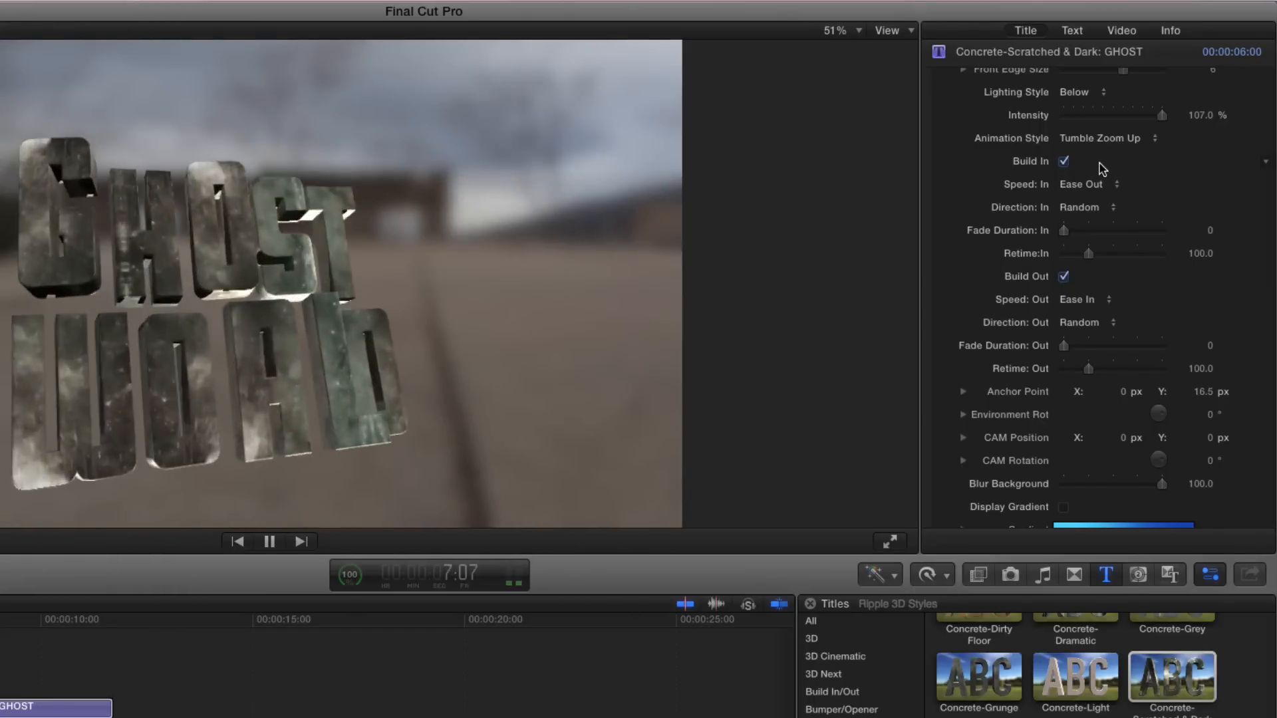
key(space)
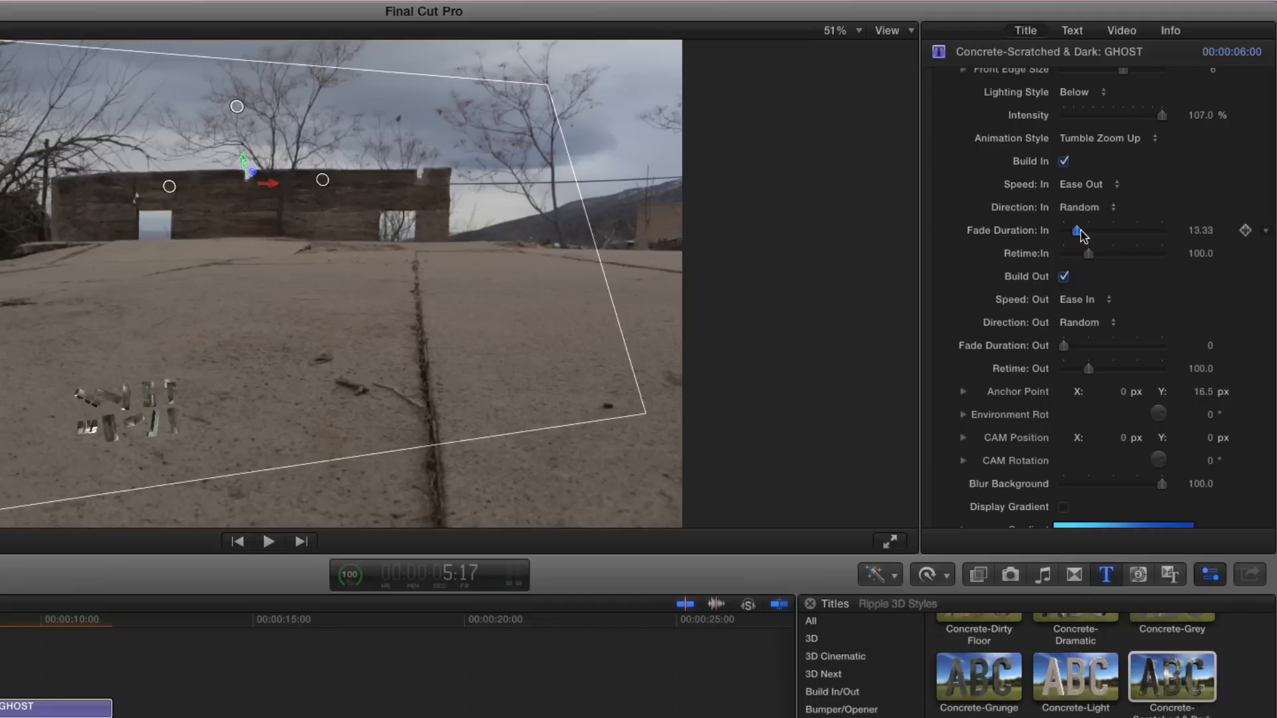
Step: Set the build-in Fade Duration to 39.97 and play back the title to check the fade
drag(1081, 234, 1098, 234)
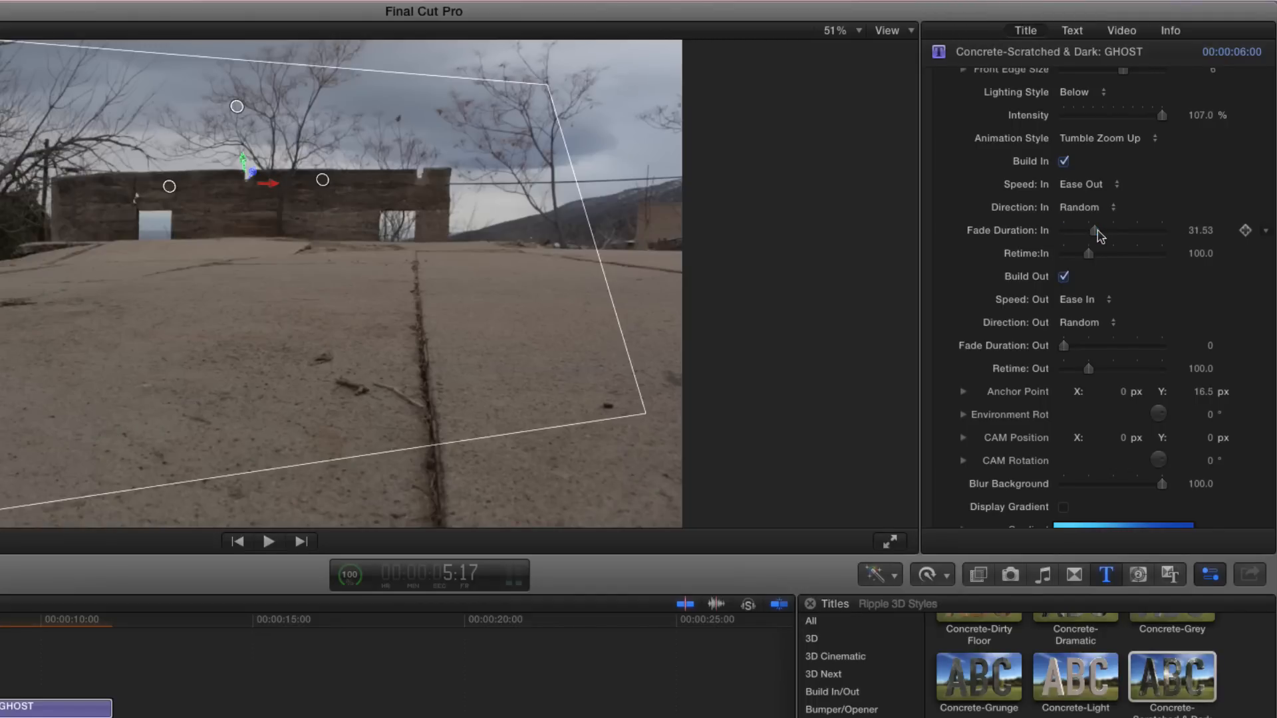
key(space)
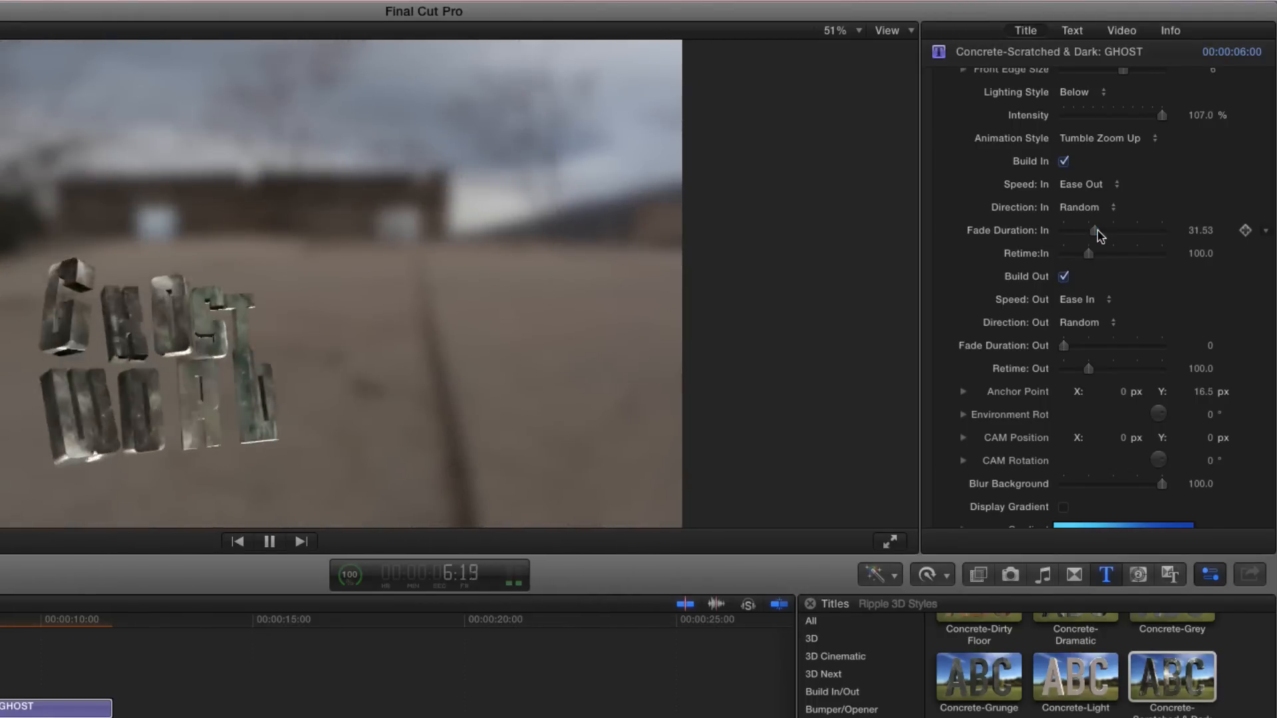
drag(1099, 234, 1105, 234)
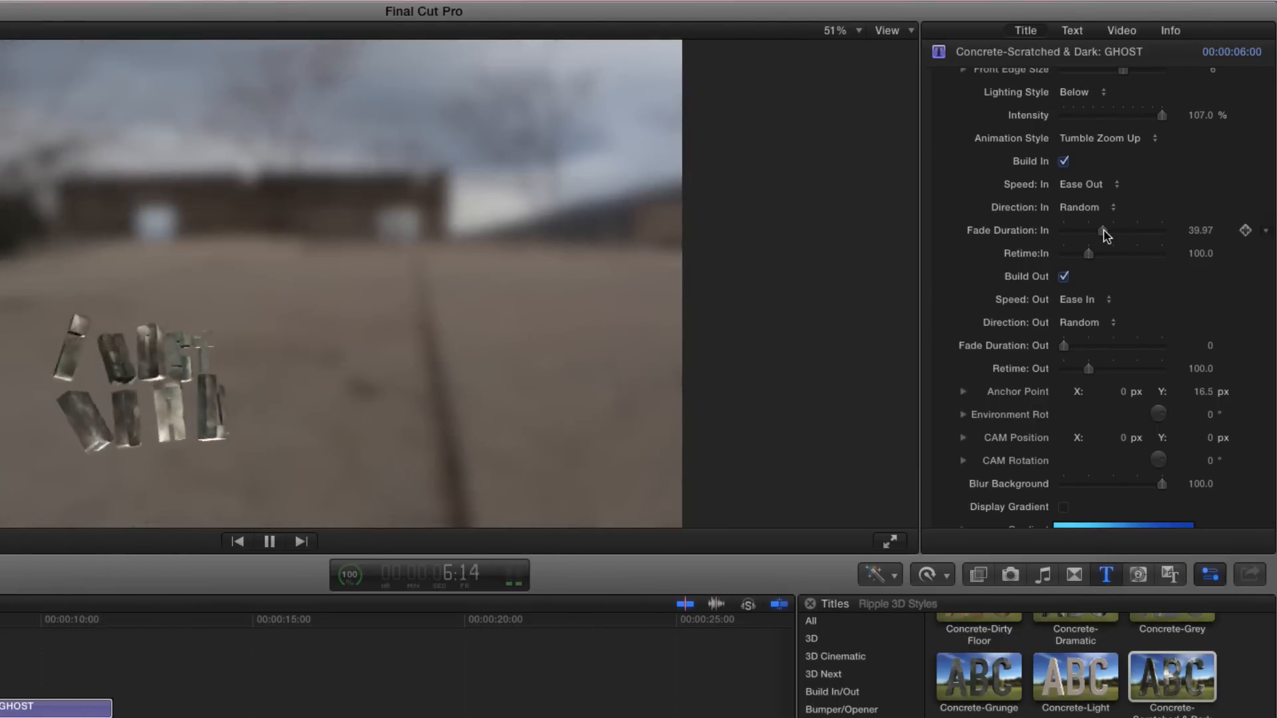
key(space)
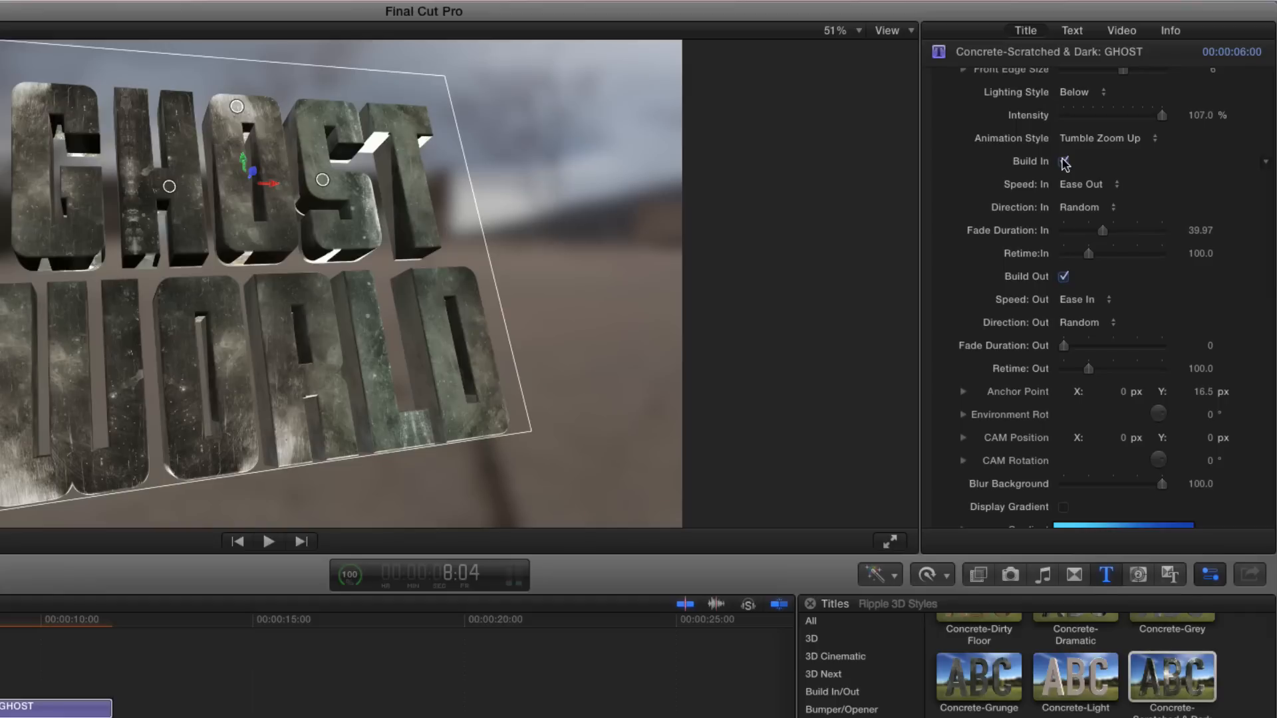
Step: Turn off the title's Build Out animation and move the playhead to about 8:09
click(1064, 278)
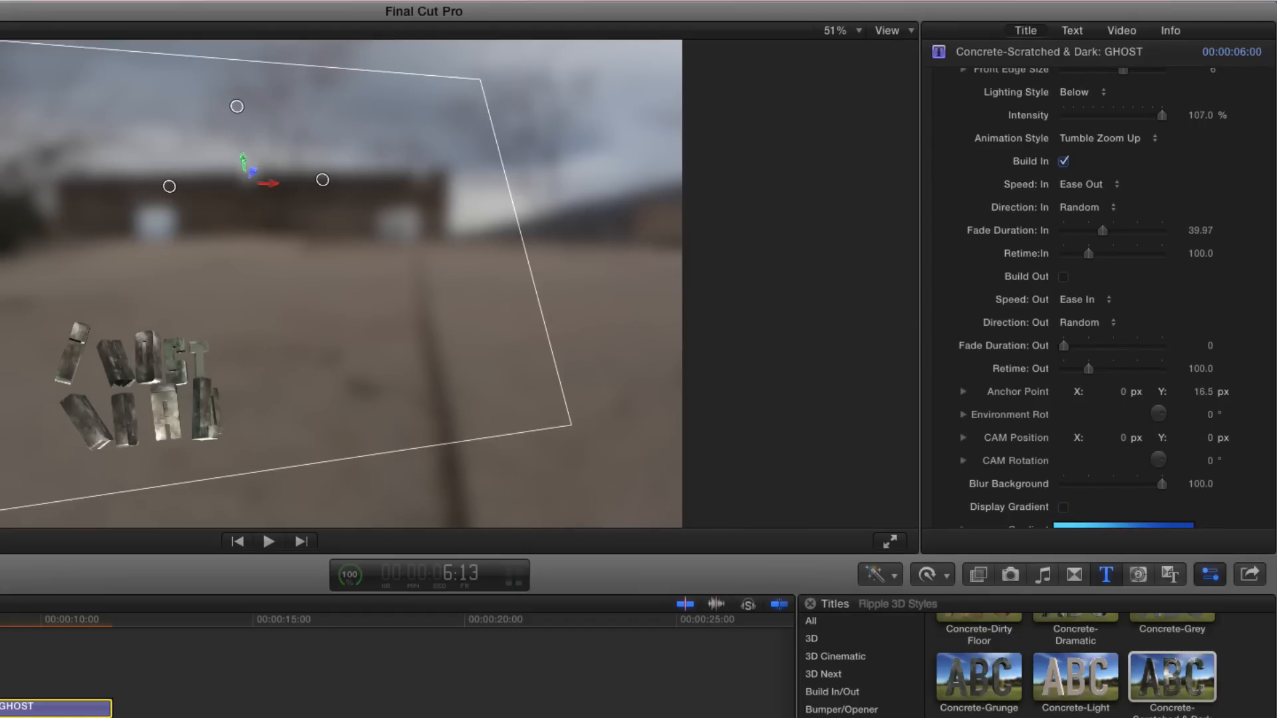
drag(0, 618, 0, 618)
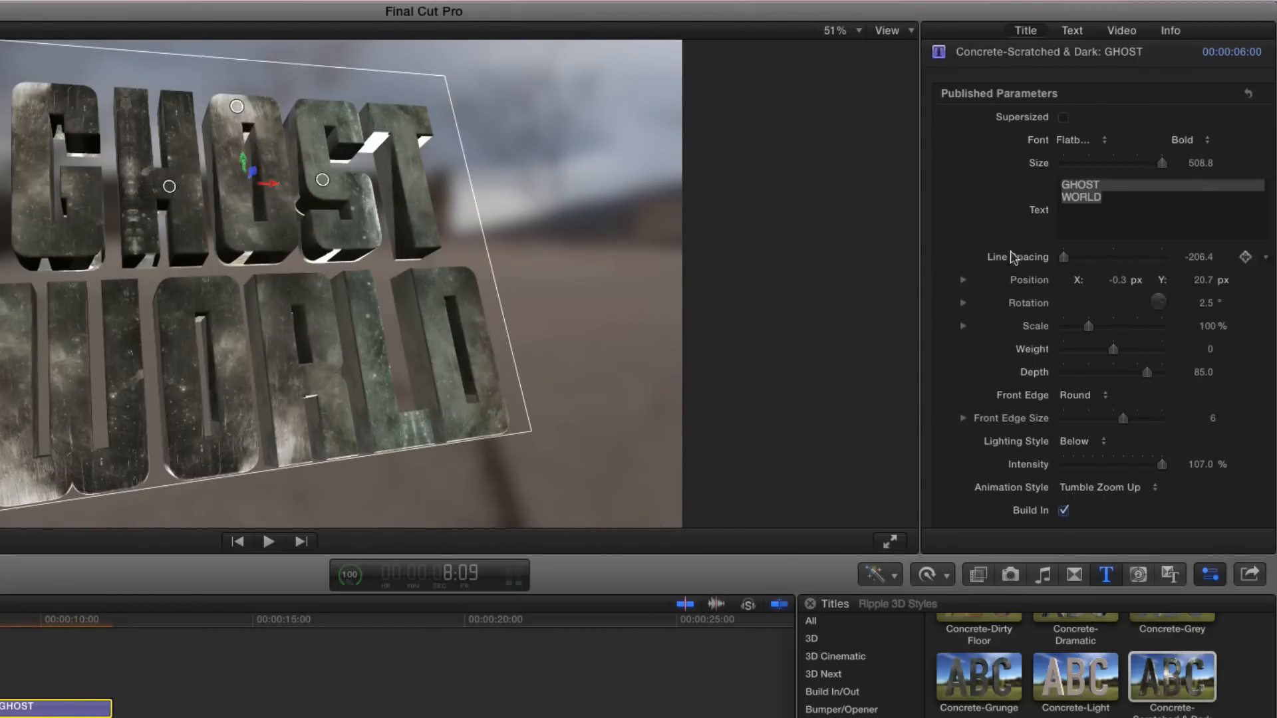
Step: Examine the speed options available for the title's build-in animation, keeping Ease Out
scroll(1011, 256, down, 10)
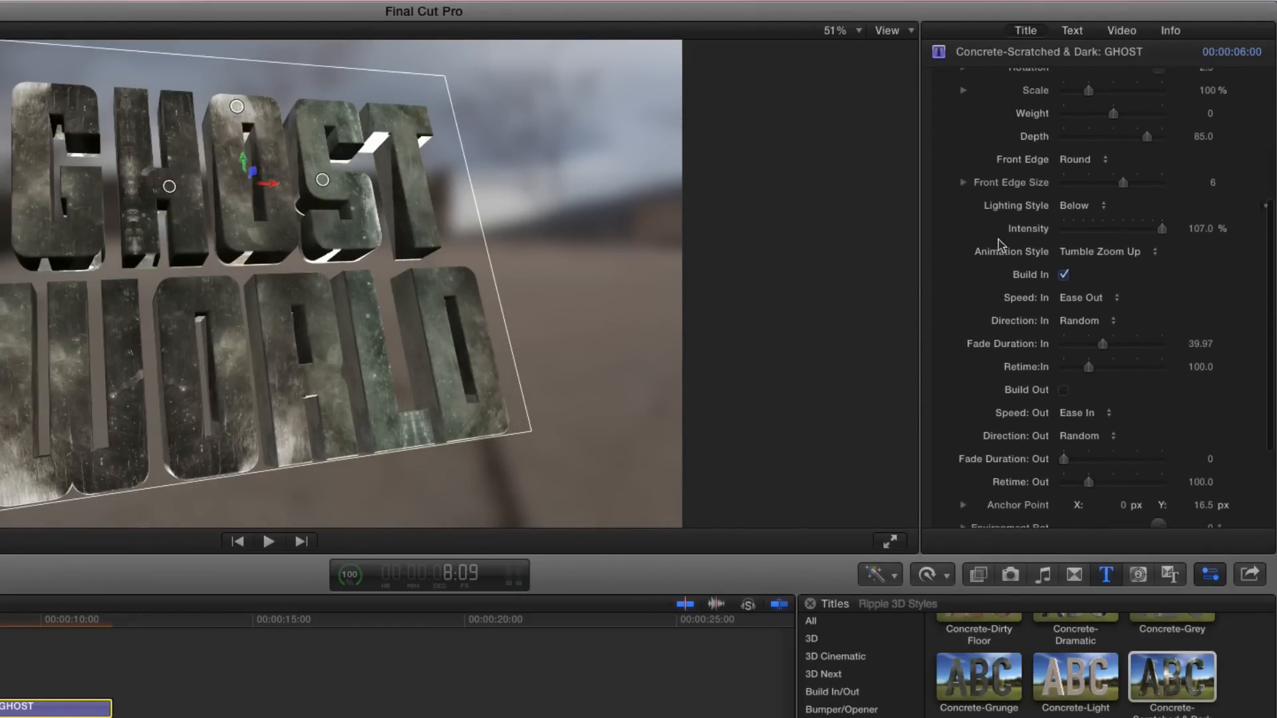
scroll(1000, 244, down, 5)
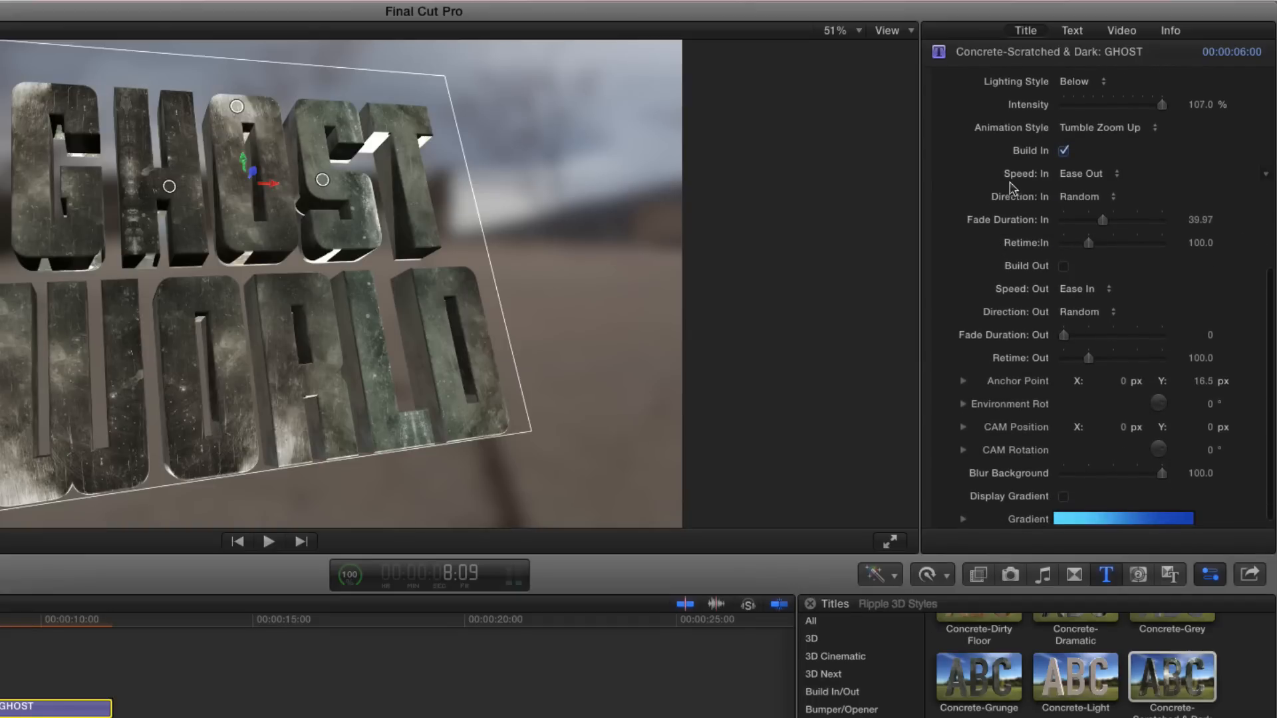
click(1113, 178)
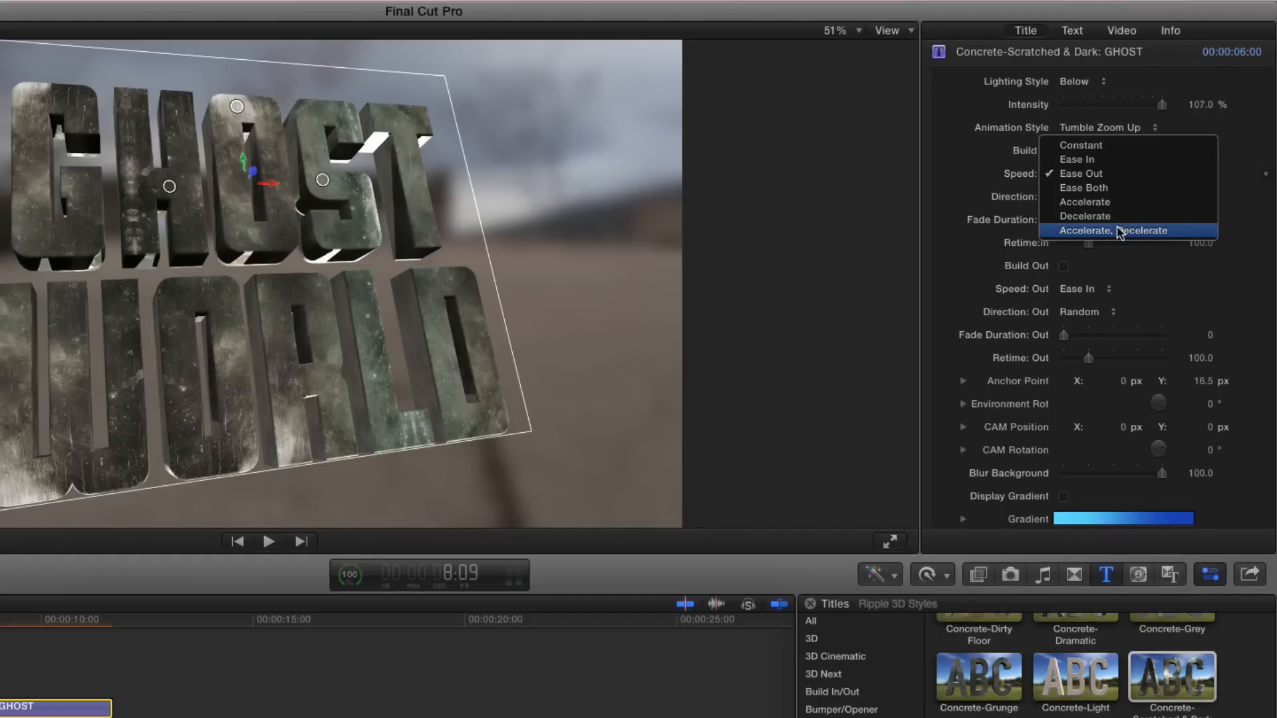
click(1024, 169)
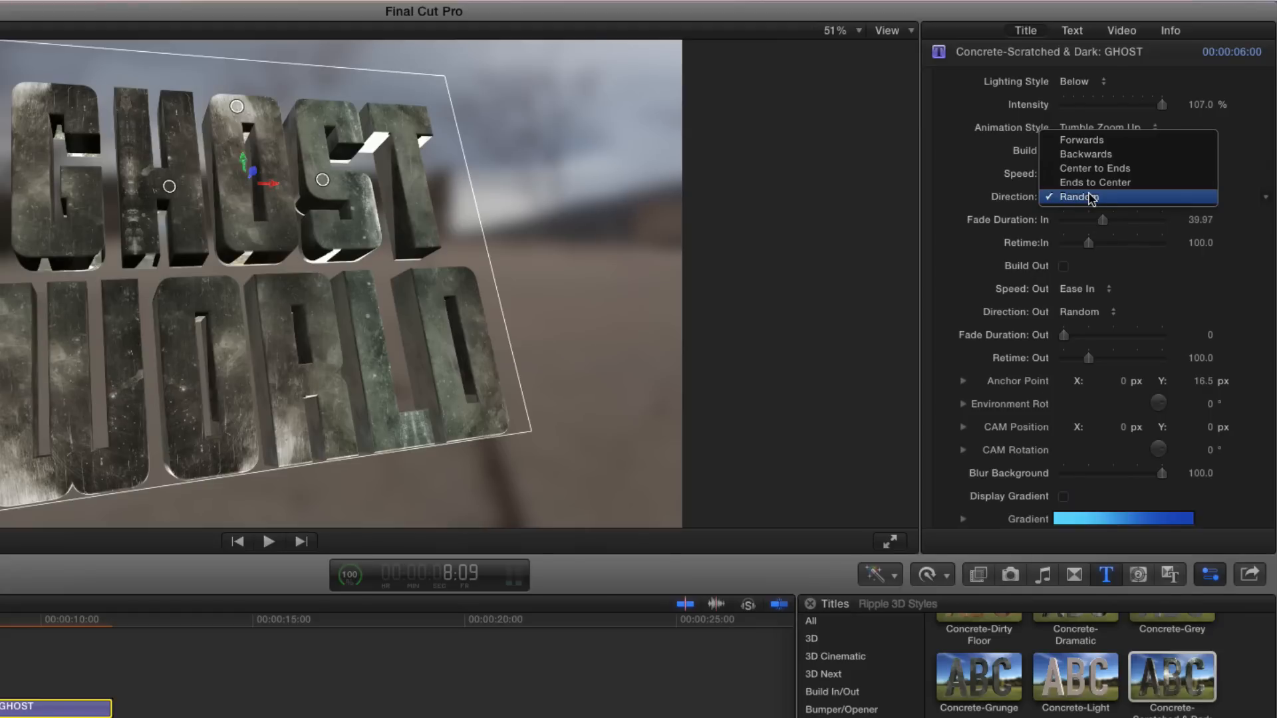
Step: Set the title's build-in Direction to Forwards and play back the title to check the effect
click(1086, 140)
key(space)
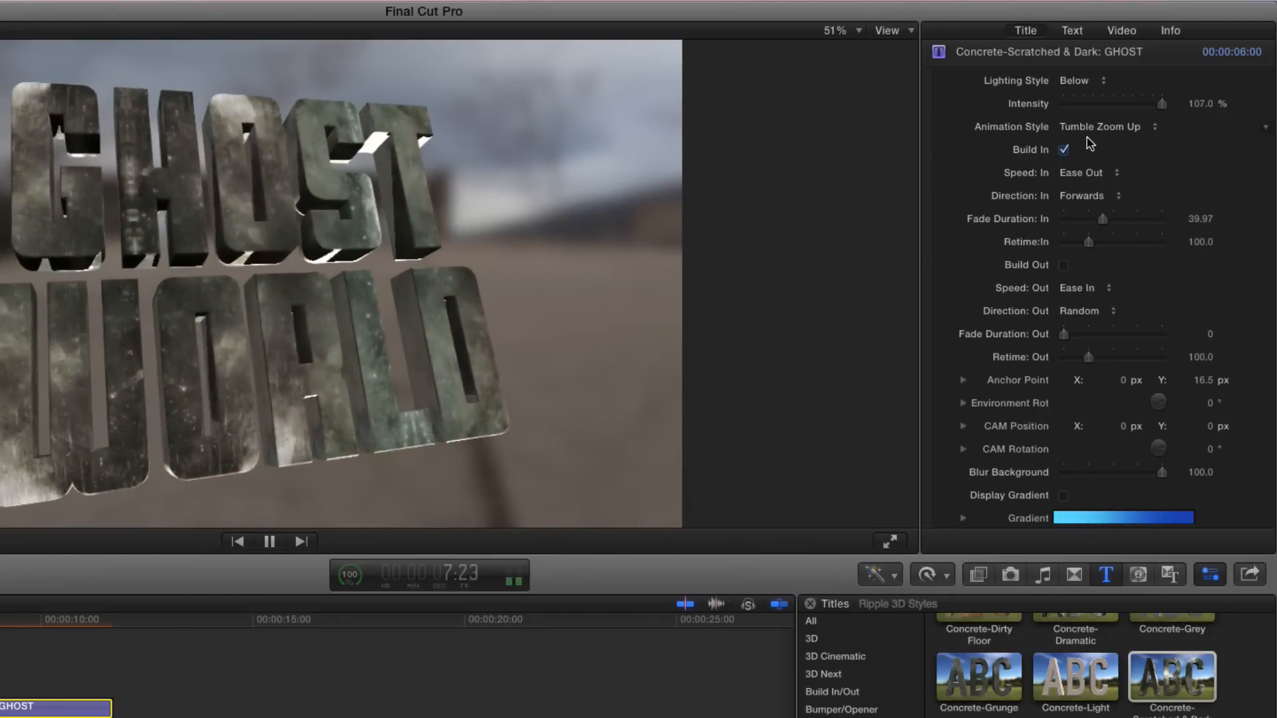
Step: Try the Swivel Zoom Down animation style on the title and stop playback after checking the motion
click(1097, 132)
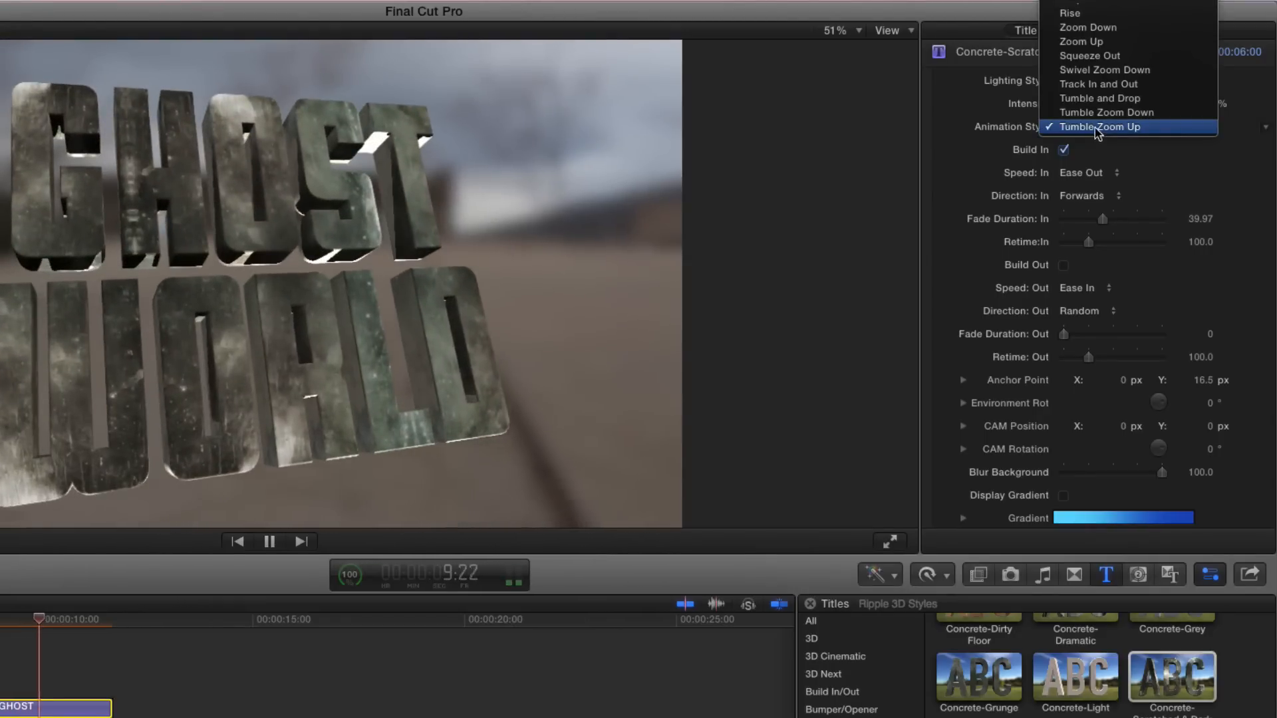
scroll(1103, 113, up, 2)
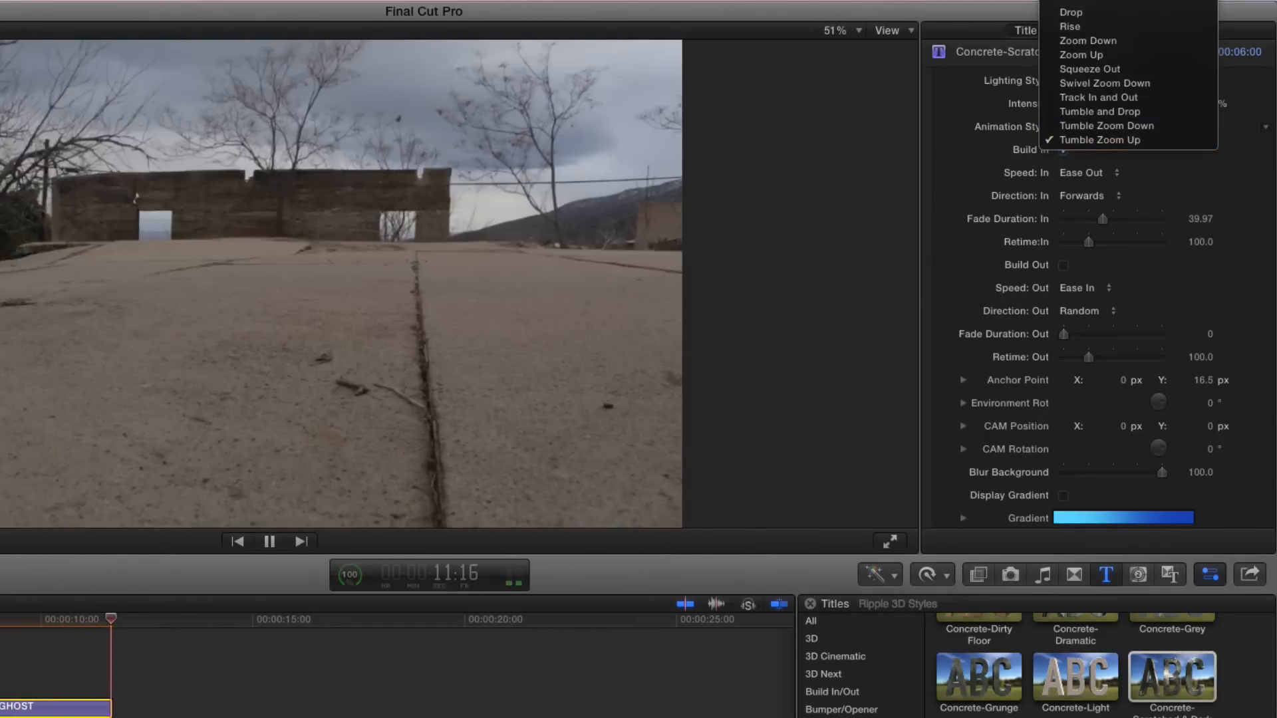
click(1105, 98)
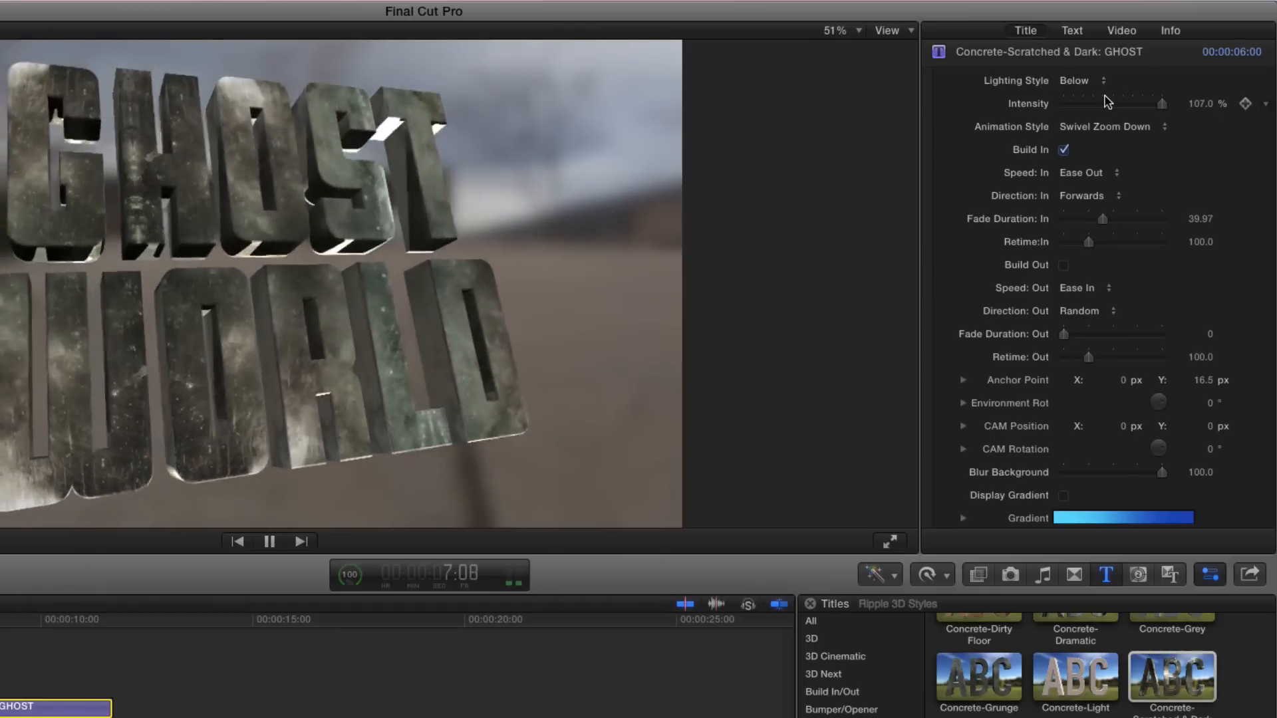
key(space)
Step: Restore the title's Animation Style to Tumble Zoom Up and its build-in Direction to Random
click(1113, 133)
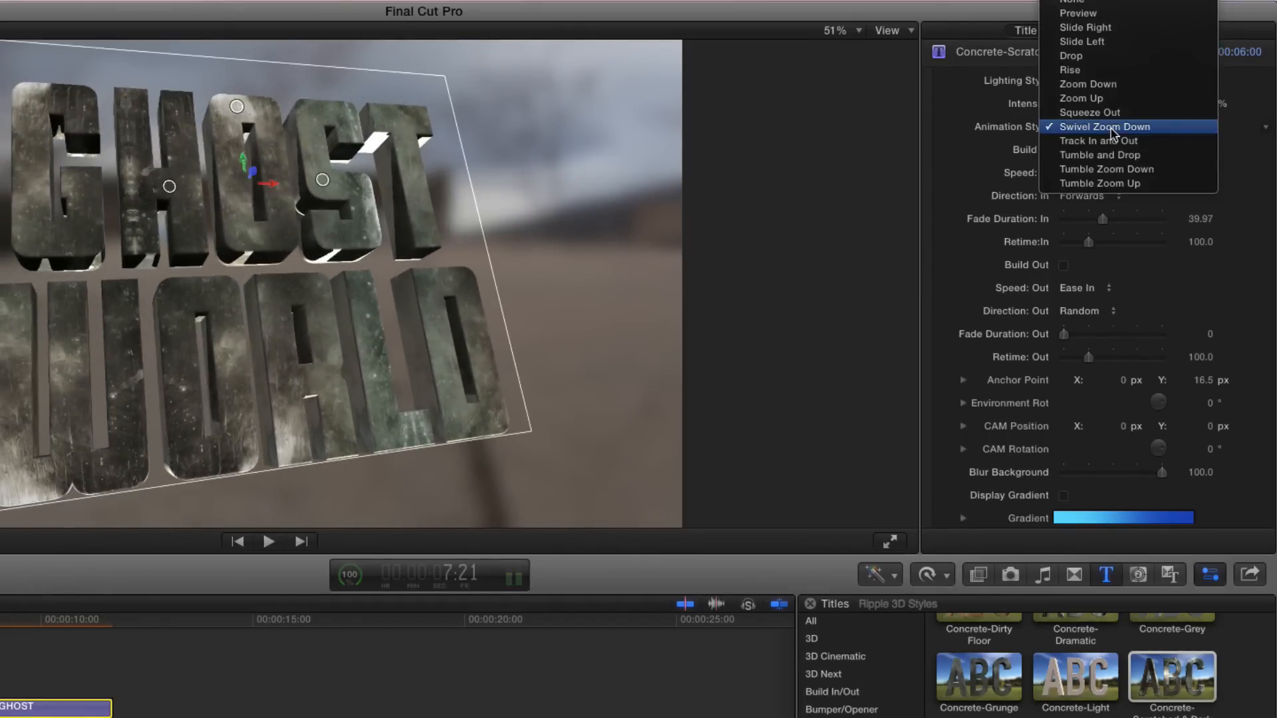
click(1117, 183)
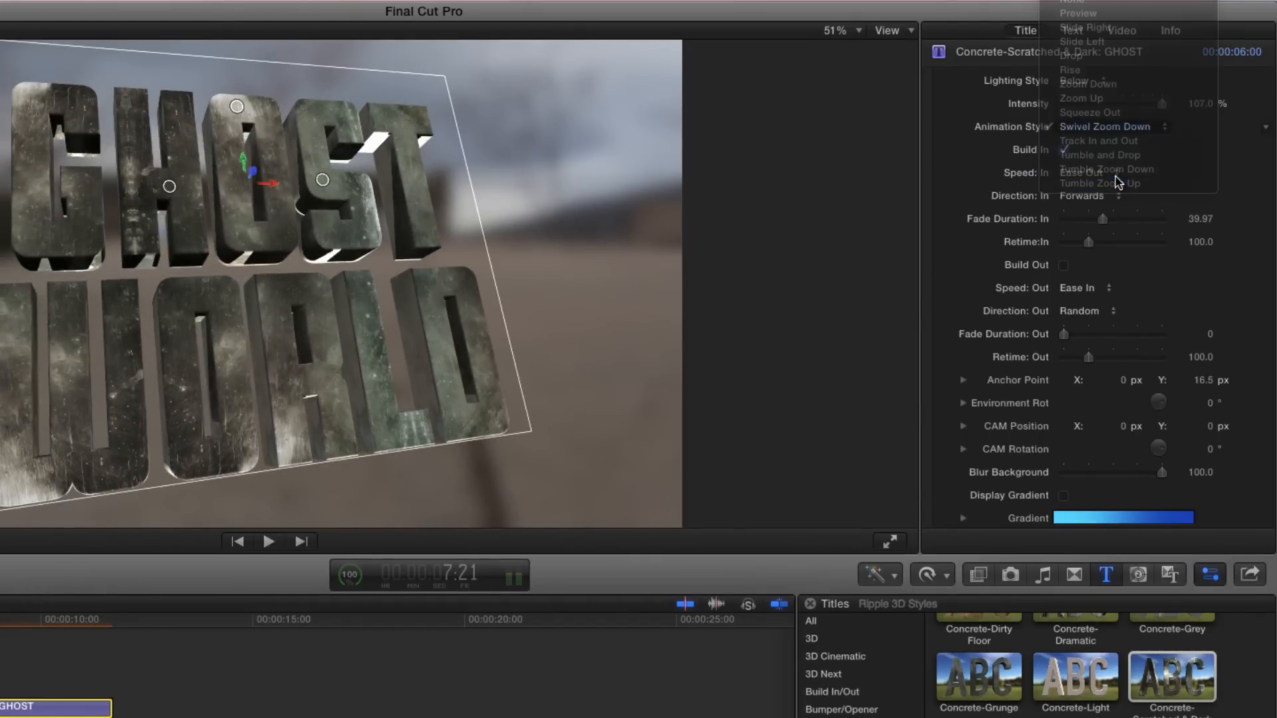
click(1090, 196)
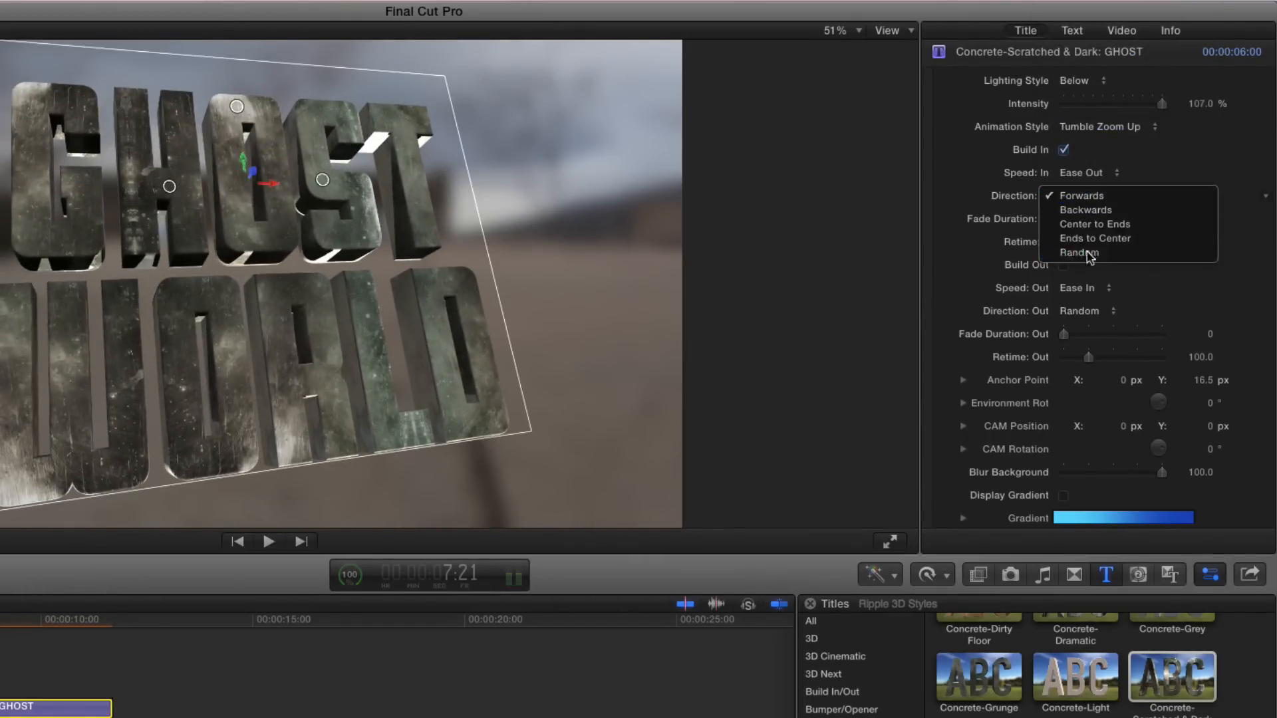
click(1087, 253)
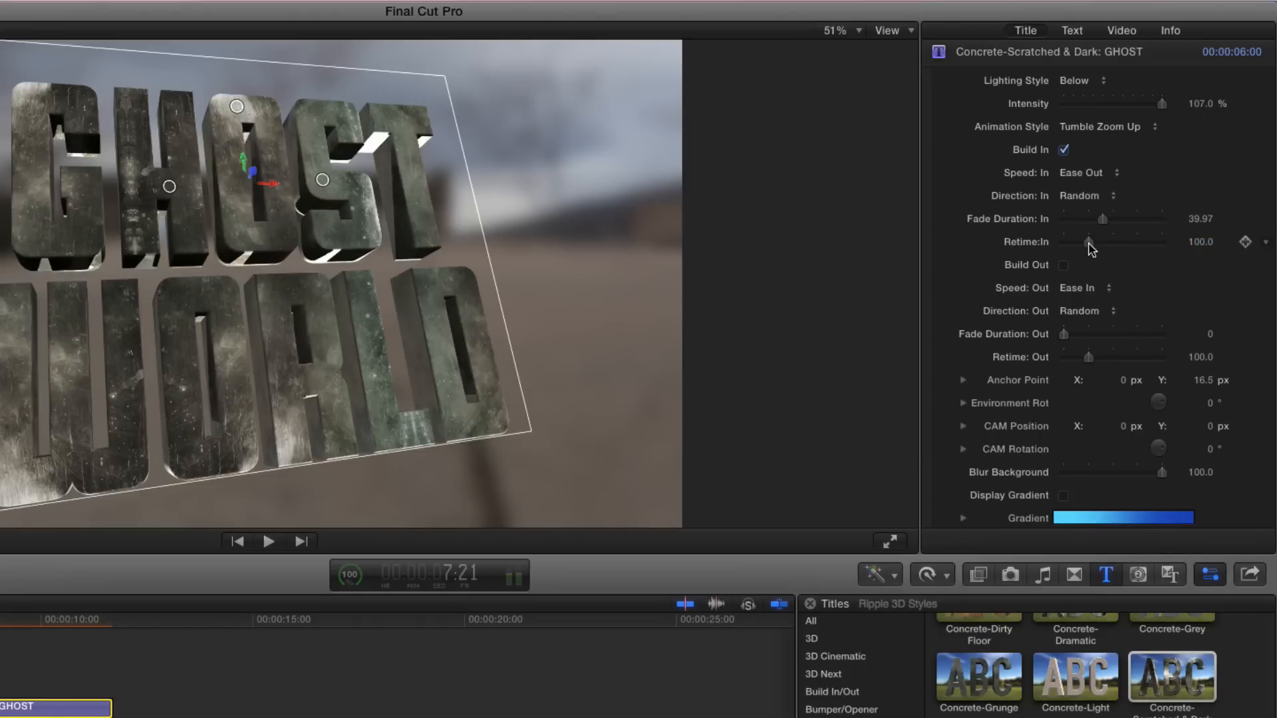
Step: Test the build-in Retime at 75.0, set it to 153.57, and play back the title to check the speed
drag(1089, 247, 1054, 245)
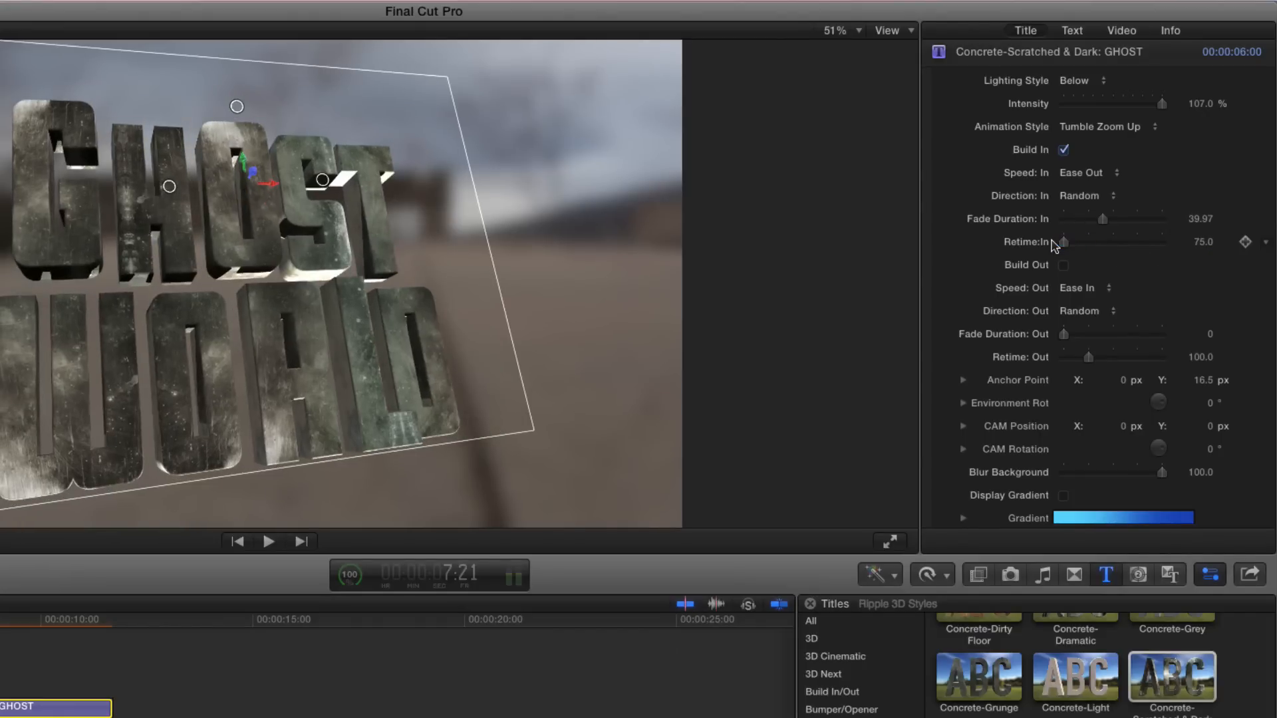
key(/)
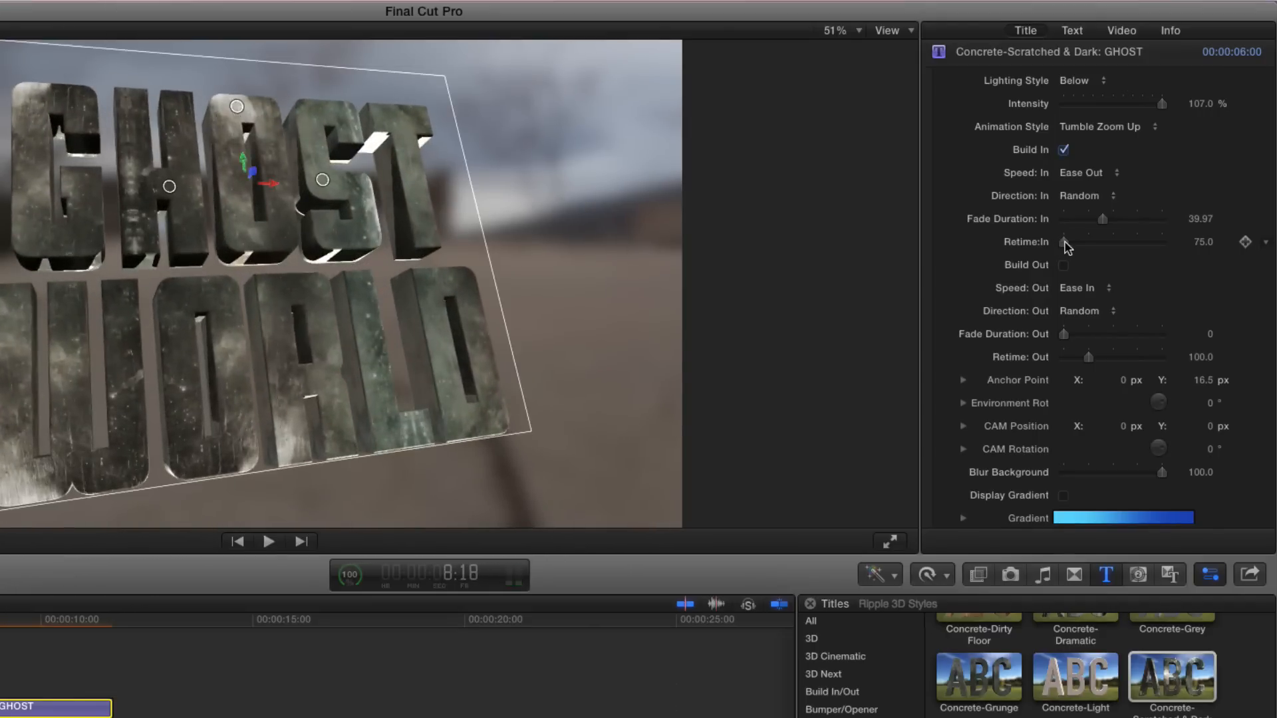
drag(1063, 243, 1144, 246)
key(/)
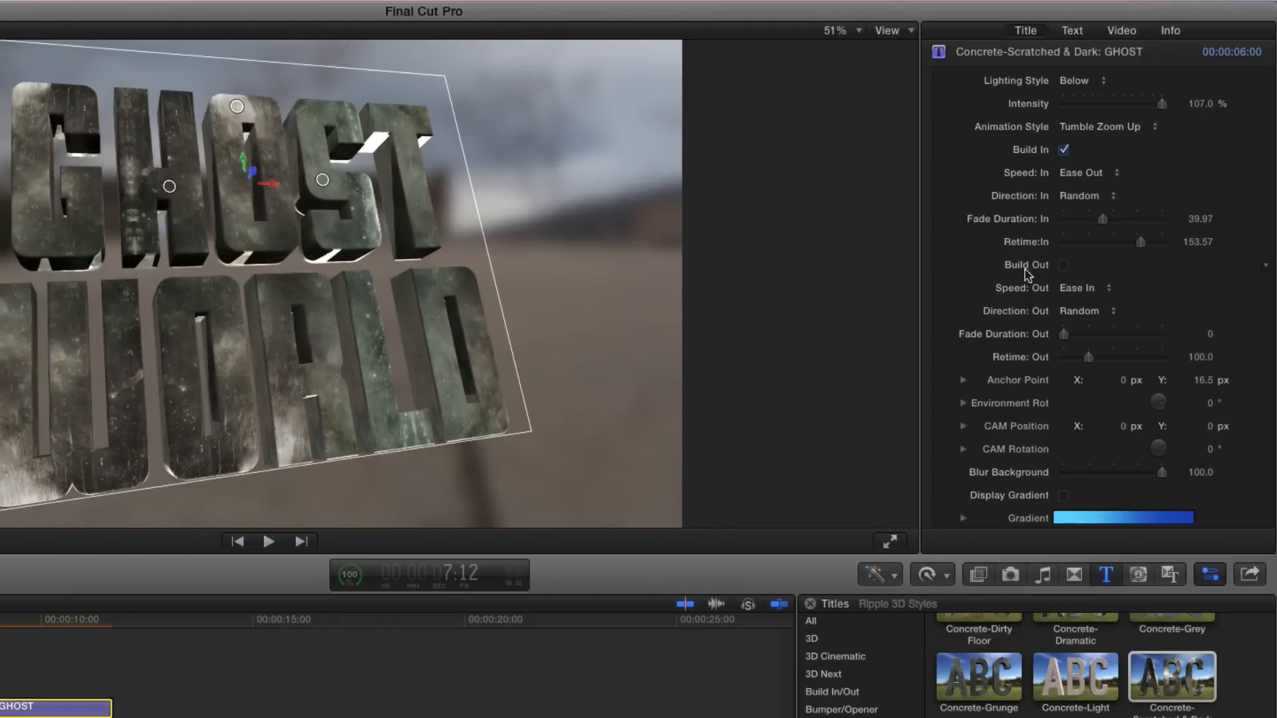
Step: Set the title's Blur Background to 94.0
scroll(997, 265, down, 2)
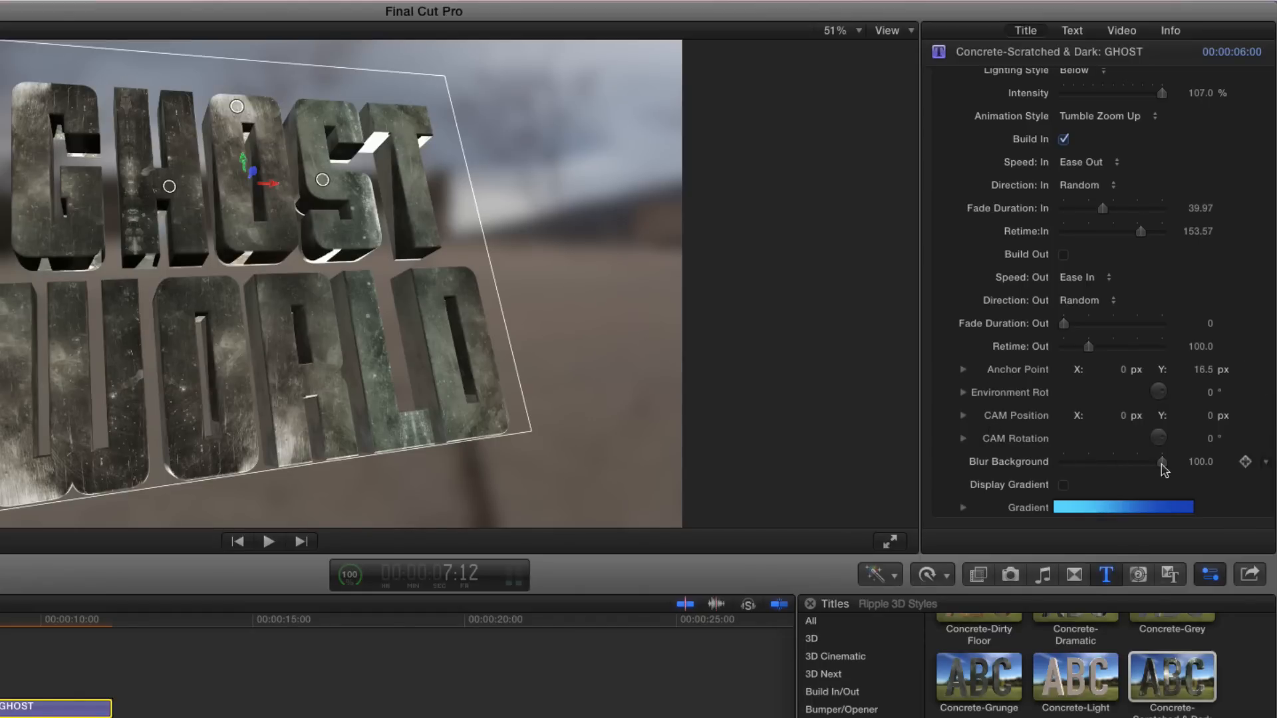
drag(1162, 465, 1191, 467)
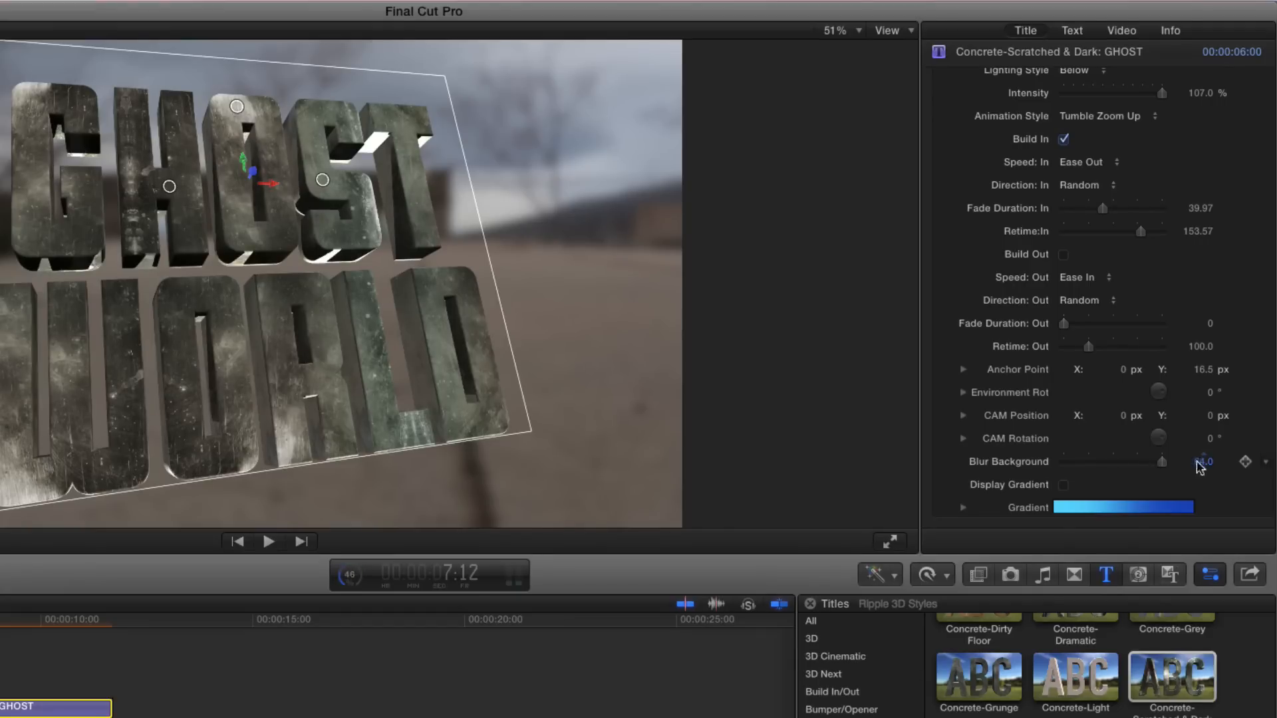
mouse_move(1203, 467)
mouse_down()
mouse_move(1217, 467)
mouse_move(1095, 467)
mouse_move(1200, 462)
mouse_up()
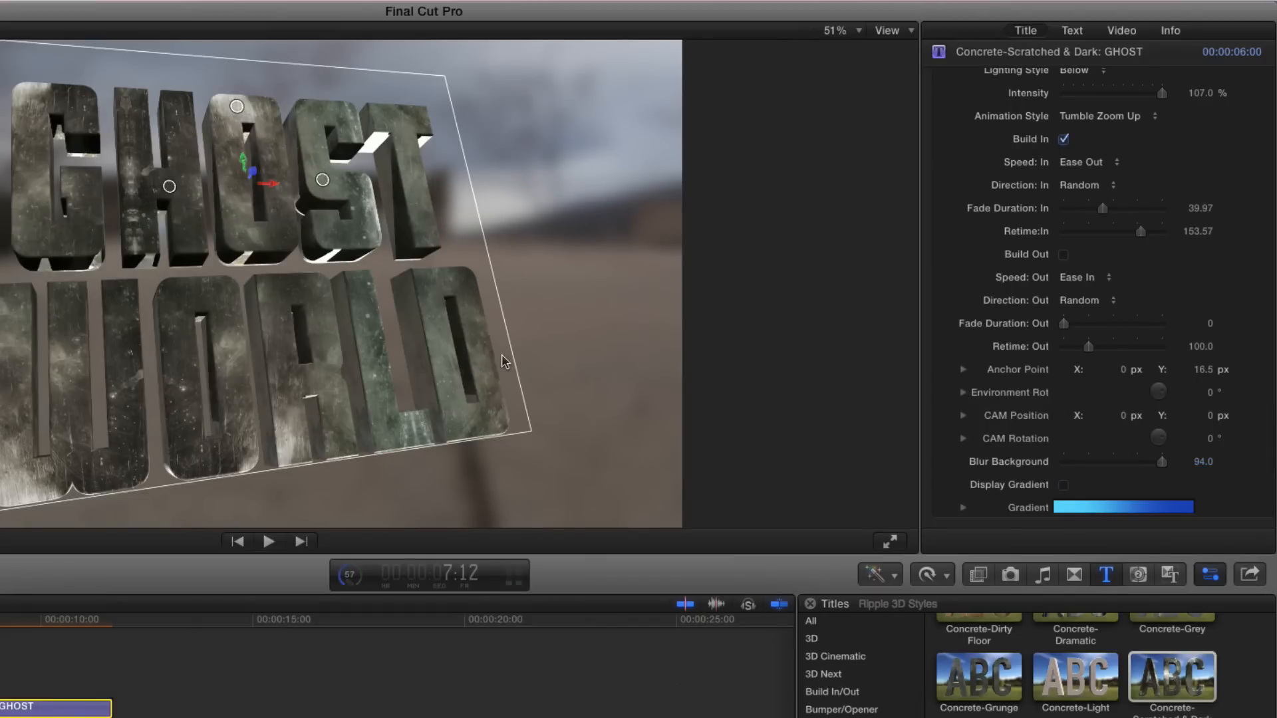
Step: Turn on the gradient background behind the title
click(1063, 485)
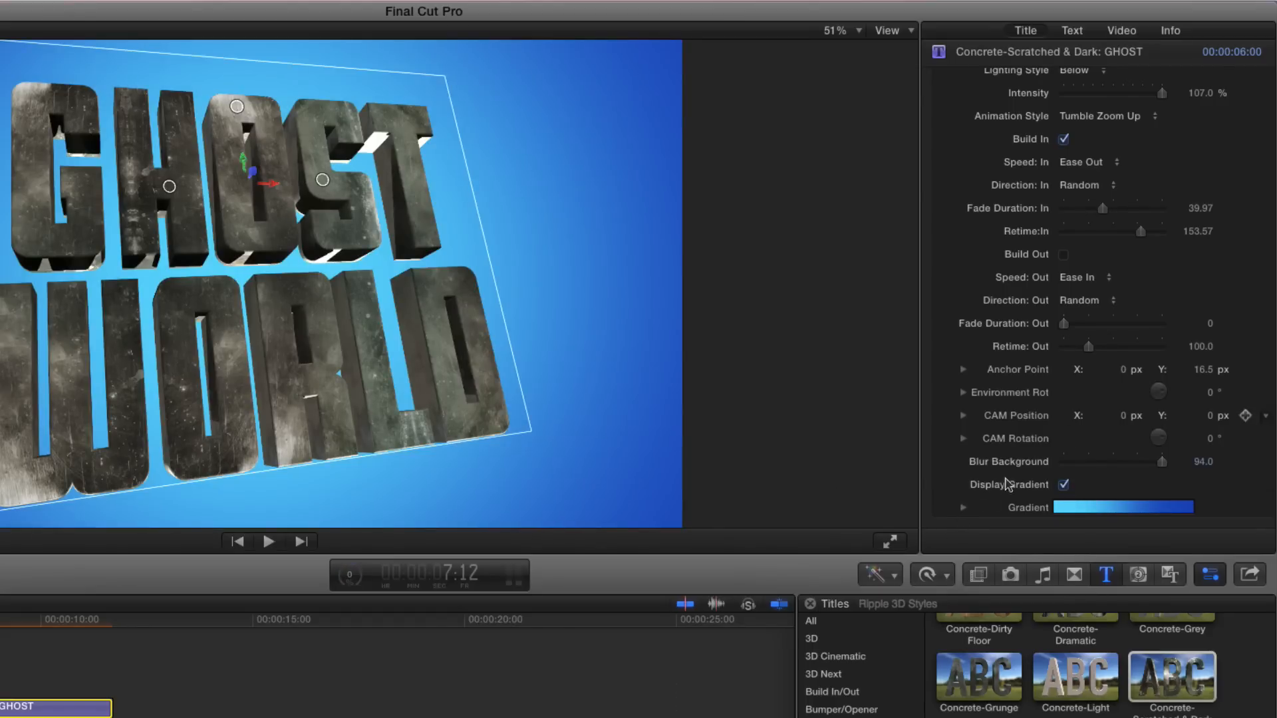
scroll(1007, 484, down, 1)
scroll(985, 484, up, 1)
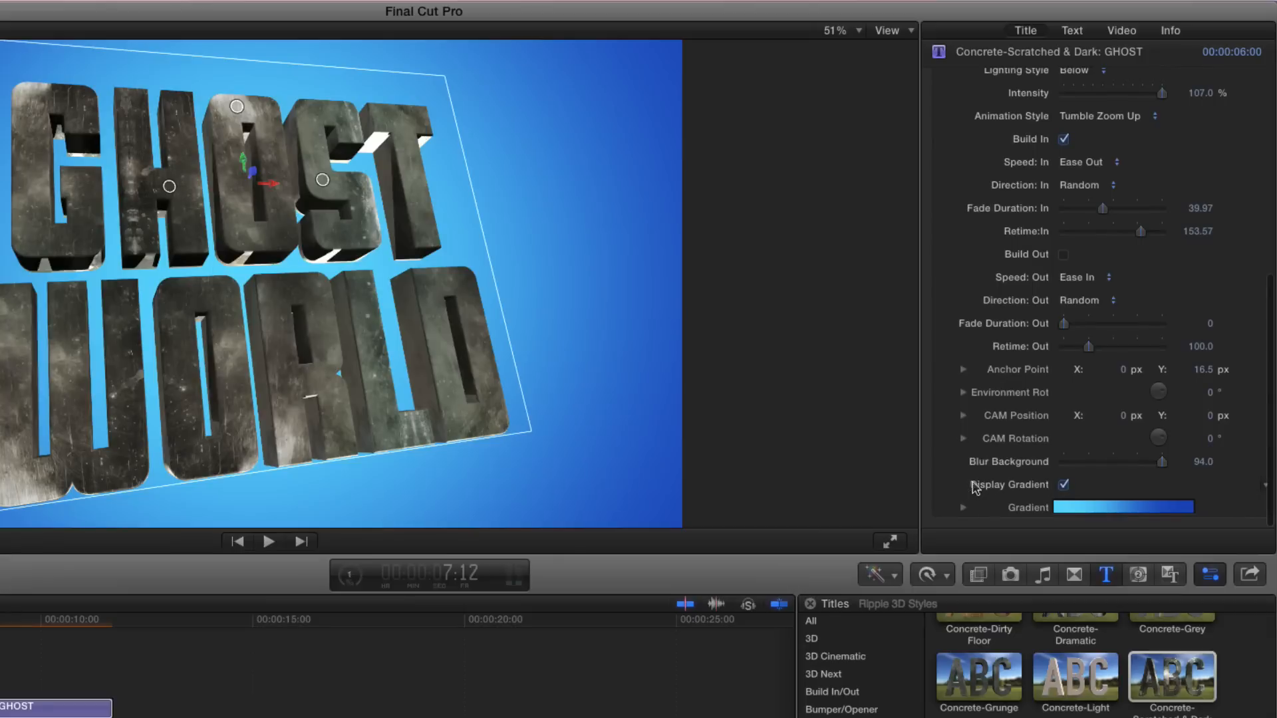
Step: Try an orange starting color in the background gradient, undo the color change, and collapse the gradient settings
click(963, 508)
scroll(980, 457, down, 5)
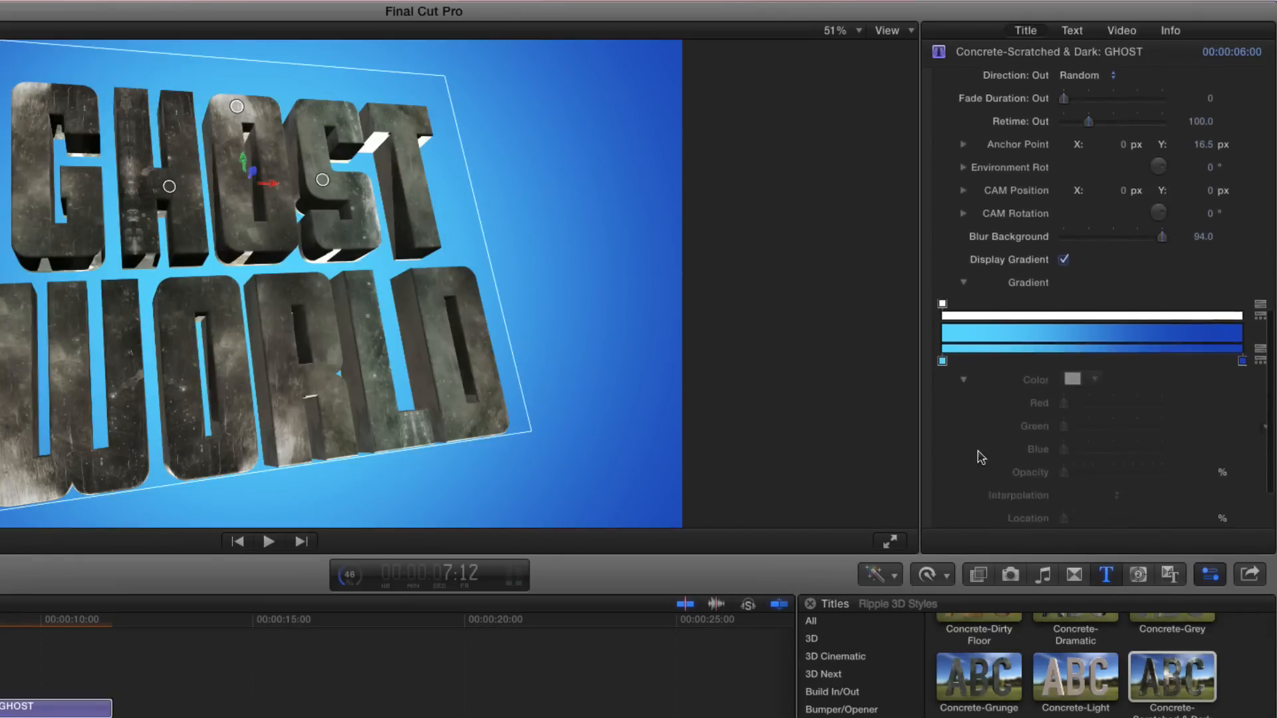
scroll(980, 457, down, 1)
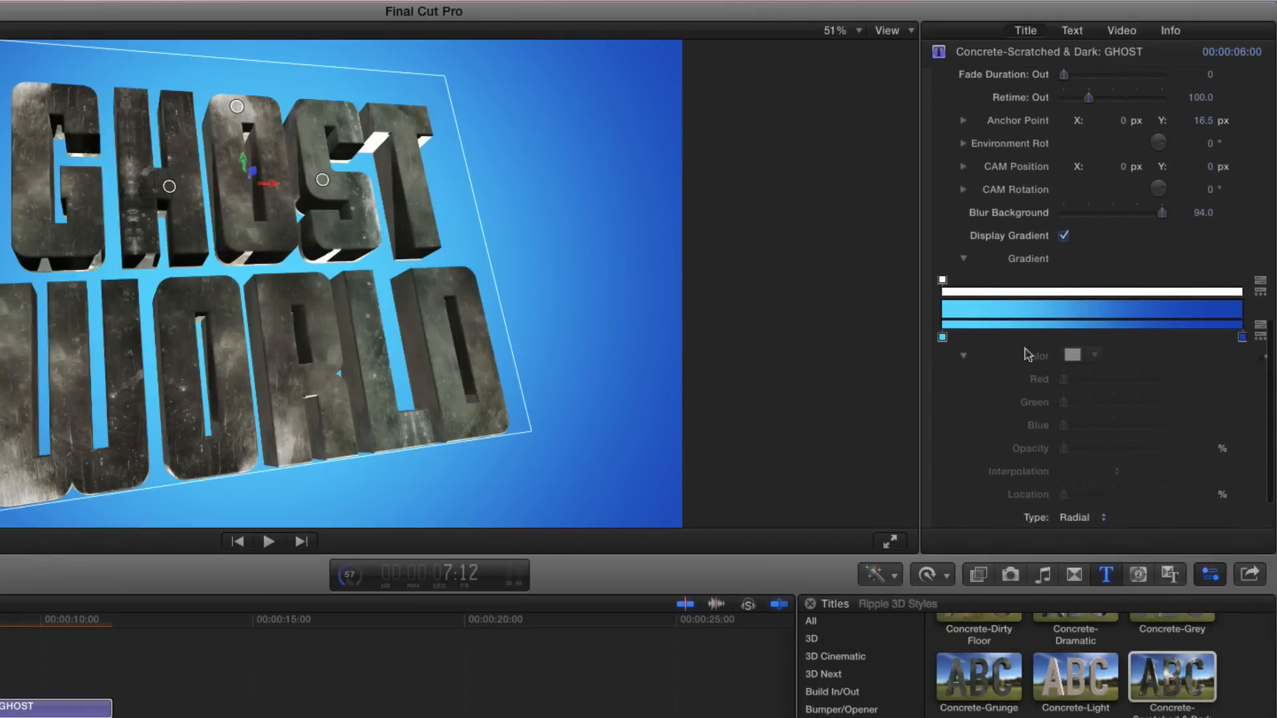
double_click(943, 337)
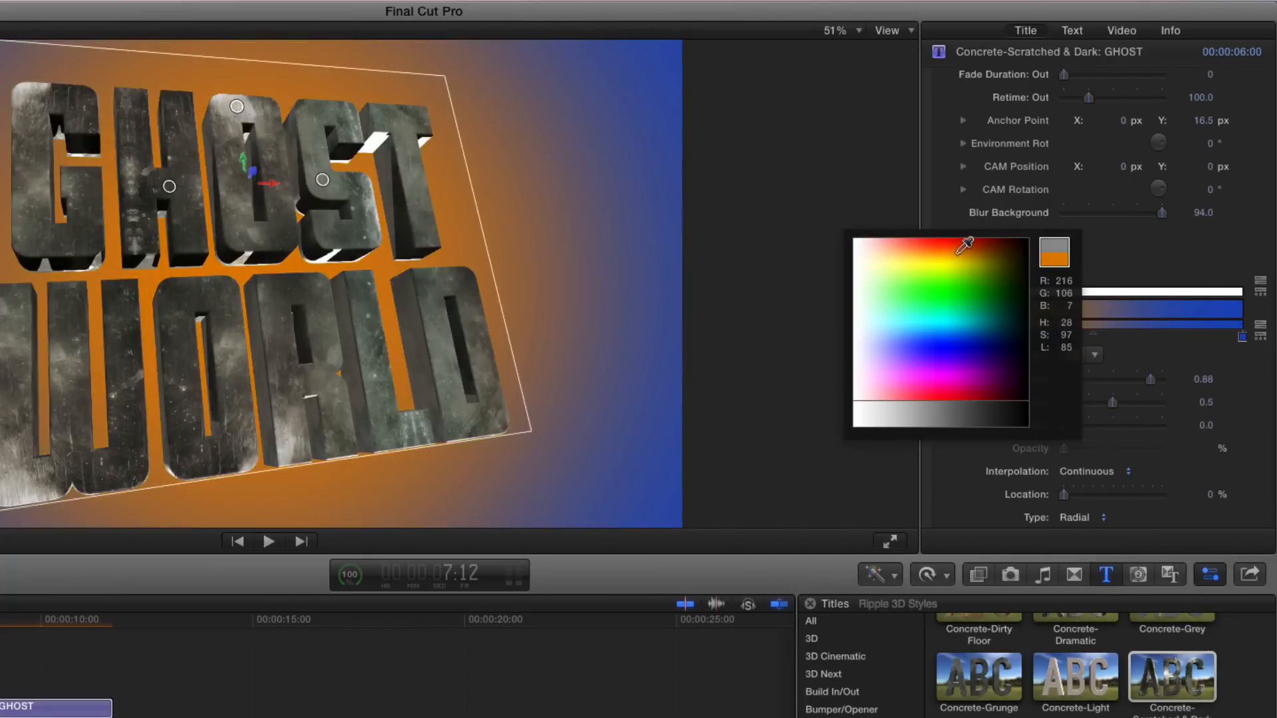
click(963, 253)
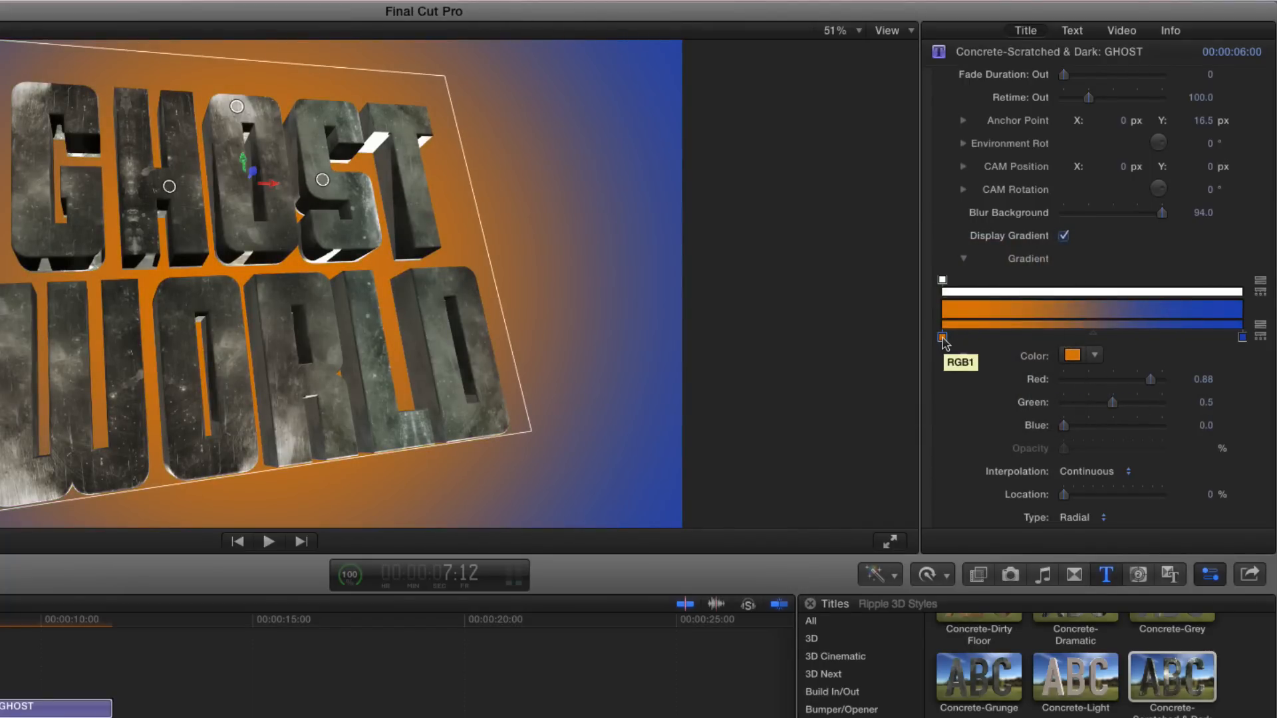
key(super+z)
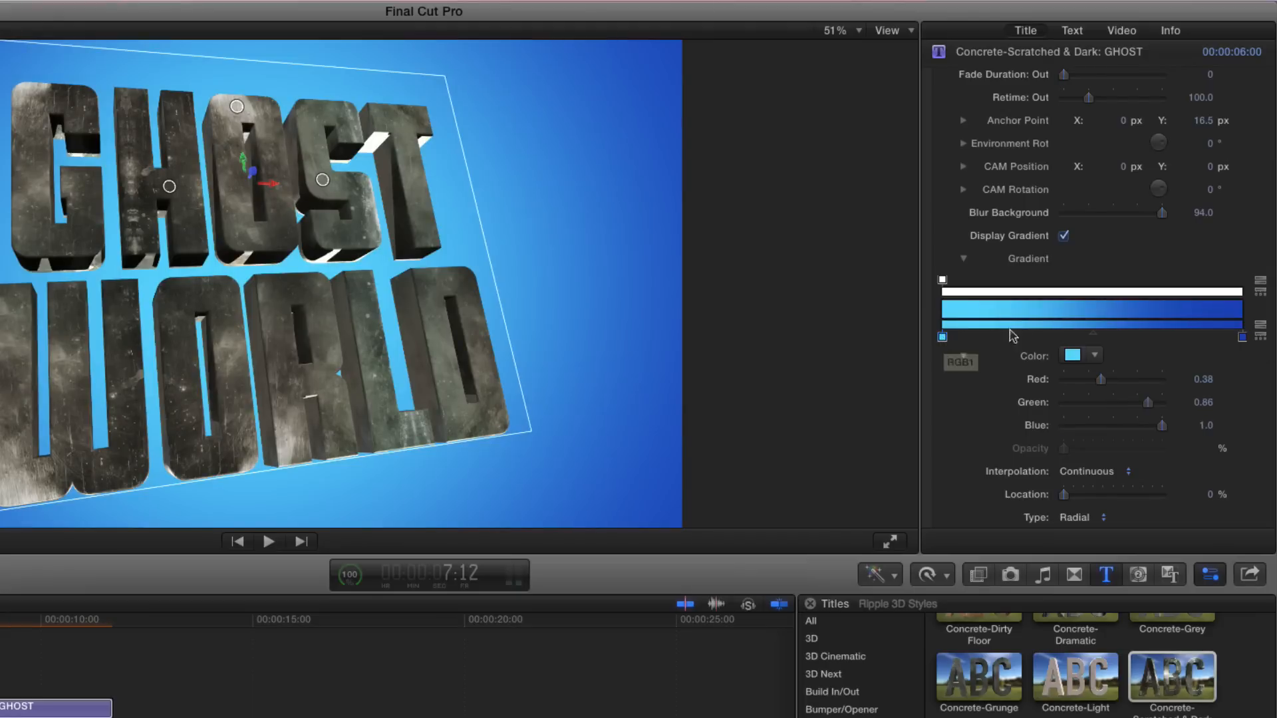
click(964, 260)
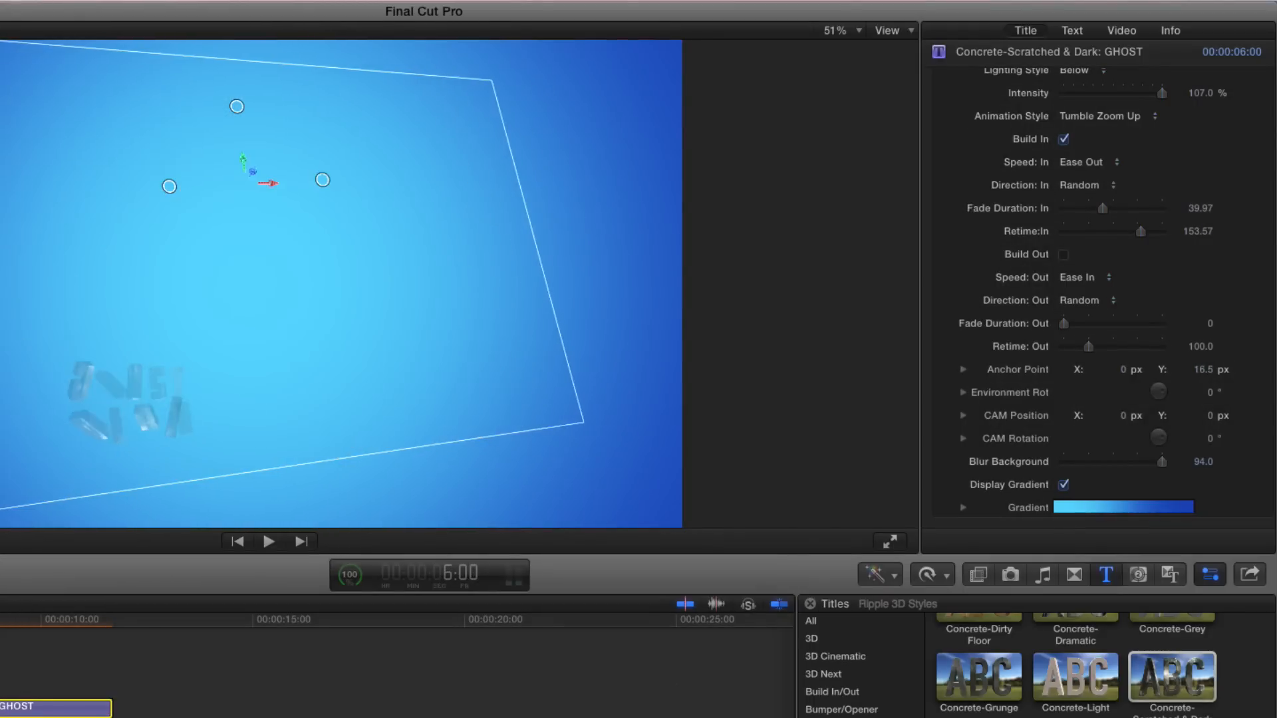
Step: Play back the title's build-in over the gradient background and stop at about 8:01
key(space)
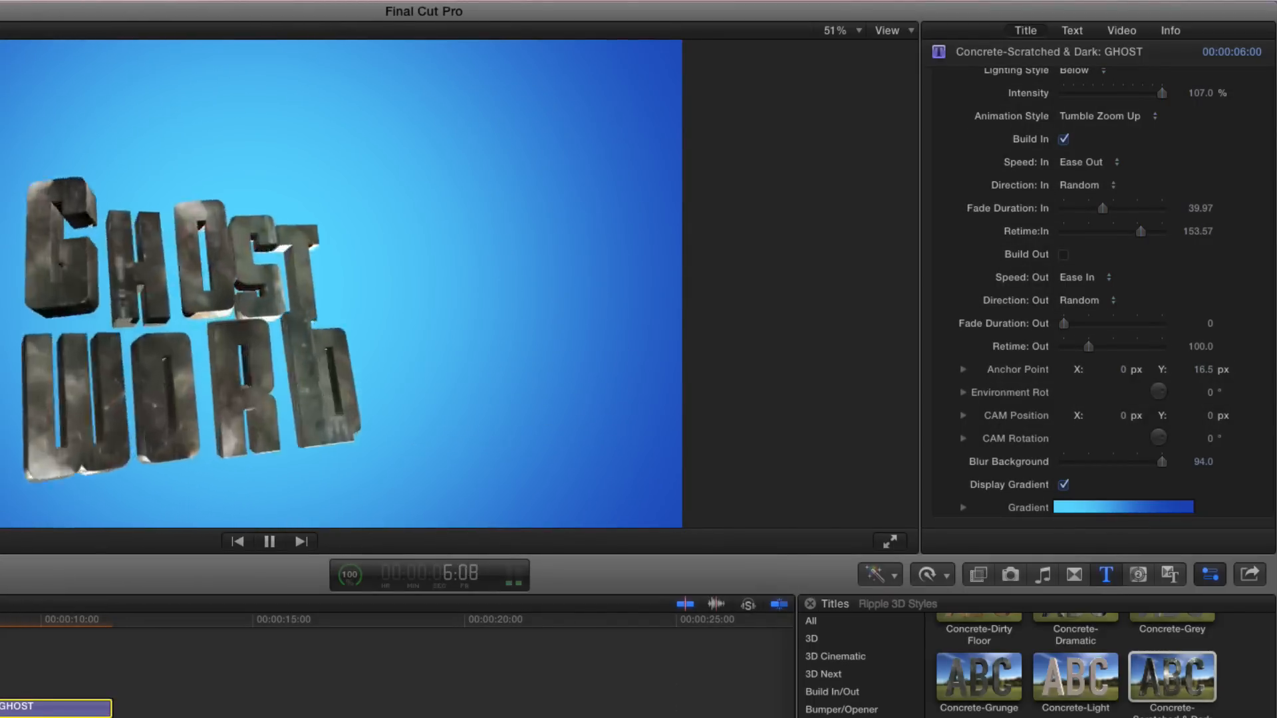
key(space)
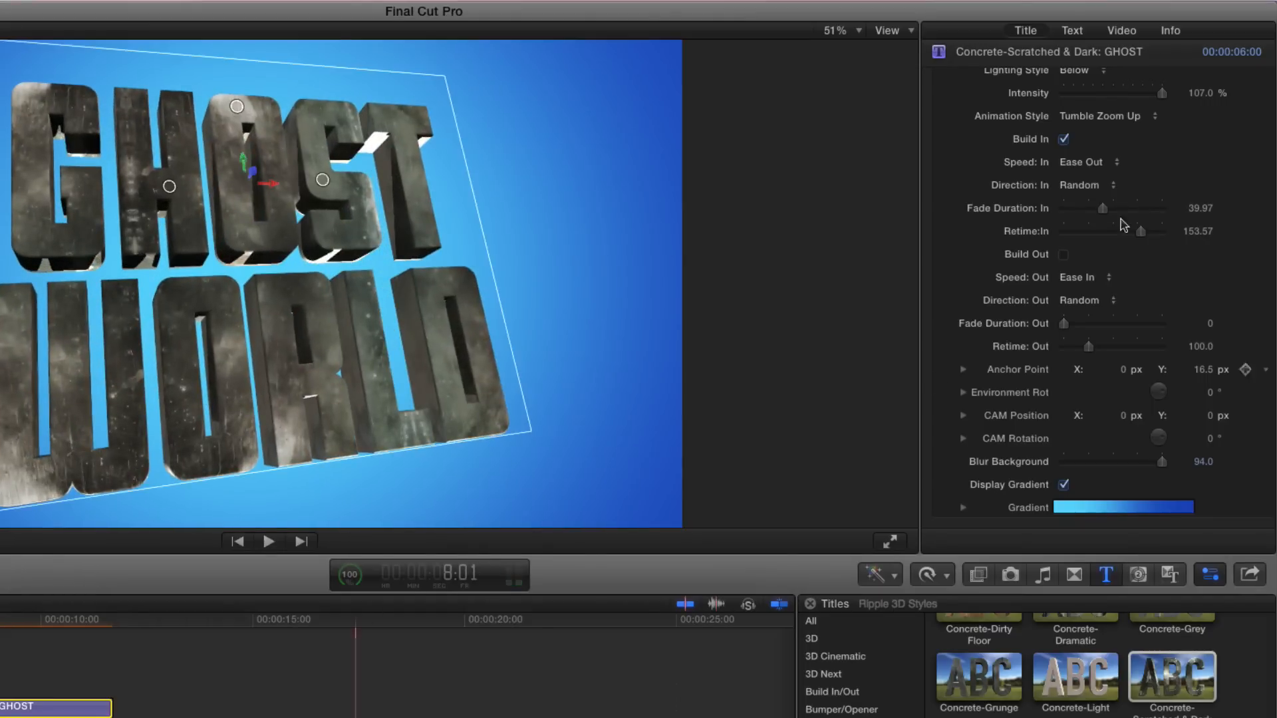
Step: Move the playhead to about 7:07 and add keyframes for the title's Position and Rotation
scroll(1108, 231, up, 8)
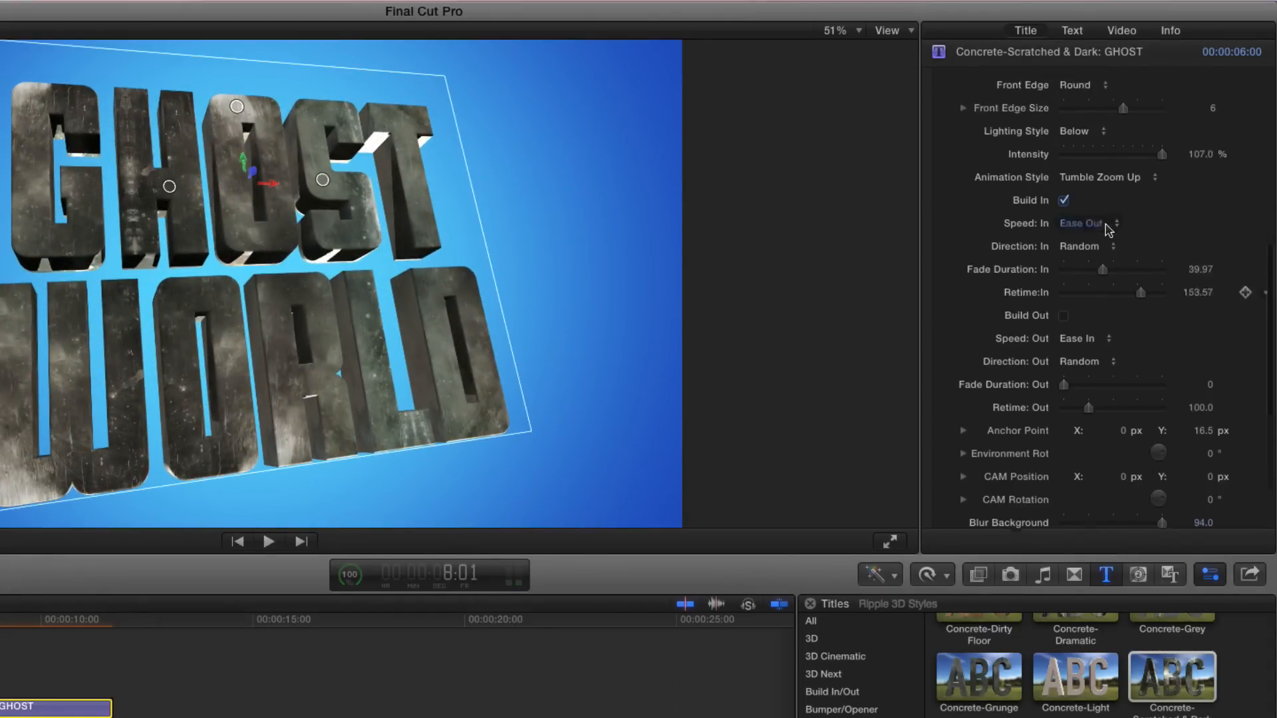
scroll(1108, 230, up, 3)
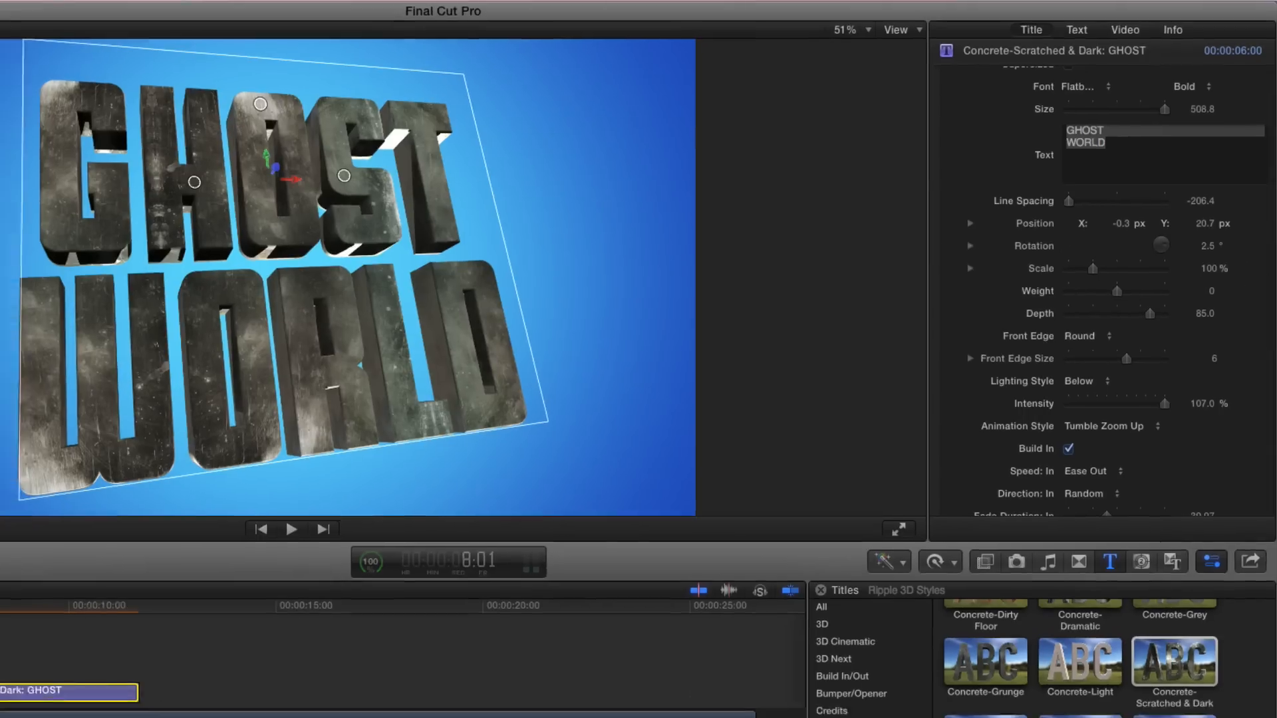
drag(40, 557, 65, 562)
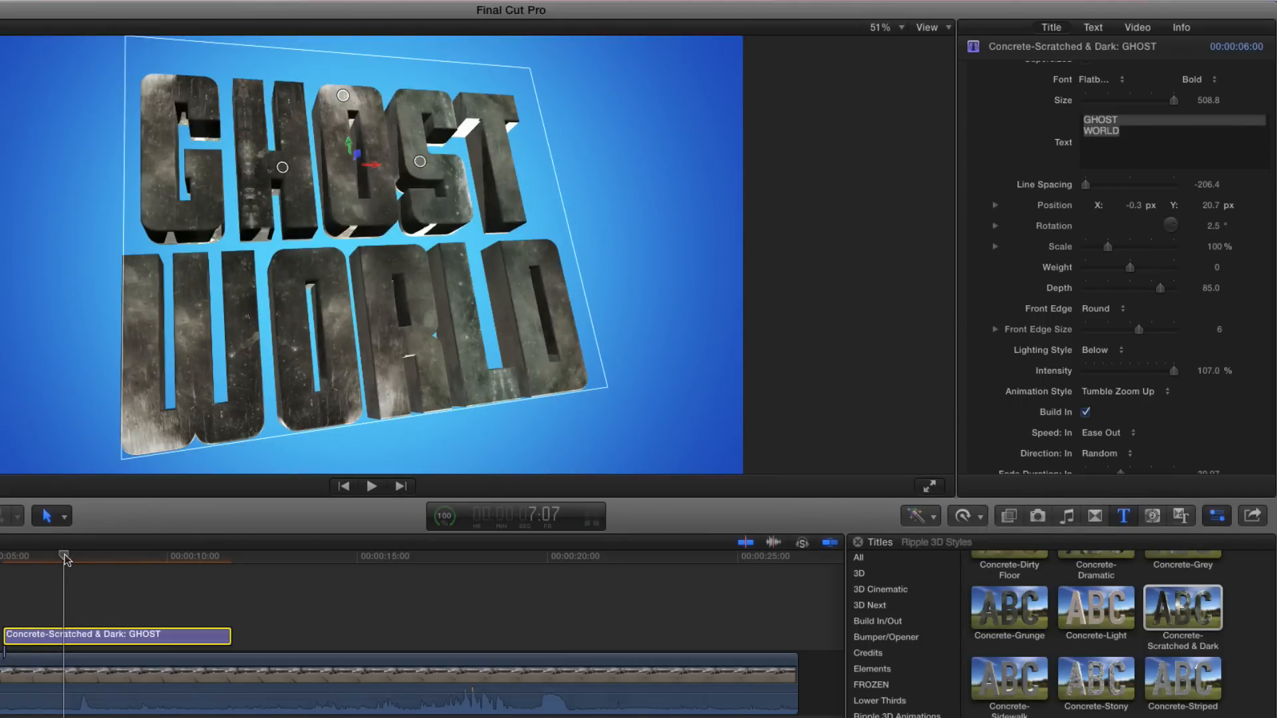
click(1249, 206)
click(1249, 226)
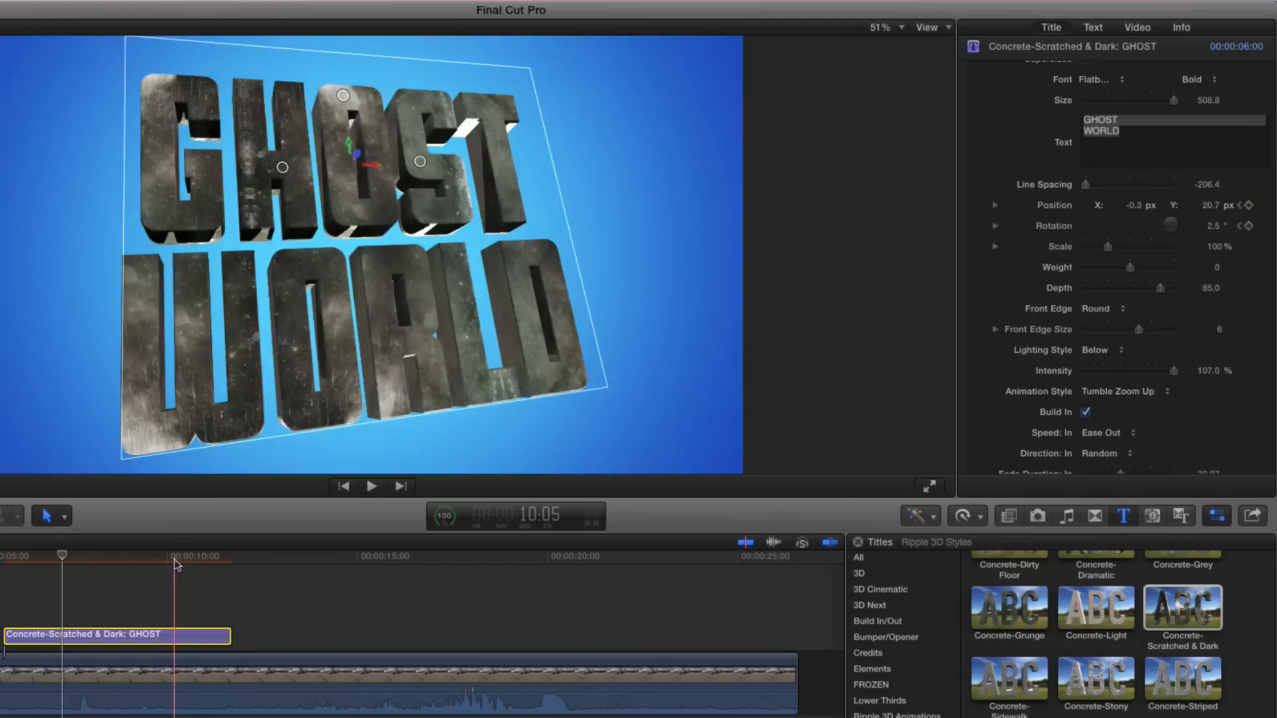
Step: At about 10:12, set the title's keyframed rotation to -33.8° on Y and -24.3° on X
click(185, 557)
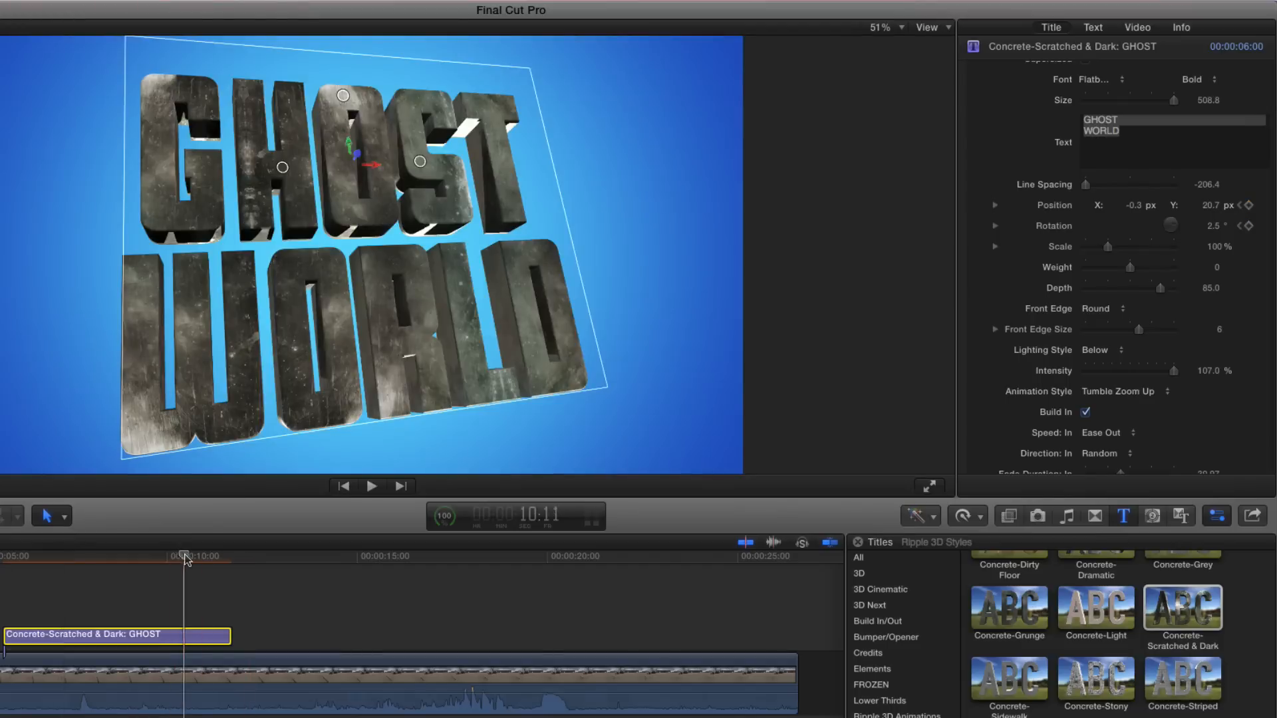
click(995, 206)
click(995, 288)
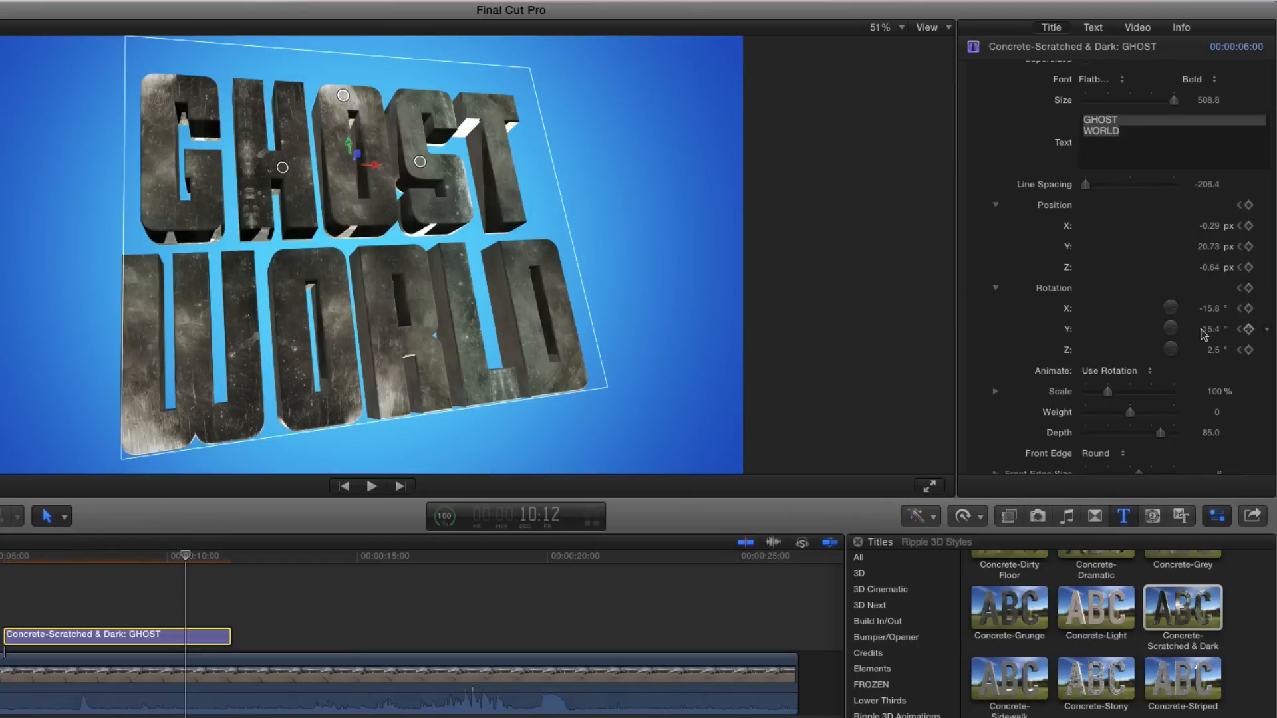
drag(1210, 330, 1156, 329)
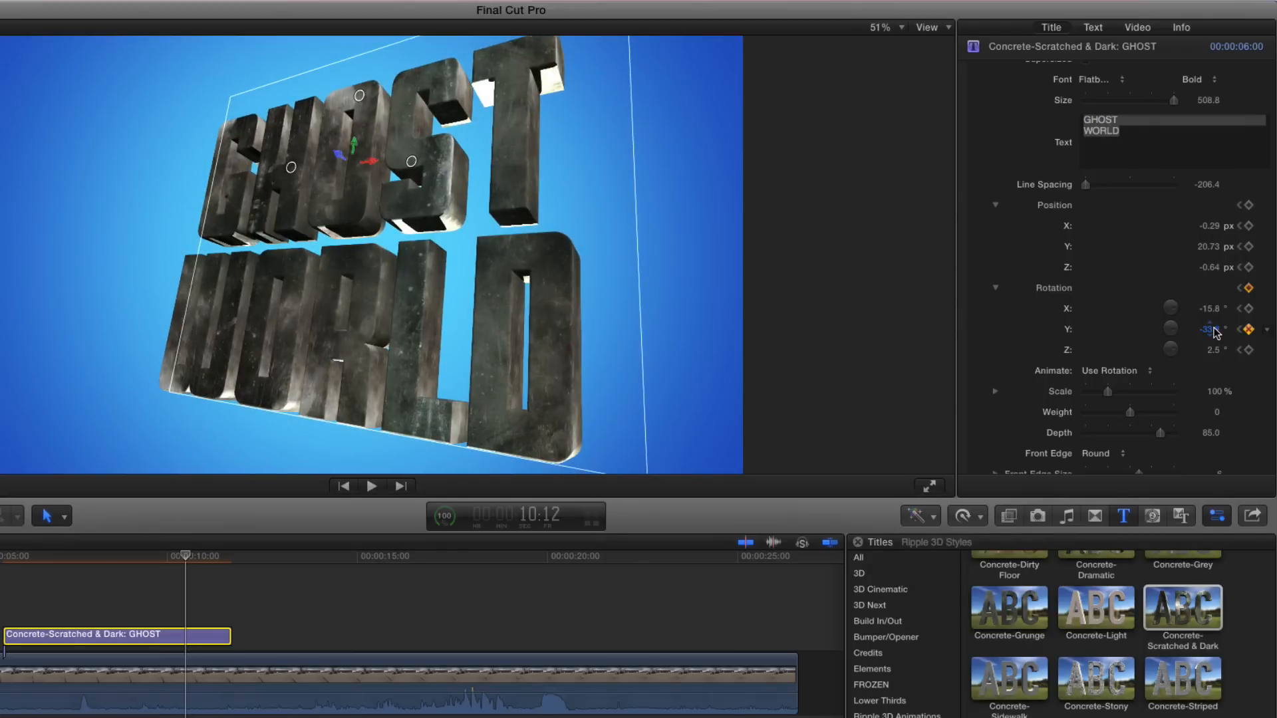
drag(1217, 308, 1207, 308)
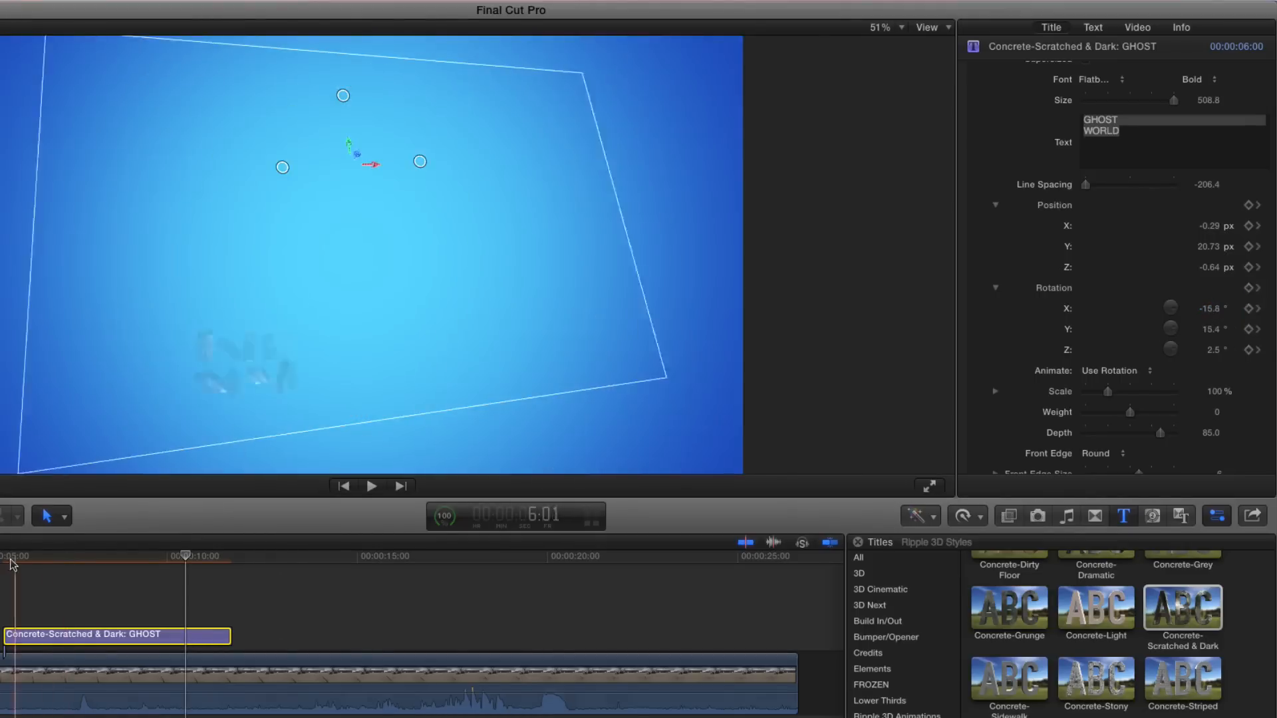
Step: Play back the title from its beginning to check the keyframed rotation
click(6, 562)
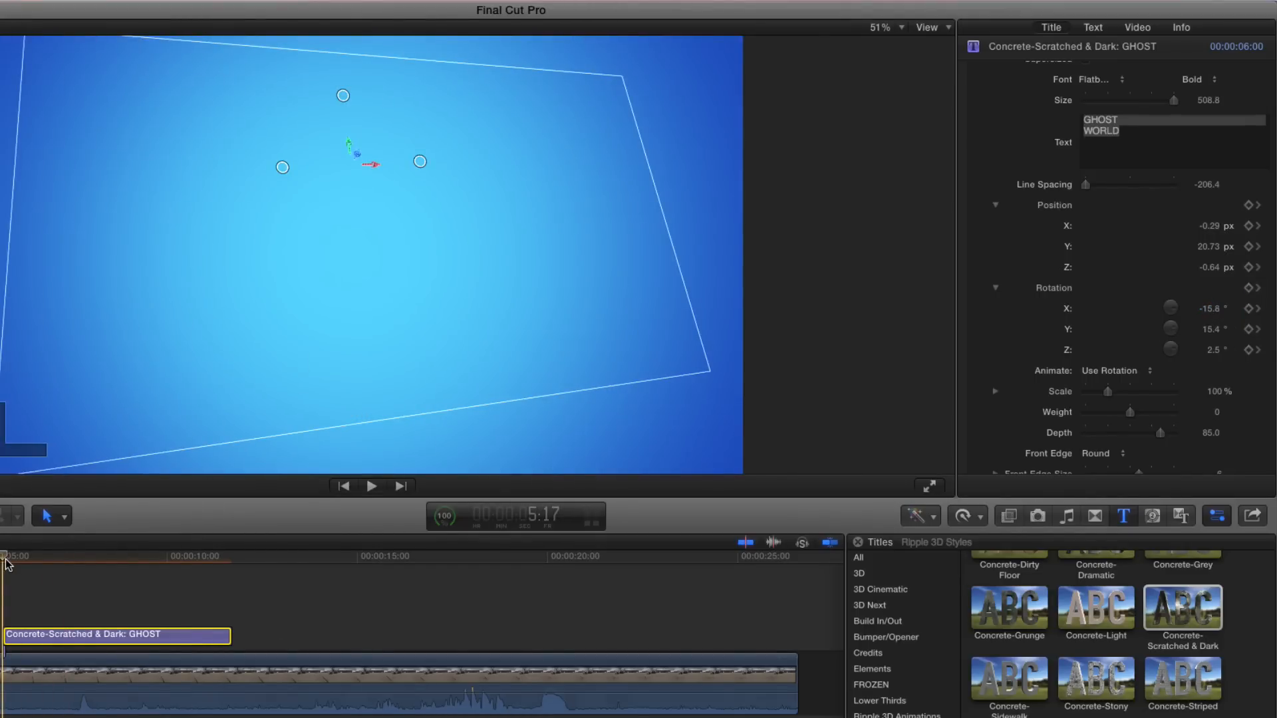
key(space)
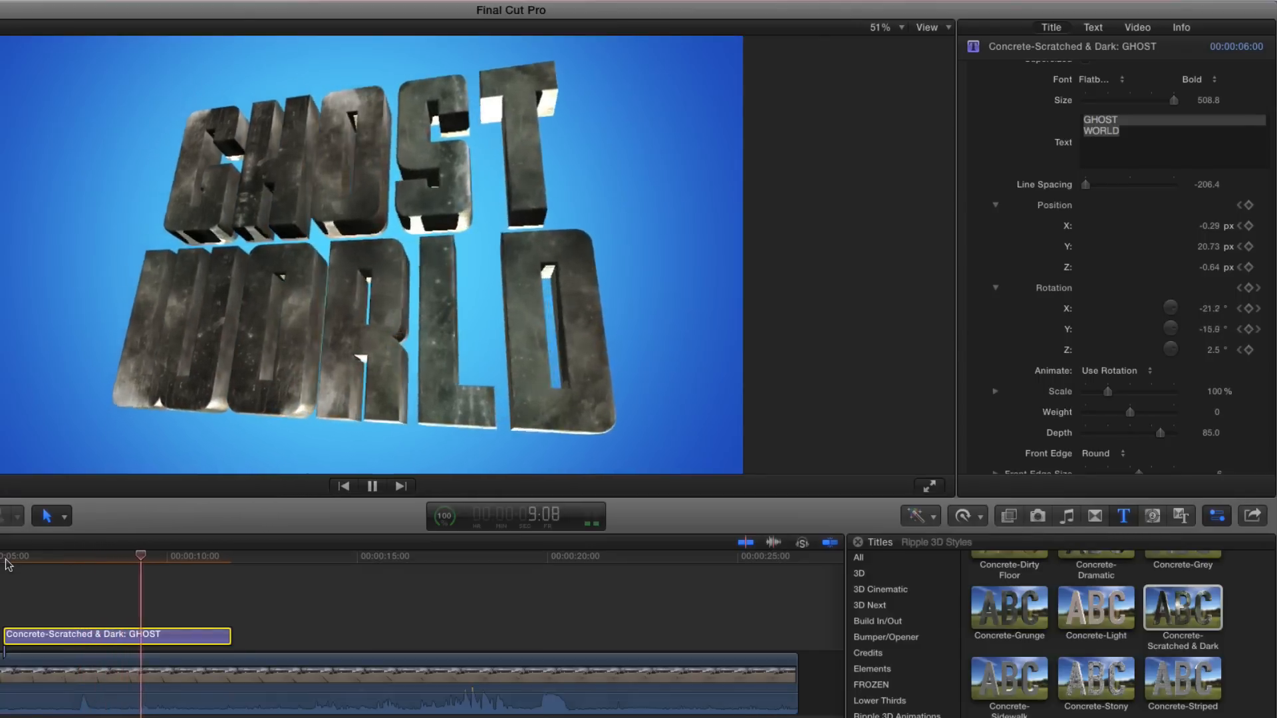
key(space)
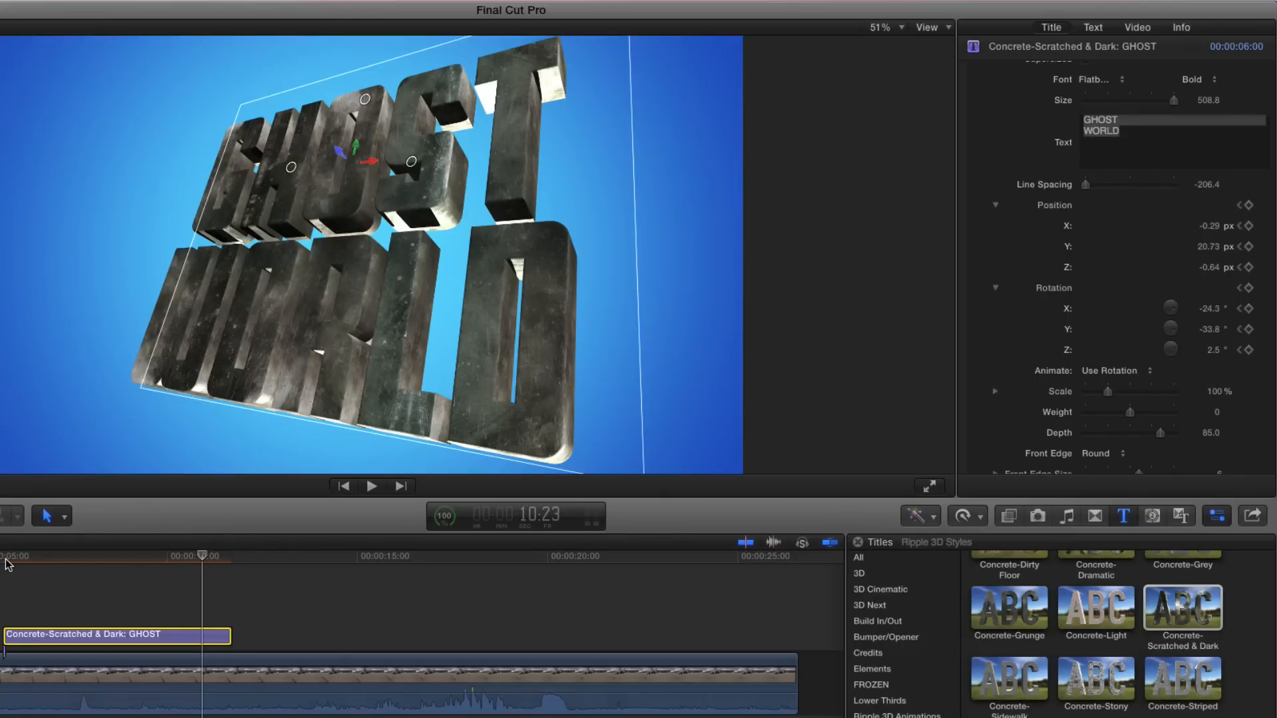
Step: Move the GHOST WORLD title to Position X -9.21, Y 20.31 and Z -6.4 px
scroll(1006, 333, up, 1)
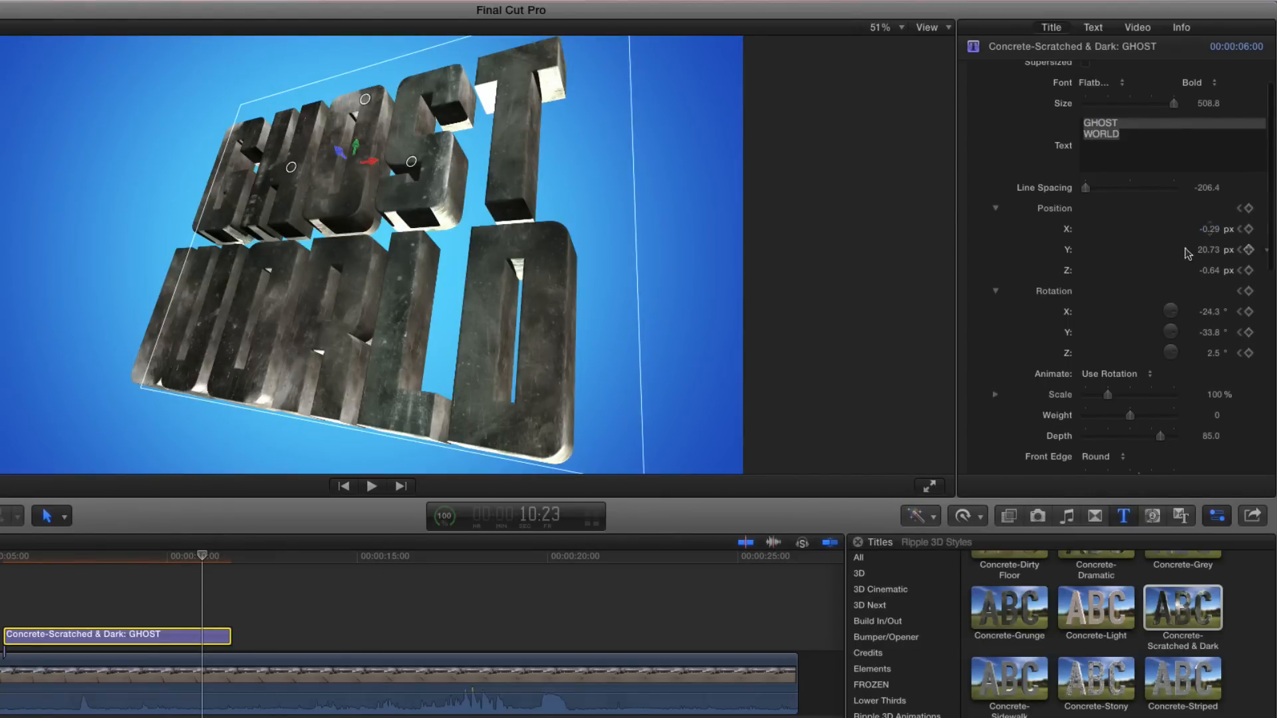
scroll(1187, 252, down, 2)
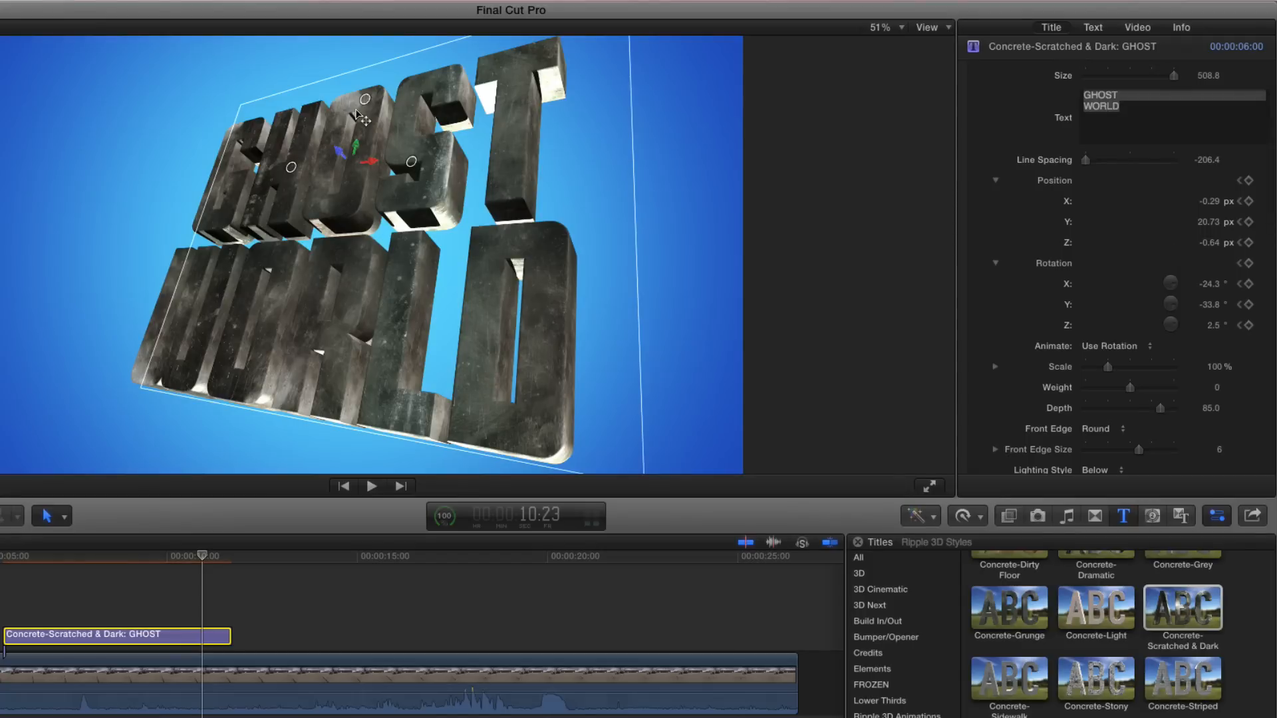
mouse_move(365, 100)
drag(374, 161, 333, 163)
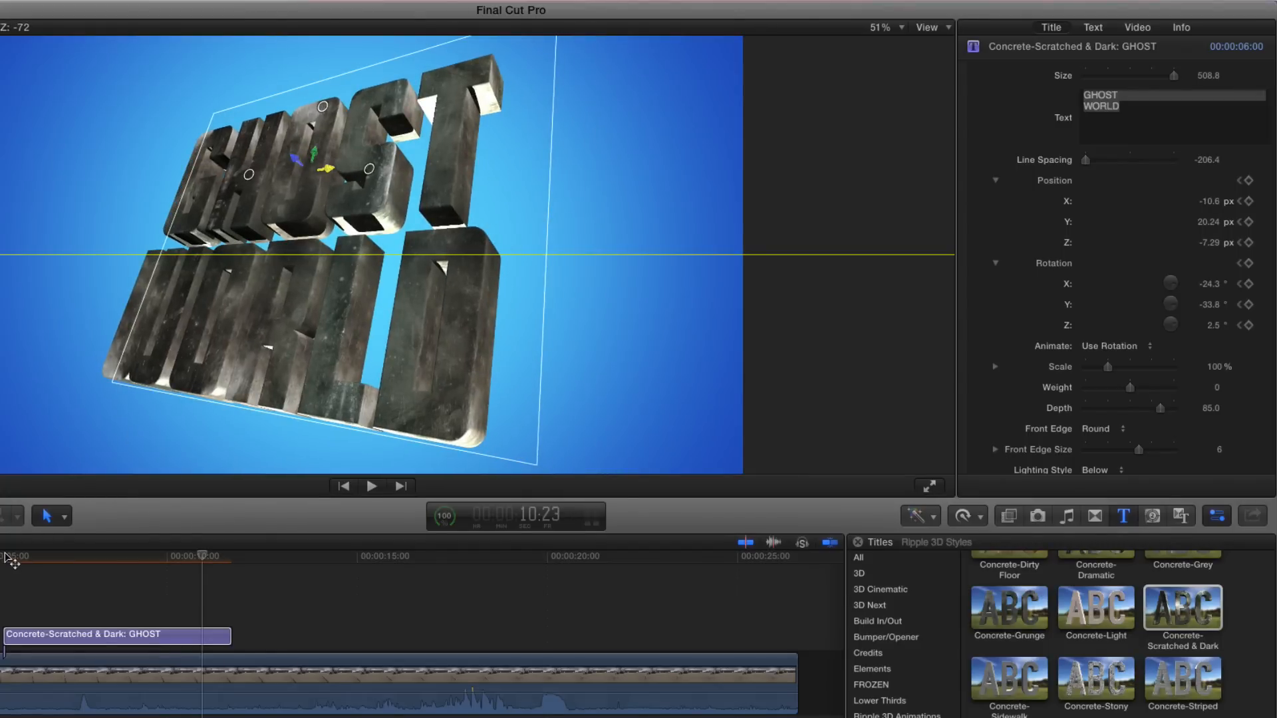
Step: Play back the title from its beginning to check the new position and stop at about 10:12
click(7, 561)
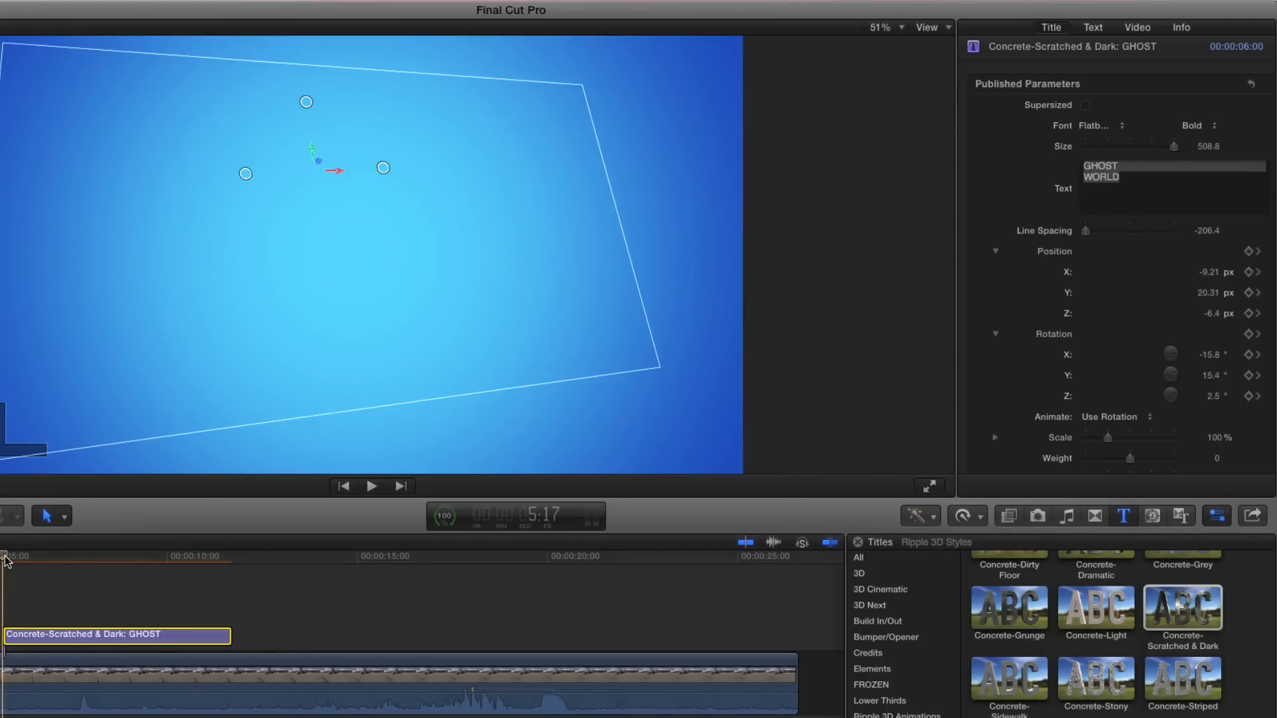
key(space)
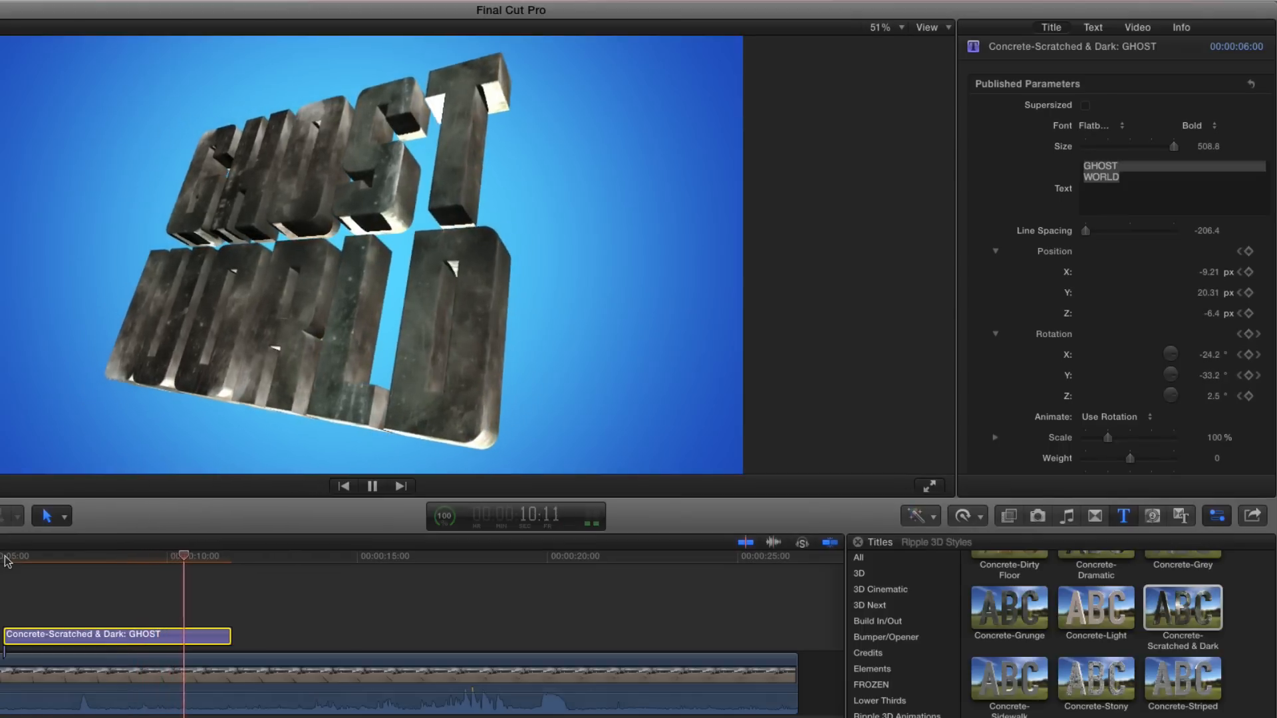
key(space)
Step: At about 8:23, try tilting the title further around its X axis and play back the result from the beginning
mouse_move(328, 111)
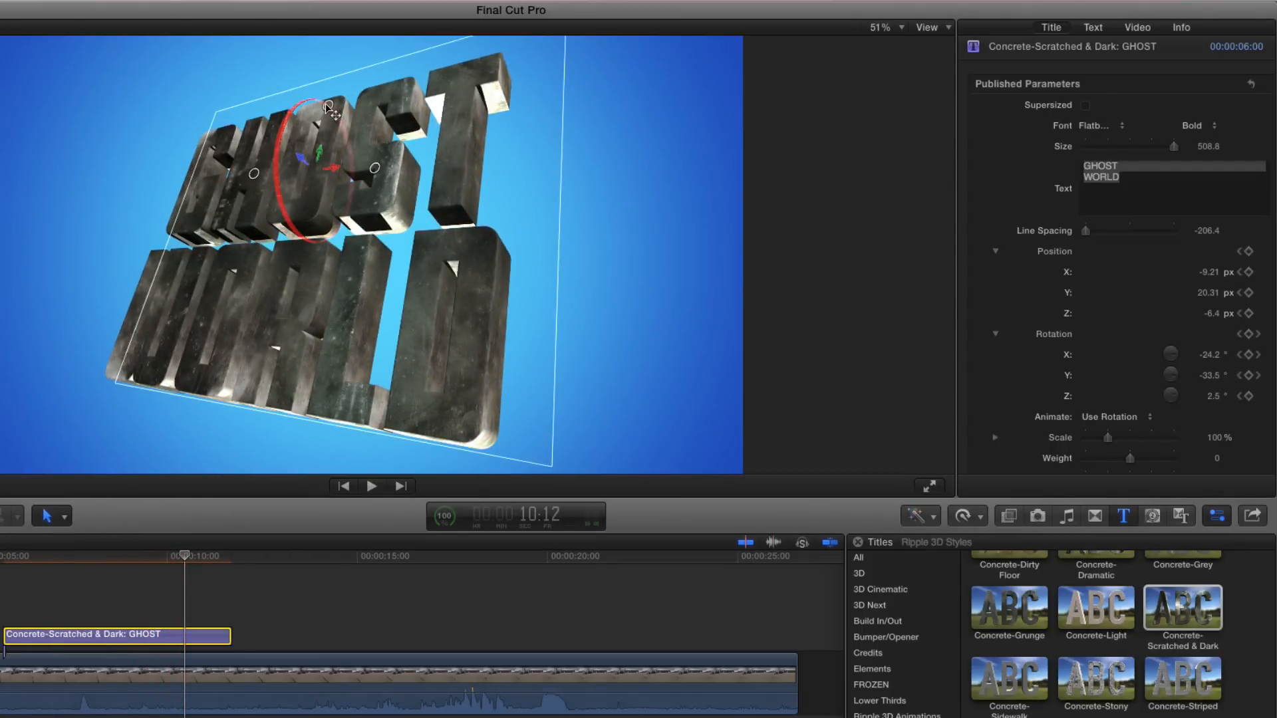
drag(137, 557, 131, 561)
drag(316, 109, 318, 108)
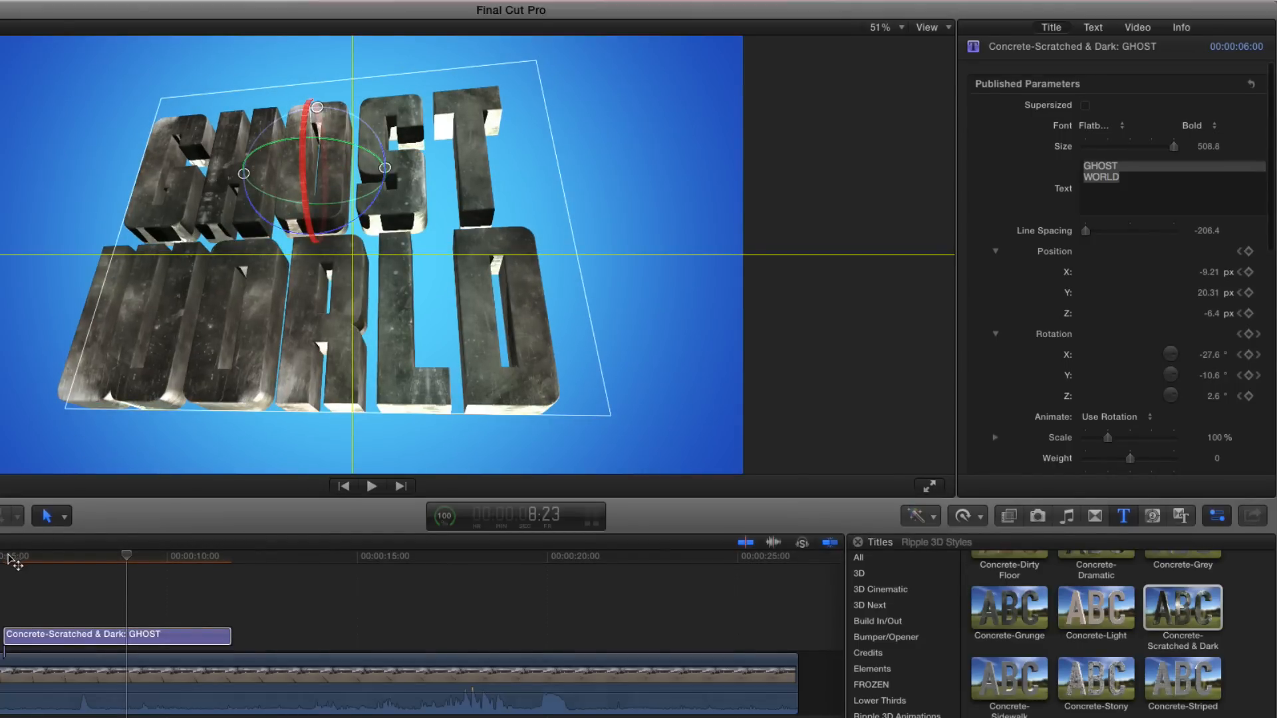
click(6, 557)
key(space)
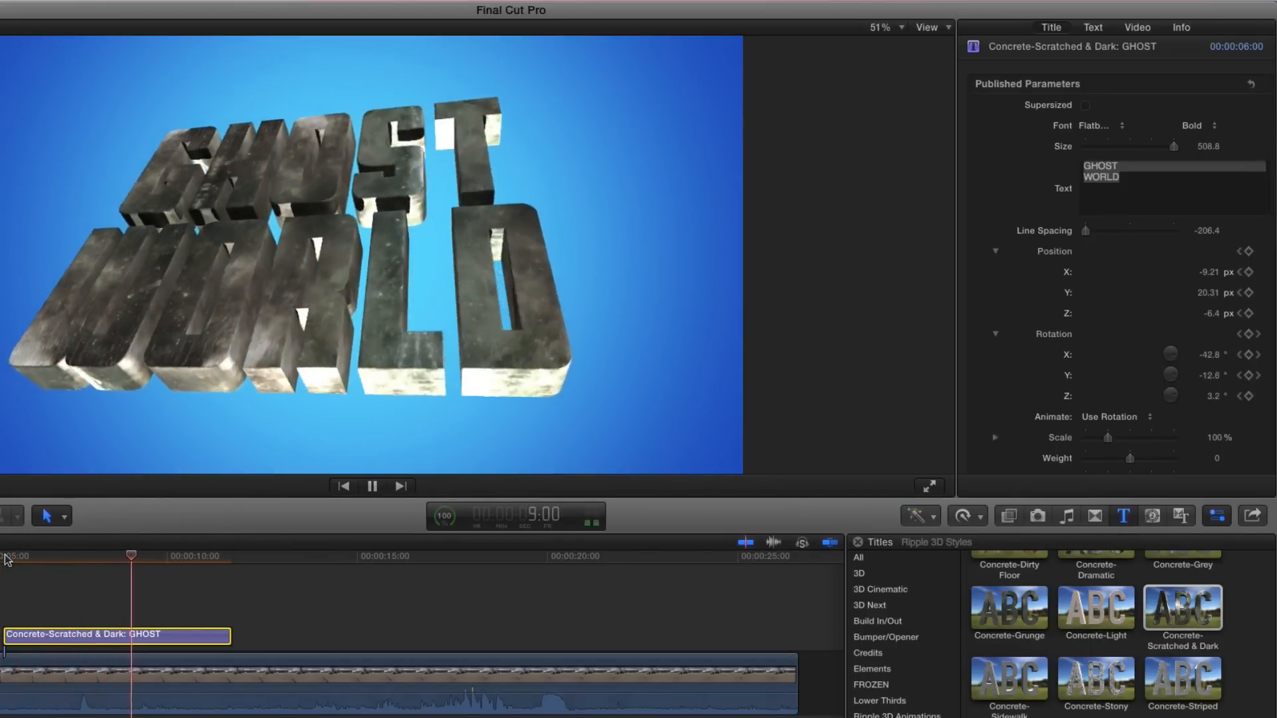
key(space)
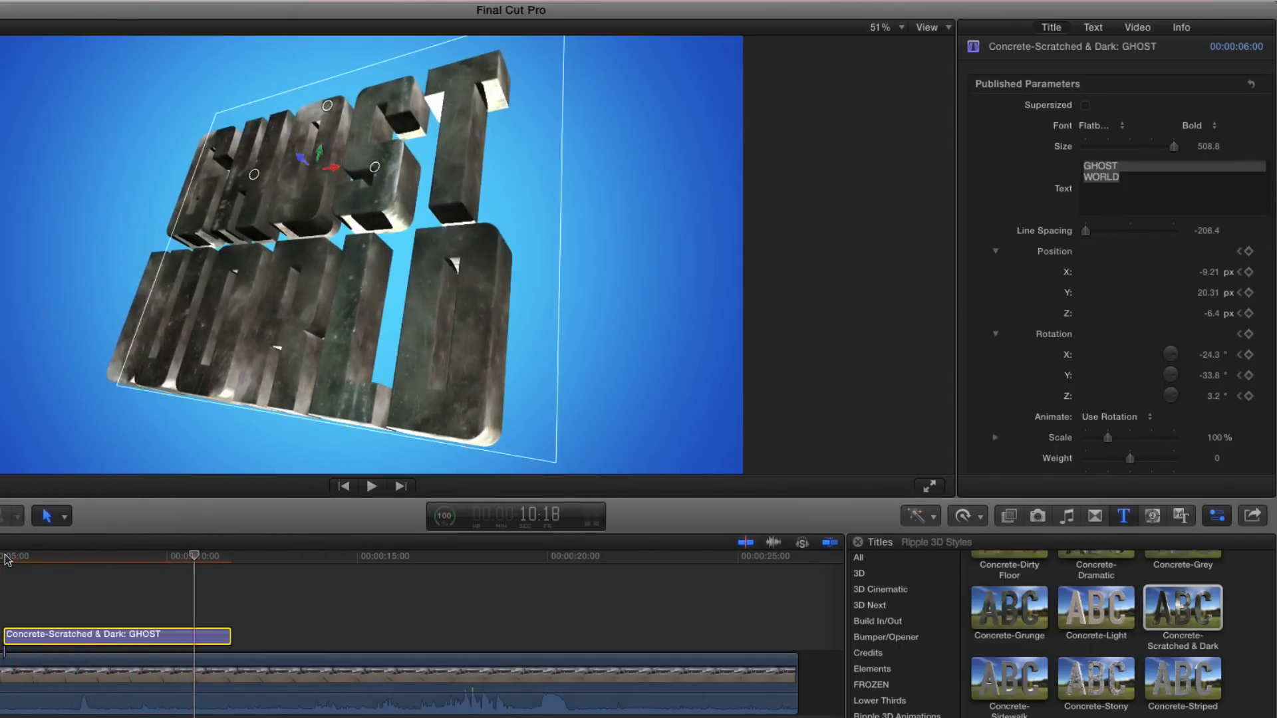
Step: Go to the title's second keyframe at 10:12 and set its Position Z to about -51.53 px
click(123, 559)
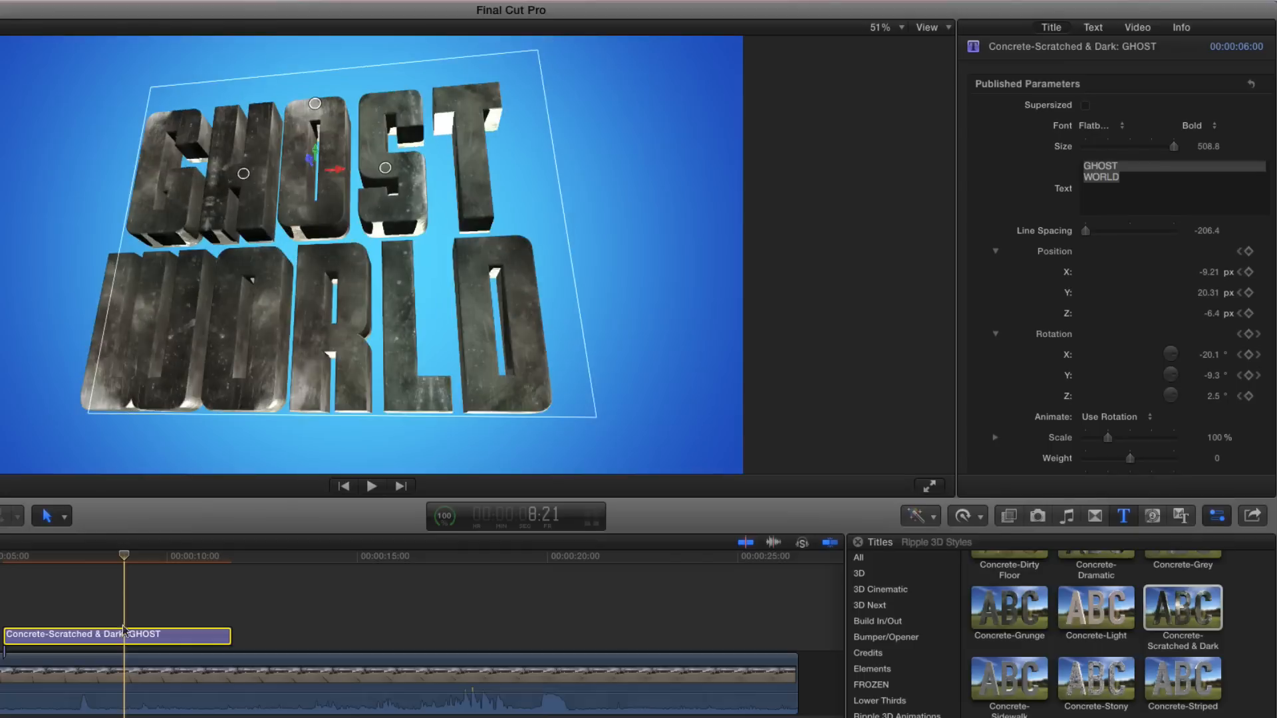
mouse_move(110, 553)
mouse_down()
mouse_move(20, 556)
mouse_move(210, 562)
mouse_move(54, 557)
mouse_move(100, 559)
mouse_up()
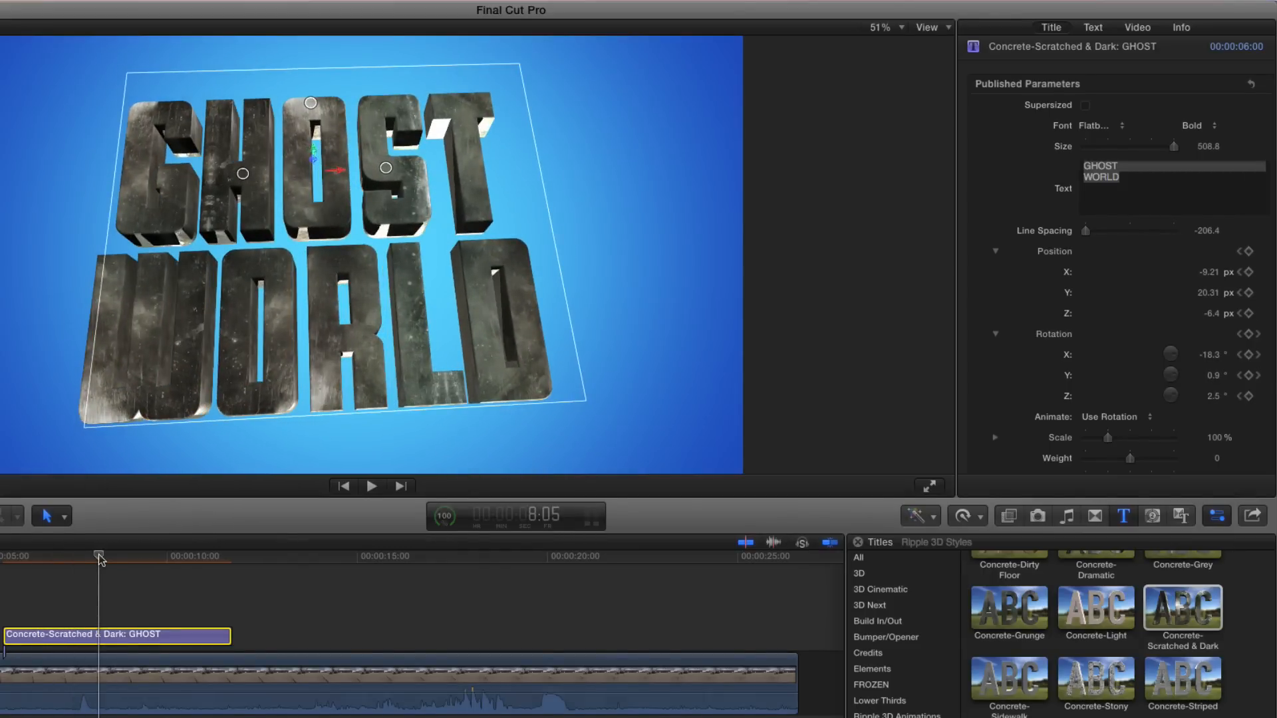
click(1241, 273)
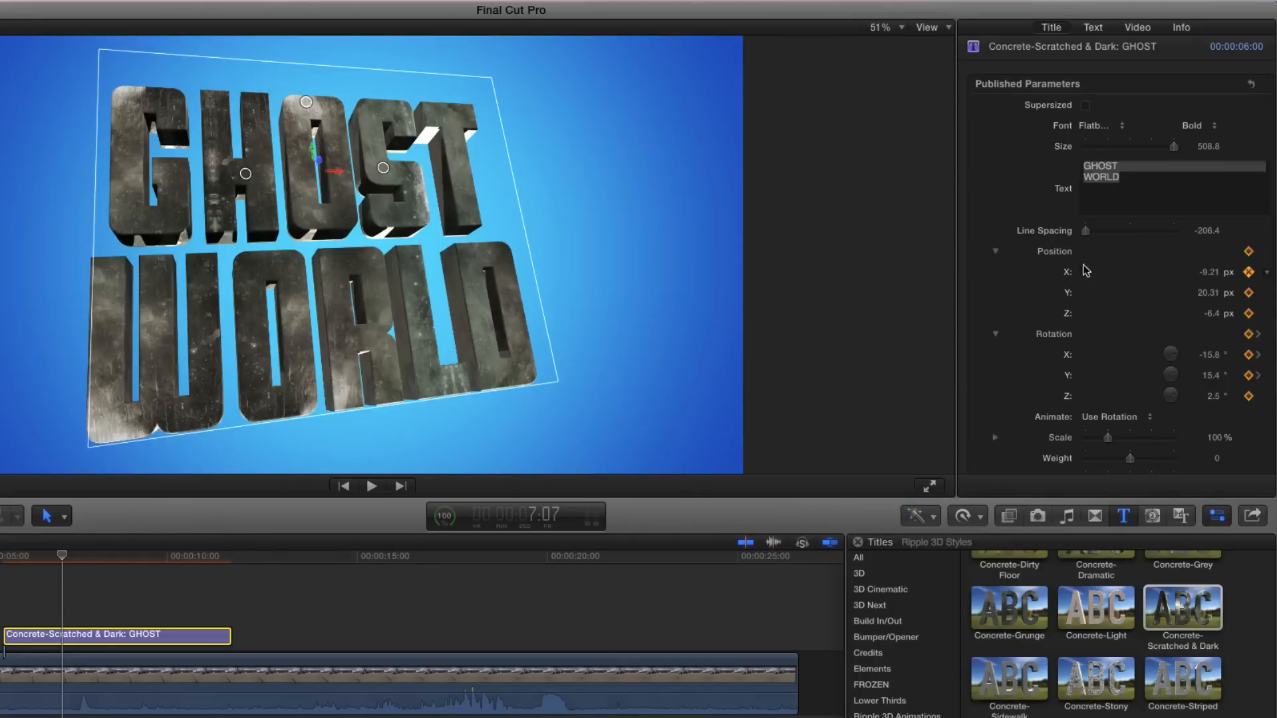
click(1259, 355)
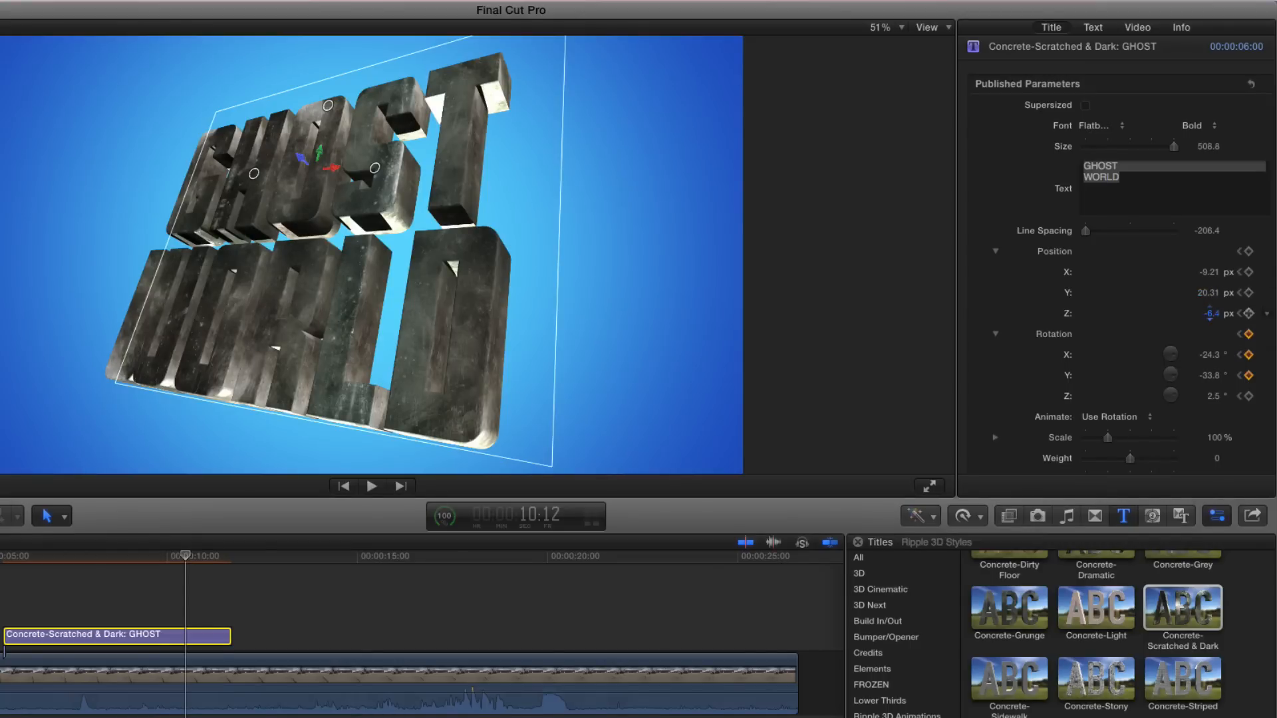
drag(1211, 314, 1187, 313)
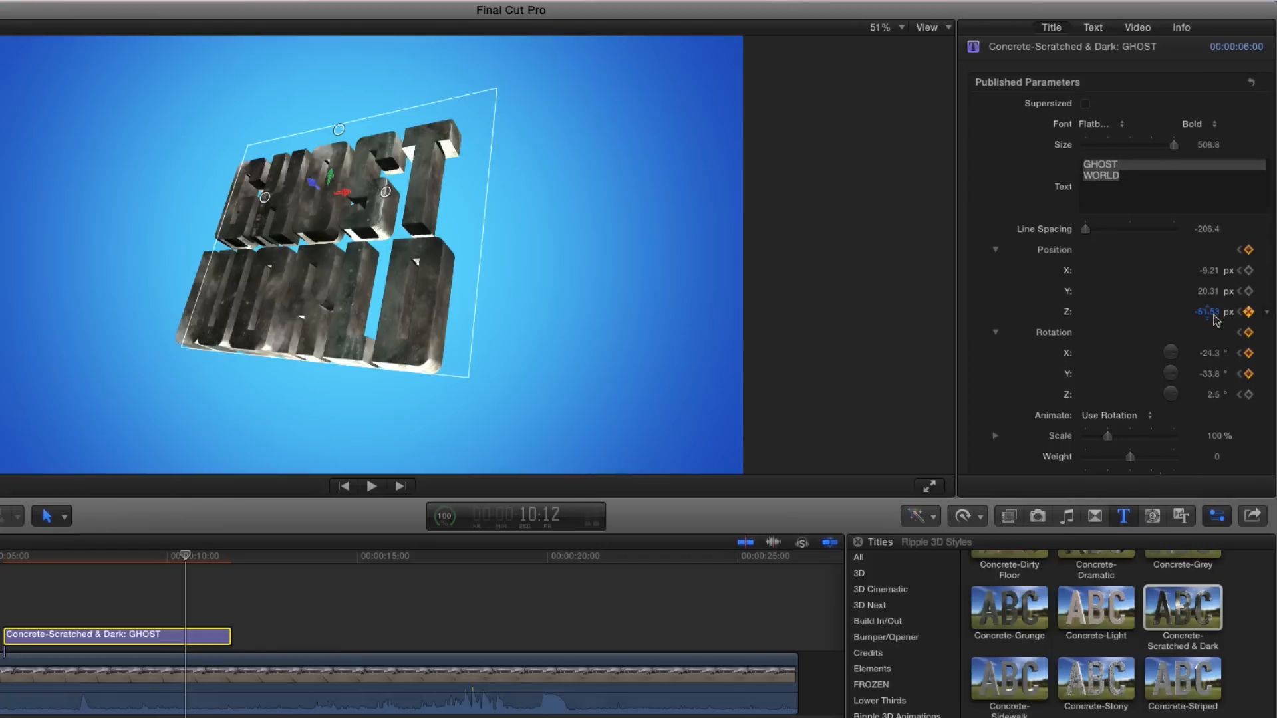
scroll(1207, 316, down, 1)
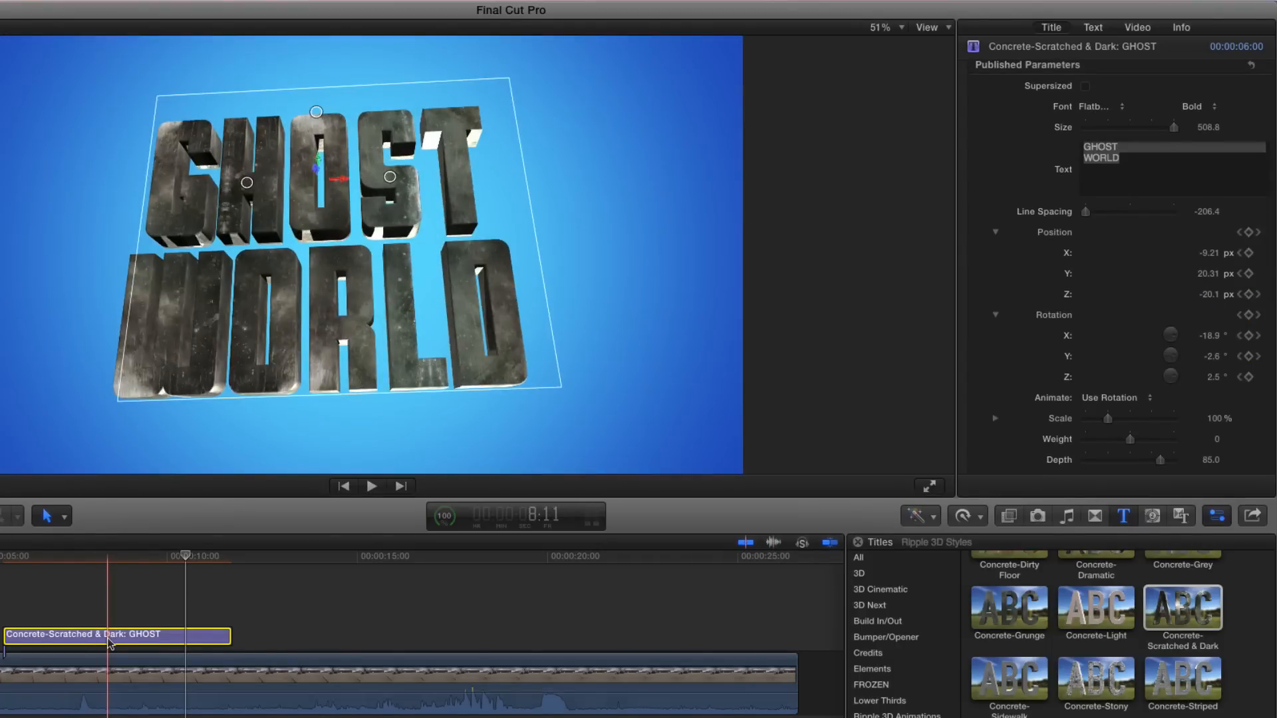
Step: Open the Video Animation of the title in the timeline and display only its Position keyframes
key(ctrl+v)
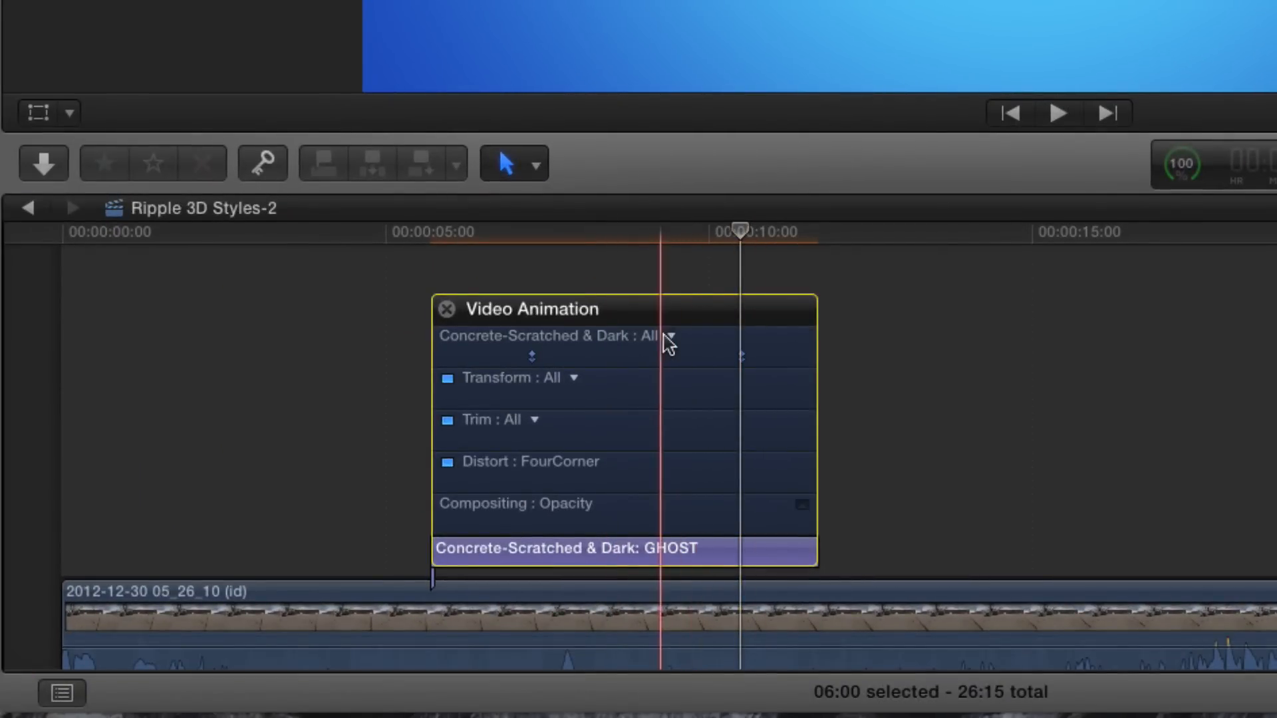
click(531, 356)
mouse_move(517, 359)
mouse_down()
mouse_move(465, 359)
mouse_move(543, 357)
mouse_move(531, 357)
mouse_up()
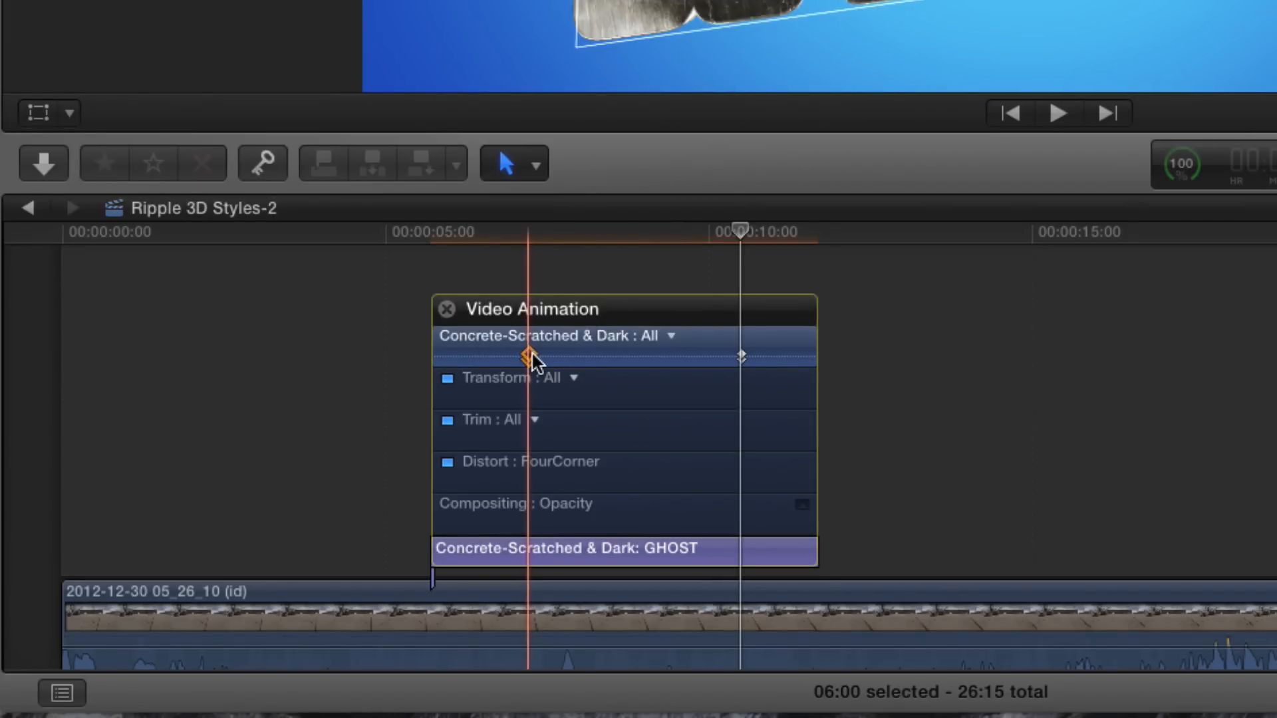
click(672, 337)
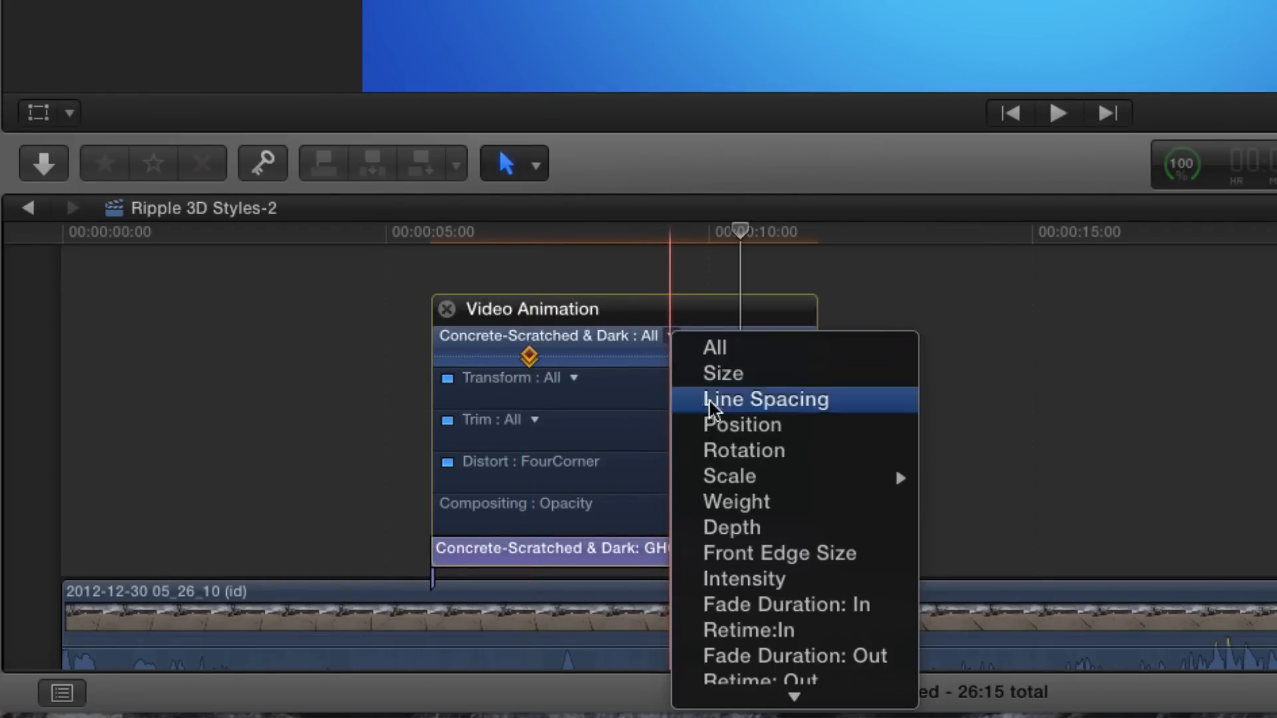
click(732, 426)
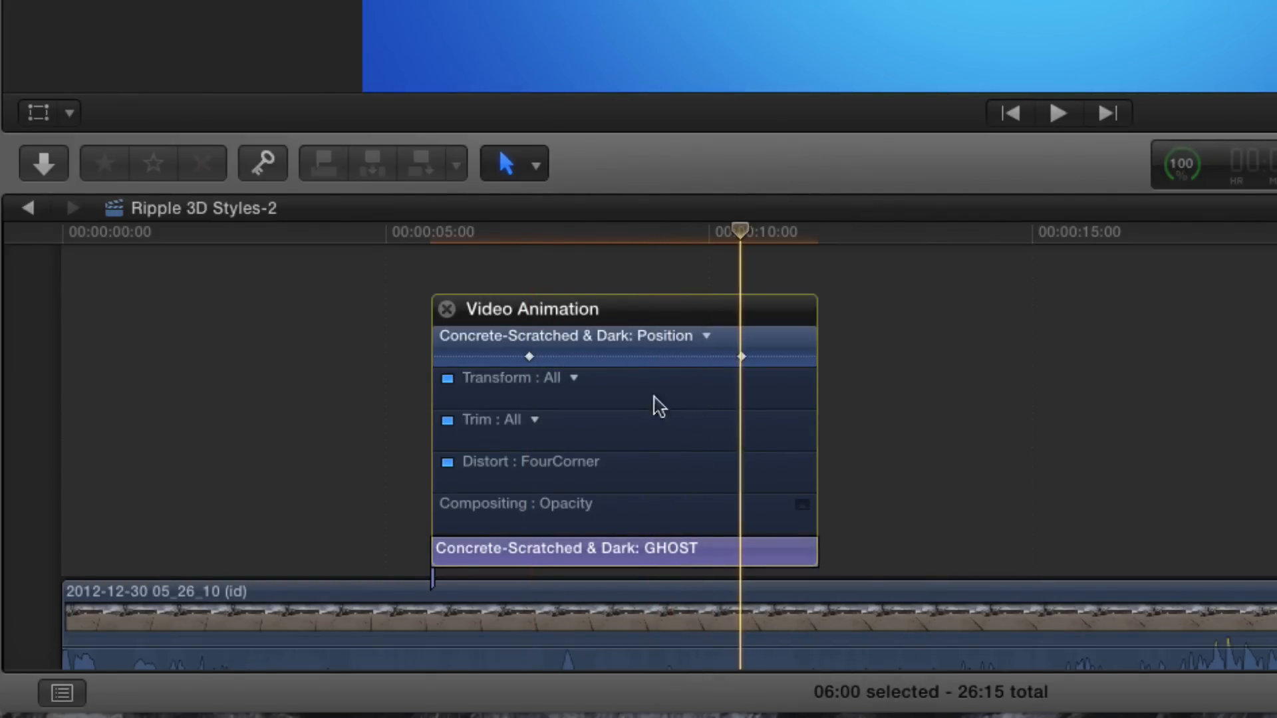
Step: Check the interpolation options of both Position keyframes without changing them
right_click(529, 357)
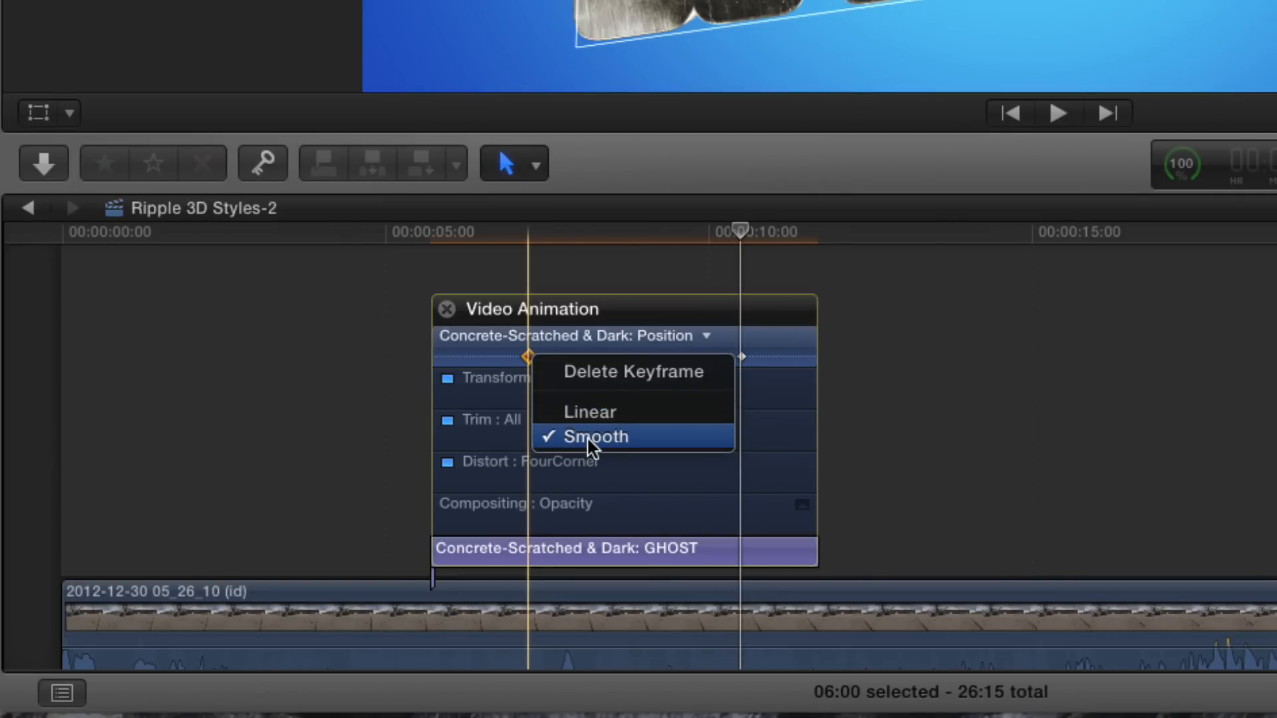
click(476, 328)
click(741, 357)
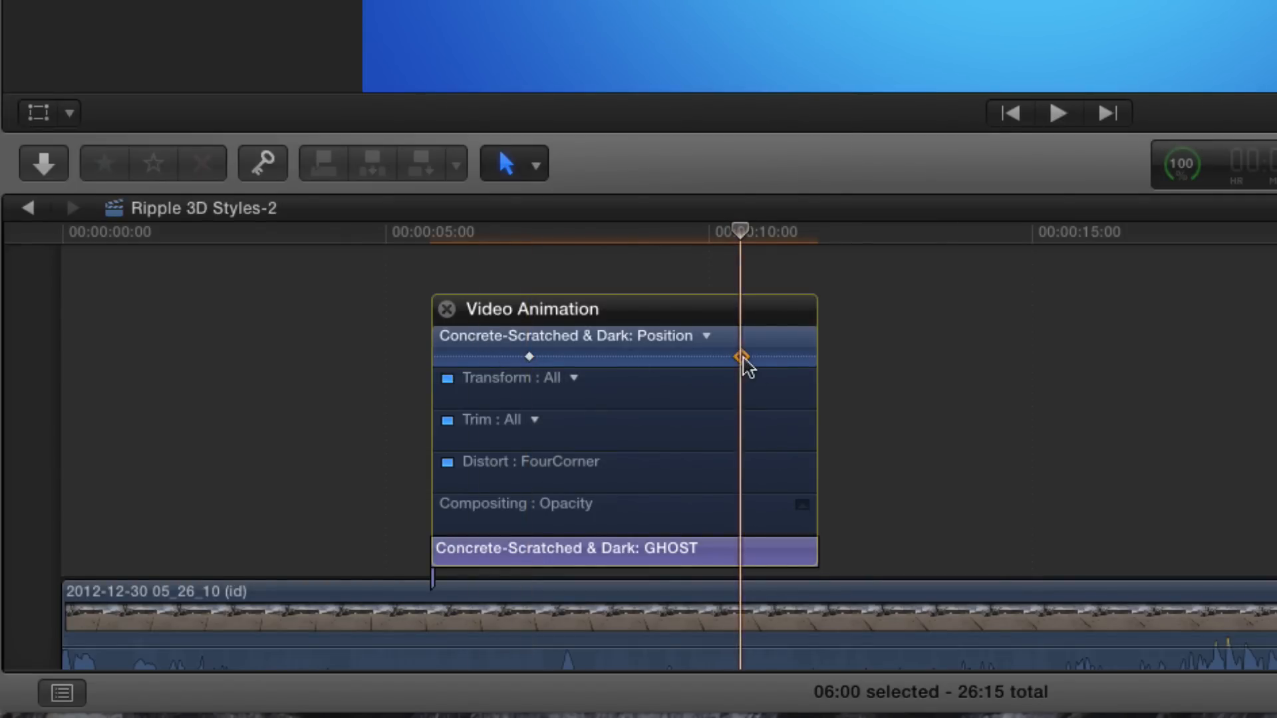
right_click(742, 357)
click(671, 358)
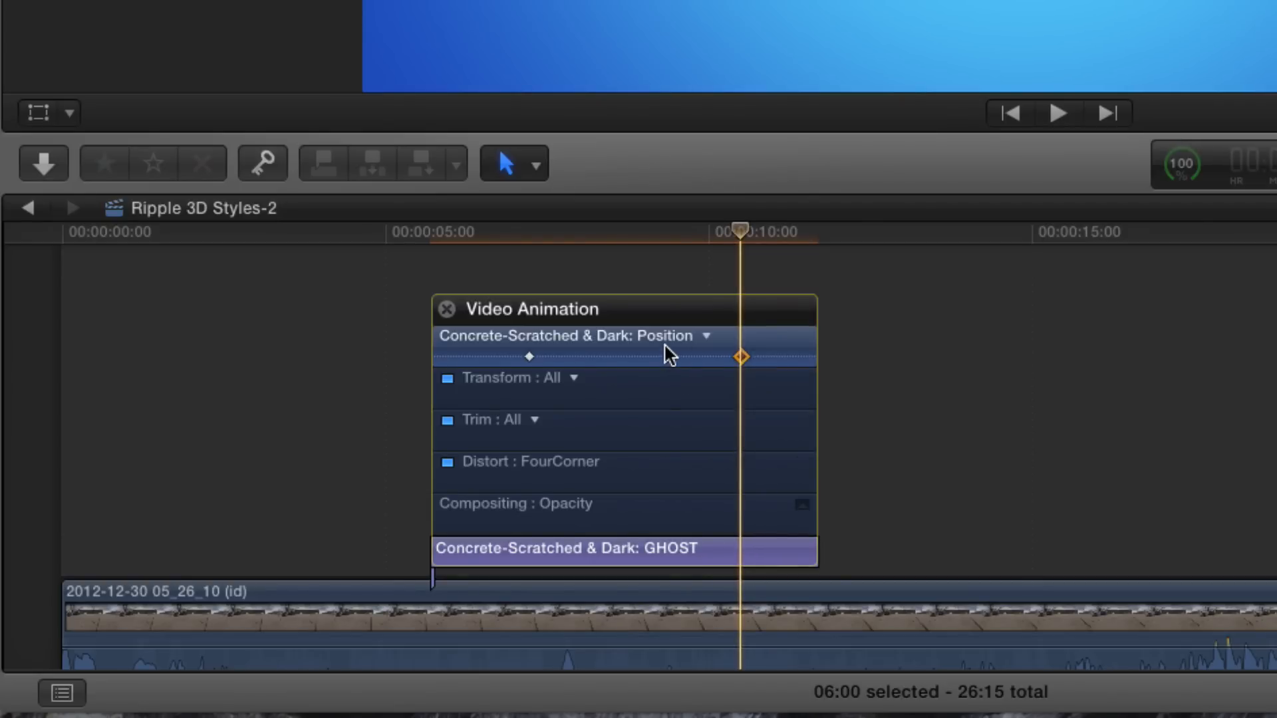
Step: Display the title's Rotation keyframes and check which options the first one offers
click(707, 336)
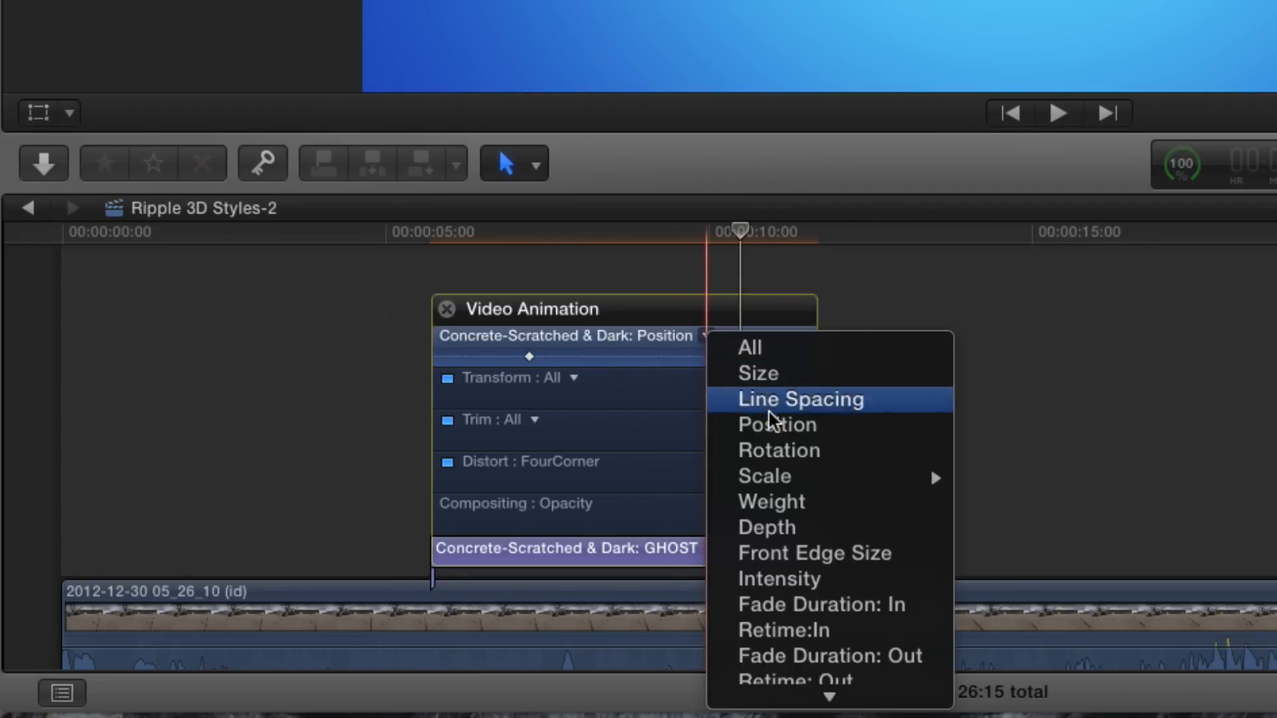
click(625, 374)
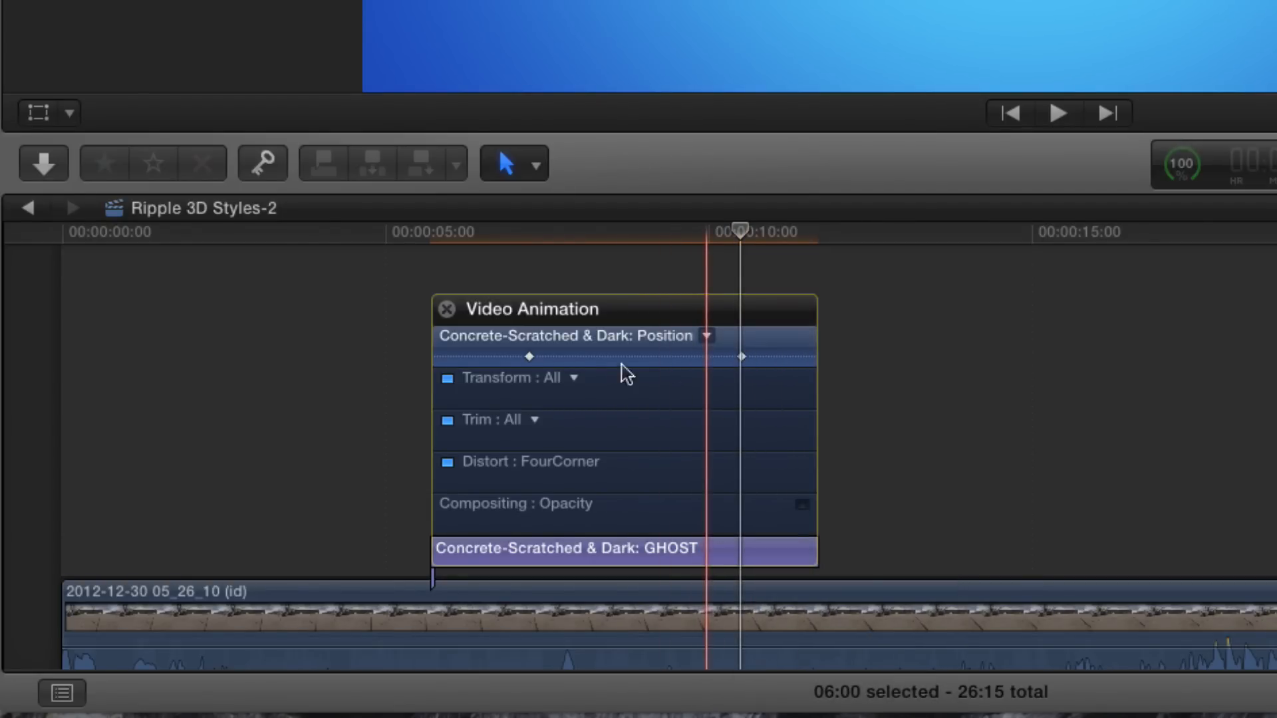
right_click(530, 358)
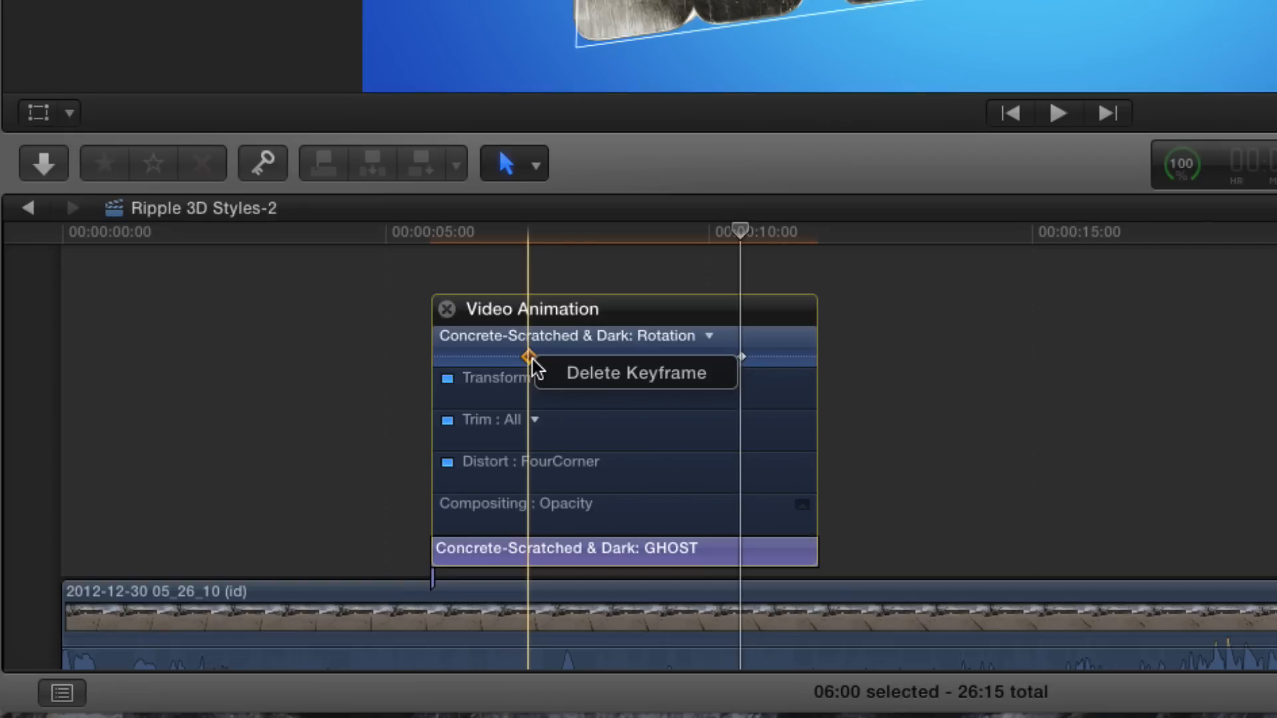
click(559, 349)
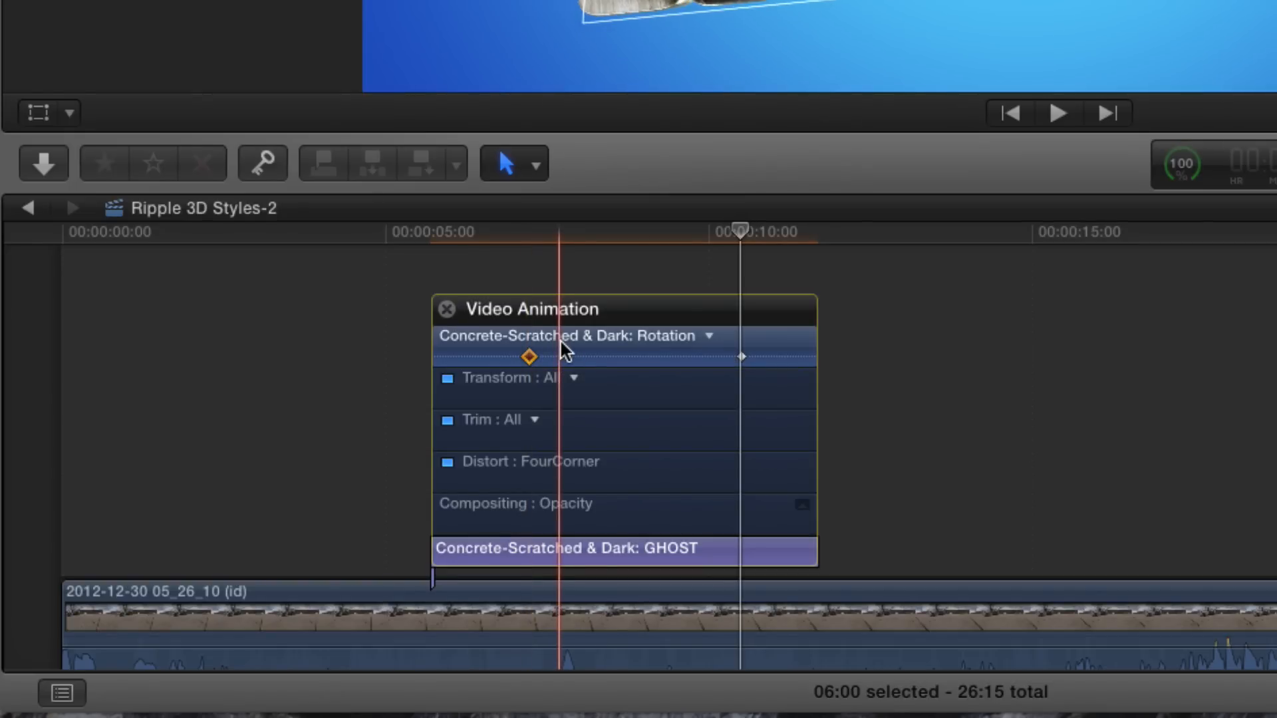
Step: Display the title's keyframes for all parameters and shift the first pair to the very start of the title
click(709, 337)
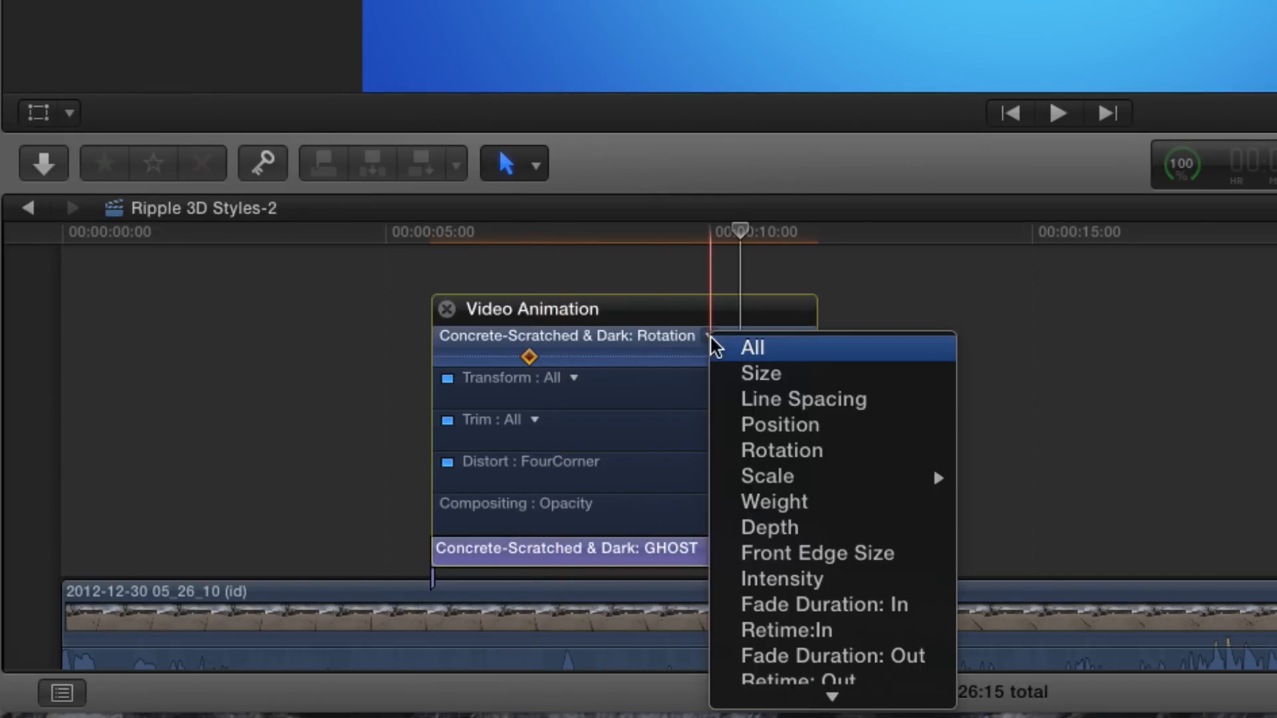
click(752, 351)
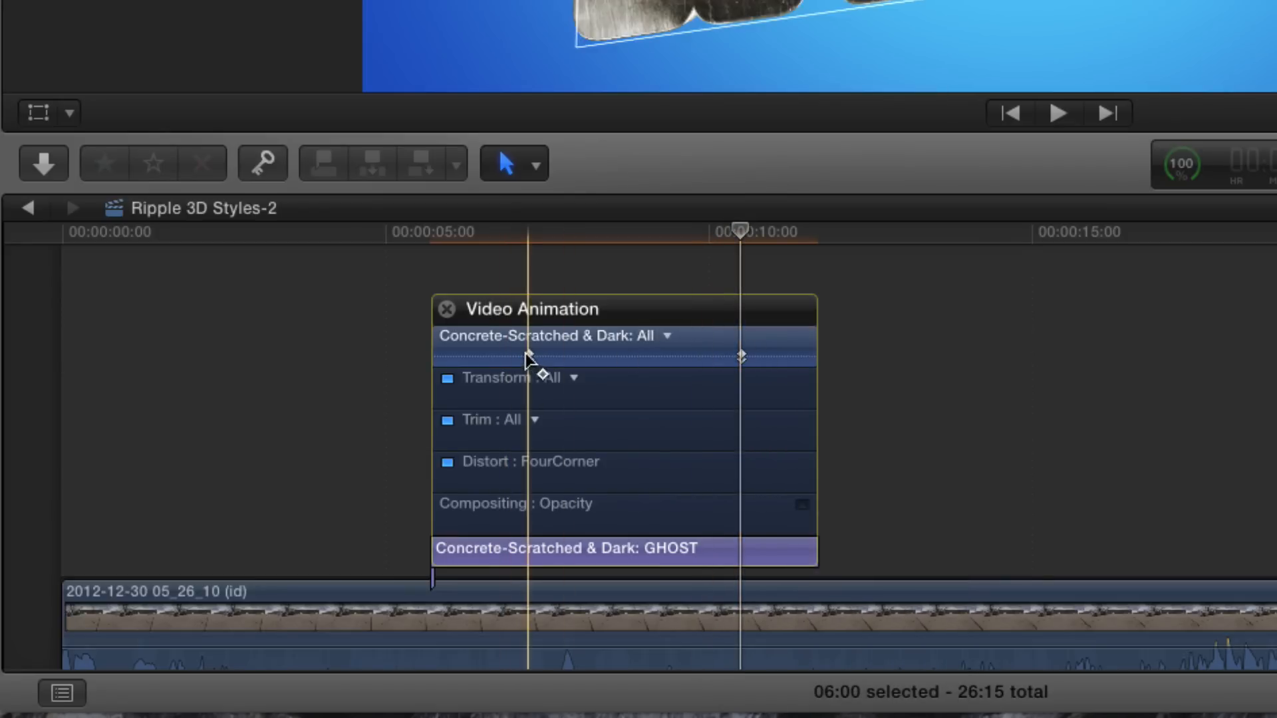
drag(527, 355, 419, 352)
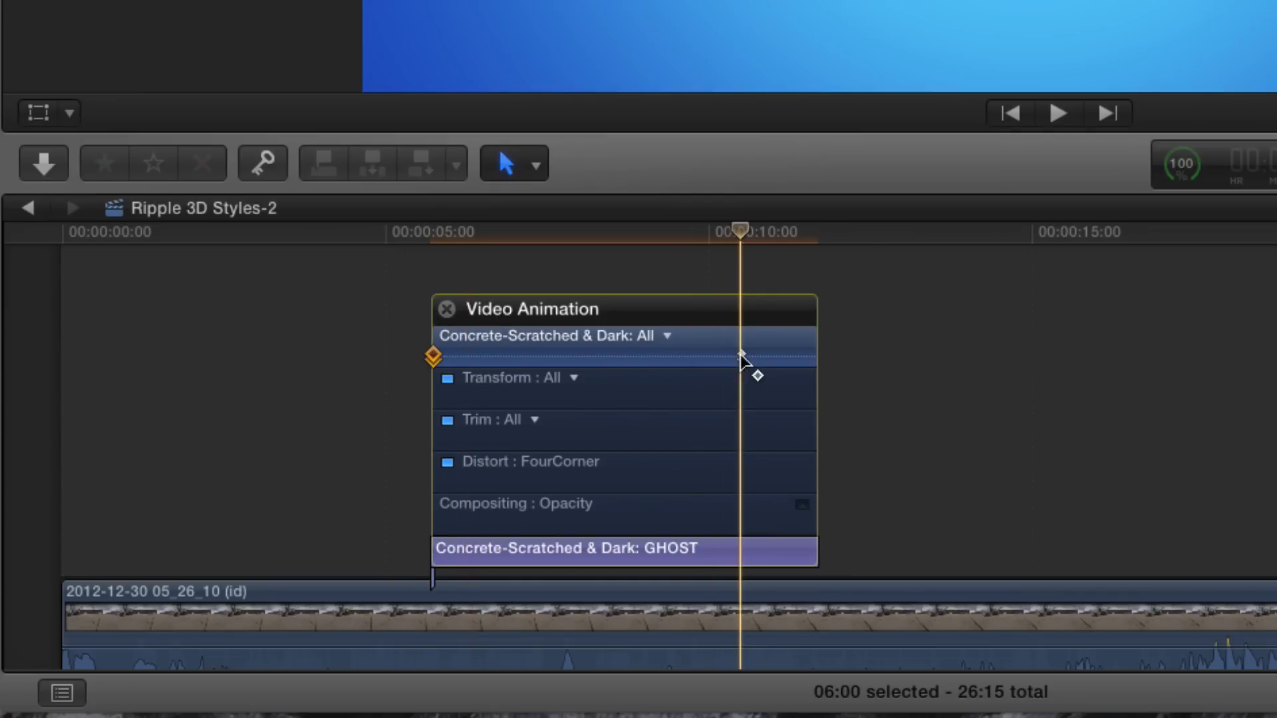
Step: Shift the last pair of Position and Rotation keyframes to the very end of the title
alt+click(741, 356)
drag(742, 356, 796, 357)
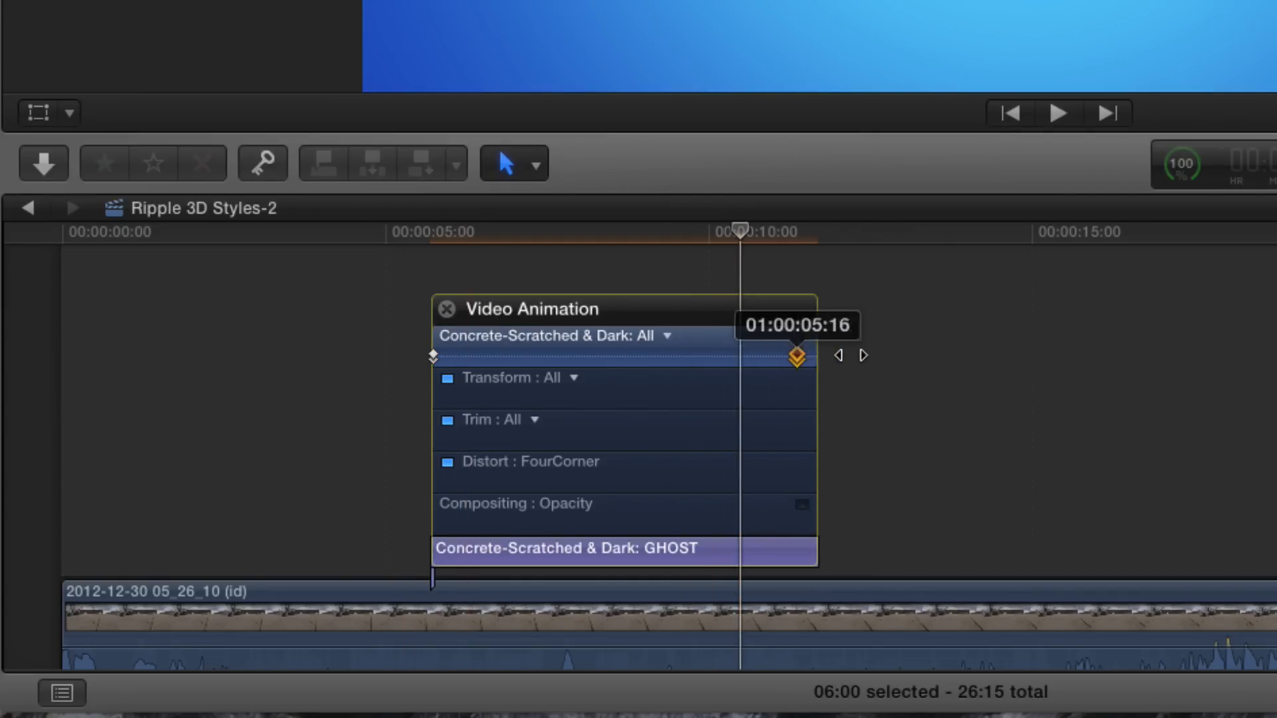
click(892, 365)
click(798, 359)
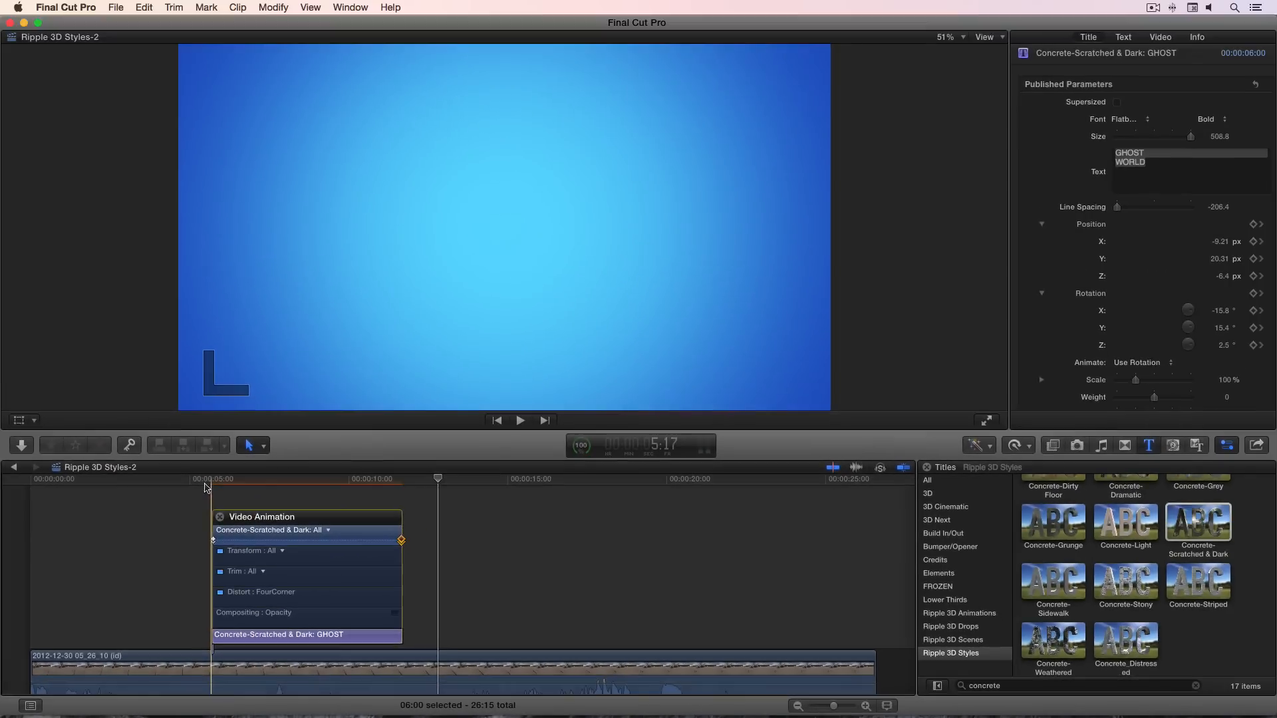
Step: Play back the title from its beginning to check the retimed keyframes and park the playhead at about 8:17
click(207, 484)
key(space)
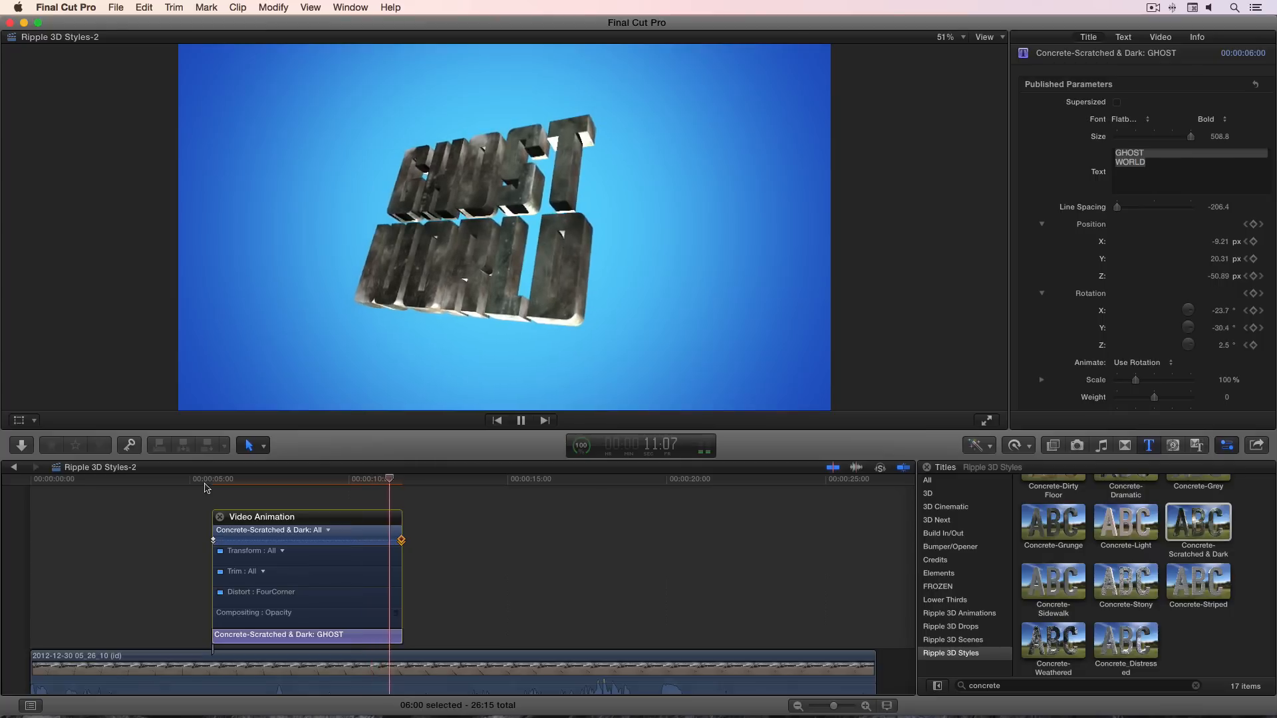
click(307, 482)
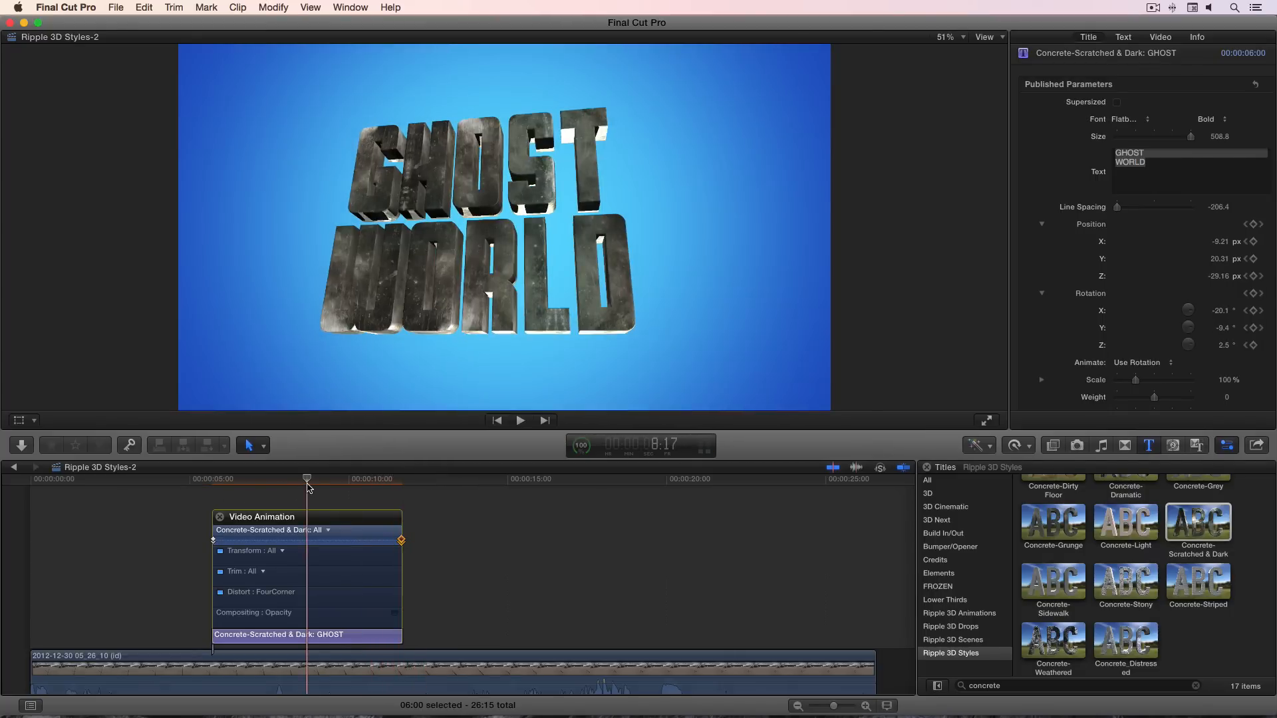
Step: Enable Build Out for the title and move the playhead to about 8:00
scroll(1111, 190, down, 8)
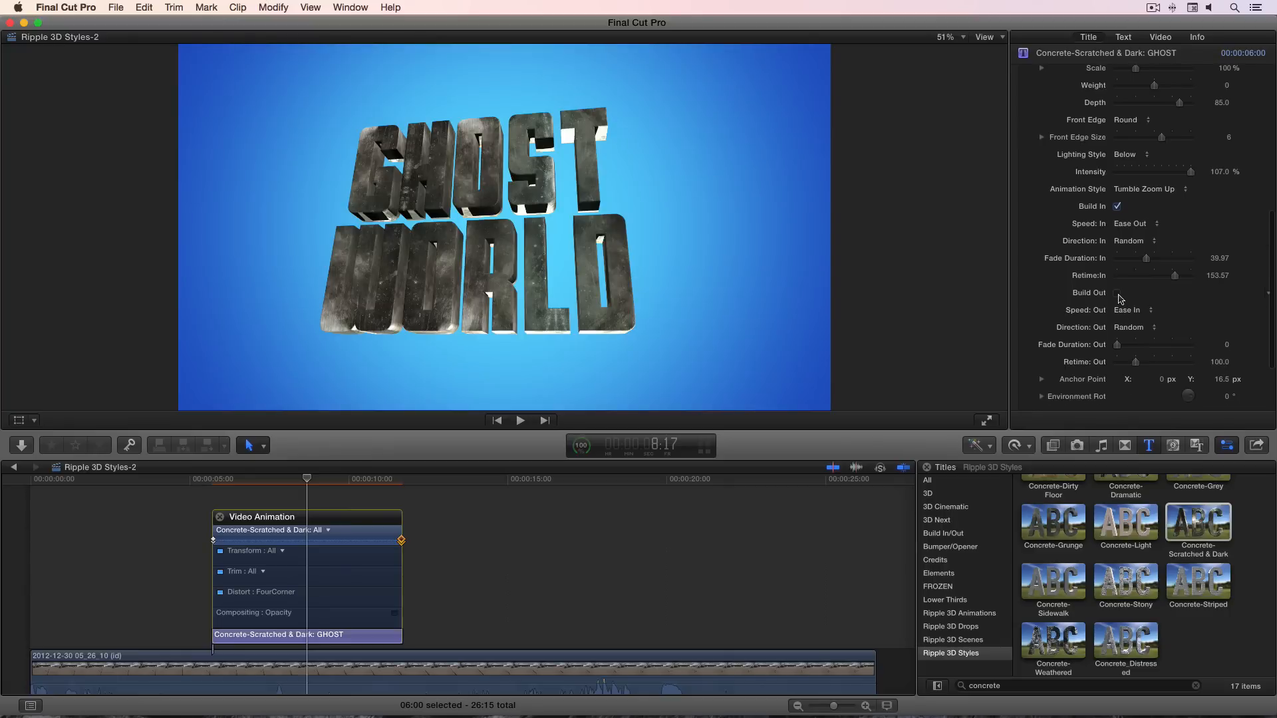
click(285, 480)
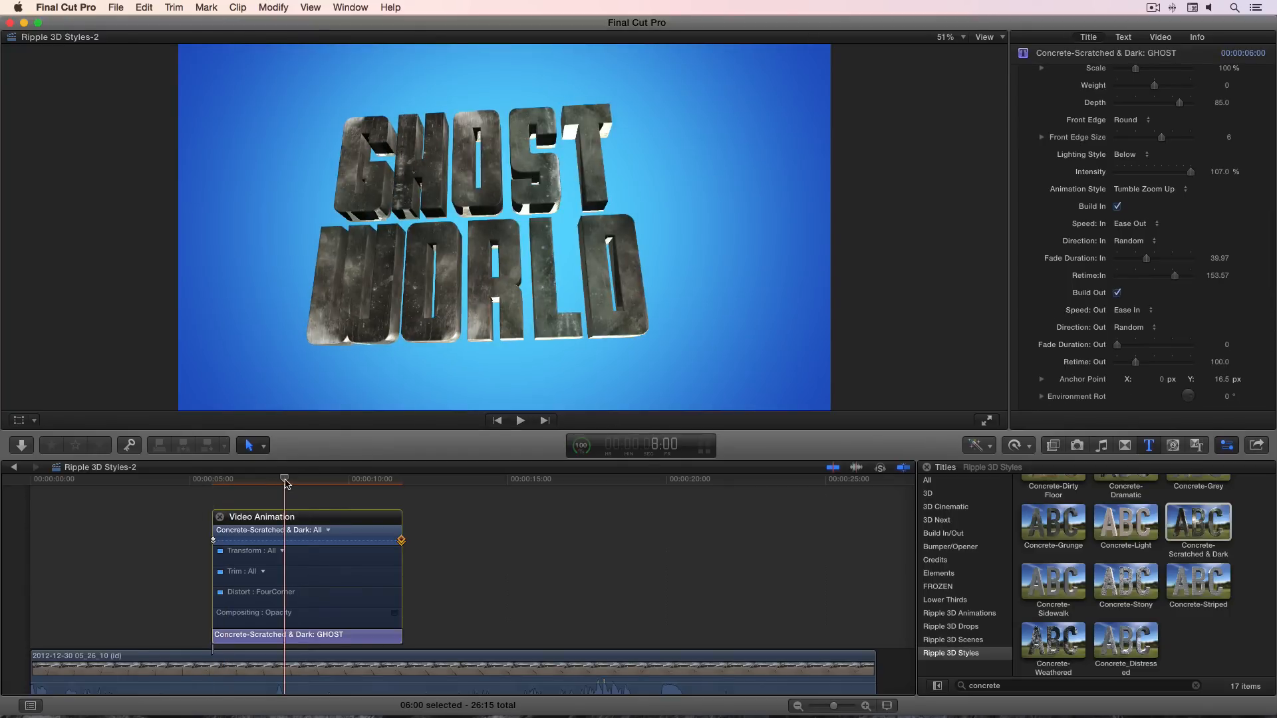
Step: Play back the title from its beginning to check the build-out, and park the playhead at about 8:23
key(slash)
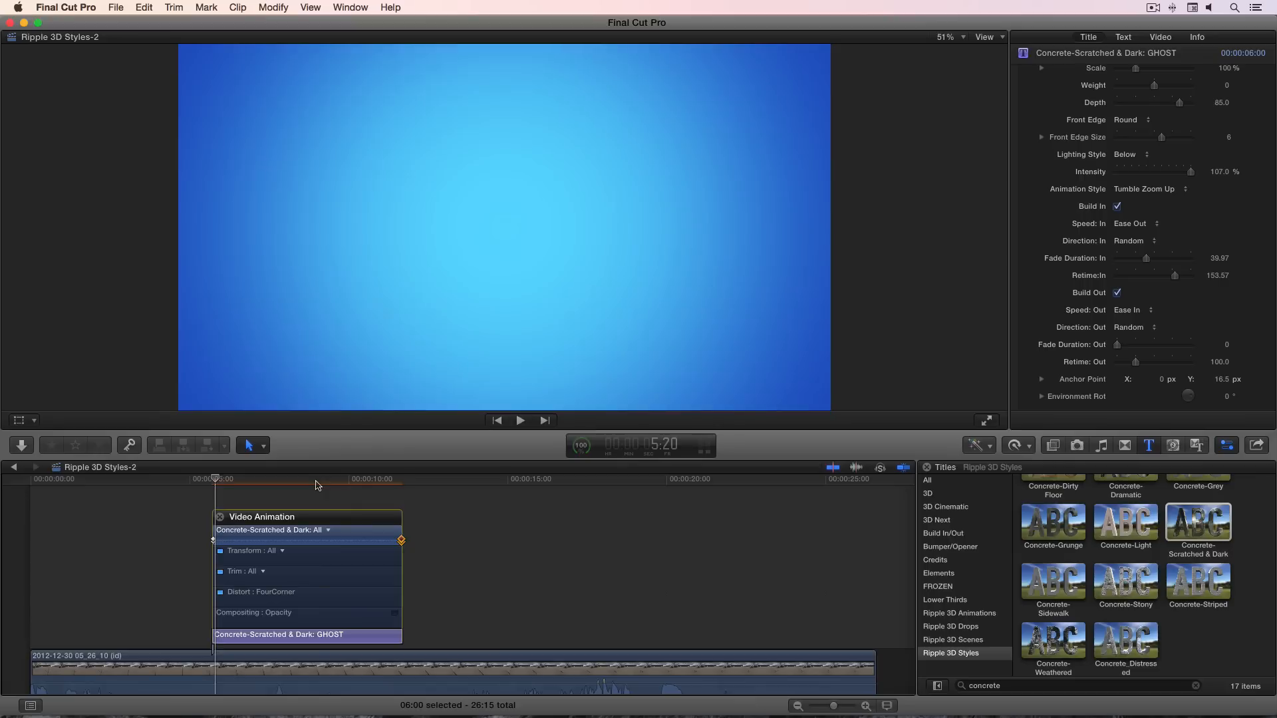
click(316, 482)
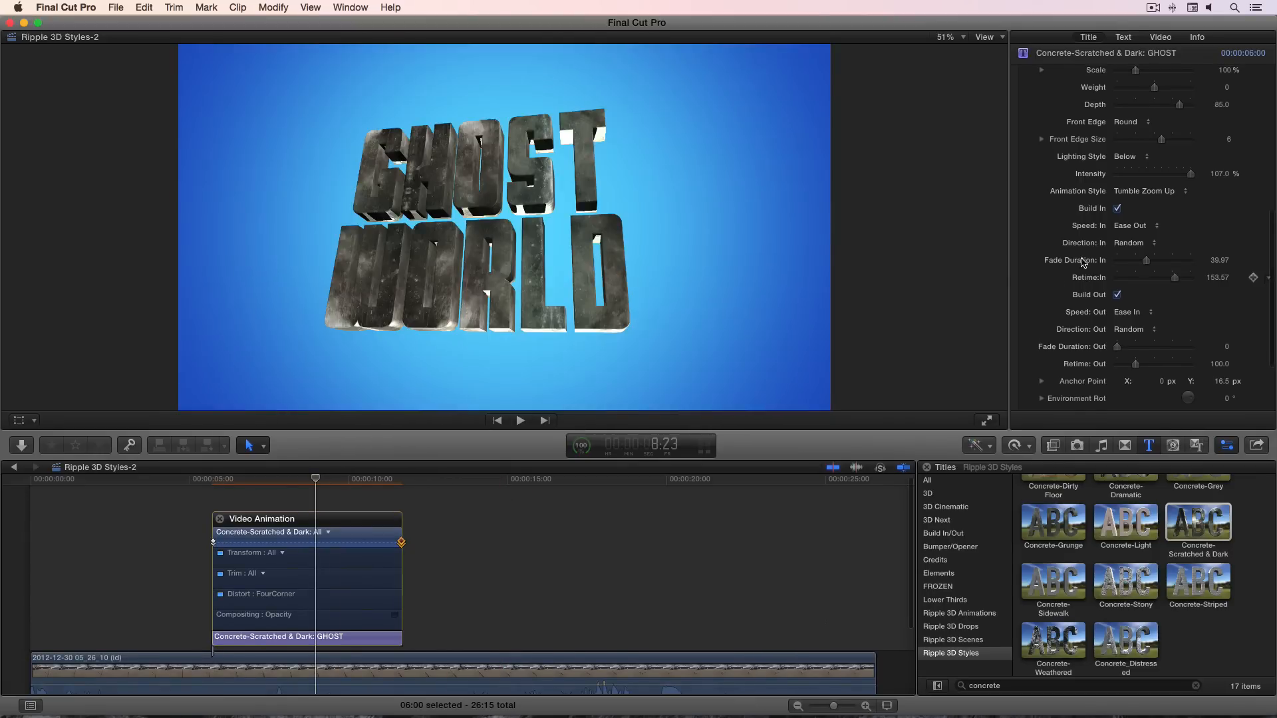
scroll(1081, 176, up, 5)
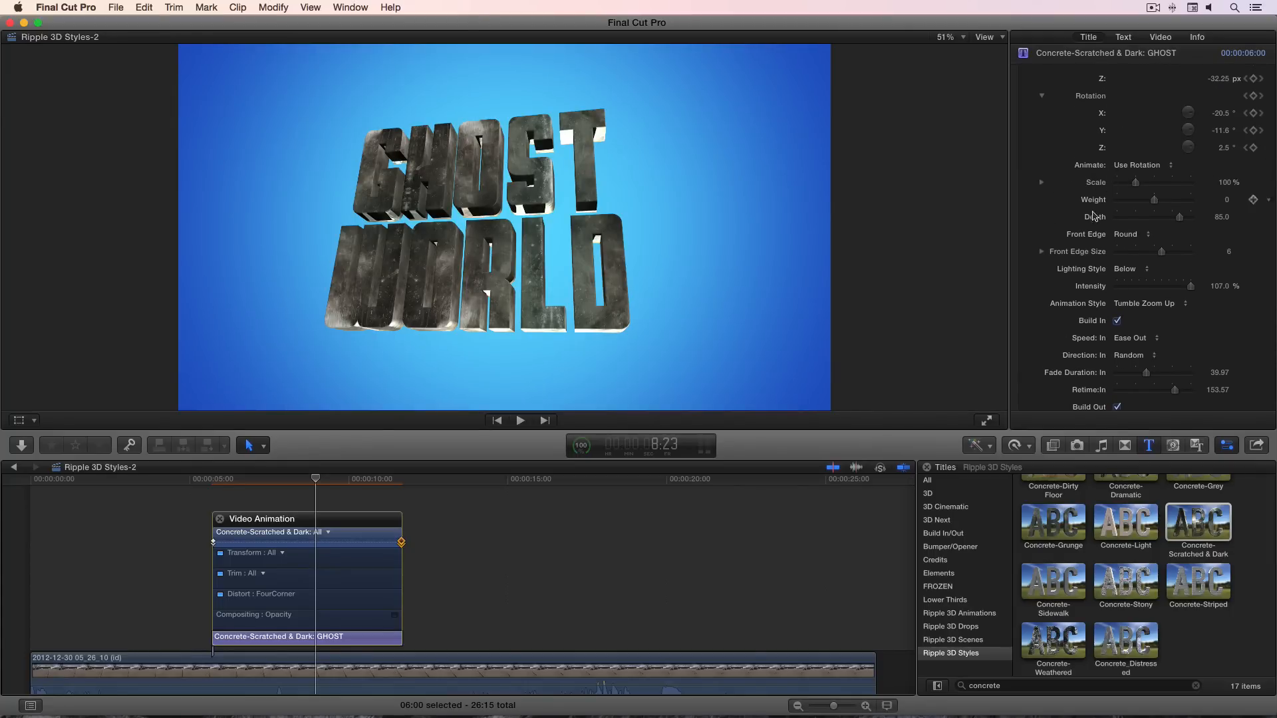
Step: Set the title's CAM Rotation to X 2.8°, Y -16.4° and Z -5.2°
scroll(1090, 226, down, 8)
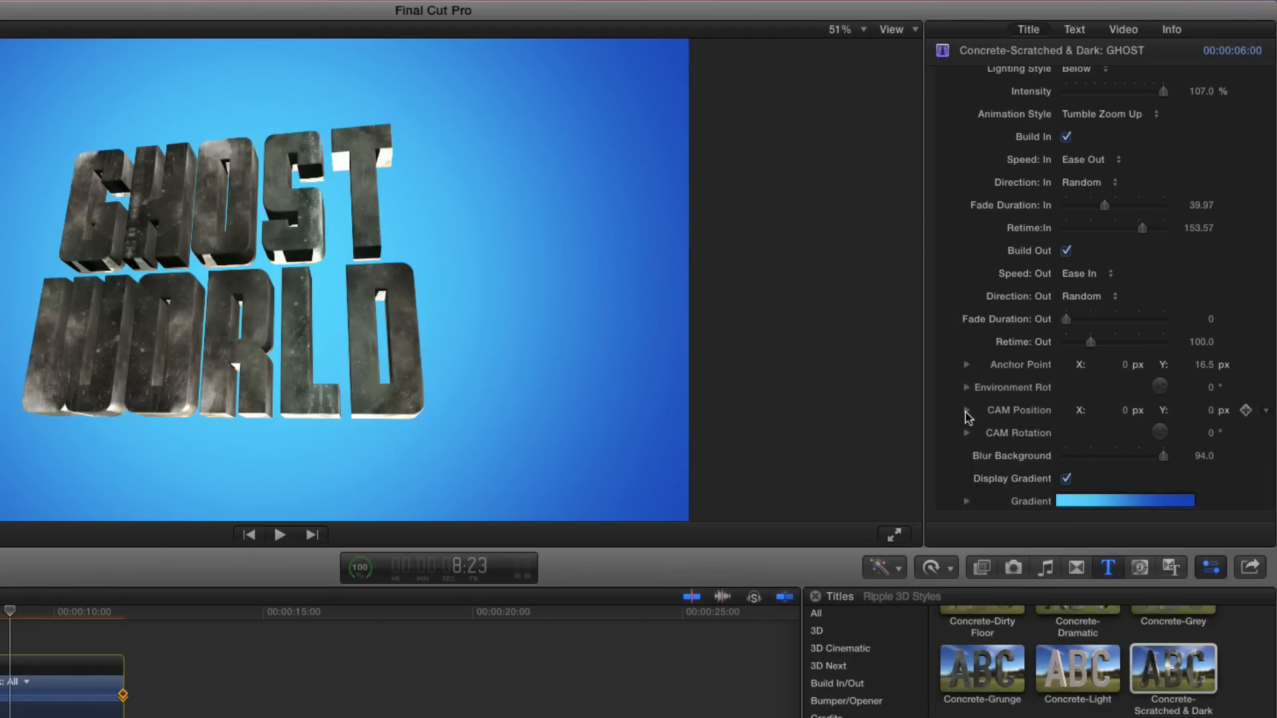
click(968, 434)
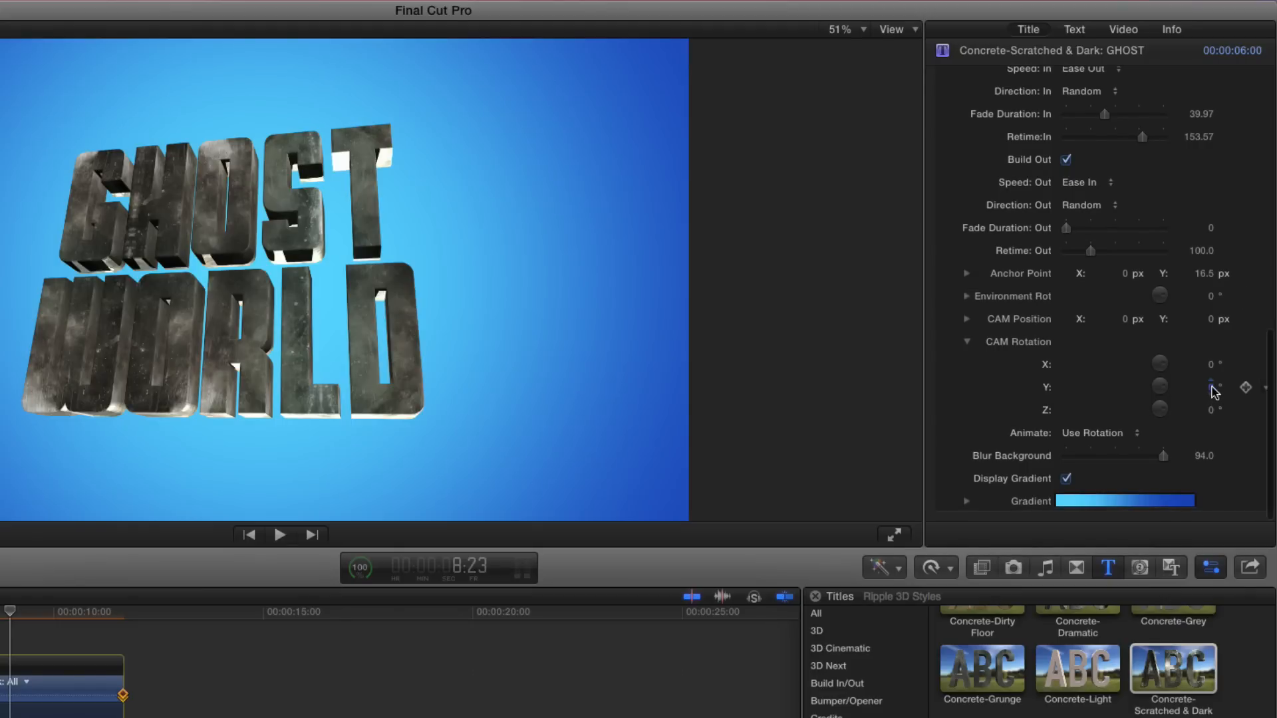
mouse_move(1204, 387)
mouse_down()
mouse_move(1218, 371)
mouse_move(1206, 363)
mouse_up()
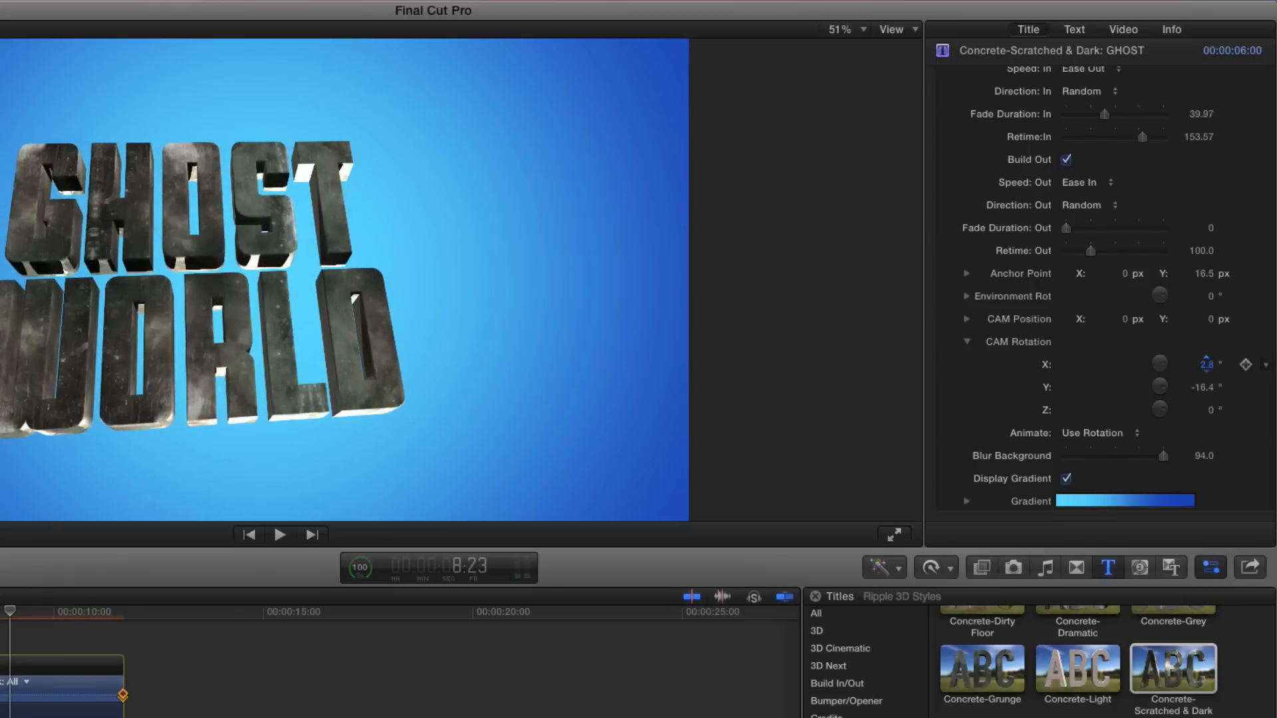
drag(1210, 410, 901, 351)
Step: Set the title's CAM Position to X -10.41 px, Y -1.52 px and Z -6.44 px and preview the camera view
click(967, 319)
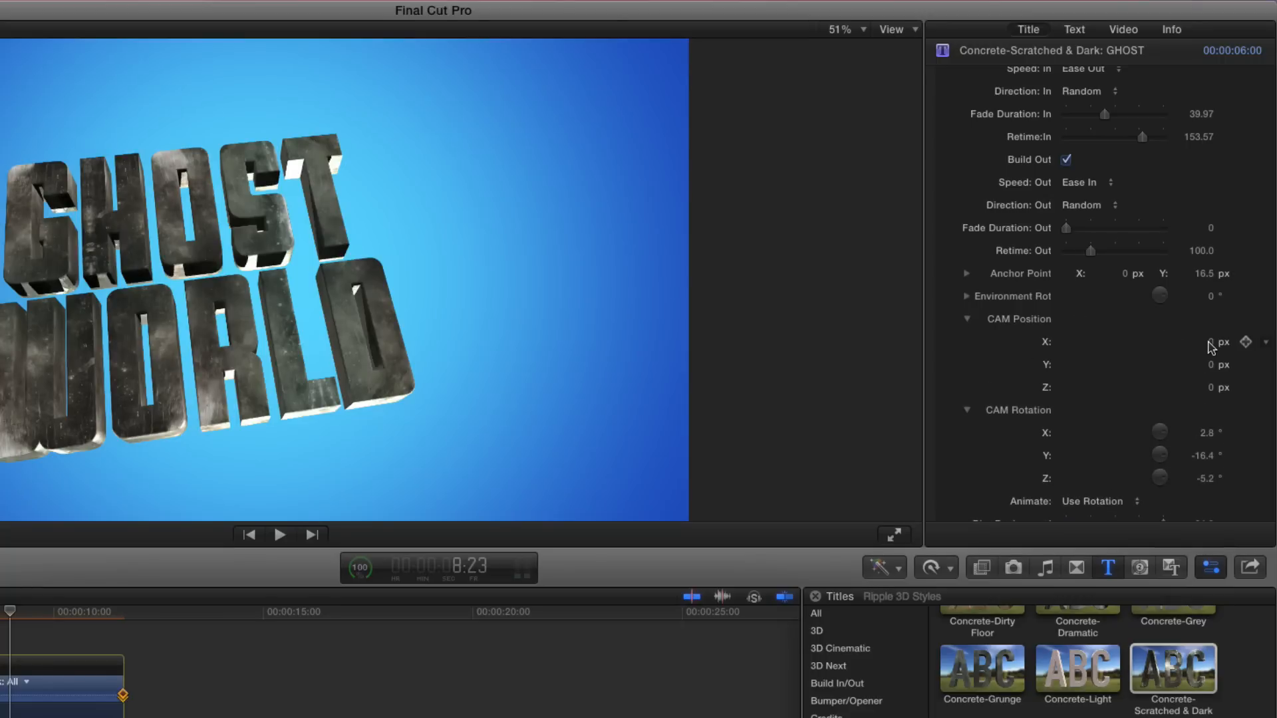
drag(1211, 344, 1214, 393)
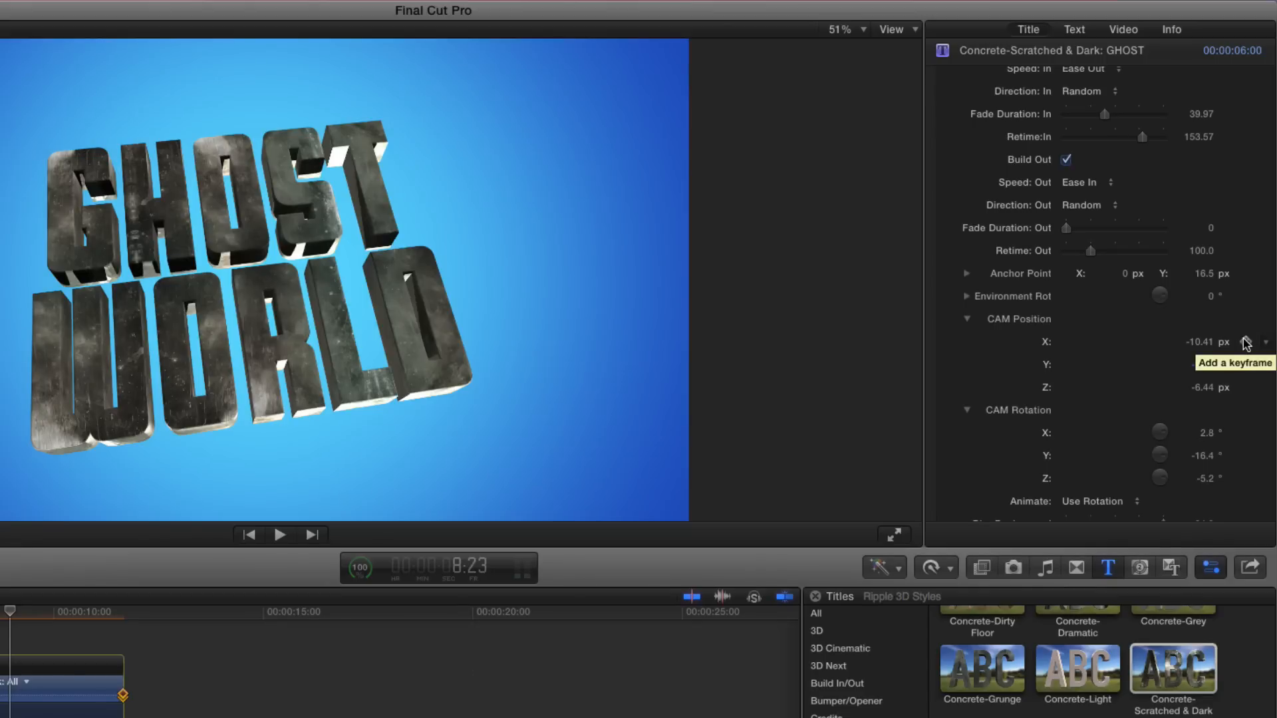
key(space)
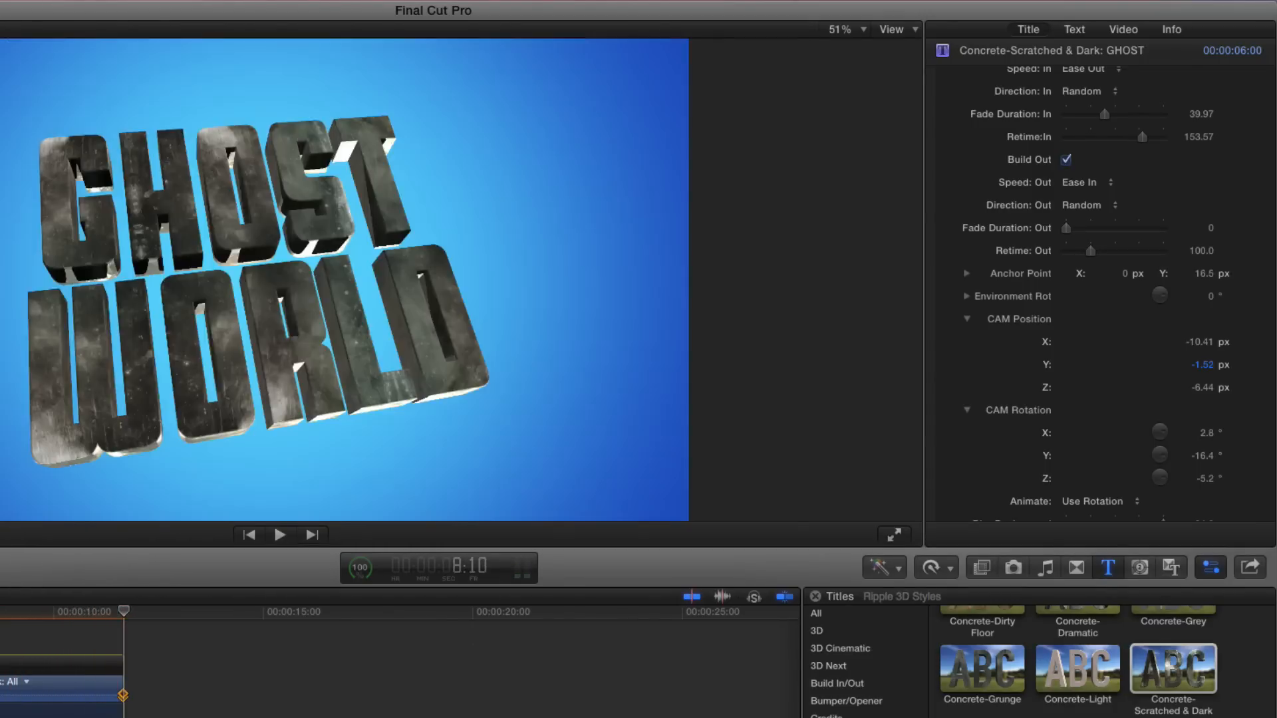
click(0, 638)
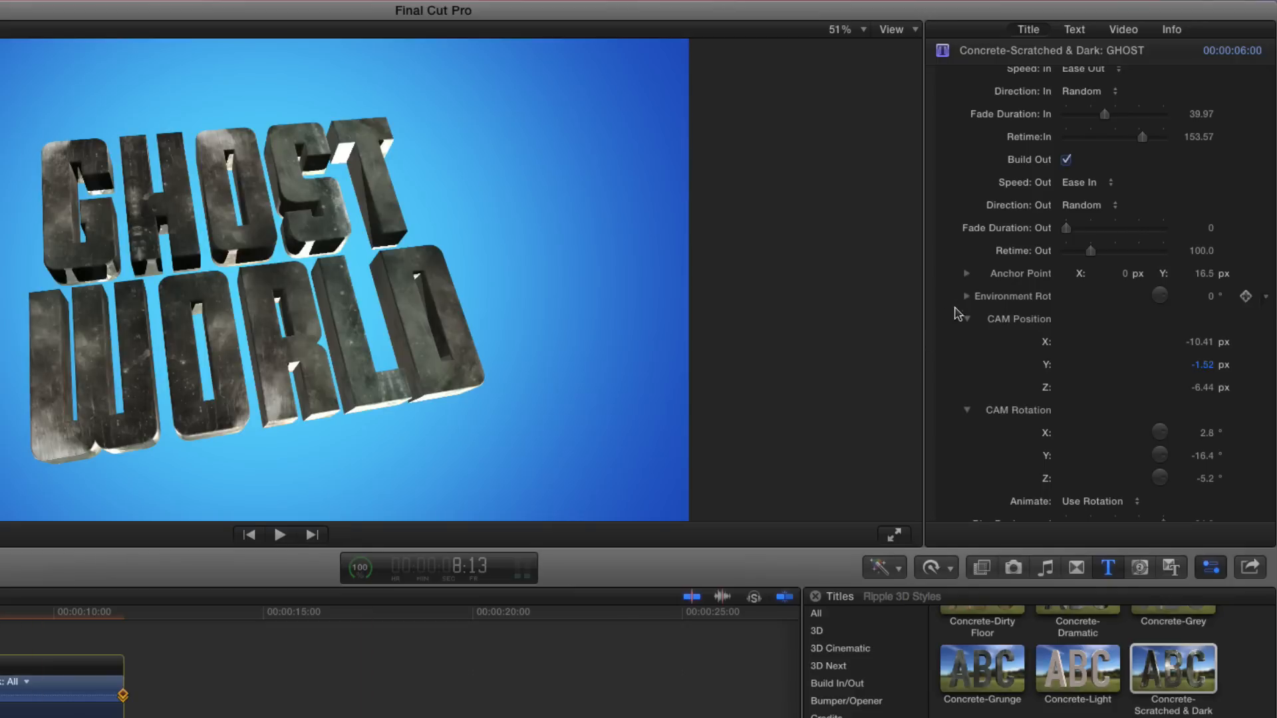
scroll(1003, 272, down, 3)
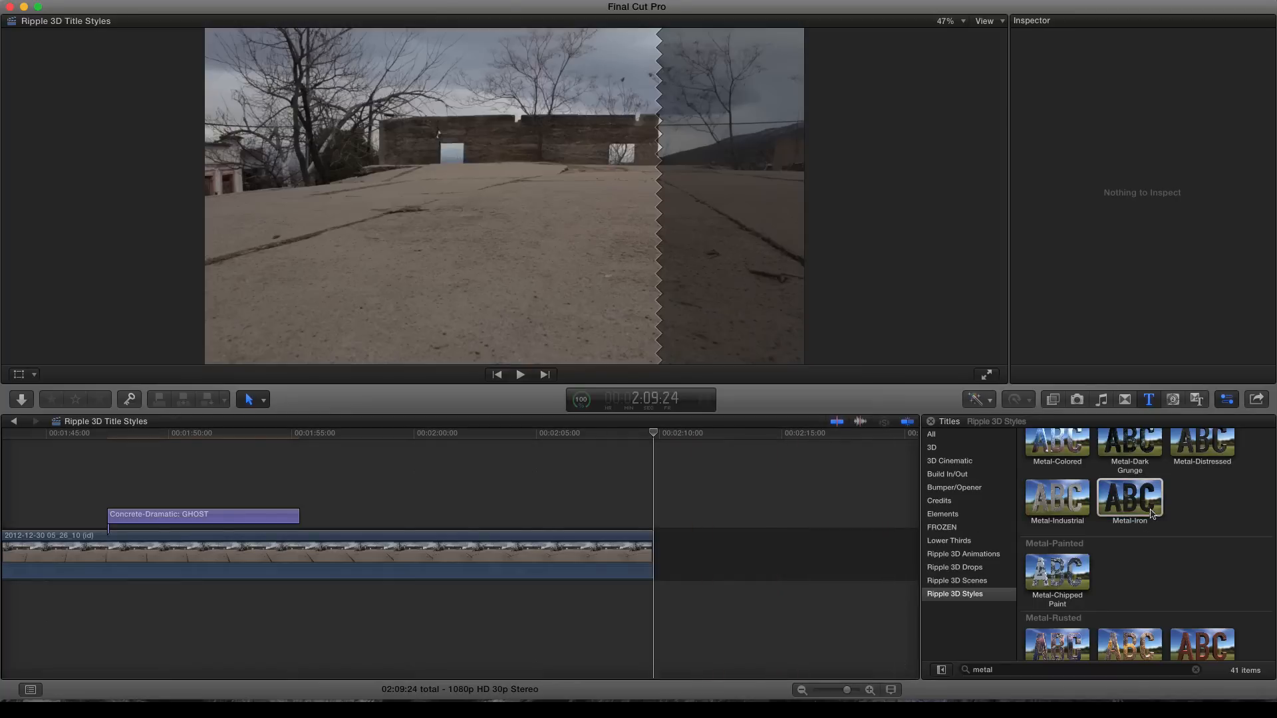
Step: Append the Metal-Iron title to the end of the Ripple 3D Title Styles timeline and display its title parameters
click(1135, 503)
key(e)
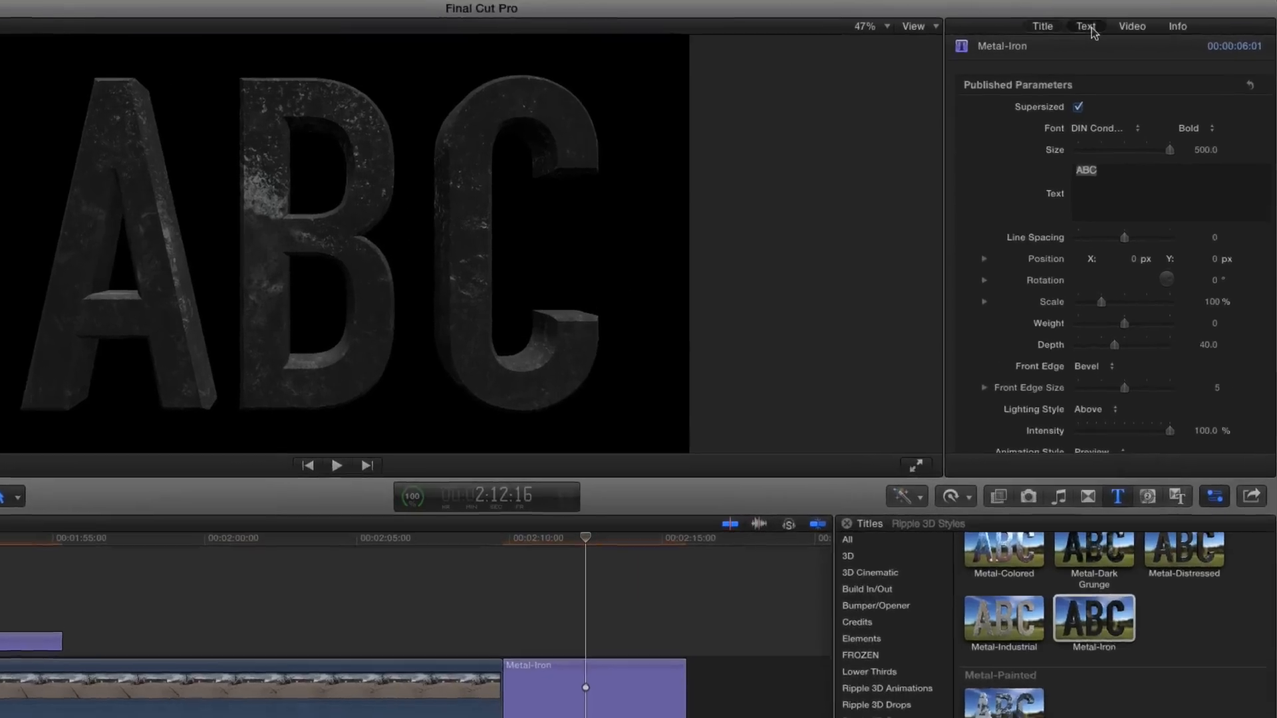
click(1123, 20)
click(1034, 33)
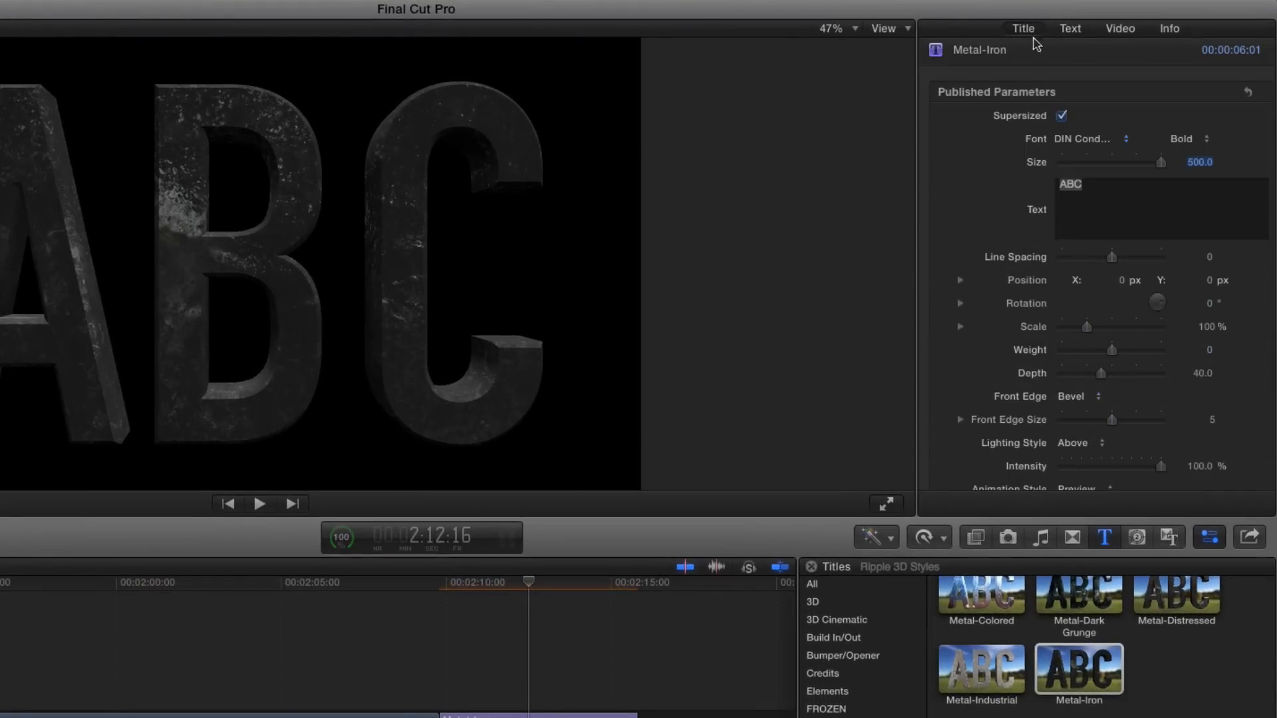
Step: Set the Metal-Iron title's Lighting Style to Backlit
scroll(1004, 257, down, 3)
scroll(1004, 257, down, 1)
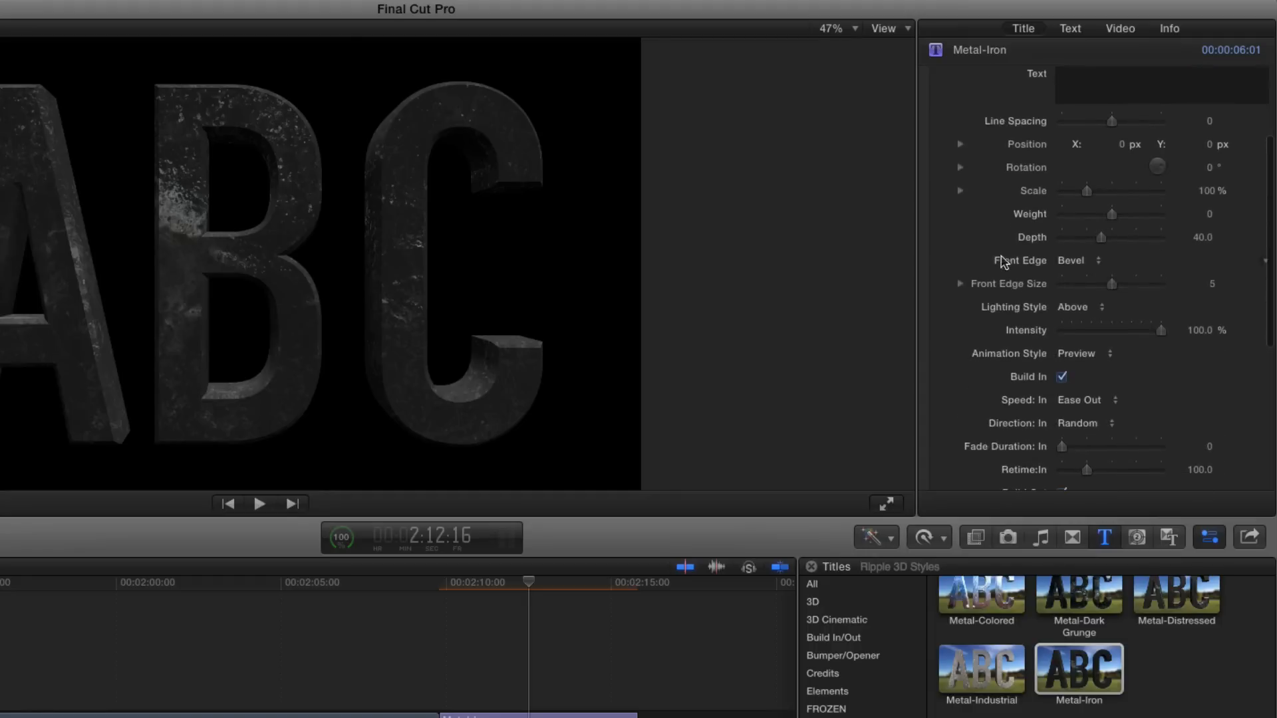
click(1093, 311)
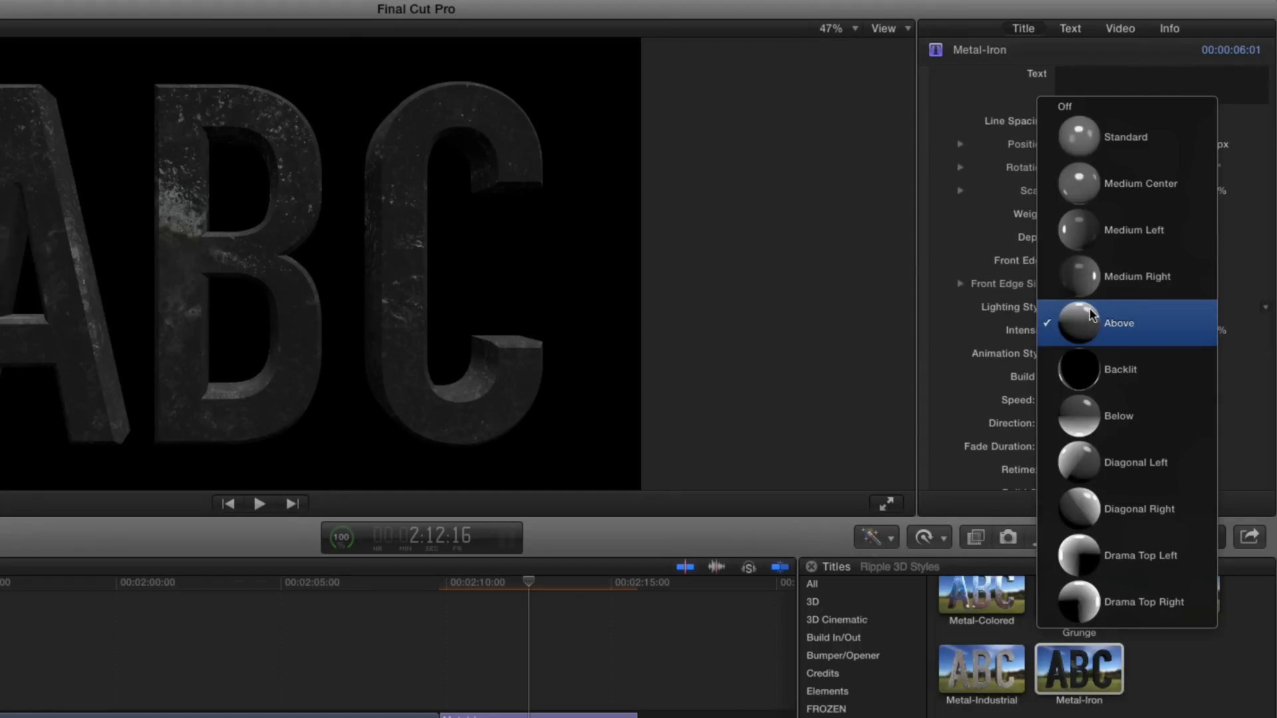
click(1096, 368)
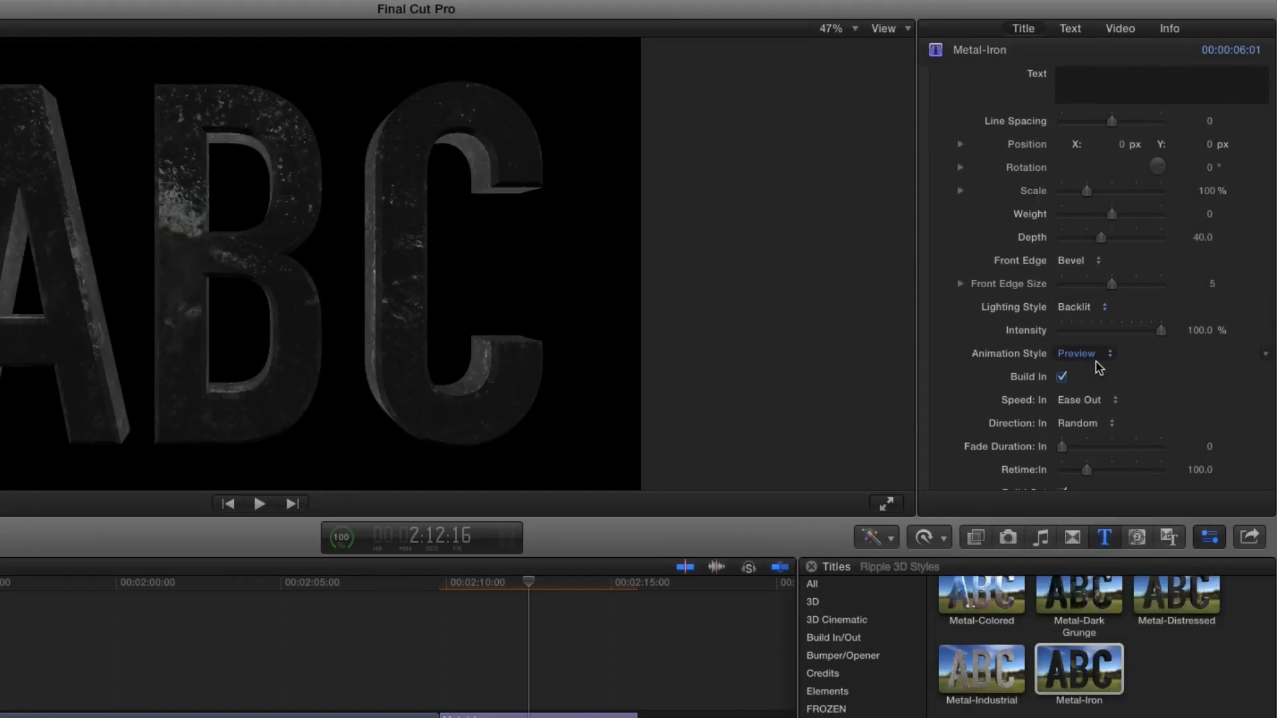
Step: Expand the Metal-Iron title's Environment Rot parameter to show its separate X, Y and Z values
scroll(987, 330, down, 6)
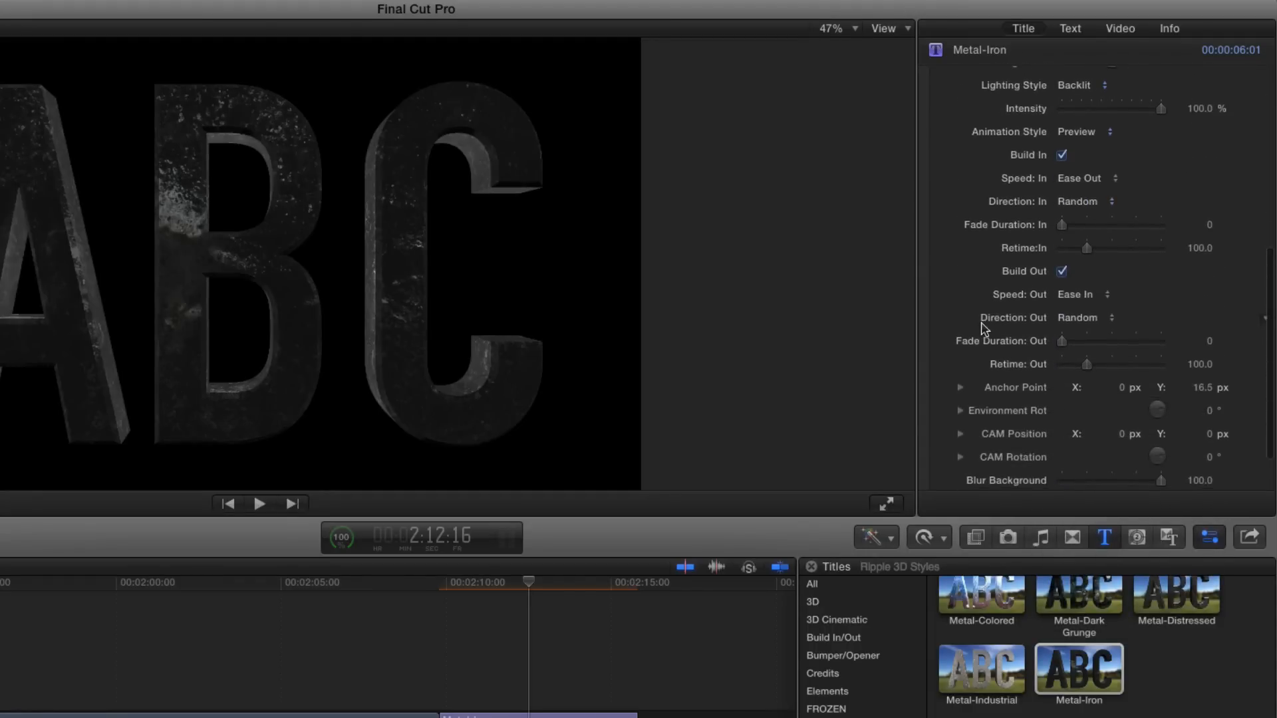
scroll(982, 328, down, 1)
click(959, 374)
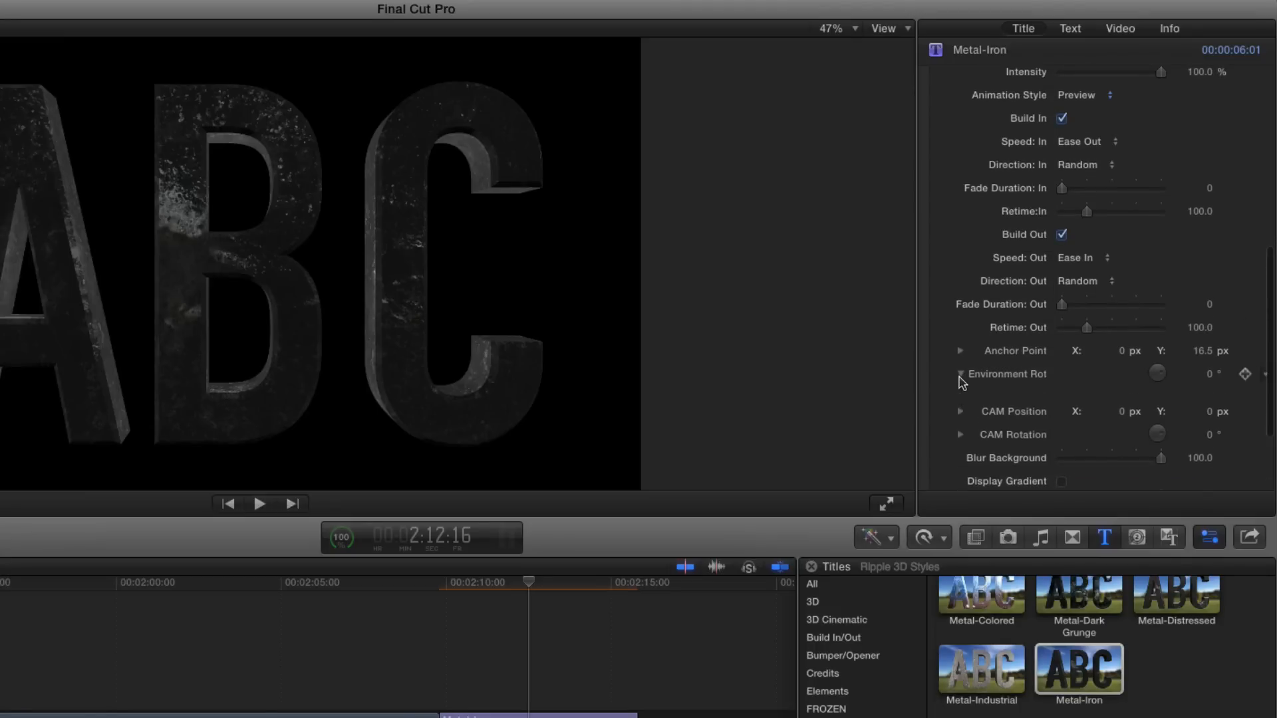
scroll(958, 380, down, 2)
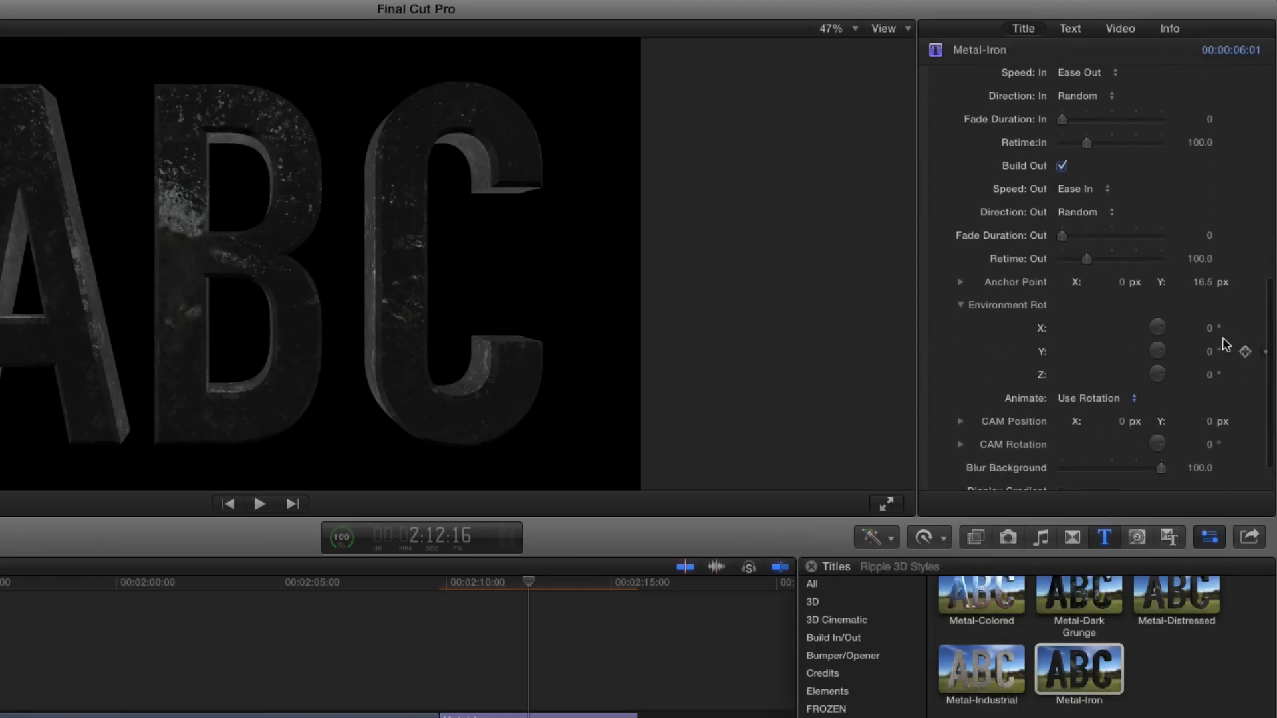
Step: Try out different Environment Rot values on the X, Y and Z axes and undo them
drag(1213, 332, 1197, 374)
key(super+z)
key(super+z)
key(super+z)
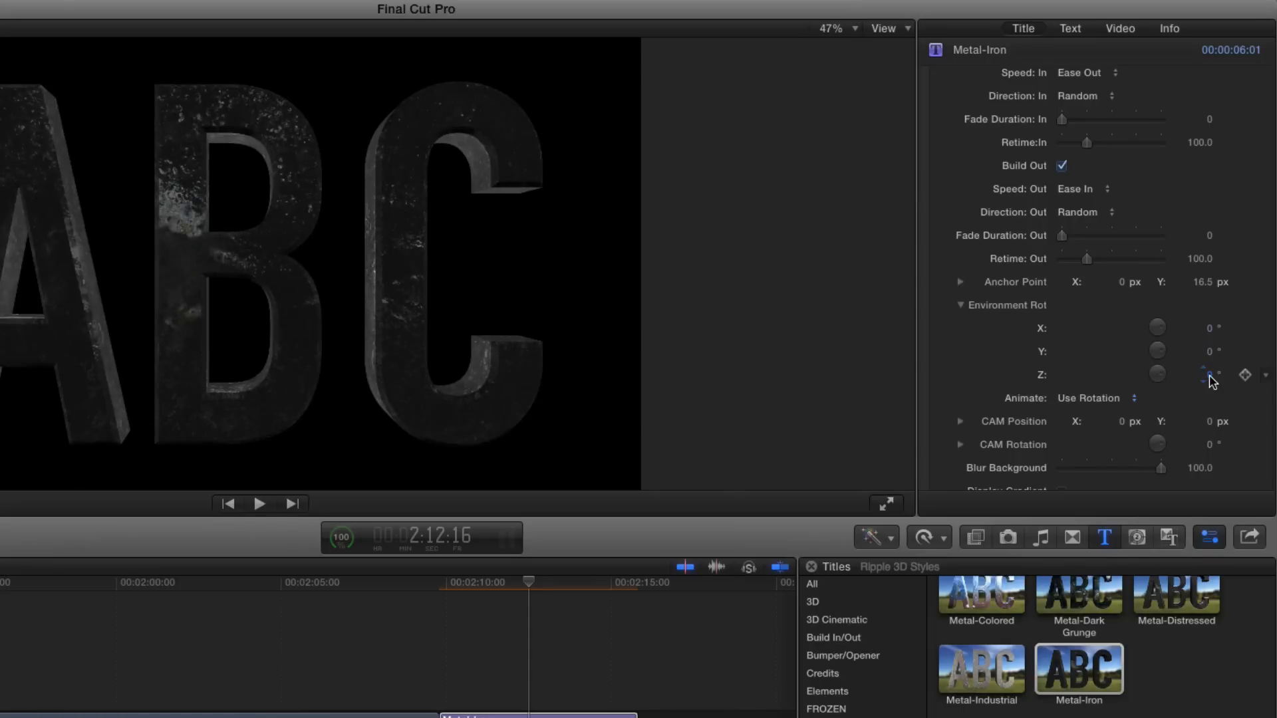
Step: Move the playhead to about 2:10:13 and disable both Build In and Build Out for the Metal-Iron title
drag(522, 584, 460, 587)
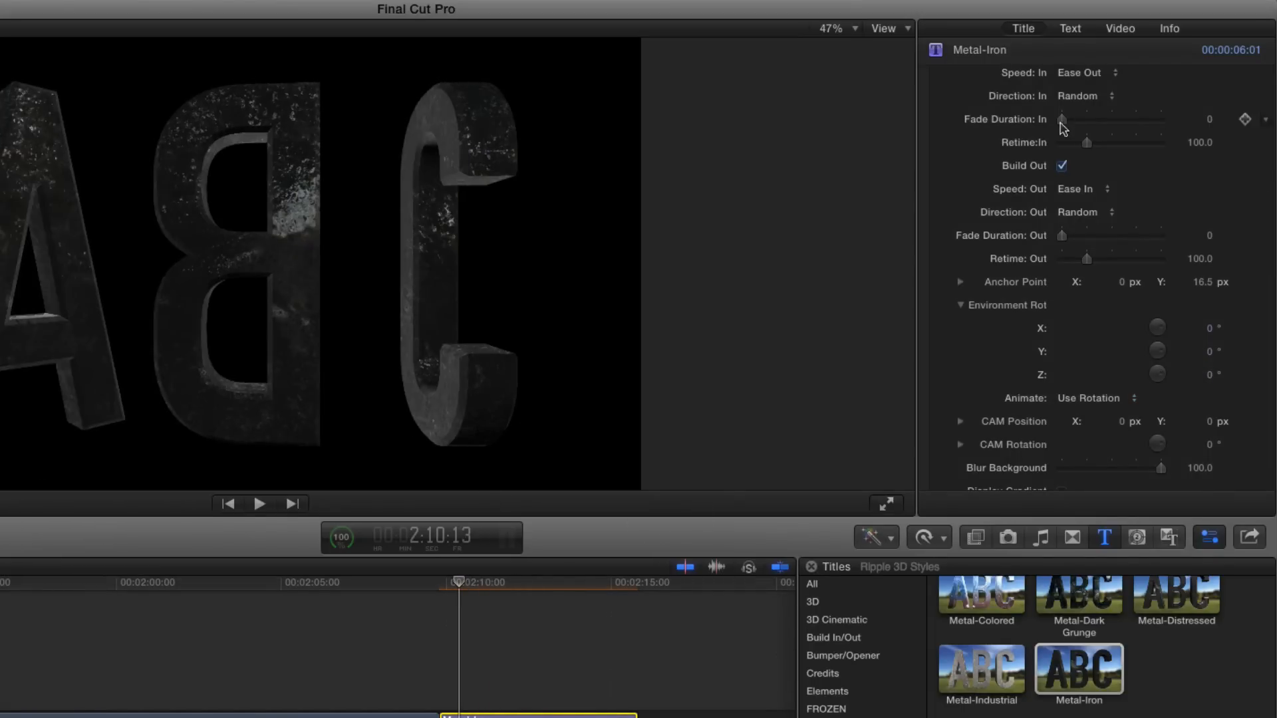
scroll(1054, 159, up, 5)
scroll(1054, 160, up, 5)
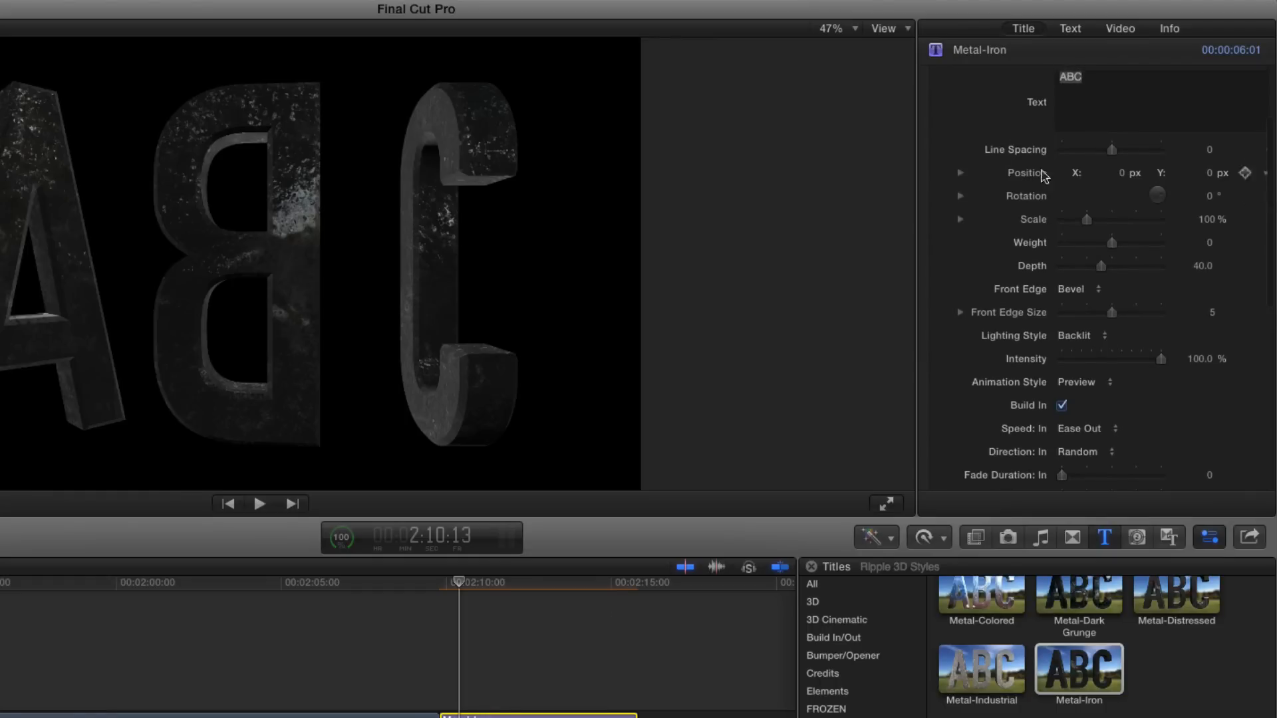
click(1061, 407)
scroll(1062, 286, down, 5)
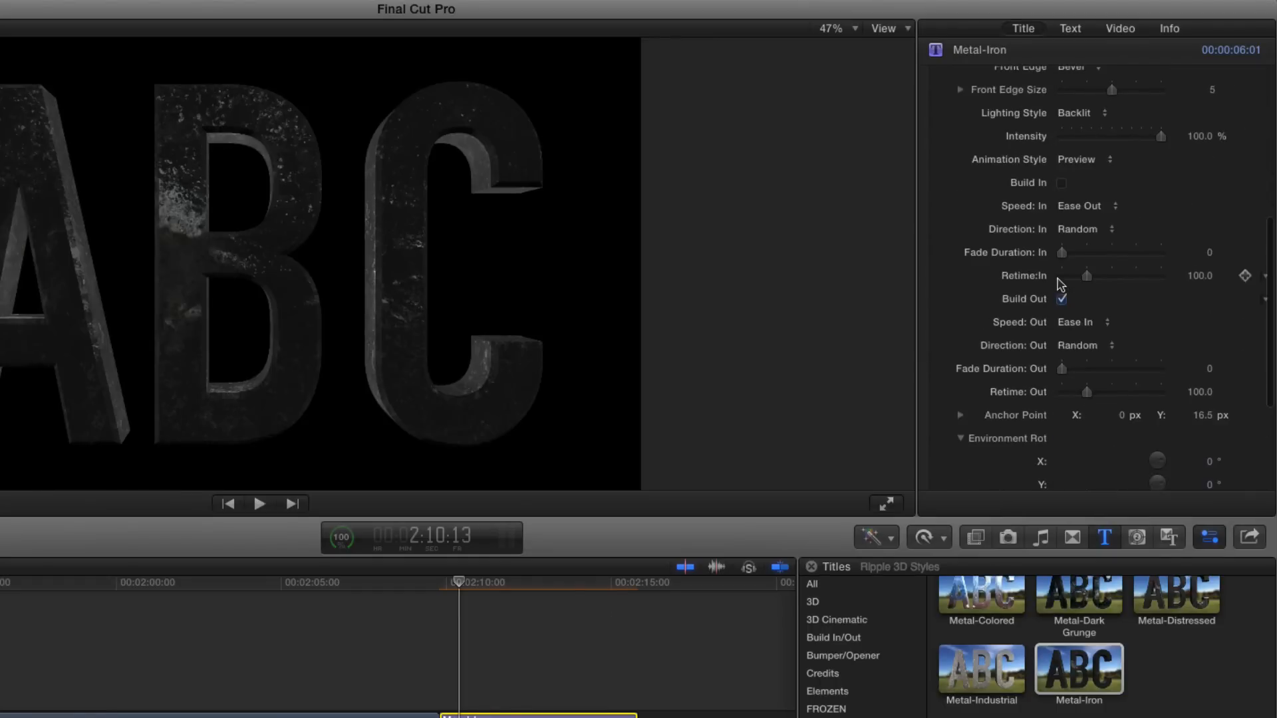
click(1061, 299)
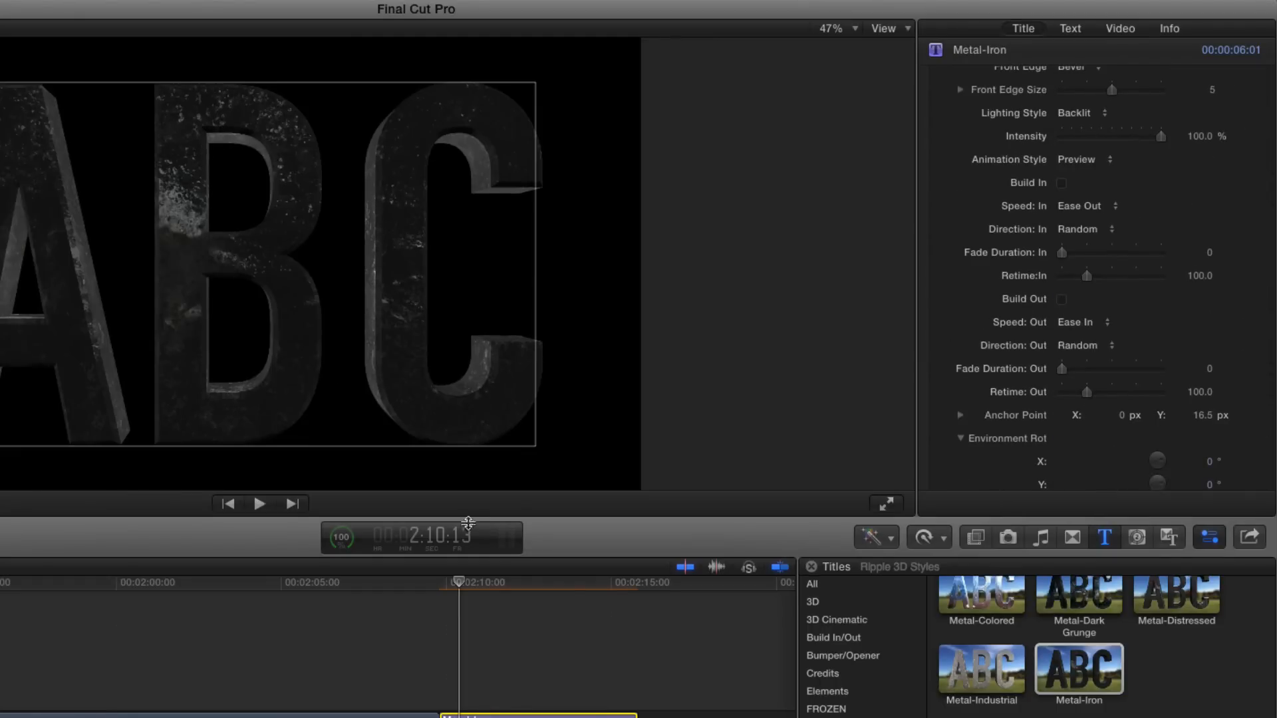
Step: Add an Environment Rot Y keyframe at the first frame of the Metal-Iron title
scroll(1028, 245, down, 5)
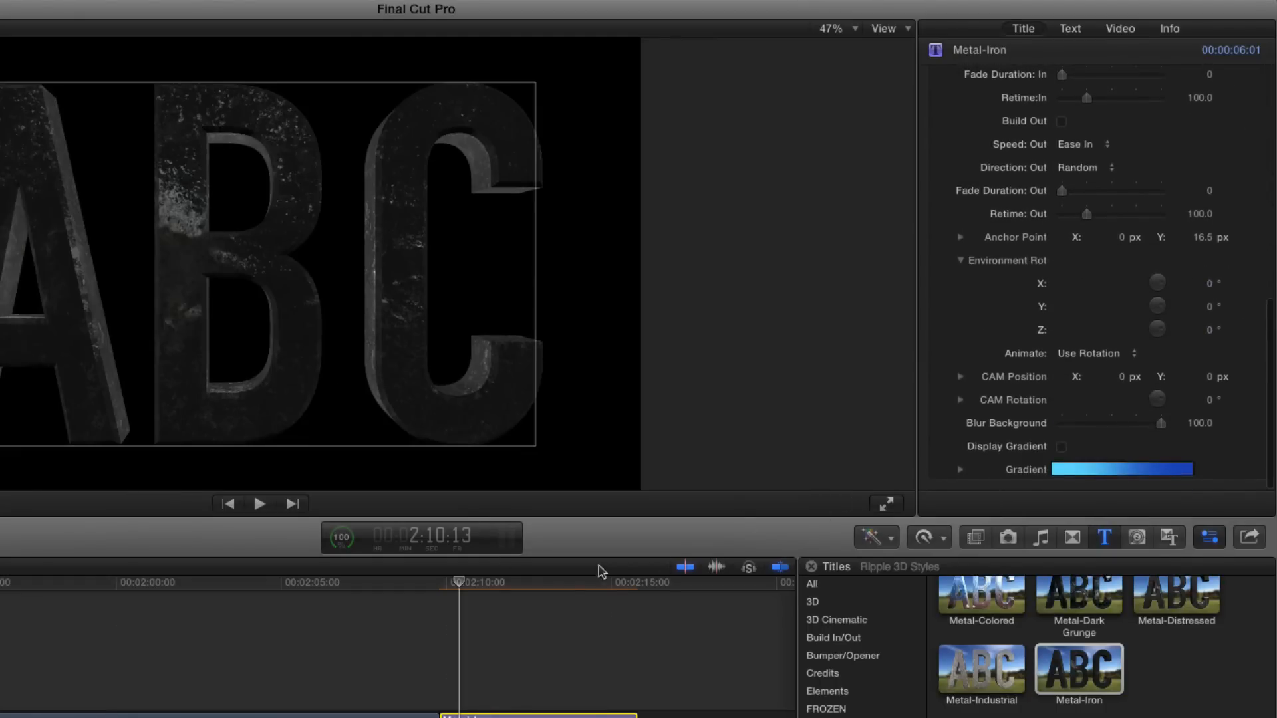
click(467, 585)
drag(467, 589, 448, 591)
scroll(1046, 323, down, 1)
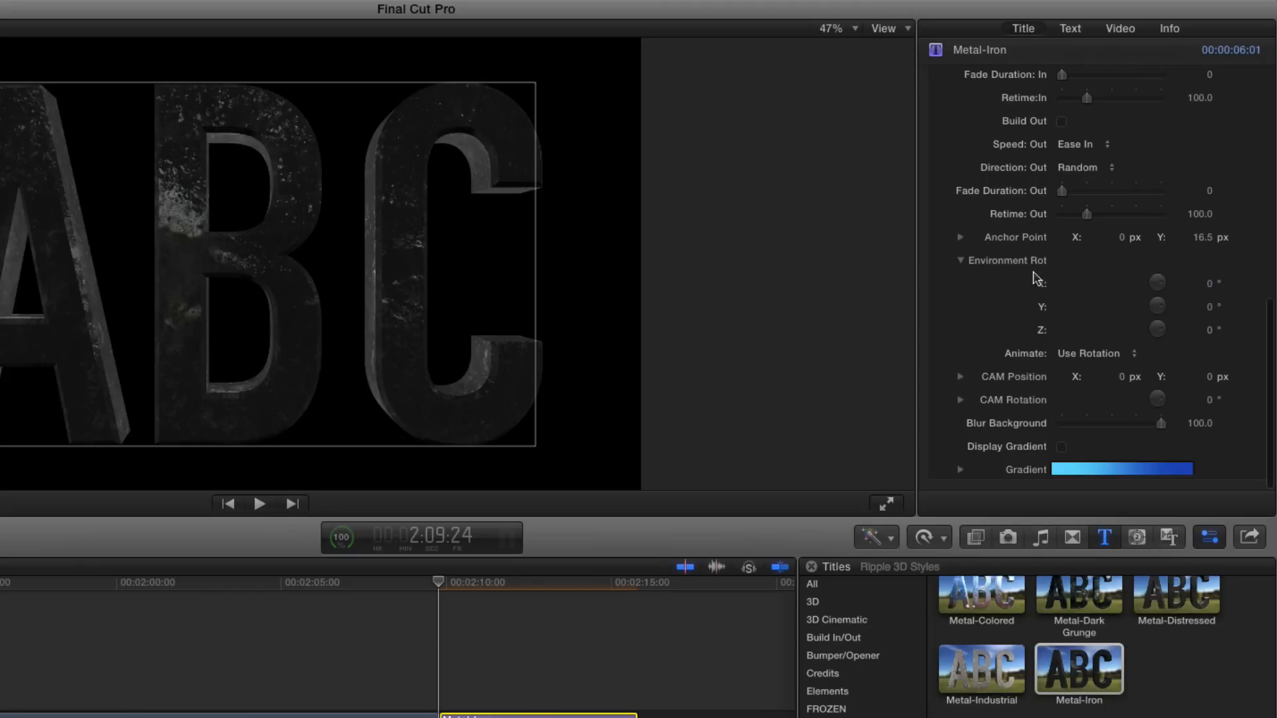
click(1245, 307)
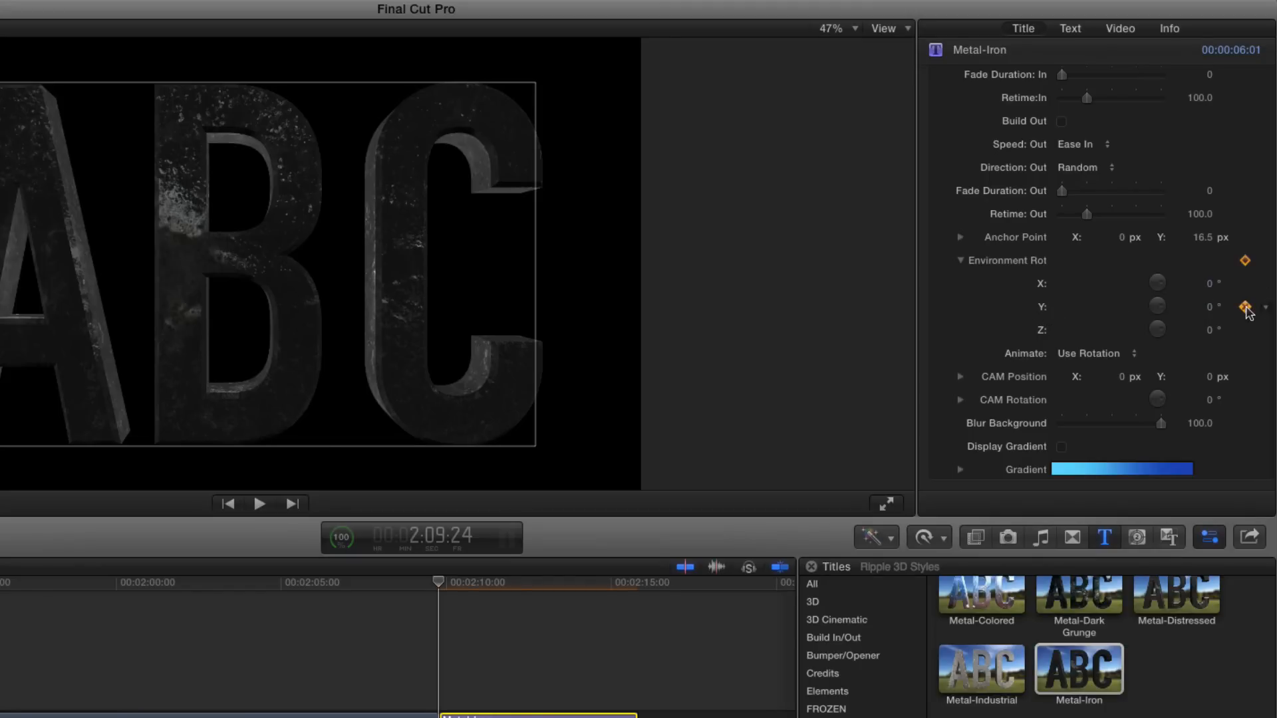
Step: Set Environment Rot Y to 90° at the last frame of the Metal-Iron title, keyframing the change
click(625, 585)
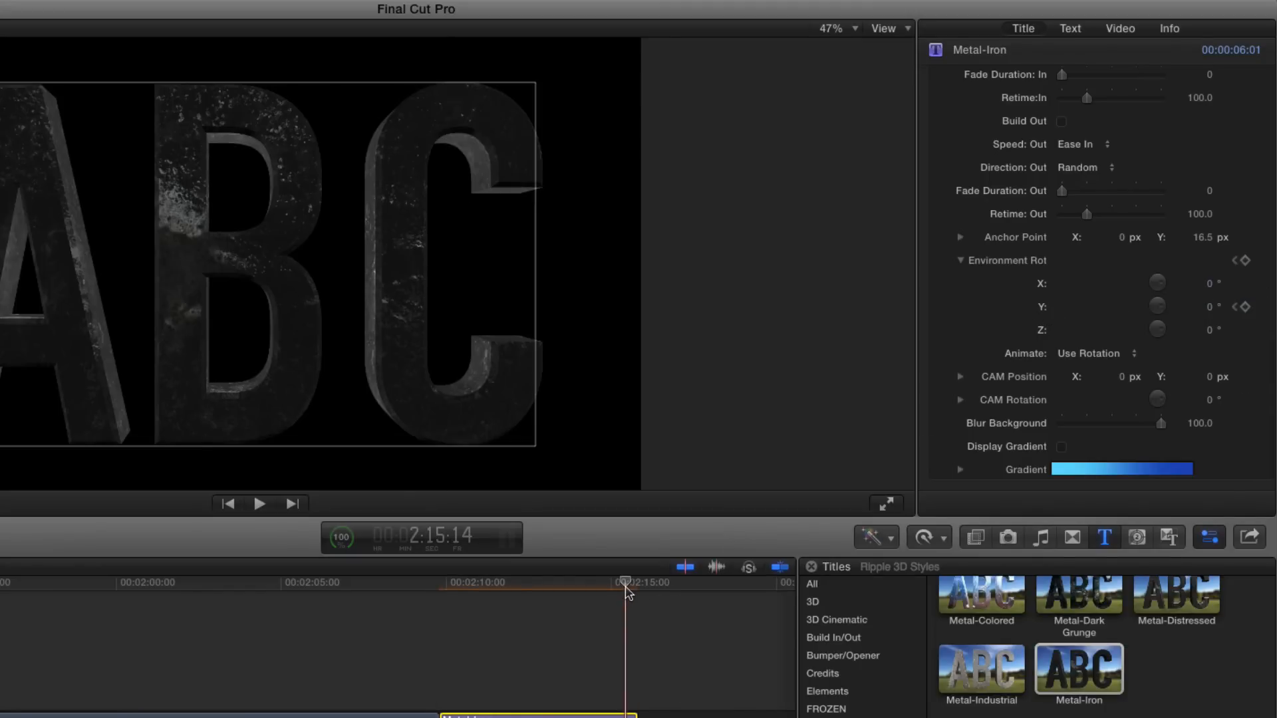
key(Down)
key(Left)
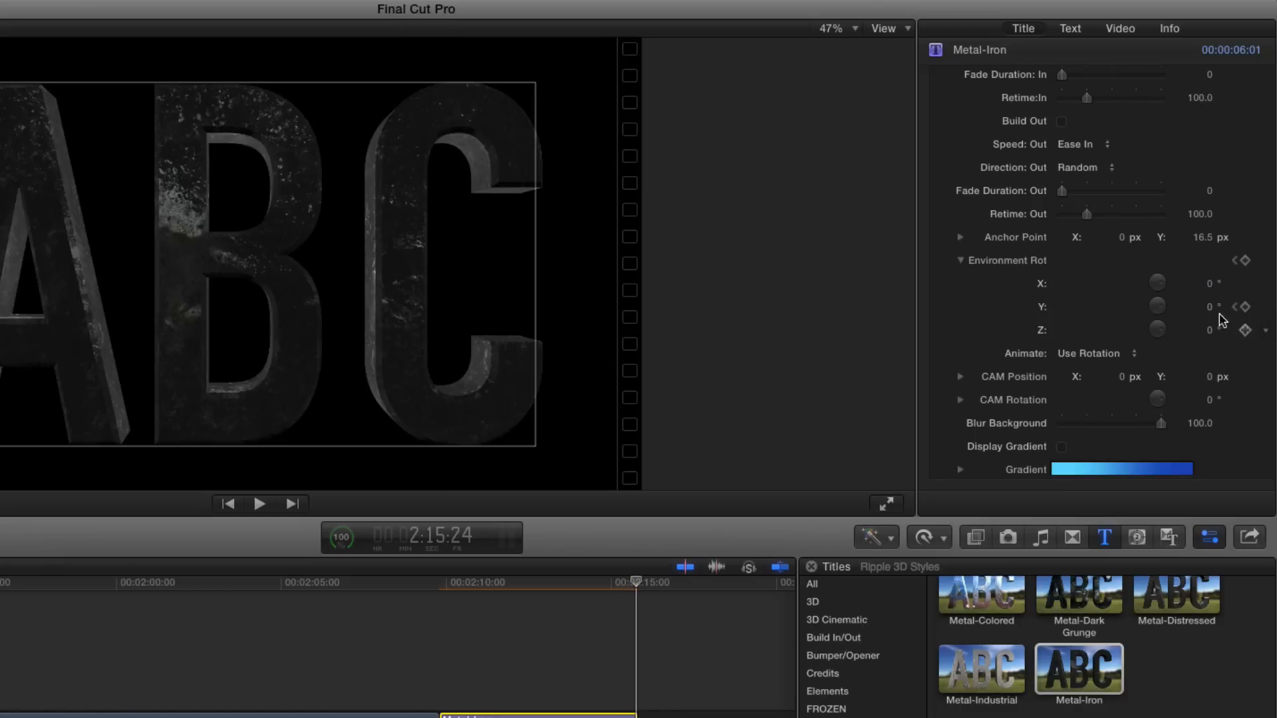
drag(1210, 309, 1211, 251)
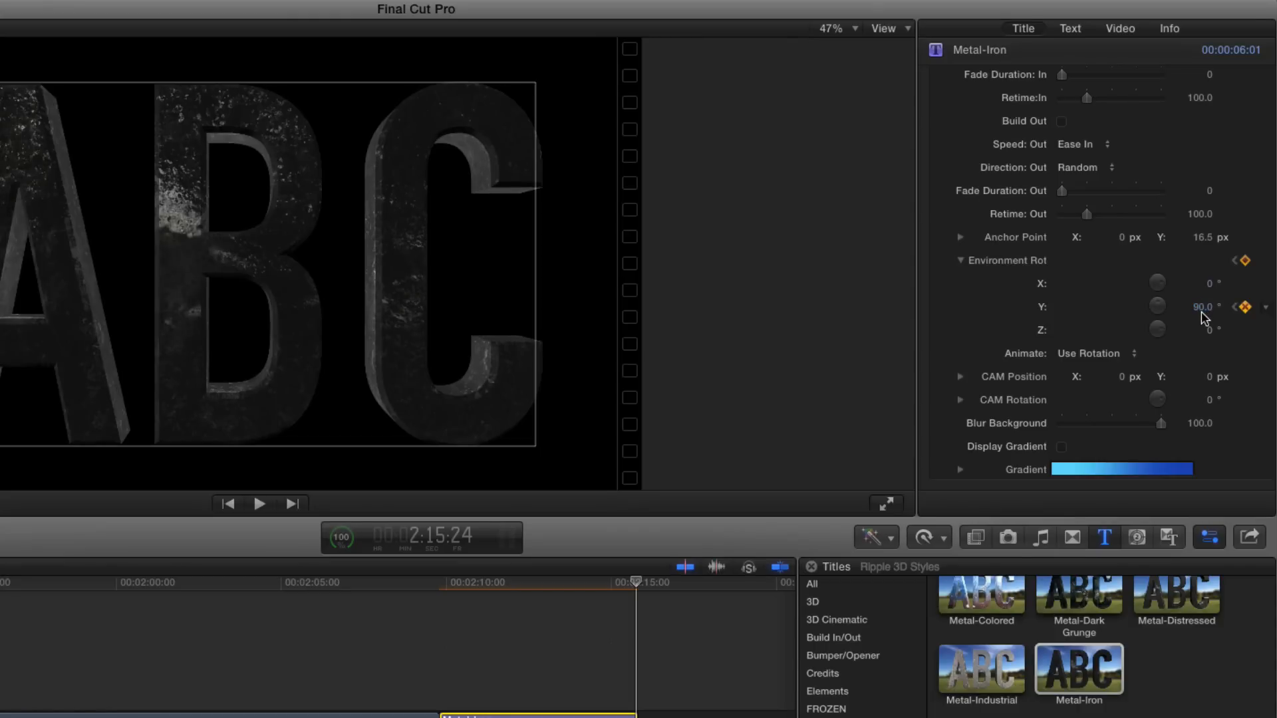
Step: Play back the Metal-Iron title to check the environment rotation, stop at about 2:14:26 and collapse Environment Rot
key(slash)
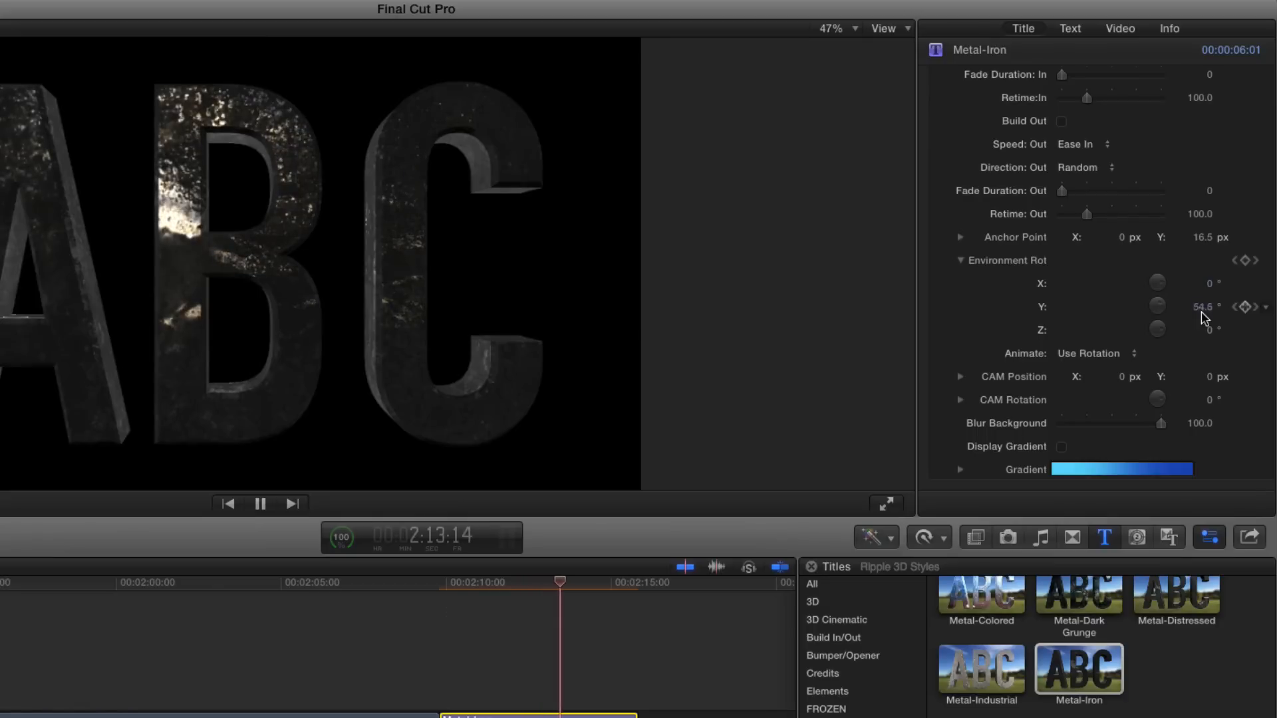
key(space)
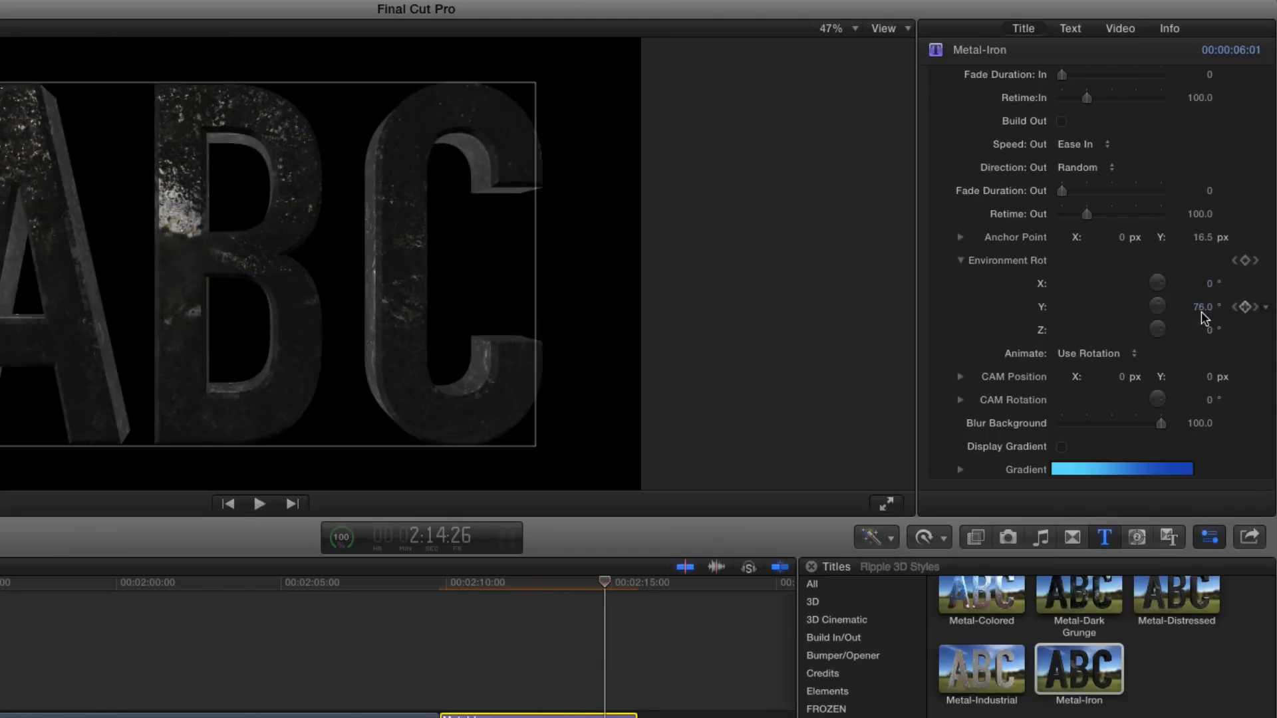
click(961, 261)
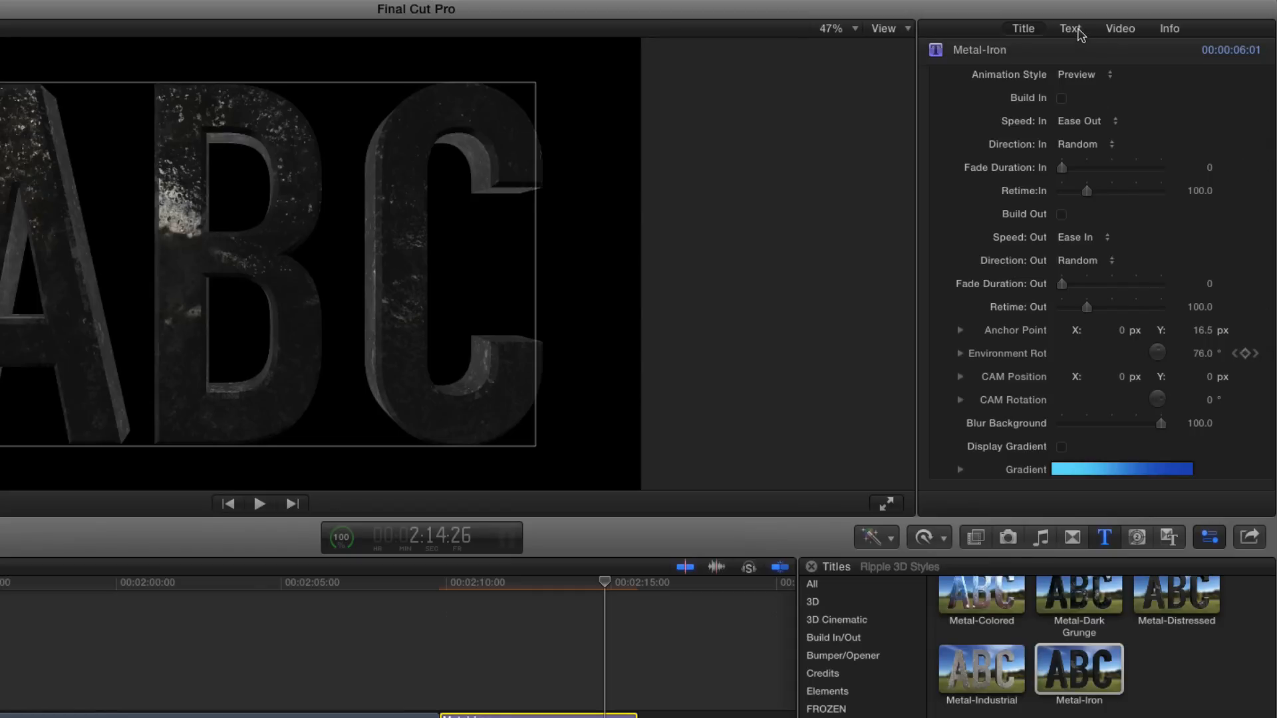
Step: Examine the text lighting and environment settings of the Metal-Iron title, and return to the title parameters
click(1070, 28)
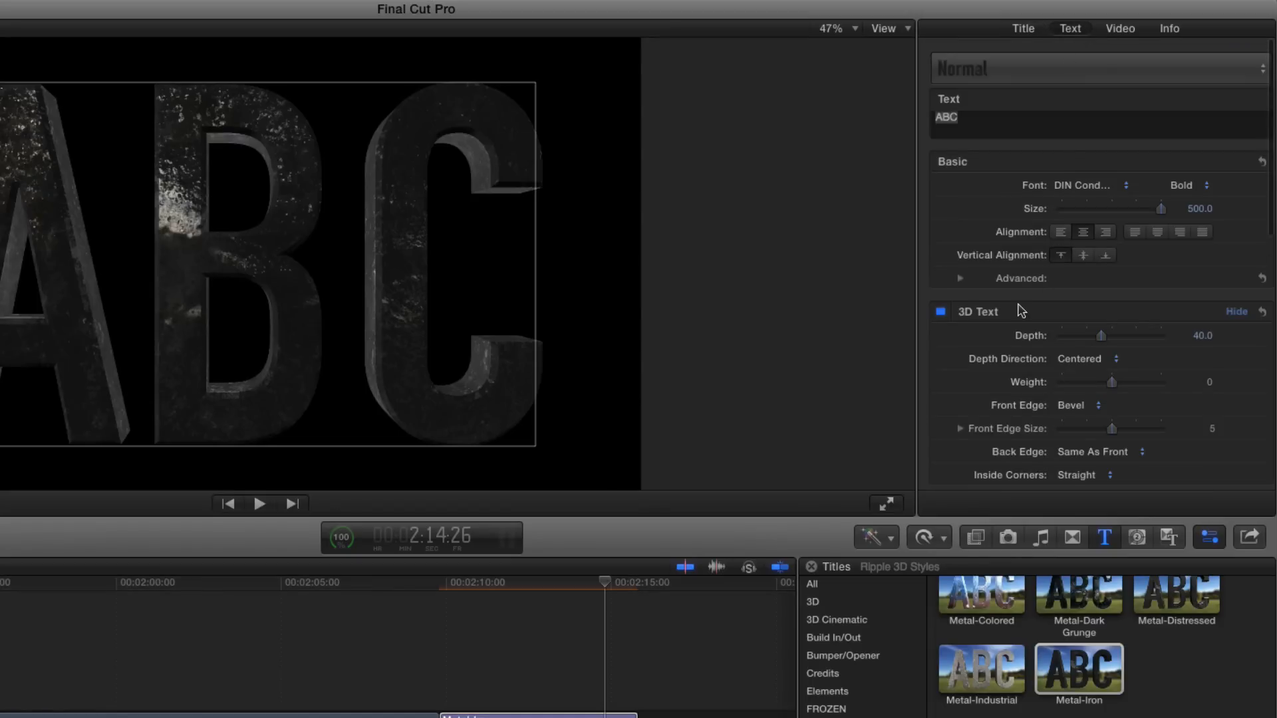
scroll(1021, 311, down, 6)
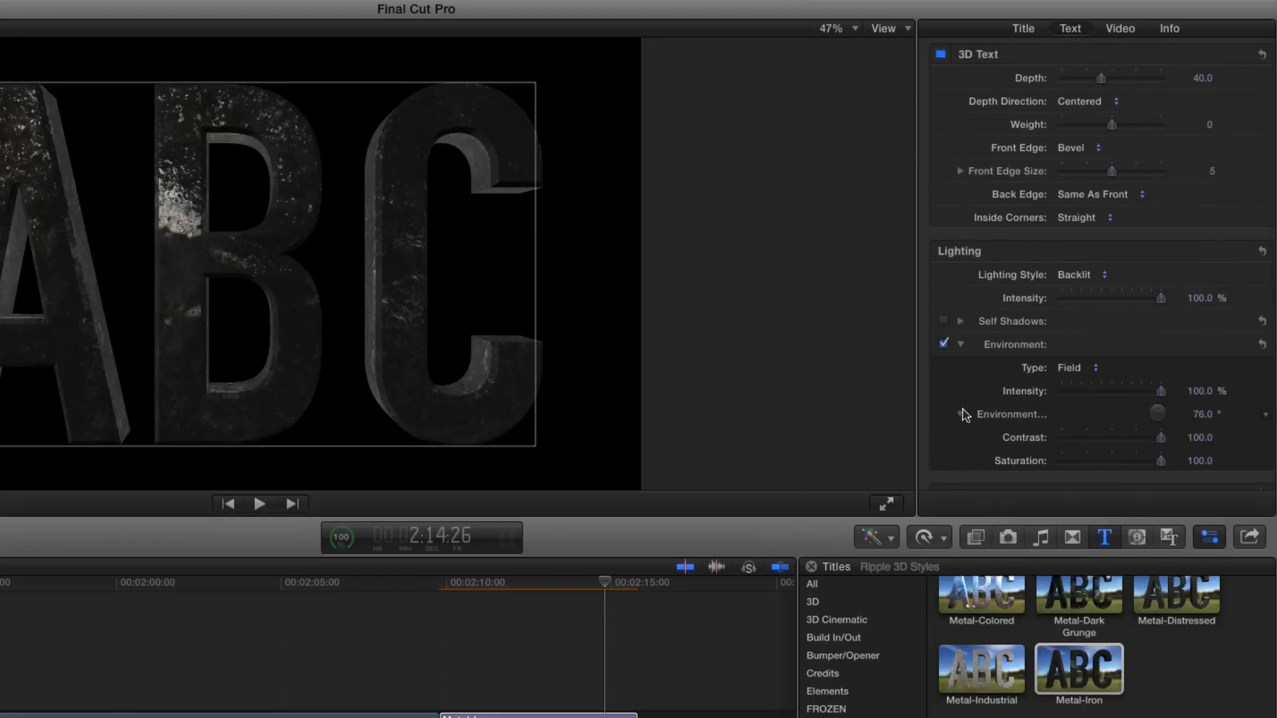
click(1024, 30)
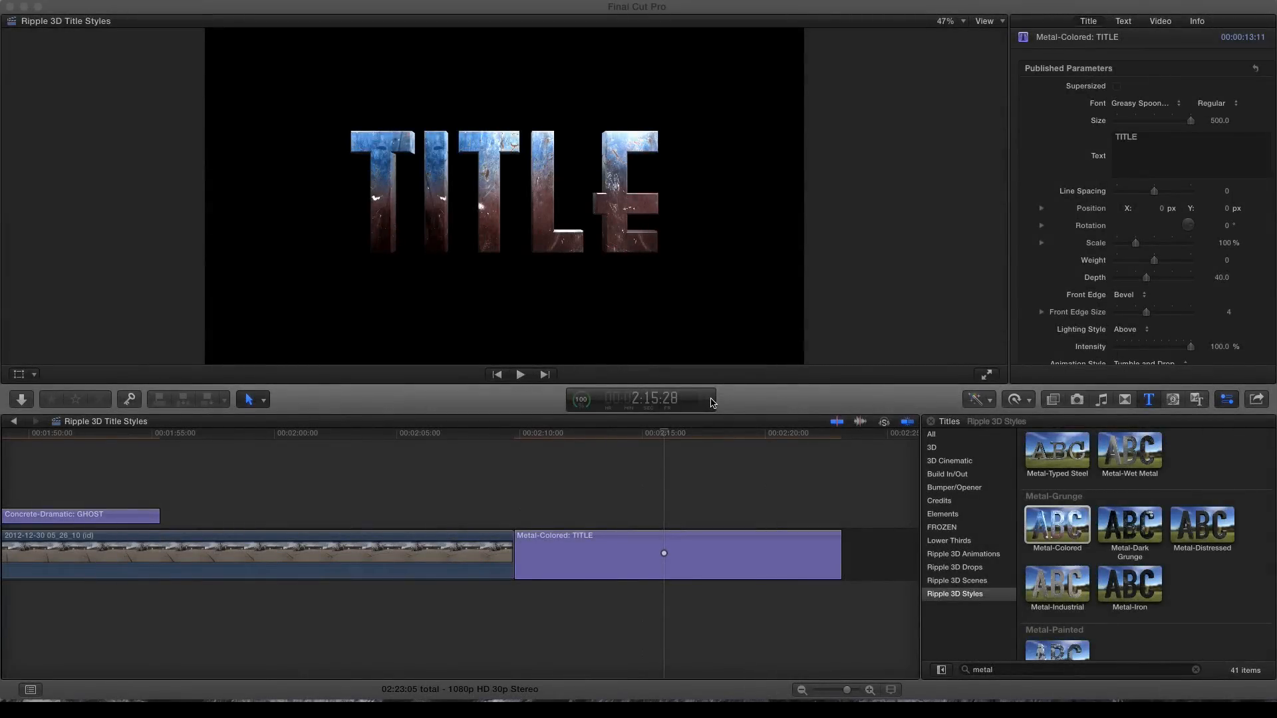
Step: Play the Metal-Colored title from its start, park the playhead at about 2:16:05 and review the title's animation settings
click(668, 435)
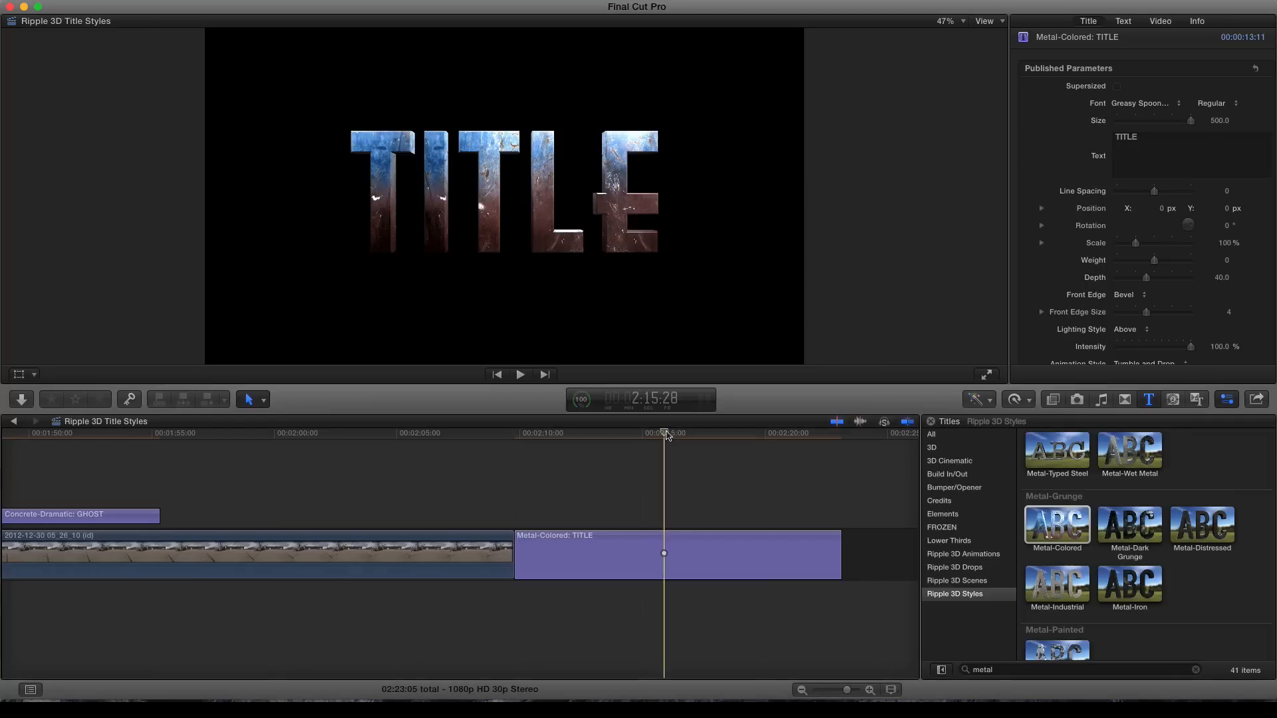
drag(664, 436, 522, 441)
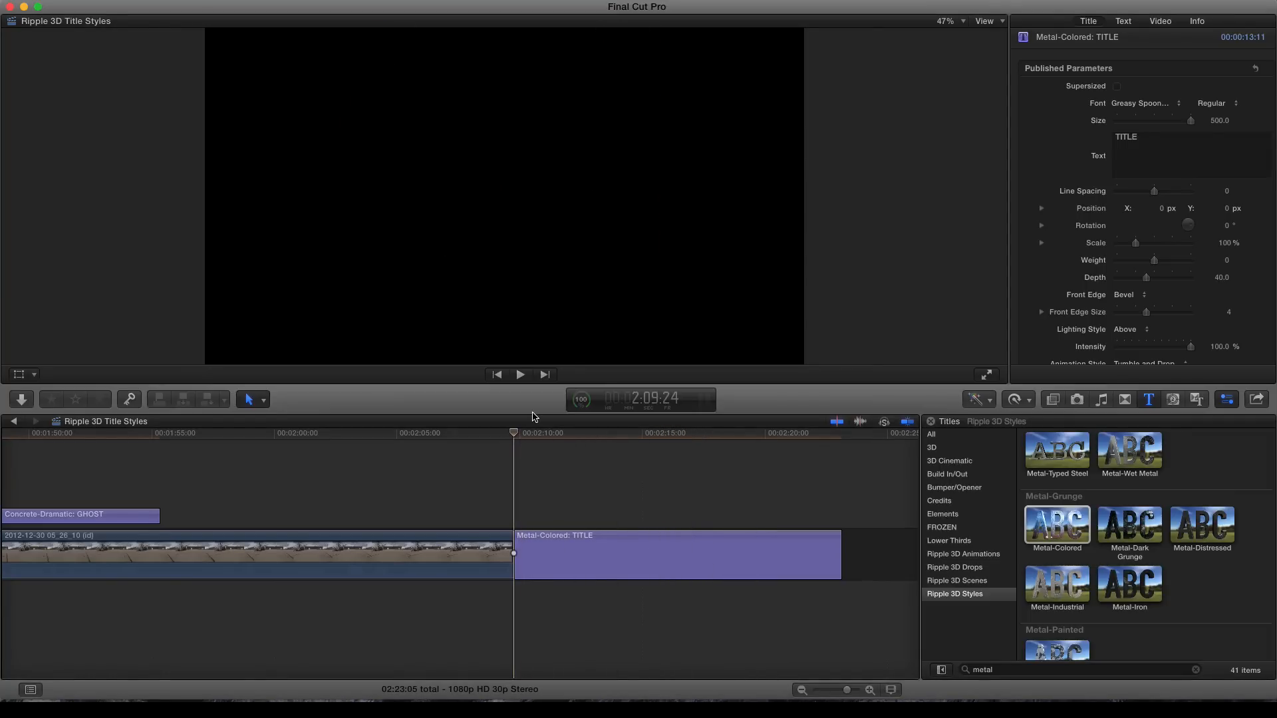
key(space)
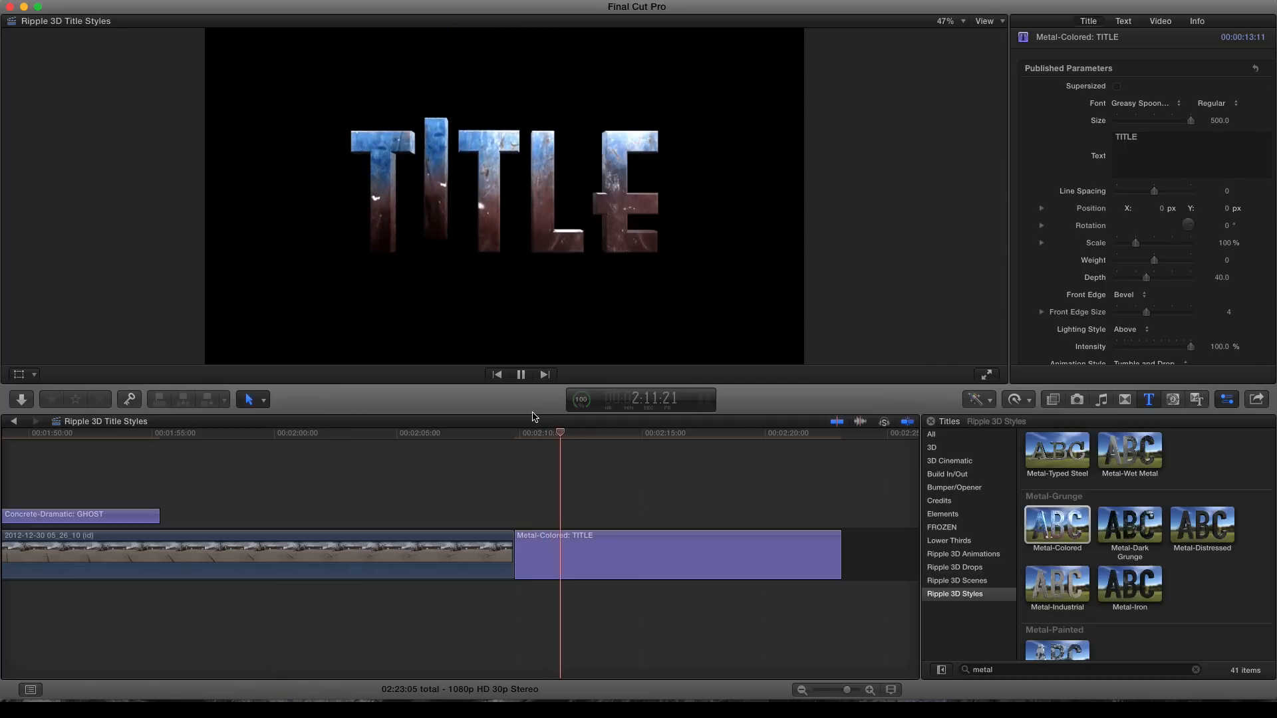
key(space)
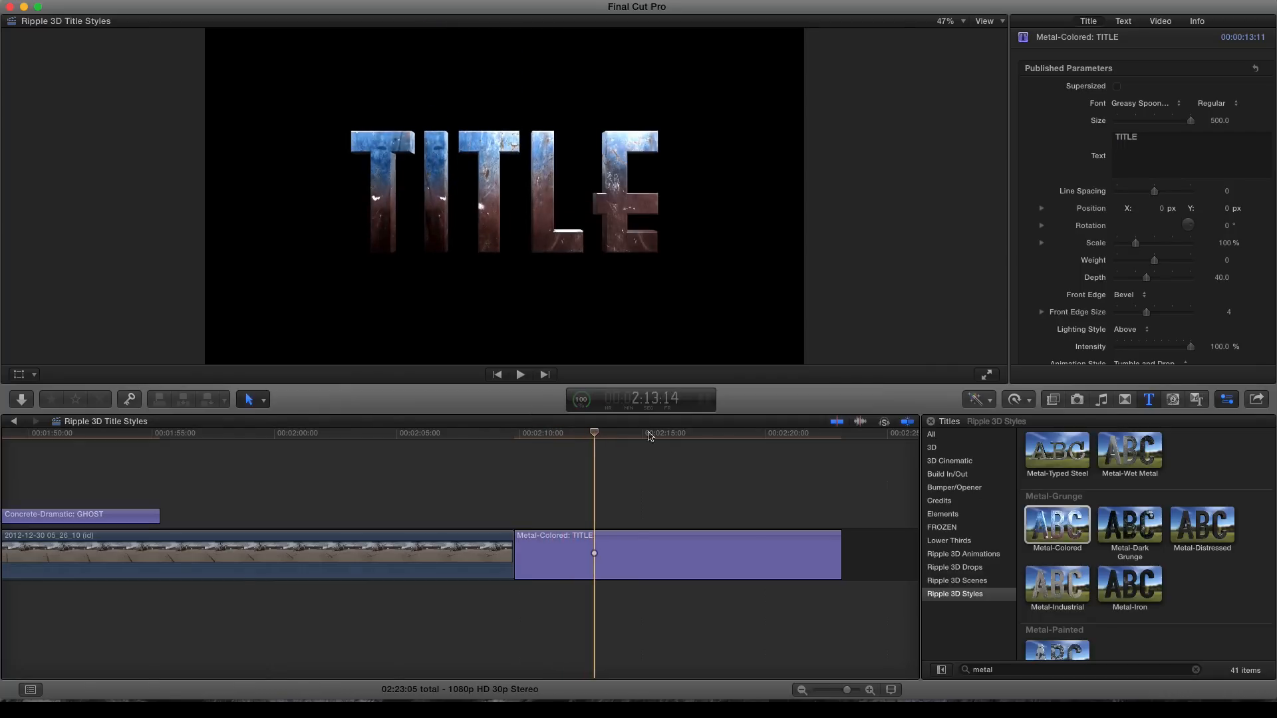
drag(600, 439, 670, 435)
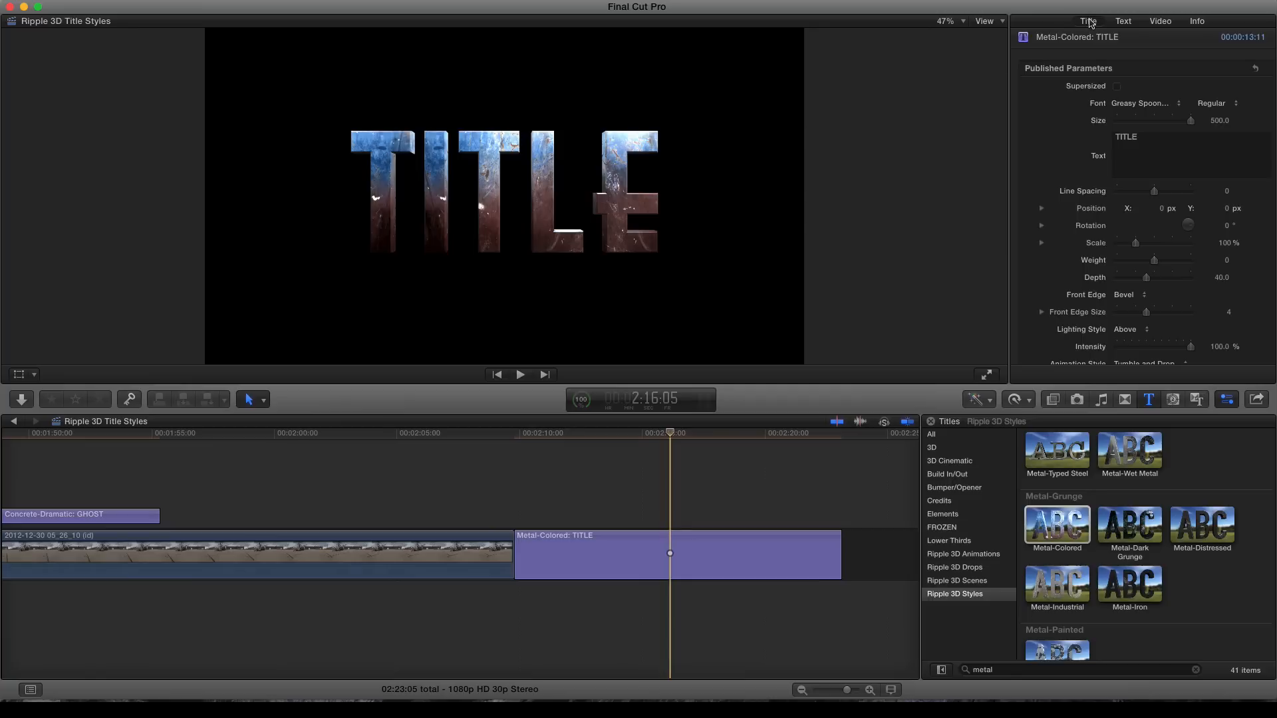
scroll(1075, 186, down, 5)
scroll(1076, 187, down, 3)
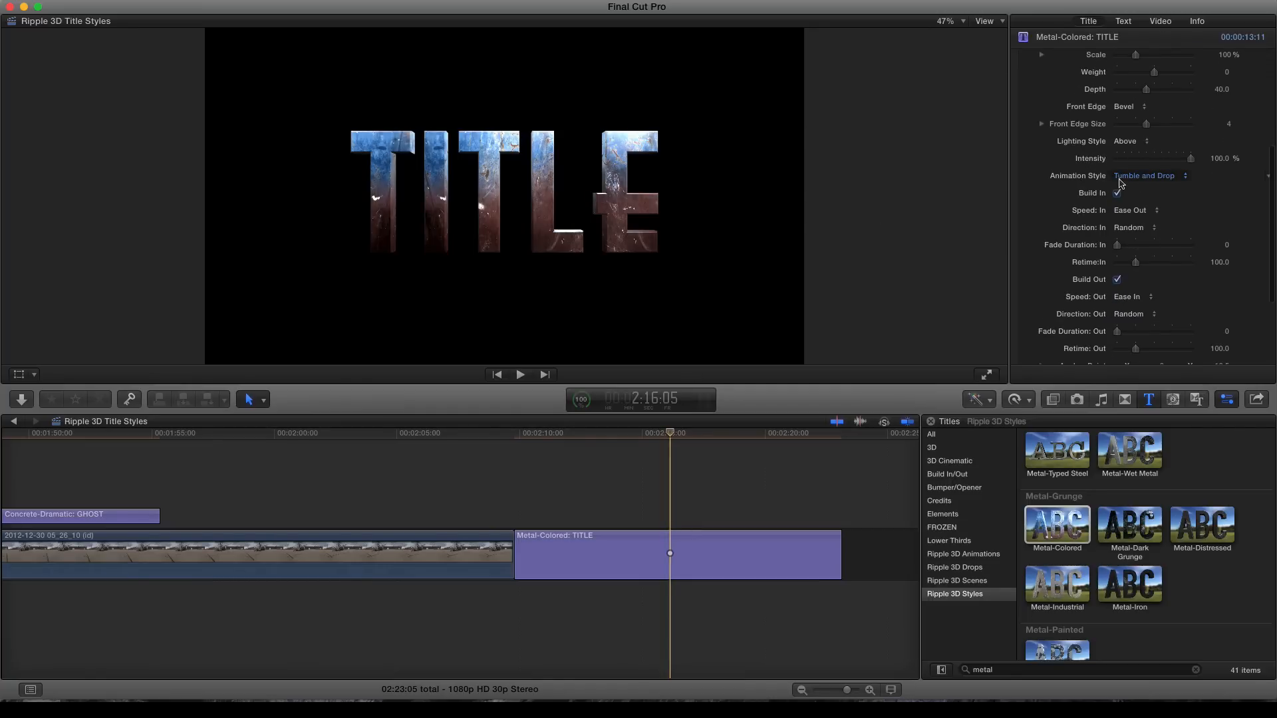
Step: Add Position and Rotation keyframes to the Metal-Colored title at 2:13:19, after its build-in, and expand both parameters
click(533, 433)
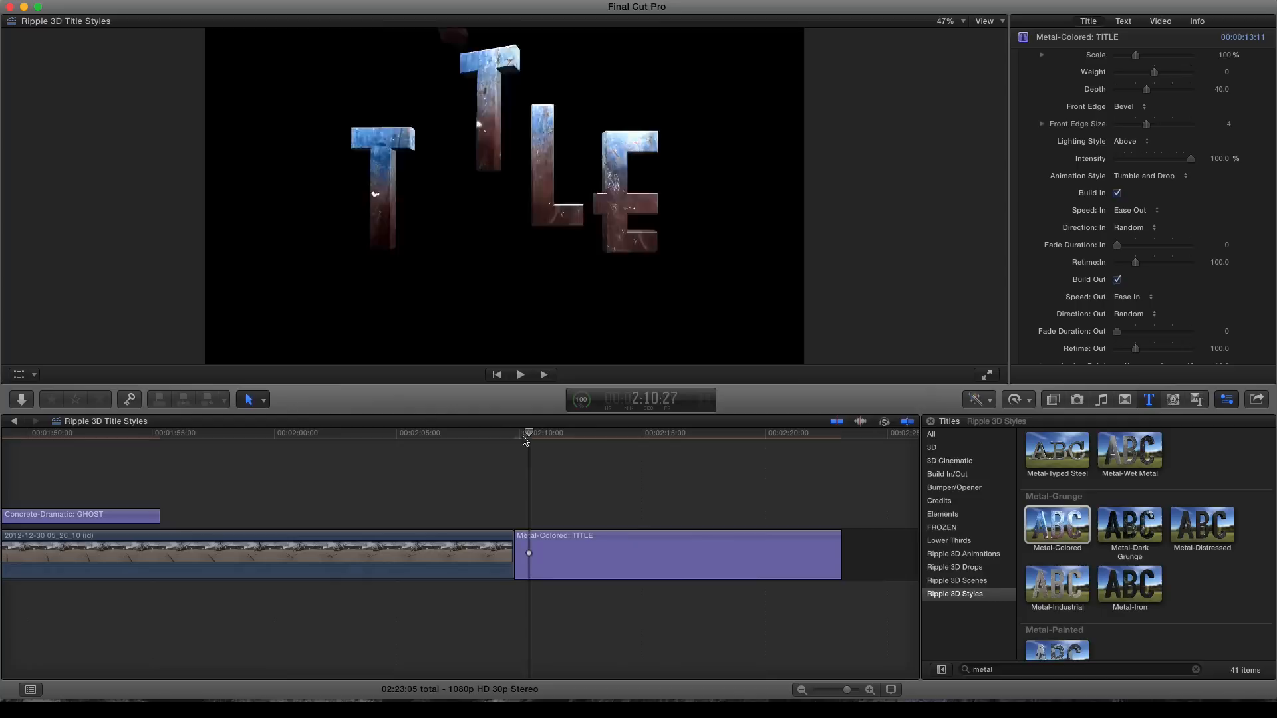
drag(564, 436, 608, 436)
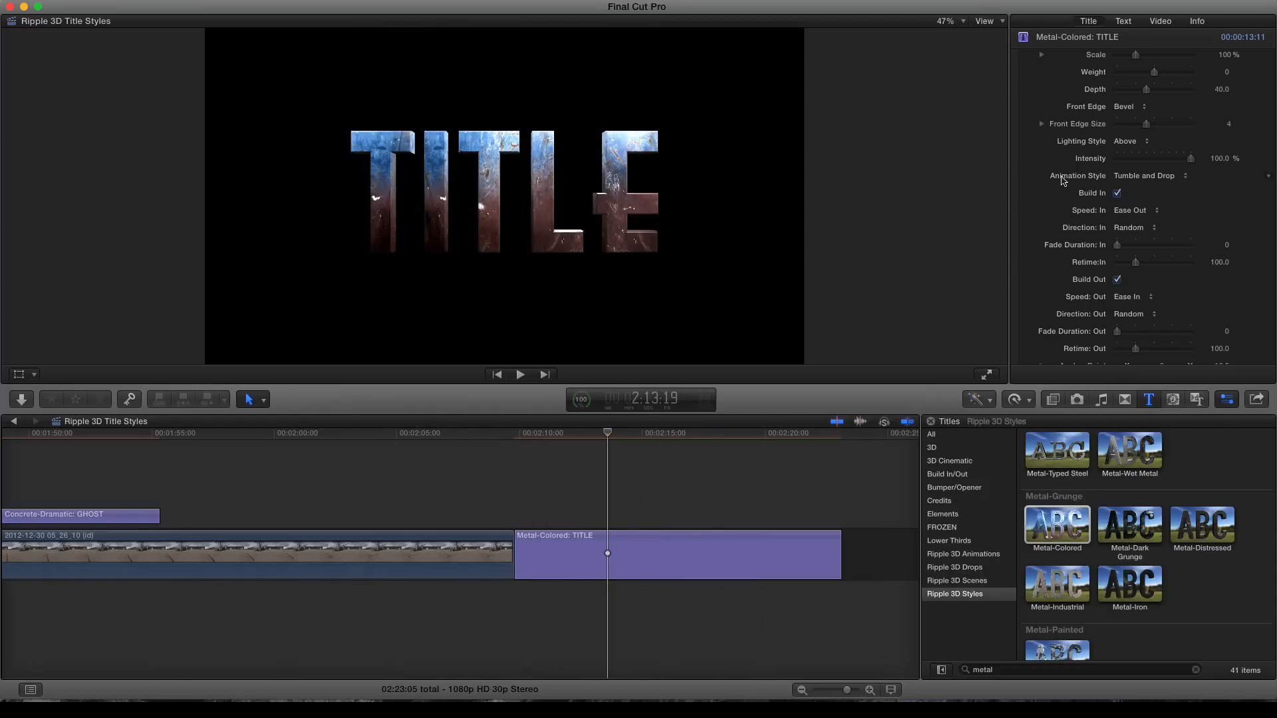
scroll(1063, 180, up, 5)
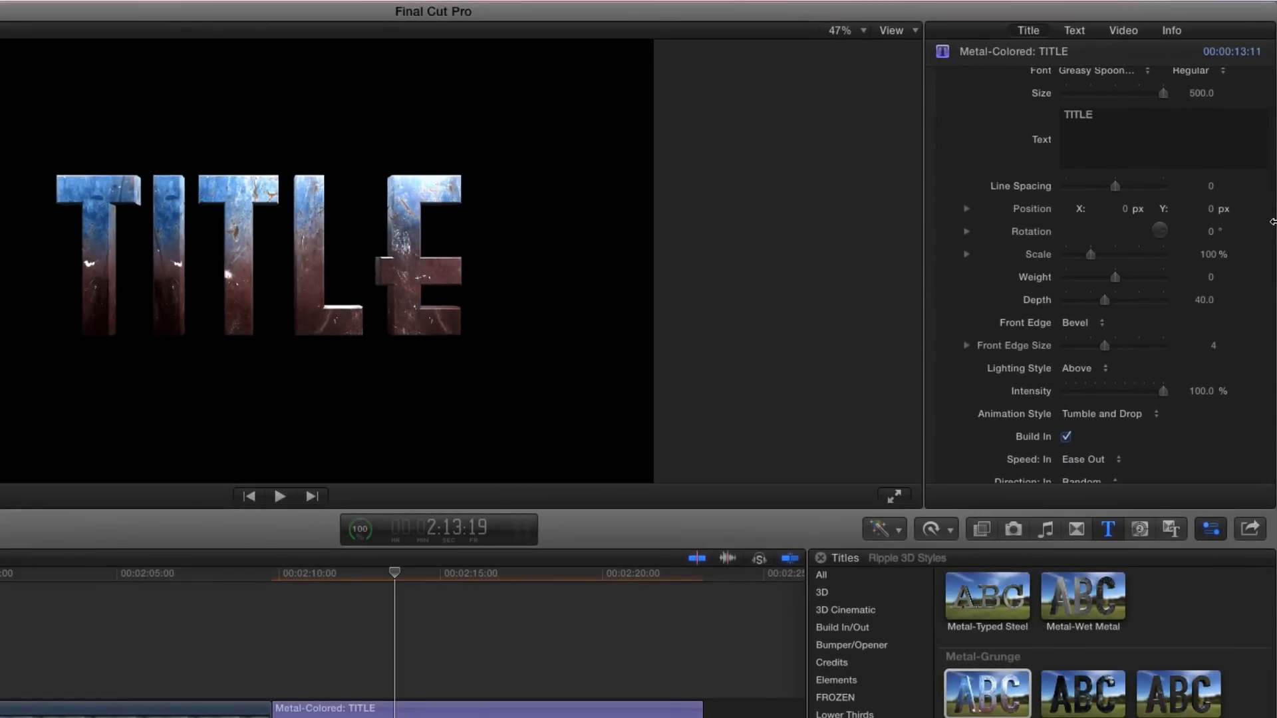
click(1246, 209)
click(1246, 231)
click(966, 210)
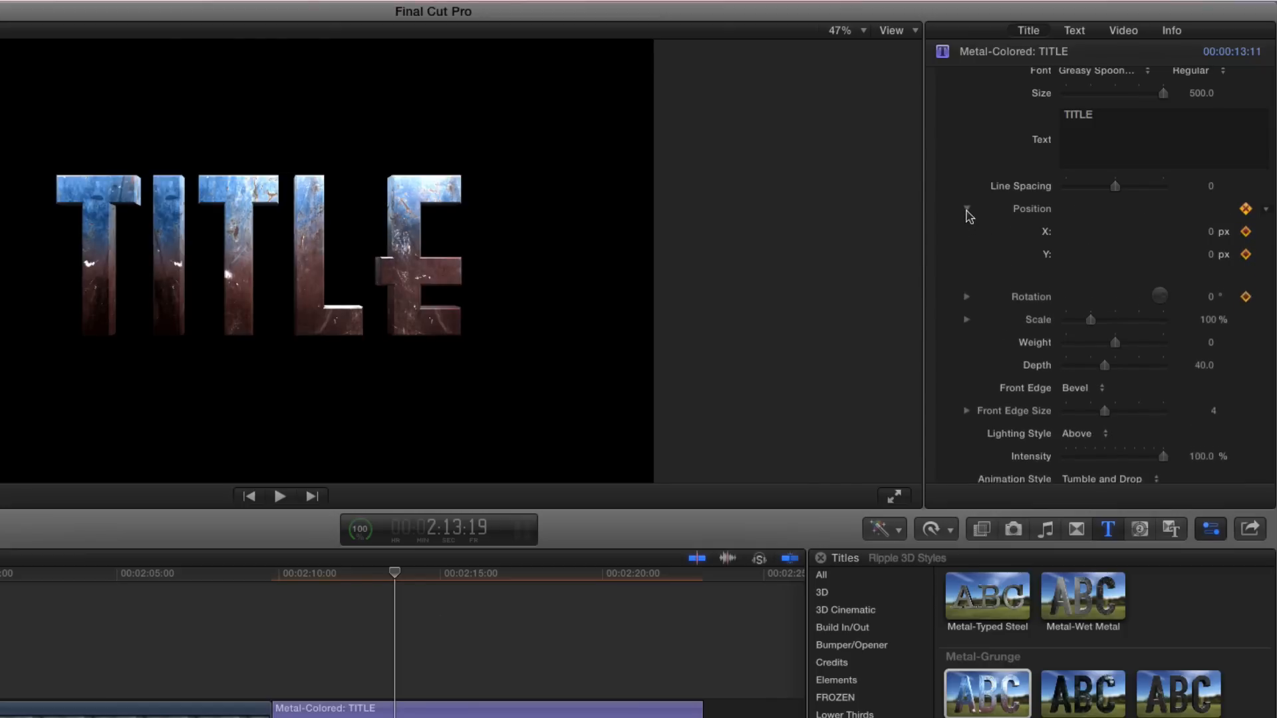
click(967, 301)
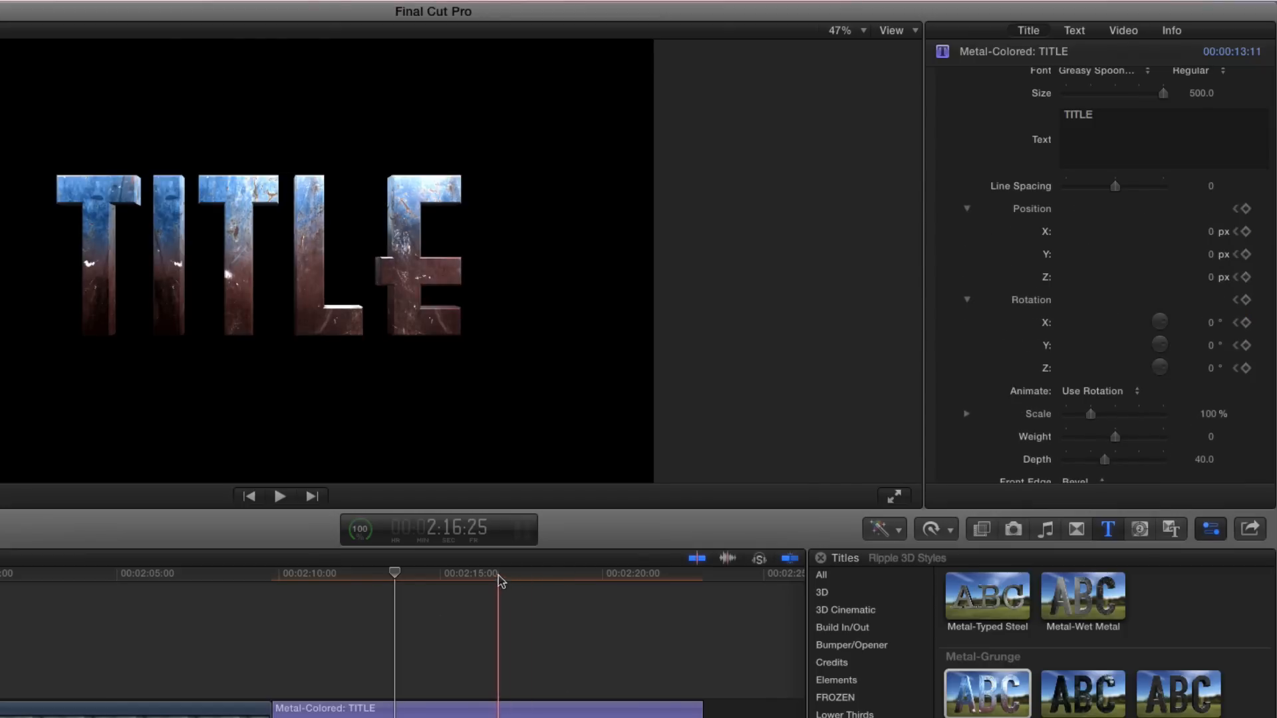
Step: Set the title's Rotation to about -32.5° in X and 24° in Y at 2:19:12, keyframing the change
drag(514, 575, 582, 577)
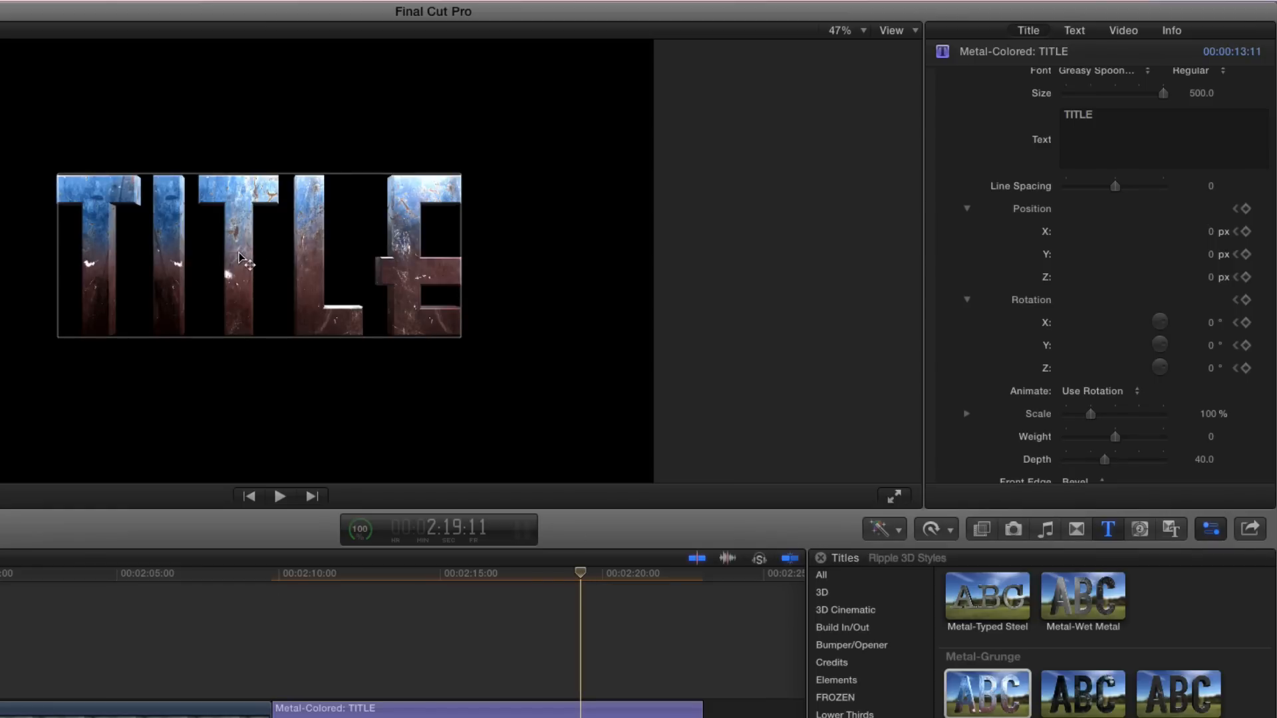
click(240, 259)
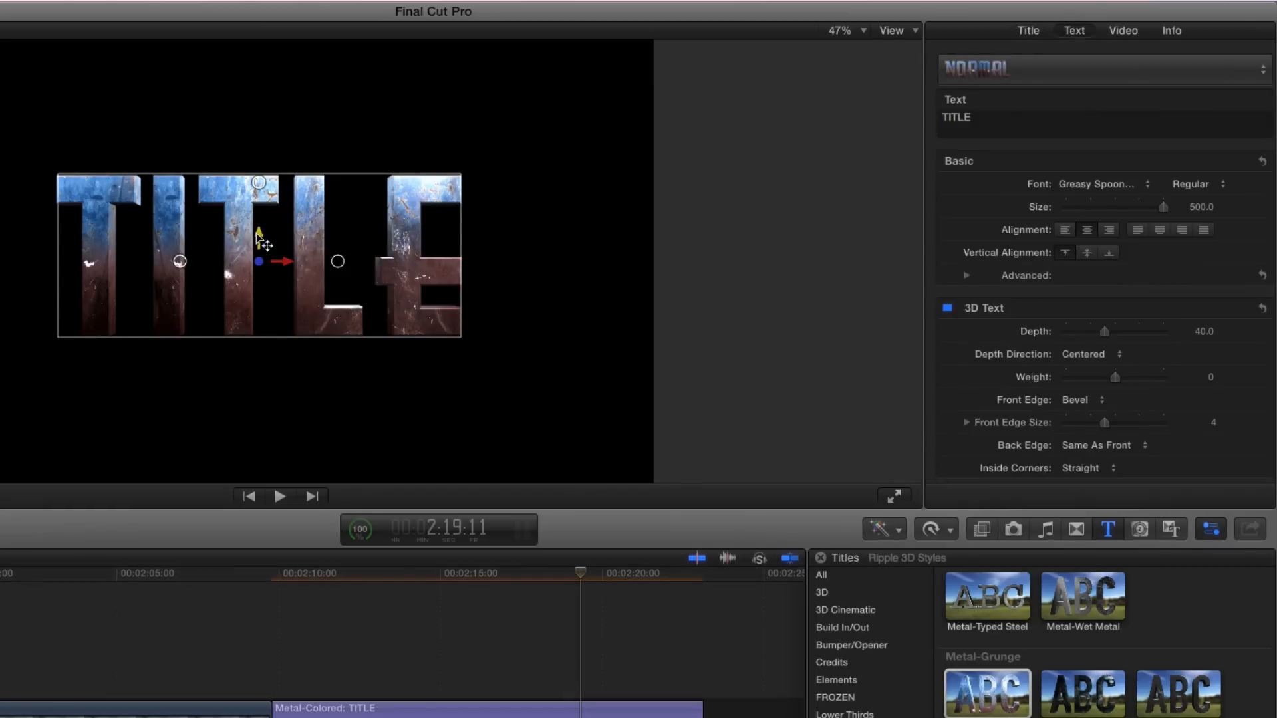
click(582, 574)
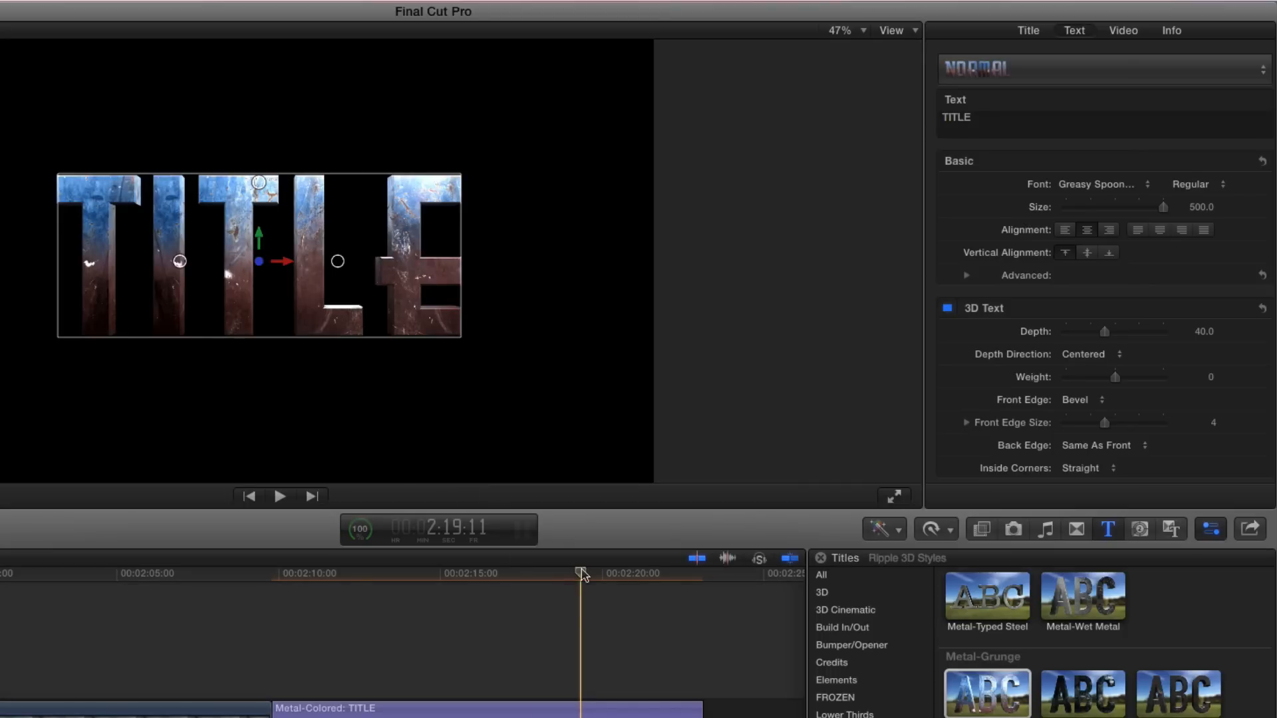
click(1030, 31)
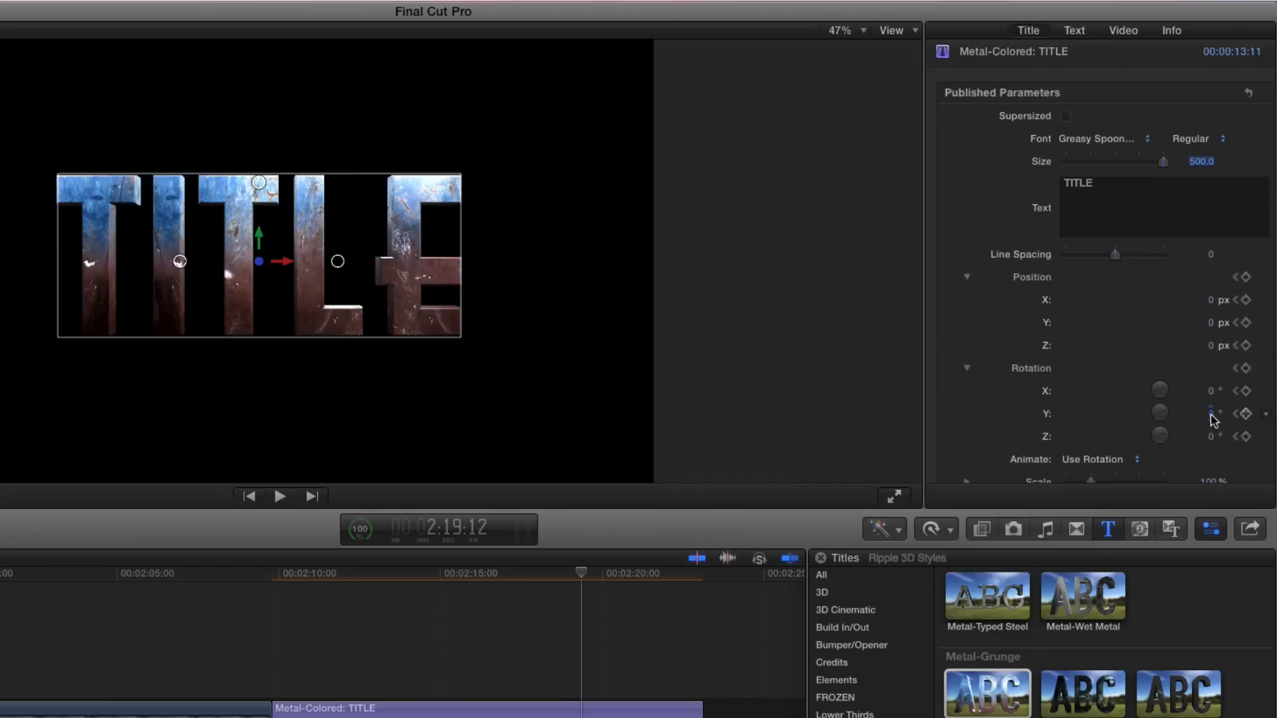
drag(1212, 419, 1197, 391)
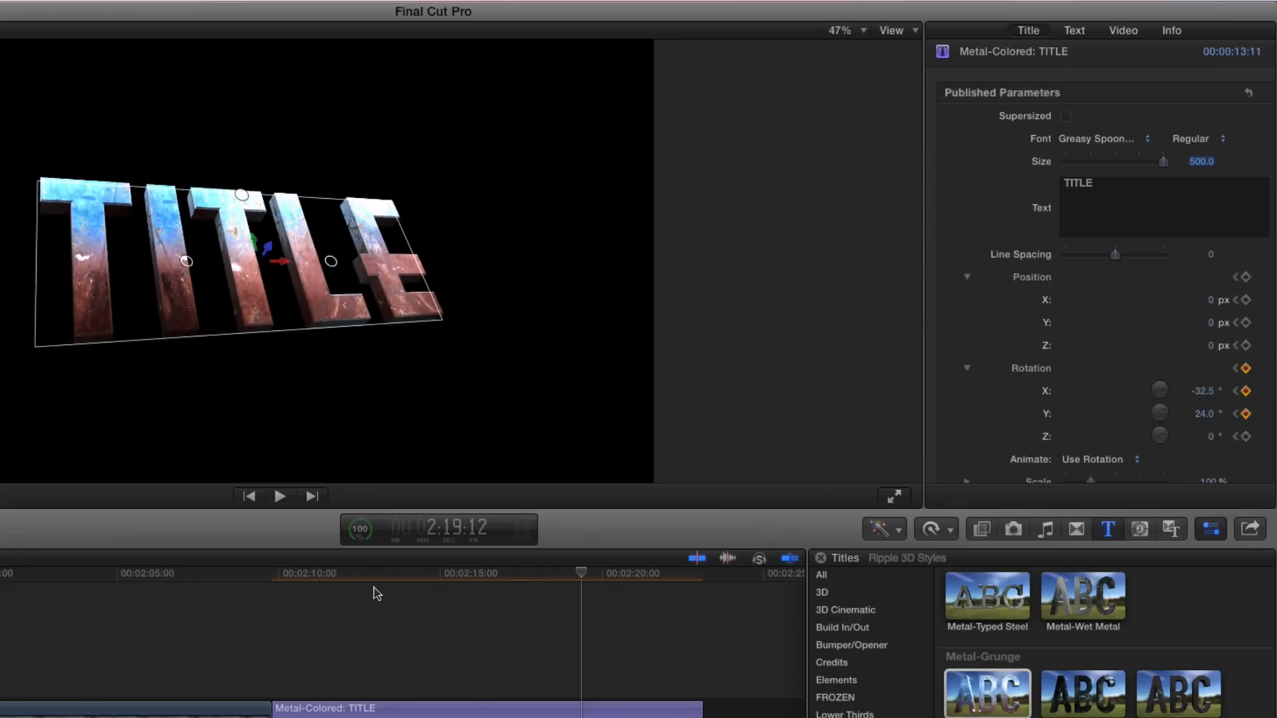
Step: Play back the Metal-Colored title from its start to check the rotation, and stop at about 2:15:24
click(290, 575)
key(space)
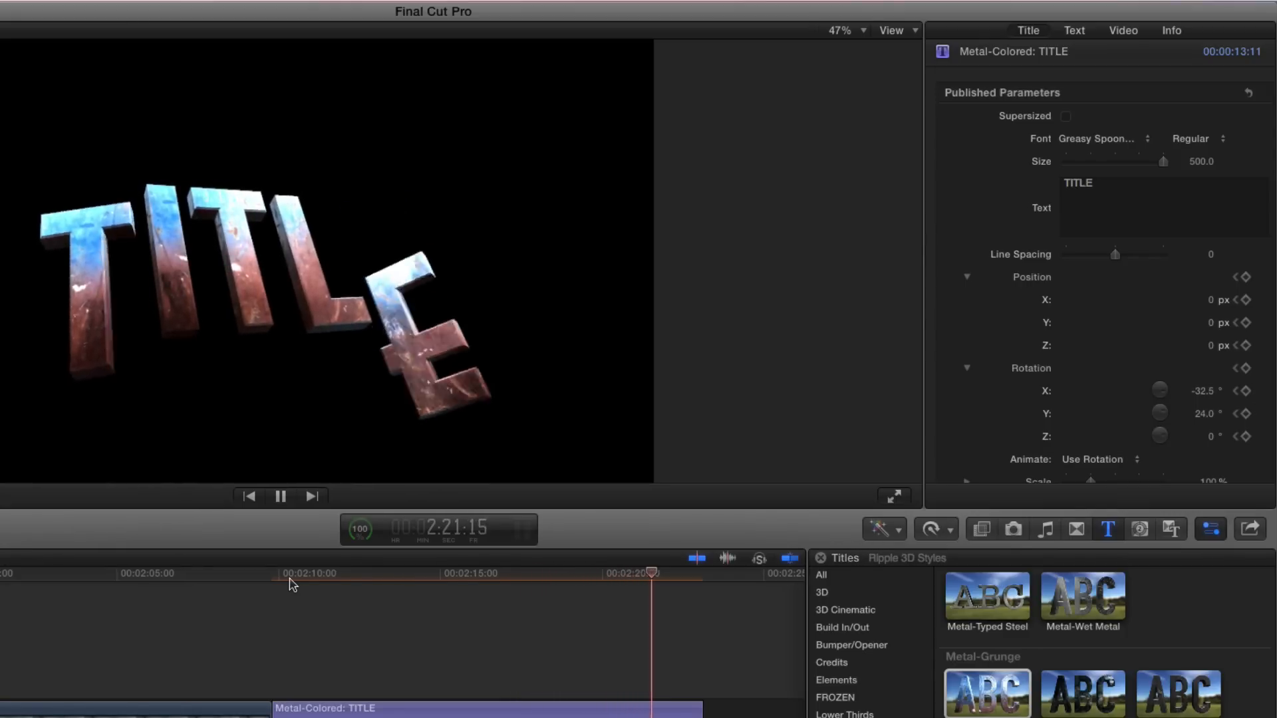
click(464, 574)
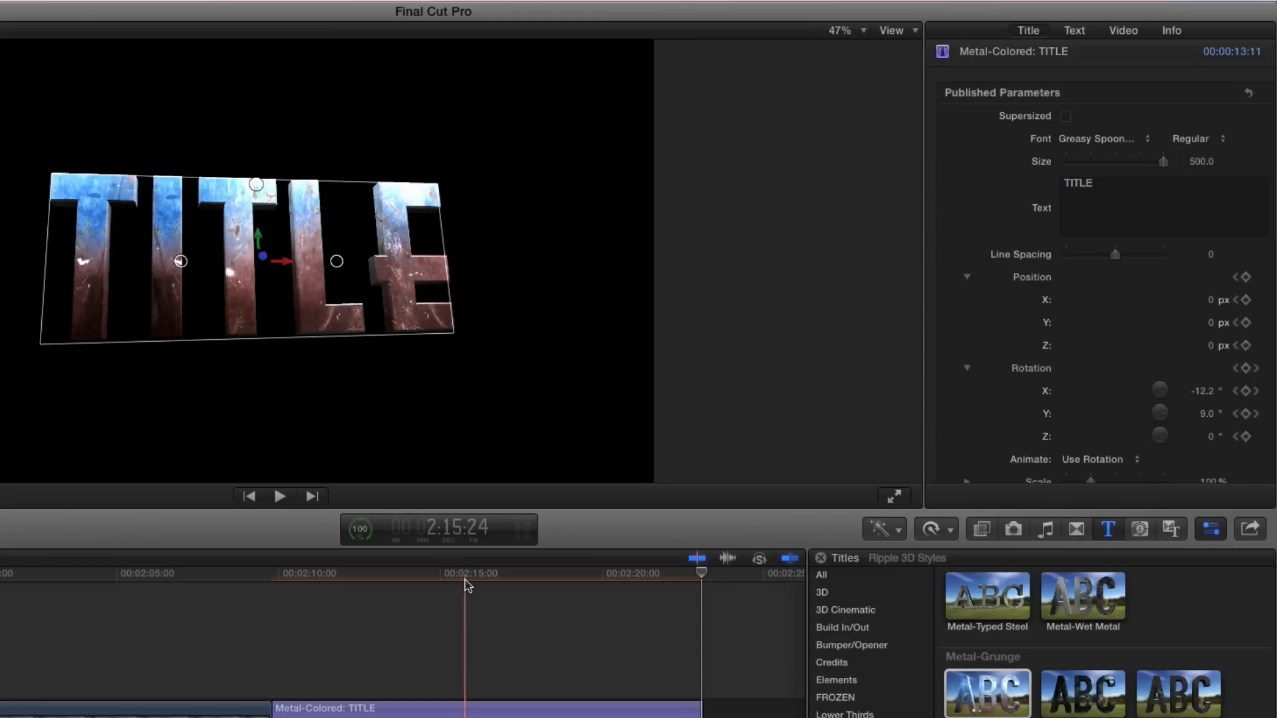
Step: Show the title's video animation and retime its keyframes, the first to about 2:11:18 and the last to about 2:20:29
click(445, 709)
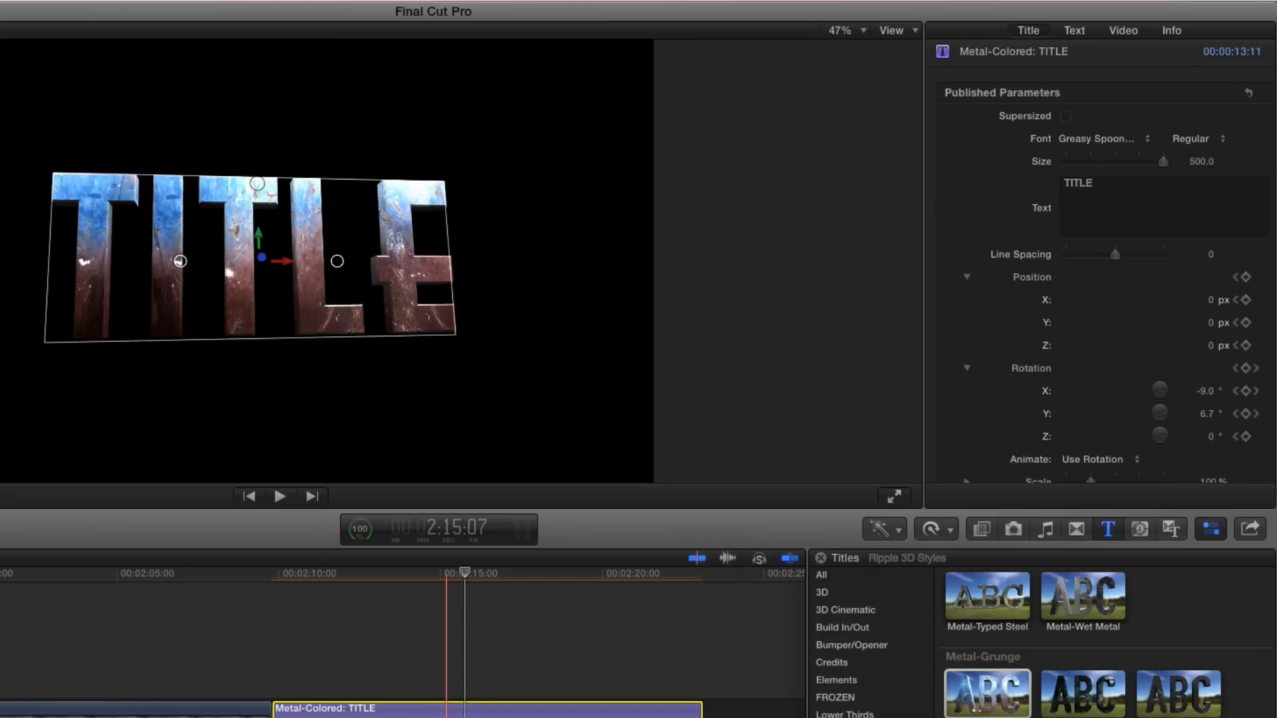
click(22, 1)
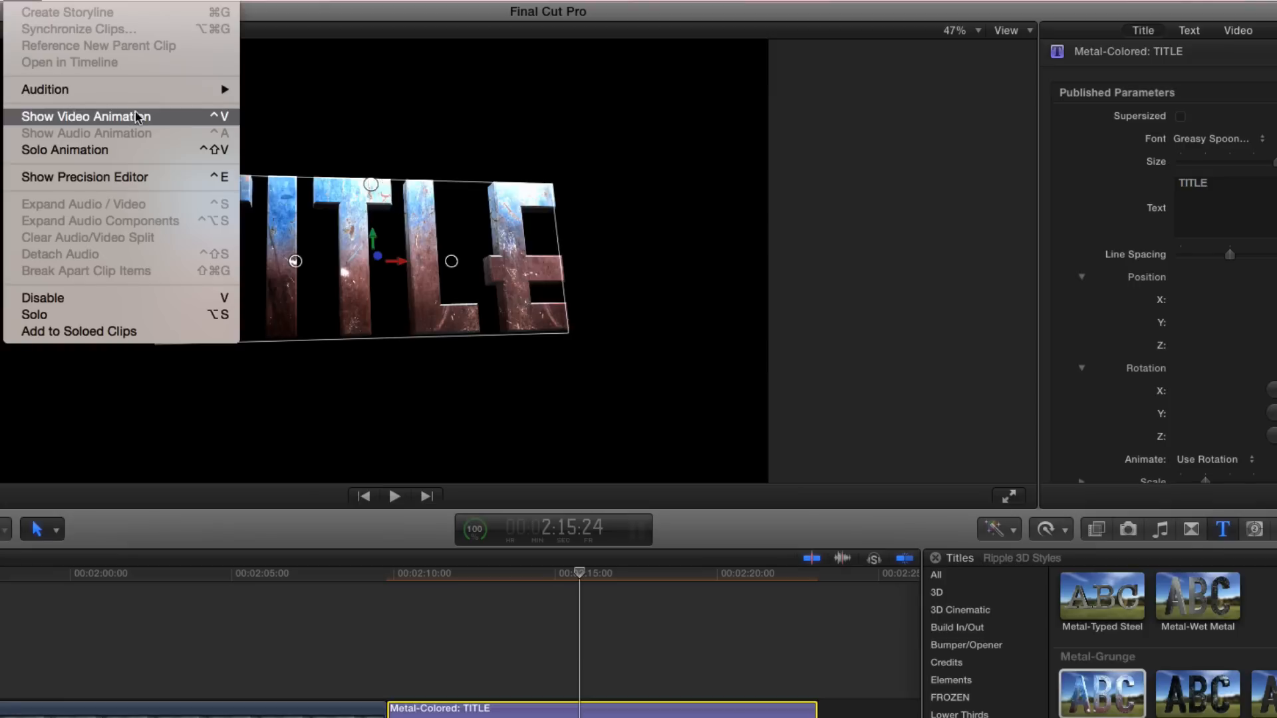
click(193, 126)
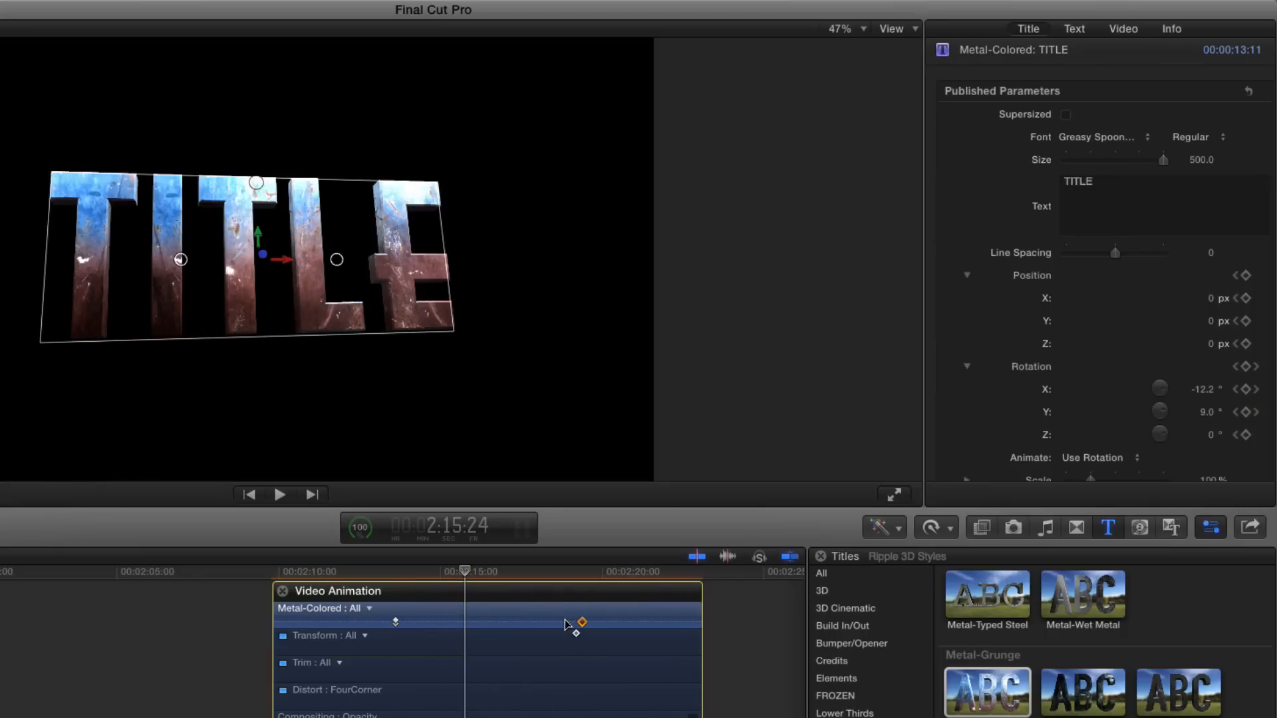
drag(582, 622, 554, 622)
drag(396, 623, 325, 622)
drag(553, 621, 632, 622)
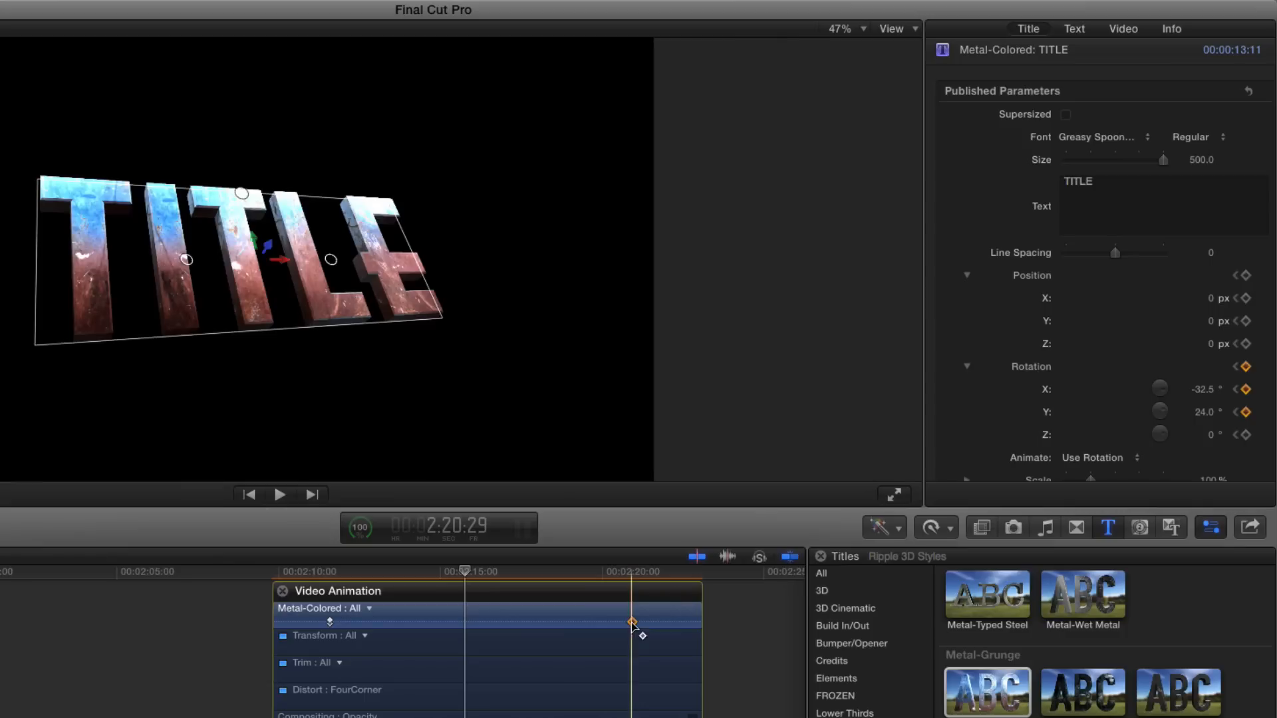
Step: Filter the title's animation to Position, make its first keyframe Smooth and play the title back
click(369, 611)
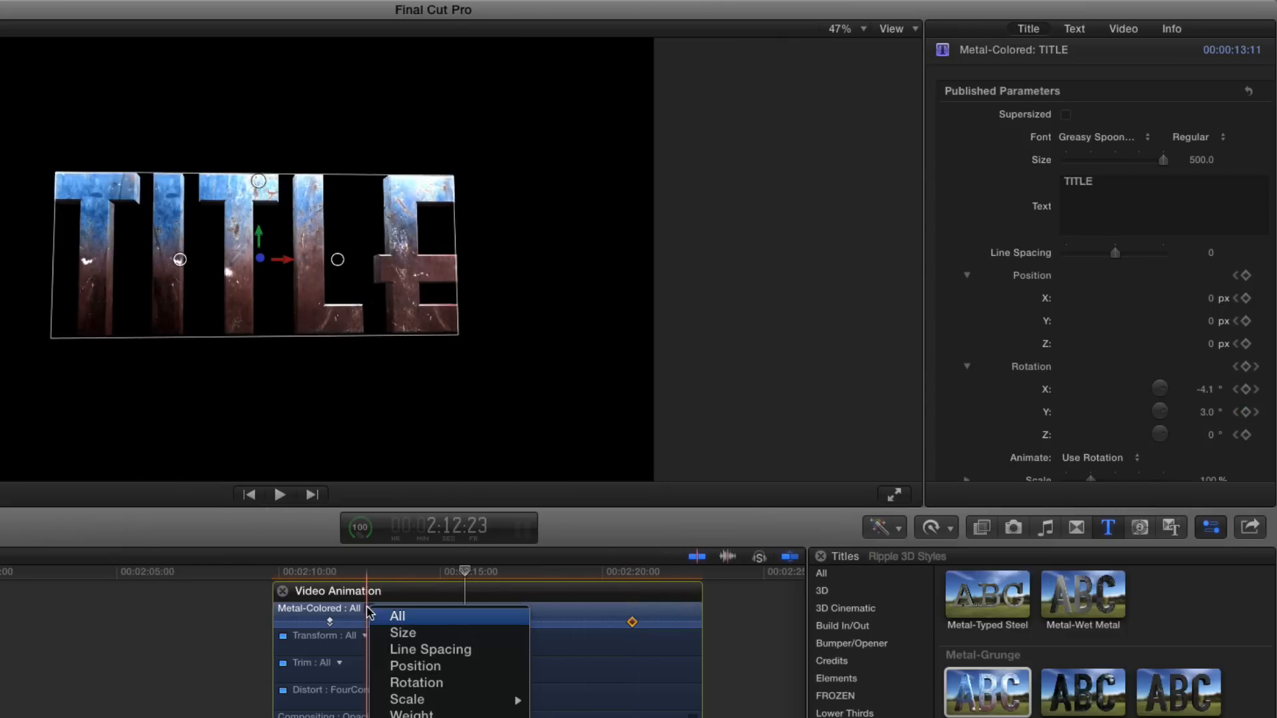
click(397, 666)
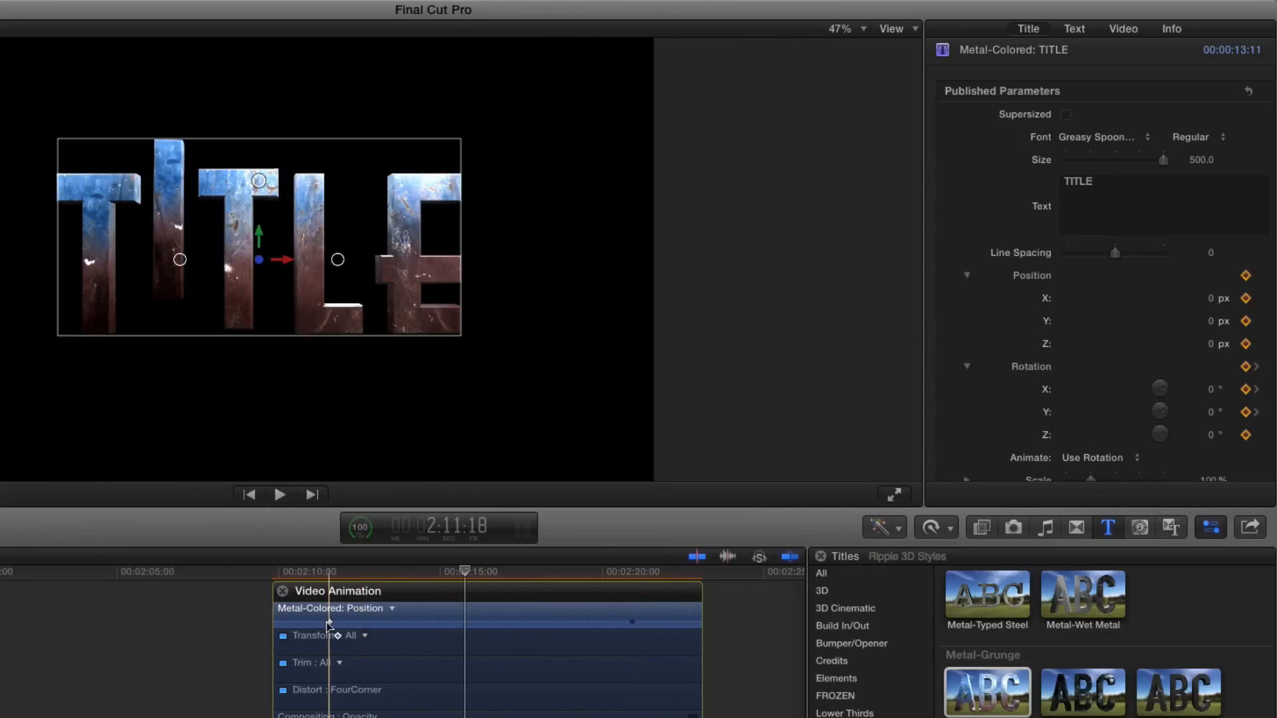
right_click(329, 623)
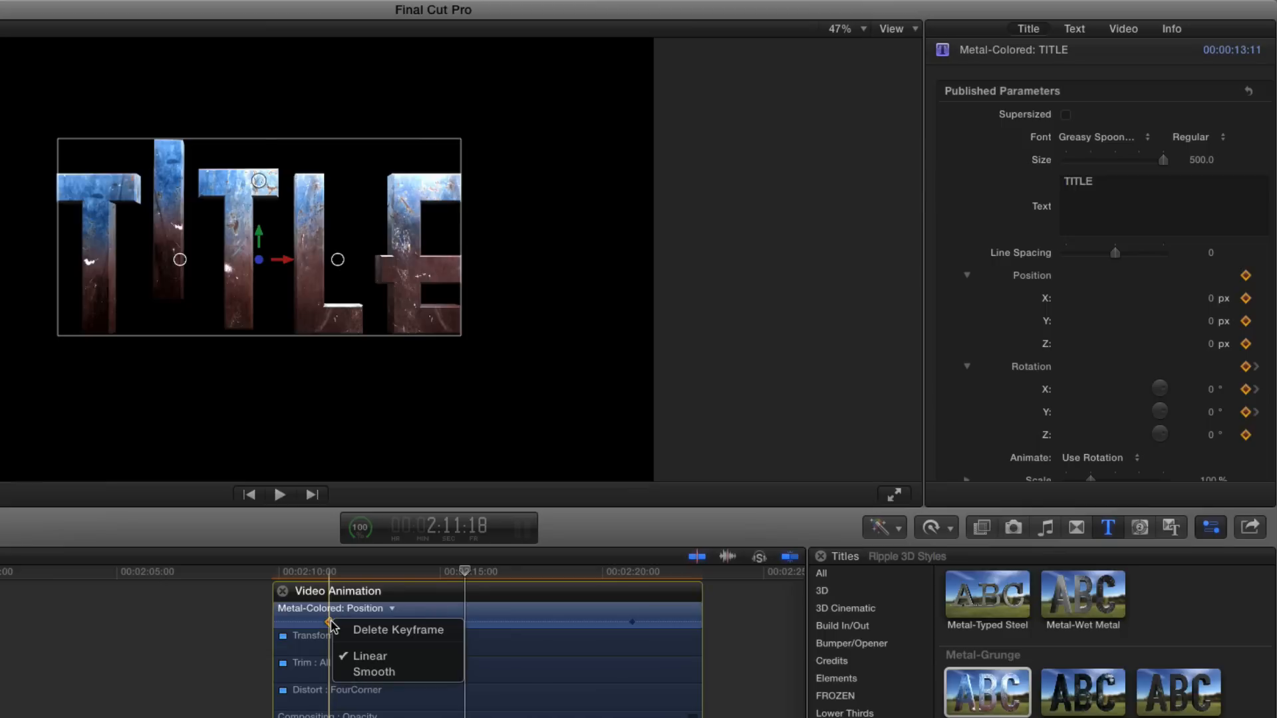
click(368, 672)
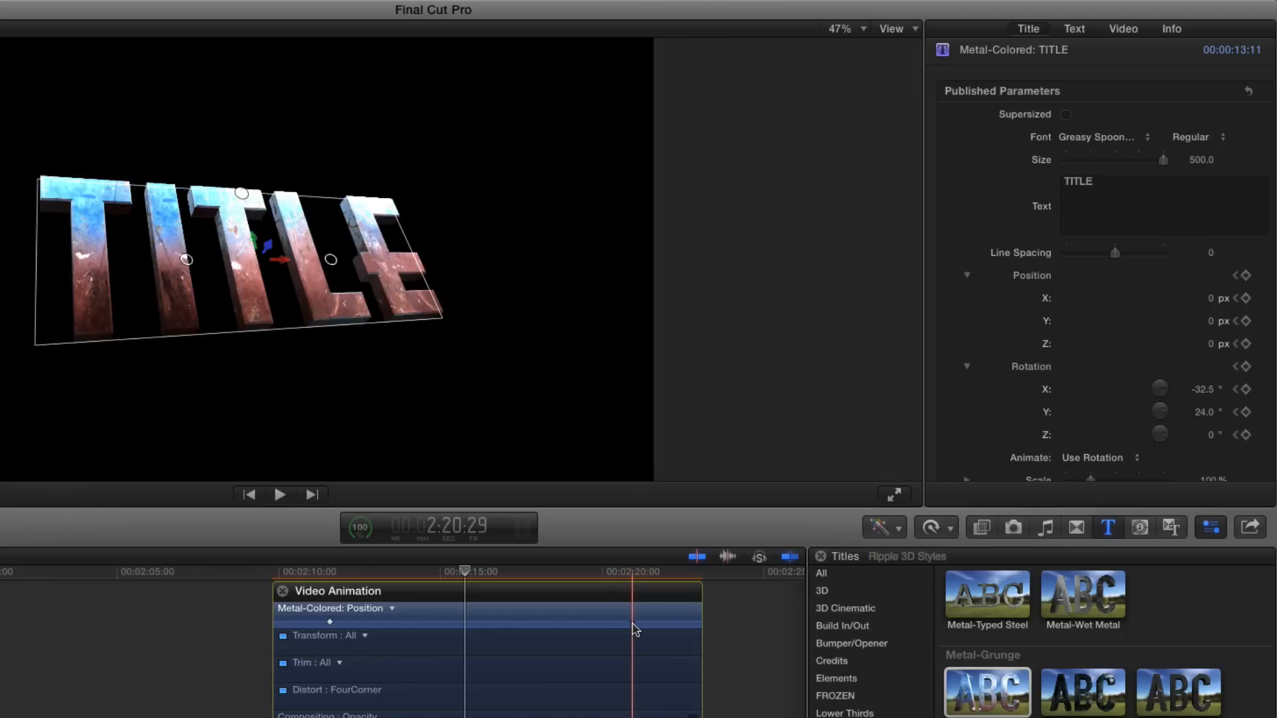
click(622, 574)
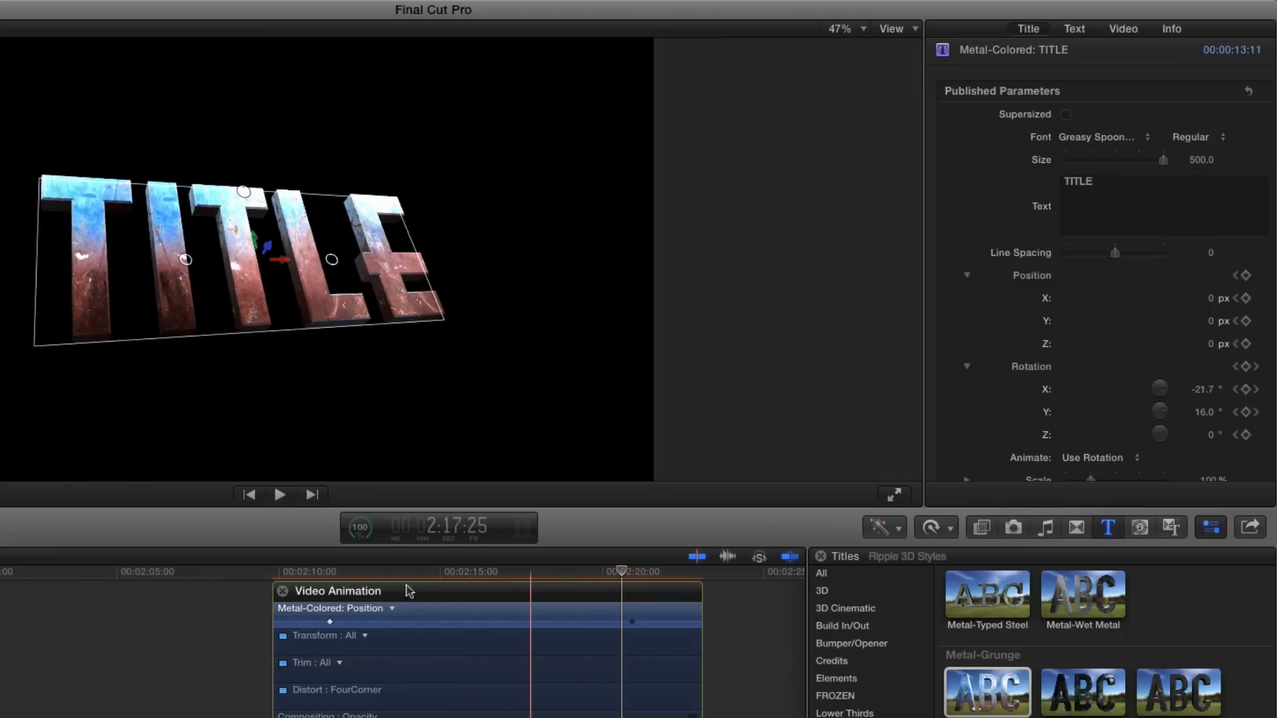
key(space)
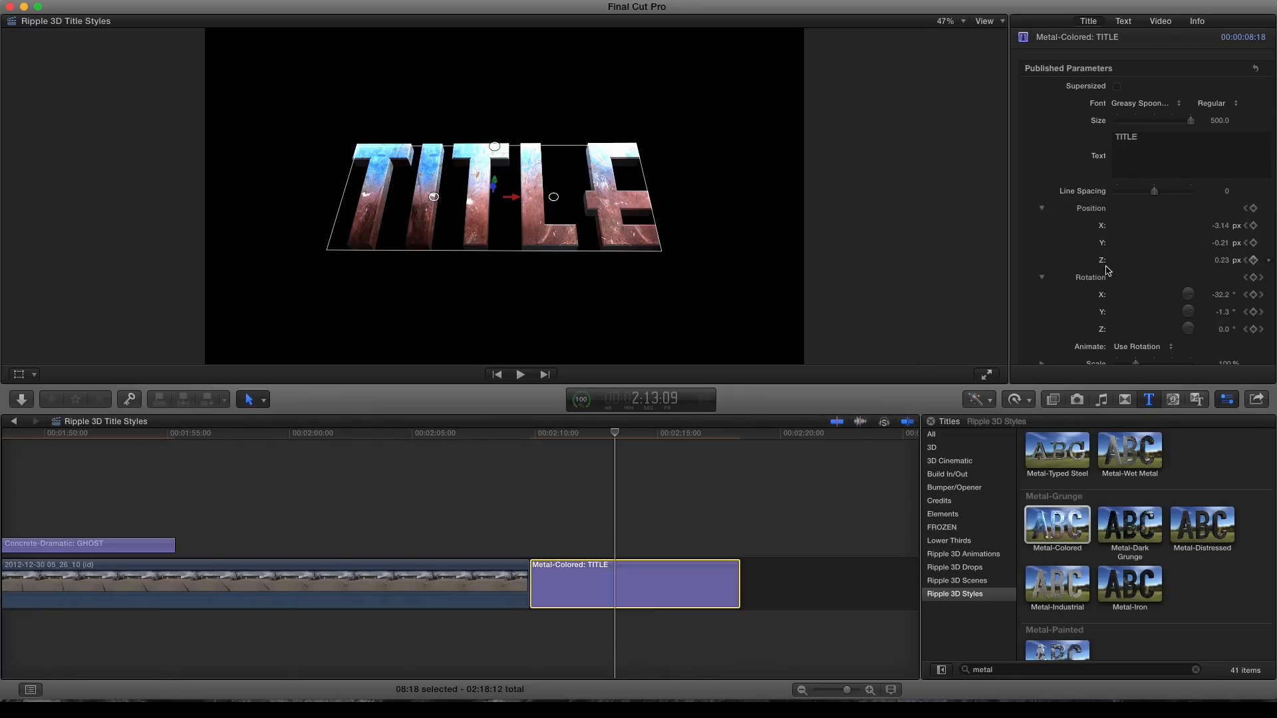
Step: At 2:13:28, shift the title about 310 along its X axis in the viewer and play it from the start
mouse_move(615, 435)
mouse_down()
mouse_move(645, 437)
mouse_move(530, 437)
mouse_move(678, 439)
mouse_move(736, 458)
mouse_move(630, 452)
mouse_up()
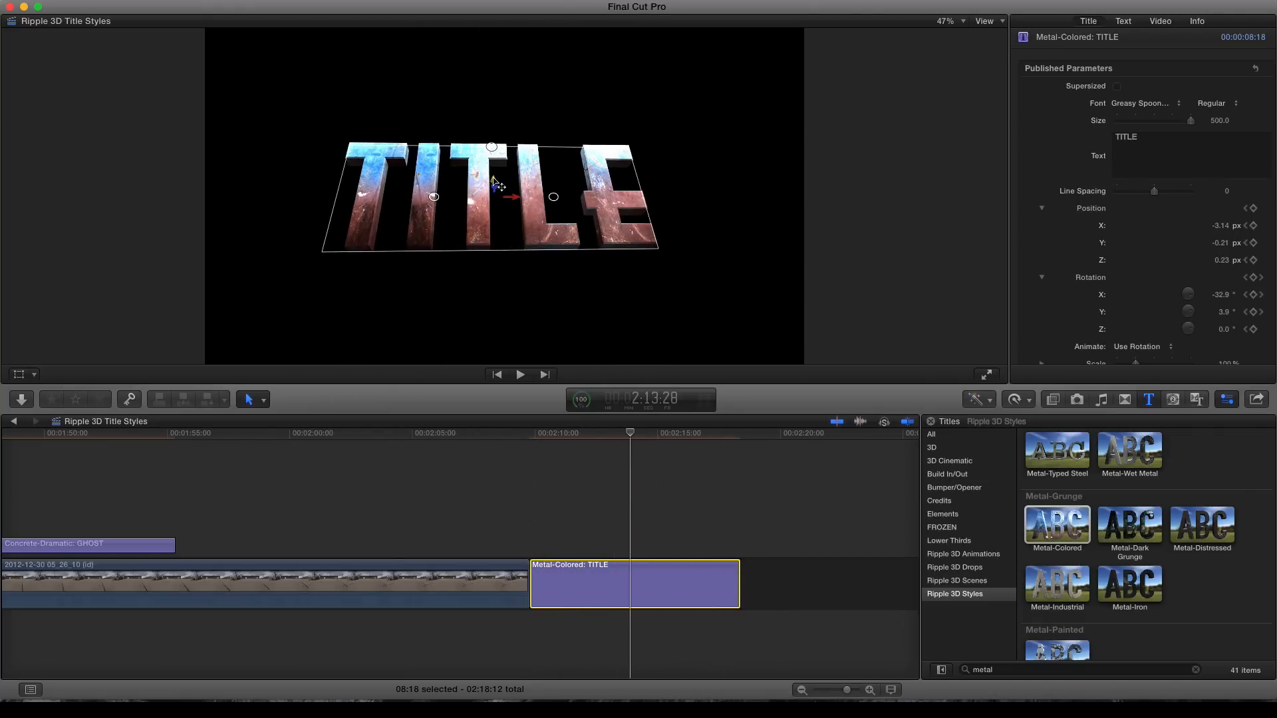
drag(500, 188, 632, 199)
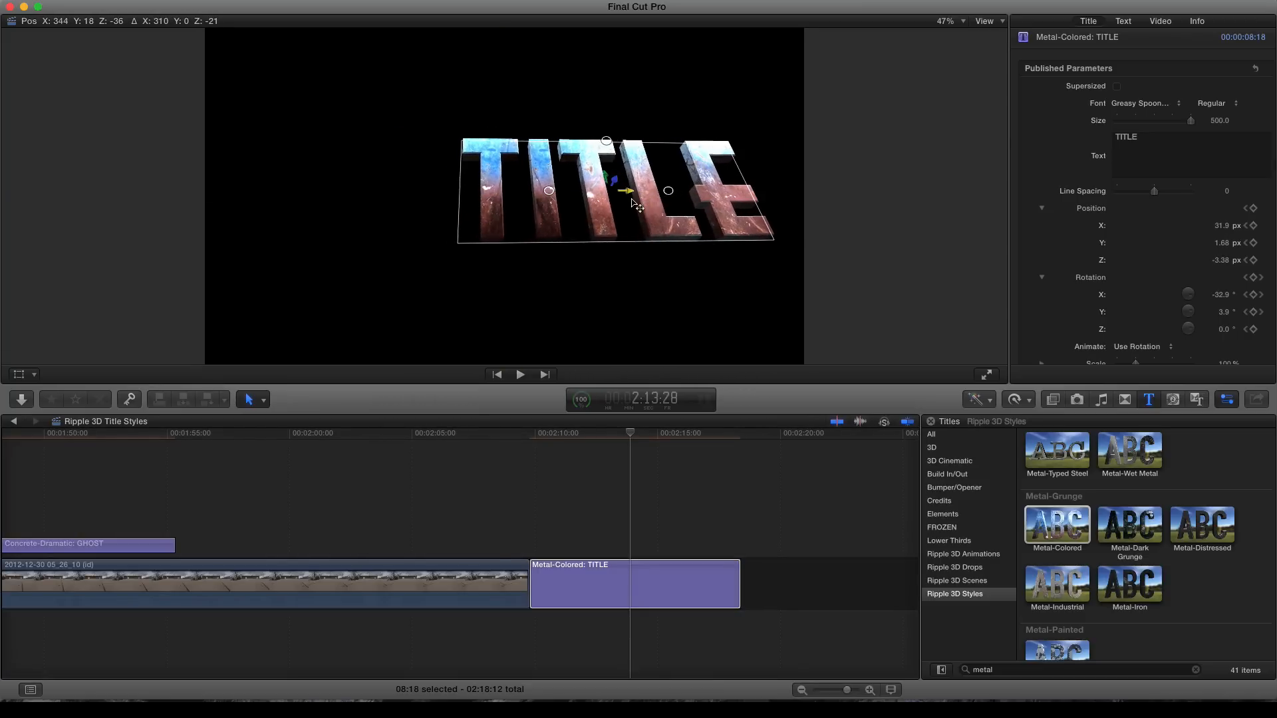
click(529, 433)
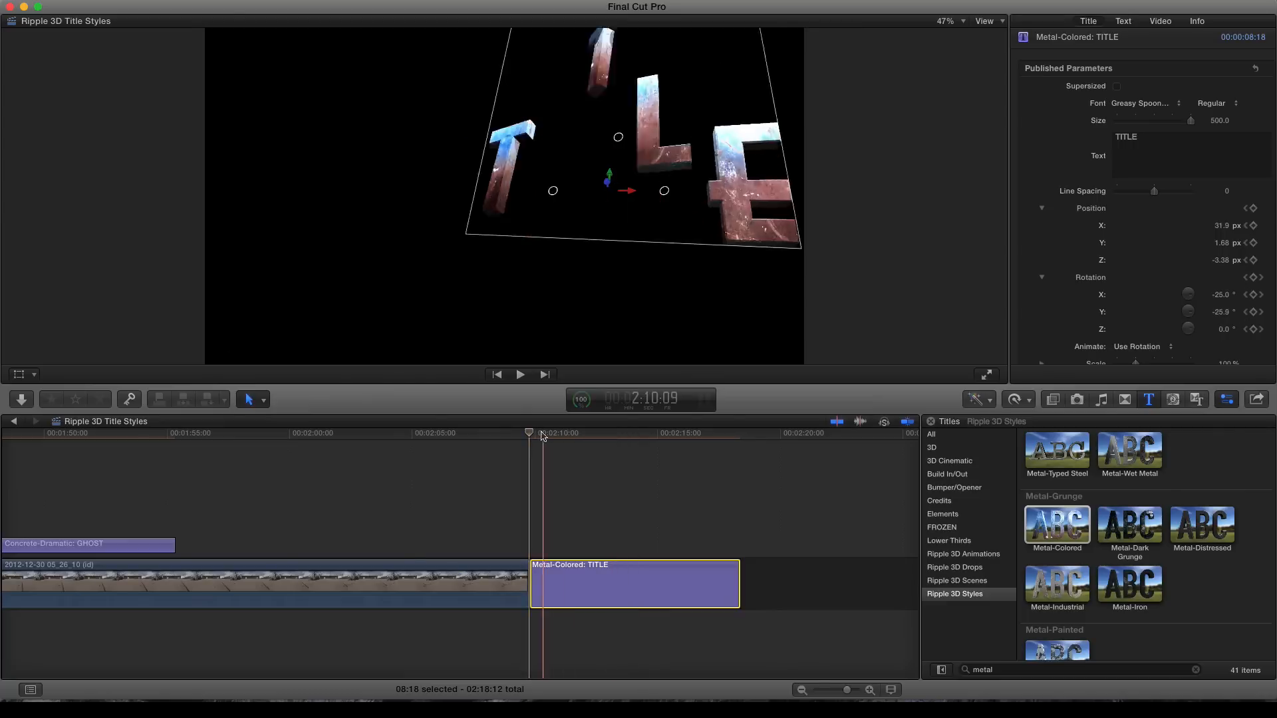
key(space)
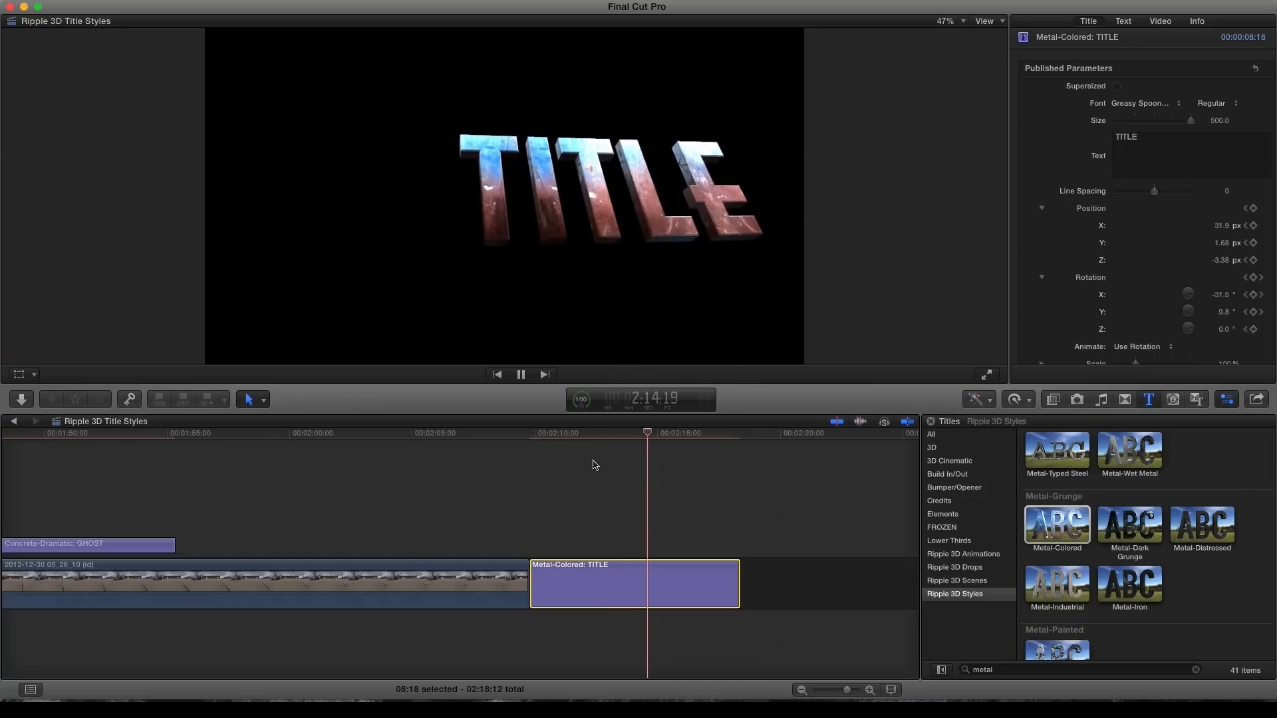
Step: At 2:13:29, rotate the title in the viewer to about X -23°, Y 53° and Z -24°, and play it from its start
click(632, 436)
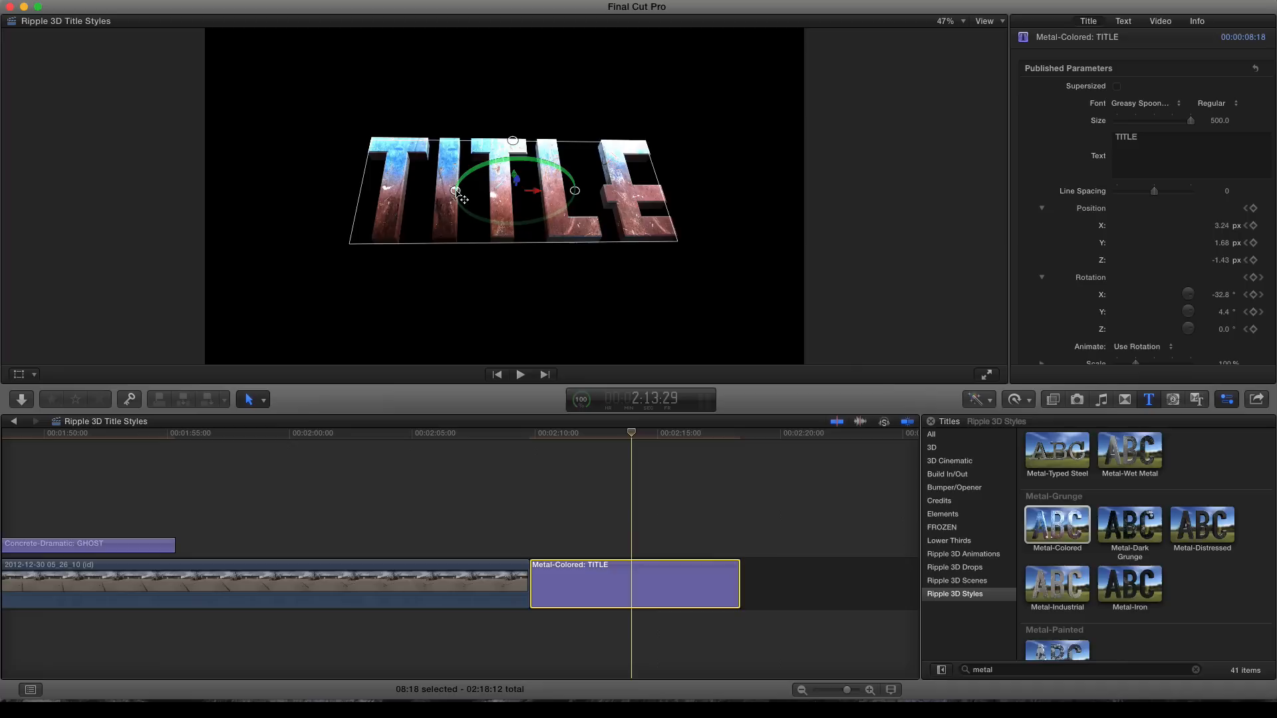
drag(457, 195, 483, 190)
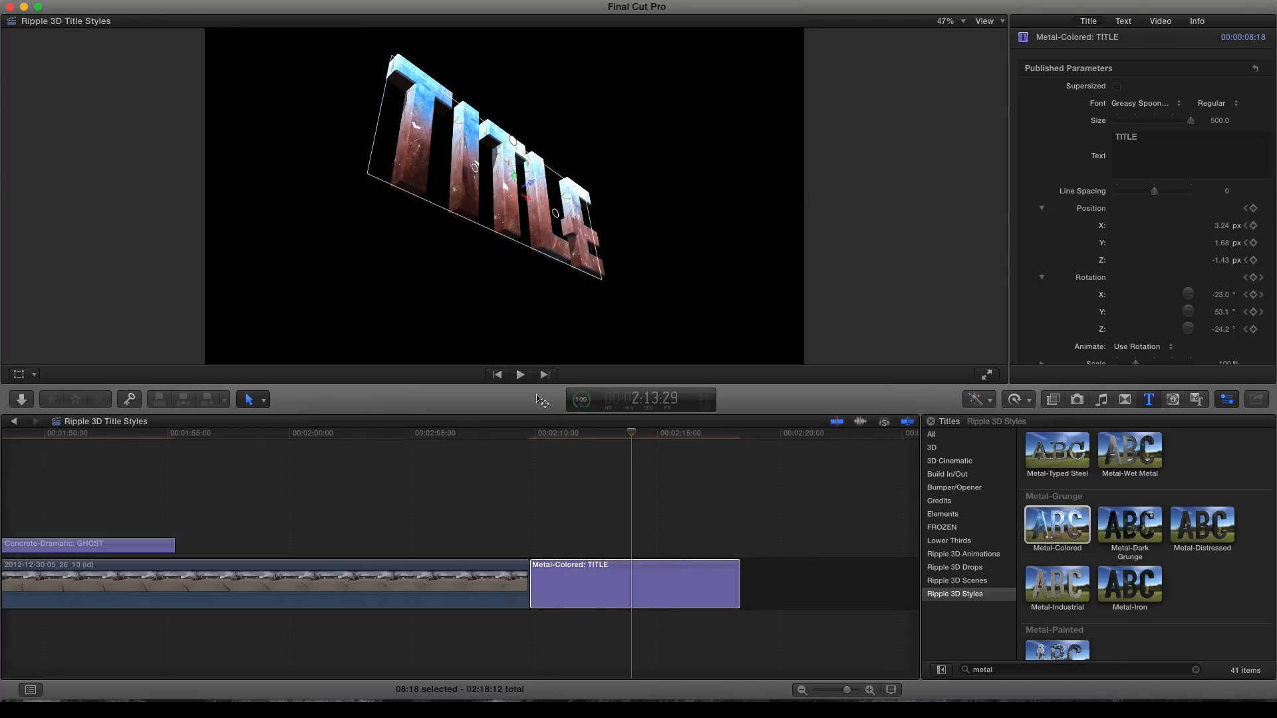
click(534, 436)
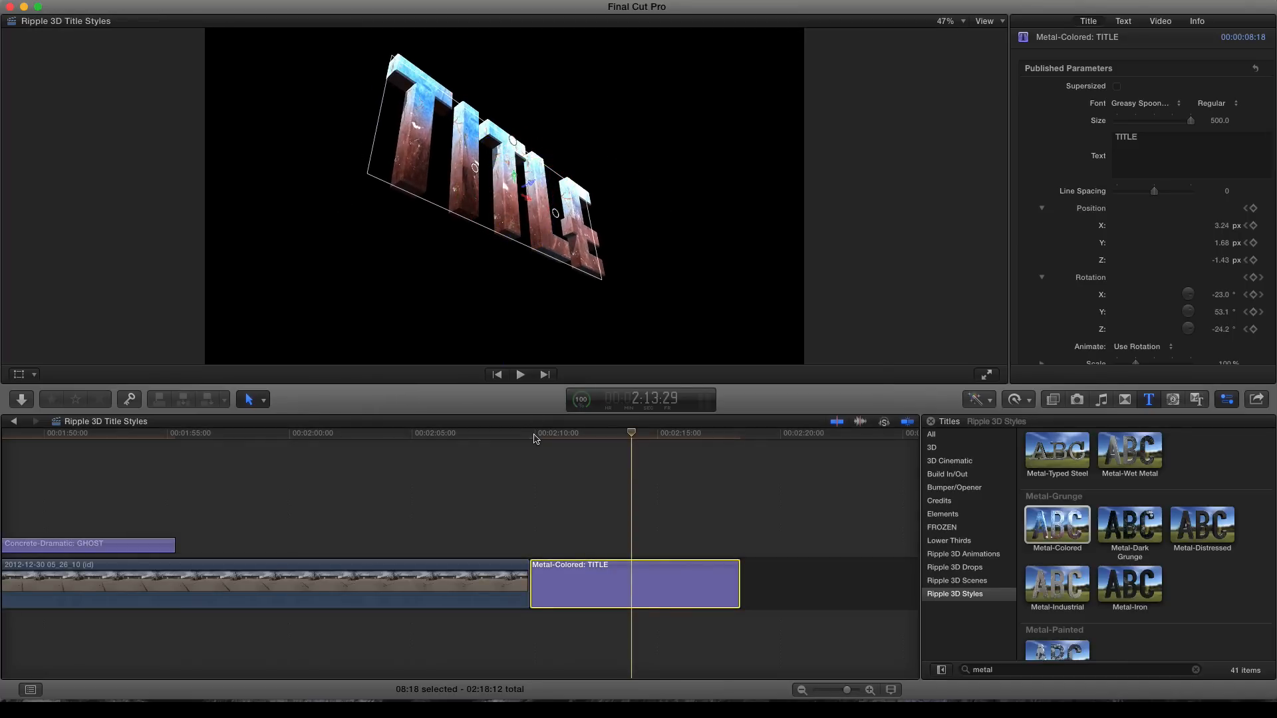
click(534, 435)
key(space)
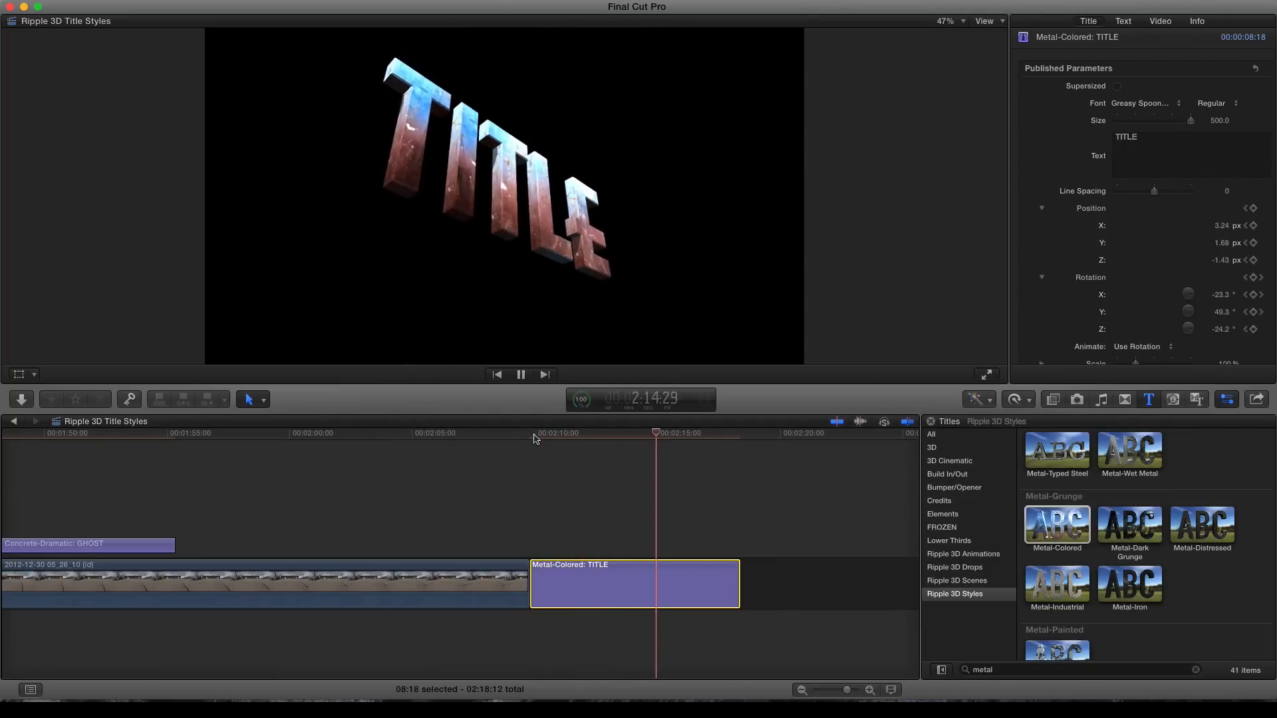
key(space)
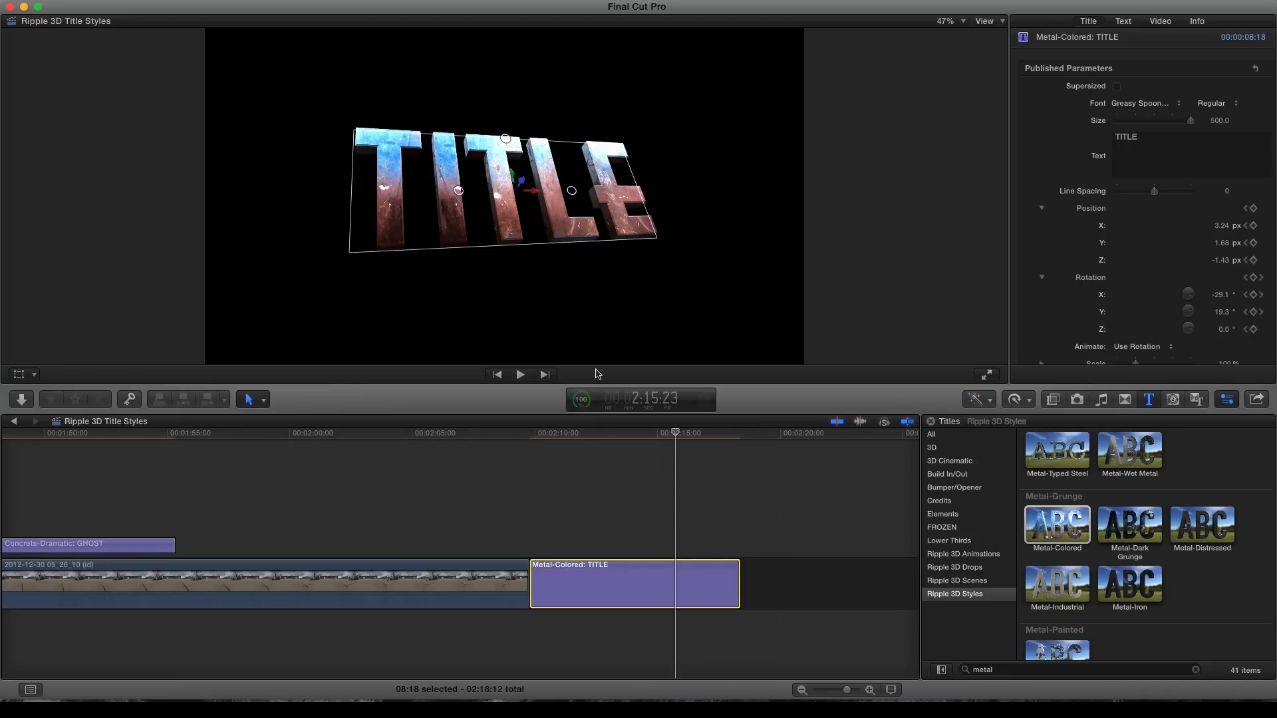
Step: With the title at 2:13:10, set its Anchor Point X to about -1.13 px
click(627, 440)
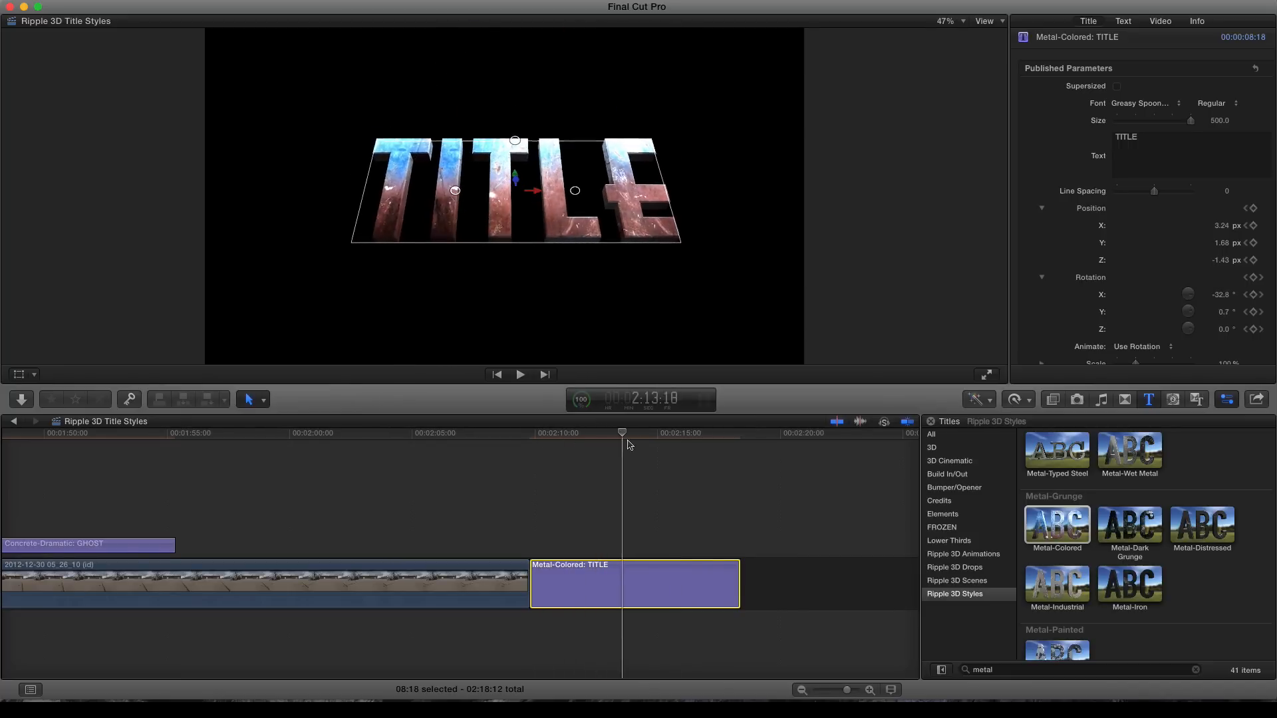
mouse_move(627, 440)
mouse_down()
mouse_move(698, 441)
mouse_move(616, 442)
mouse_up()
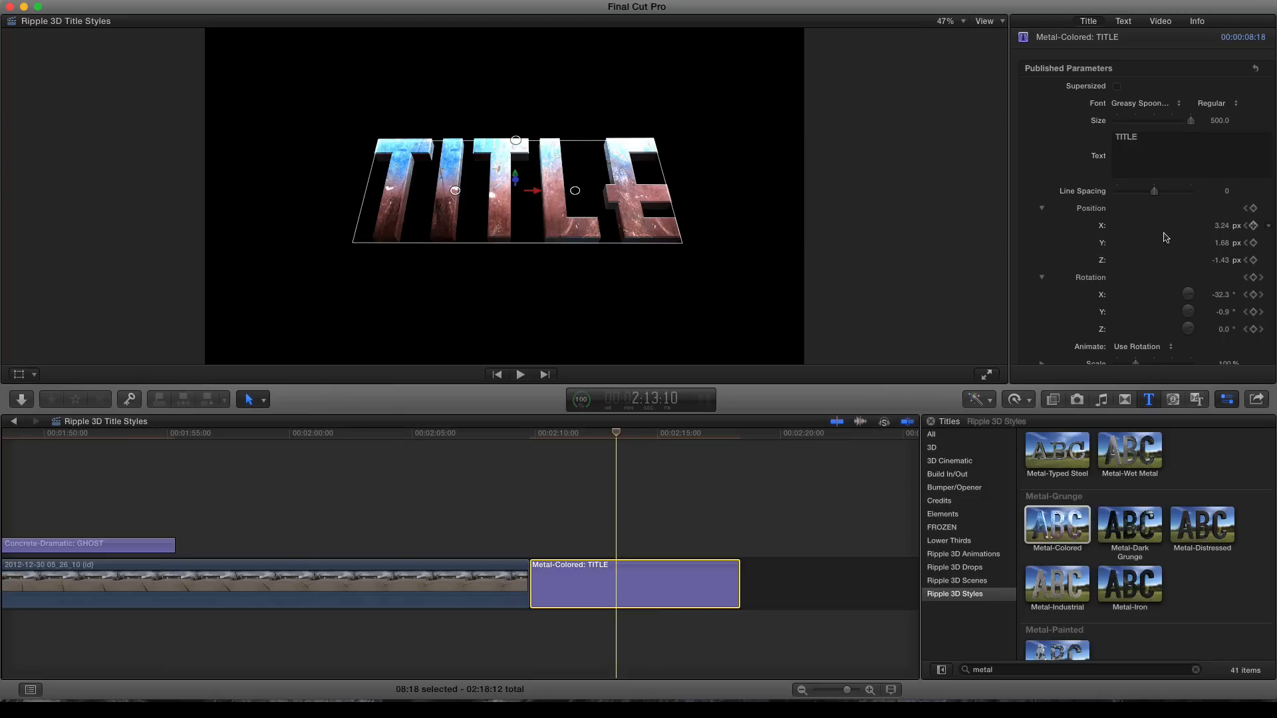
scroll(1164, 238, down, 10)
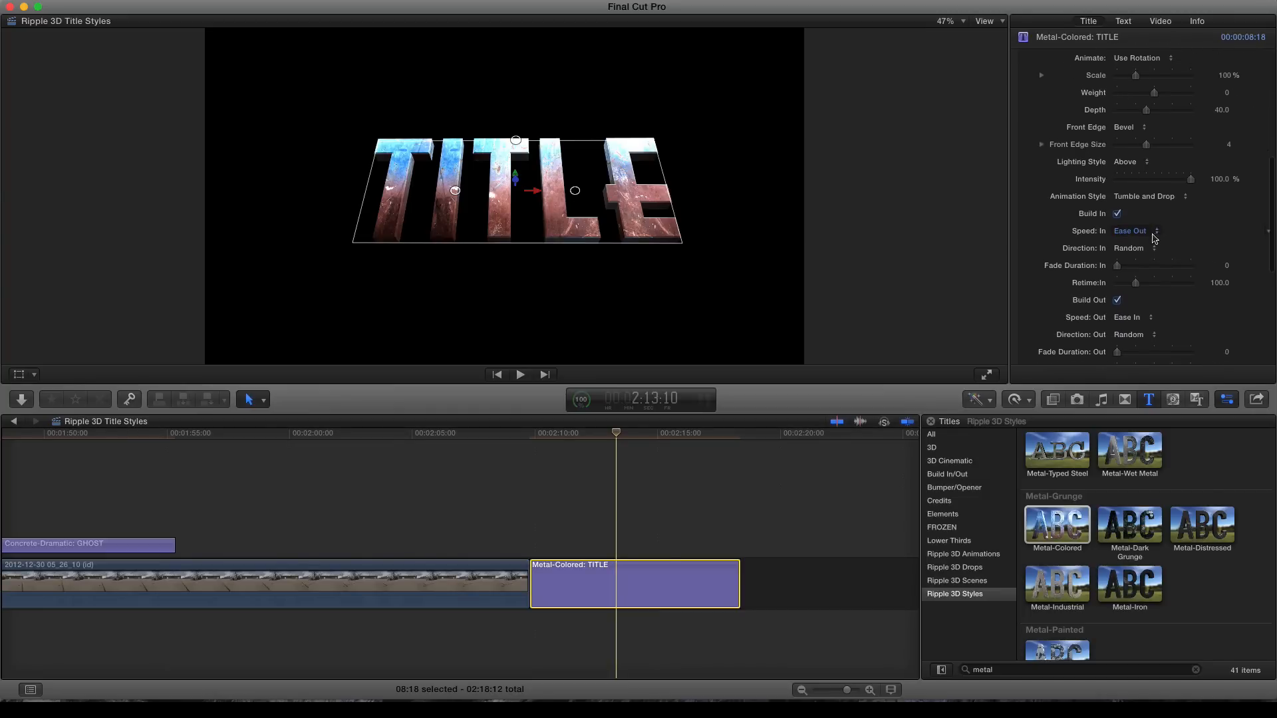
scroll(1154, 238, down, 5)
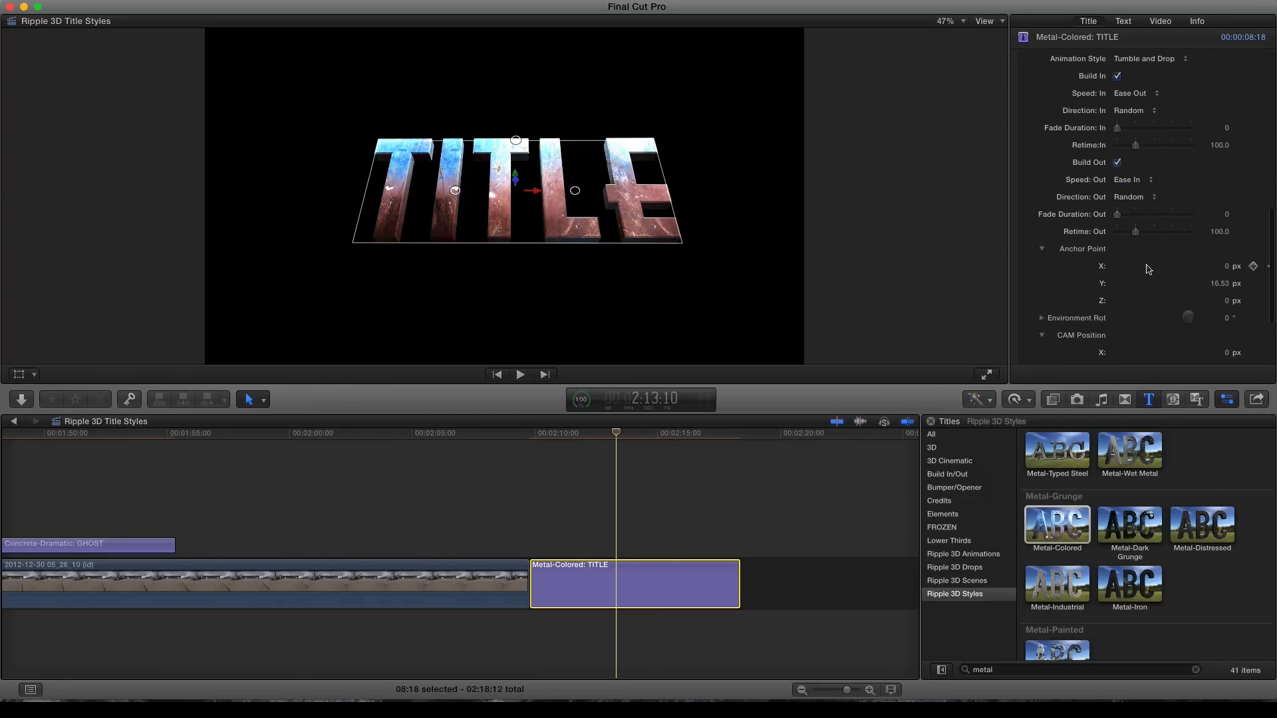
scroll(1146, 269, down, 3)
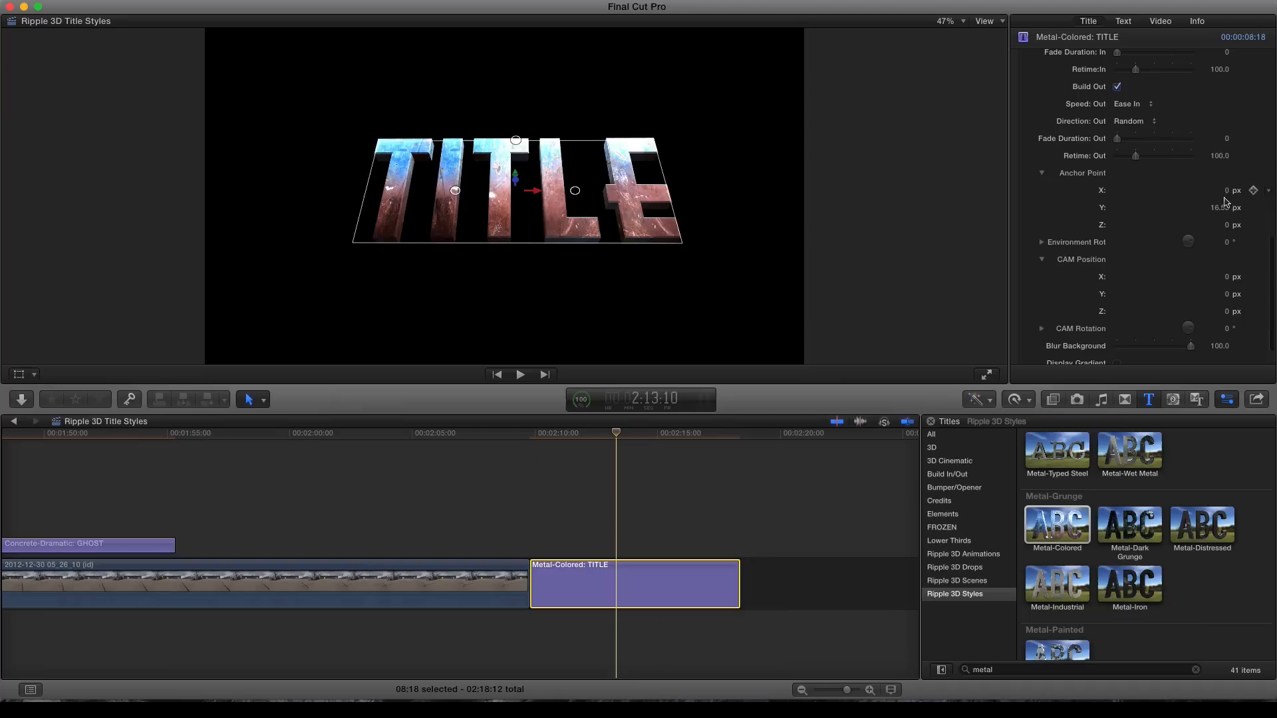
drag(1225, 200, 1222, 201)
Step: Show the title's separate CAM Rotation axes and set X to about -41.5° and Y to about 19°
scroll(1134, 263, down, 1)
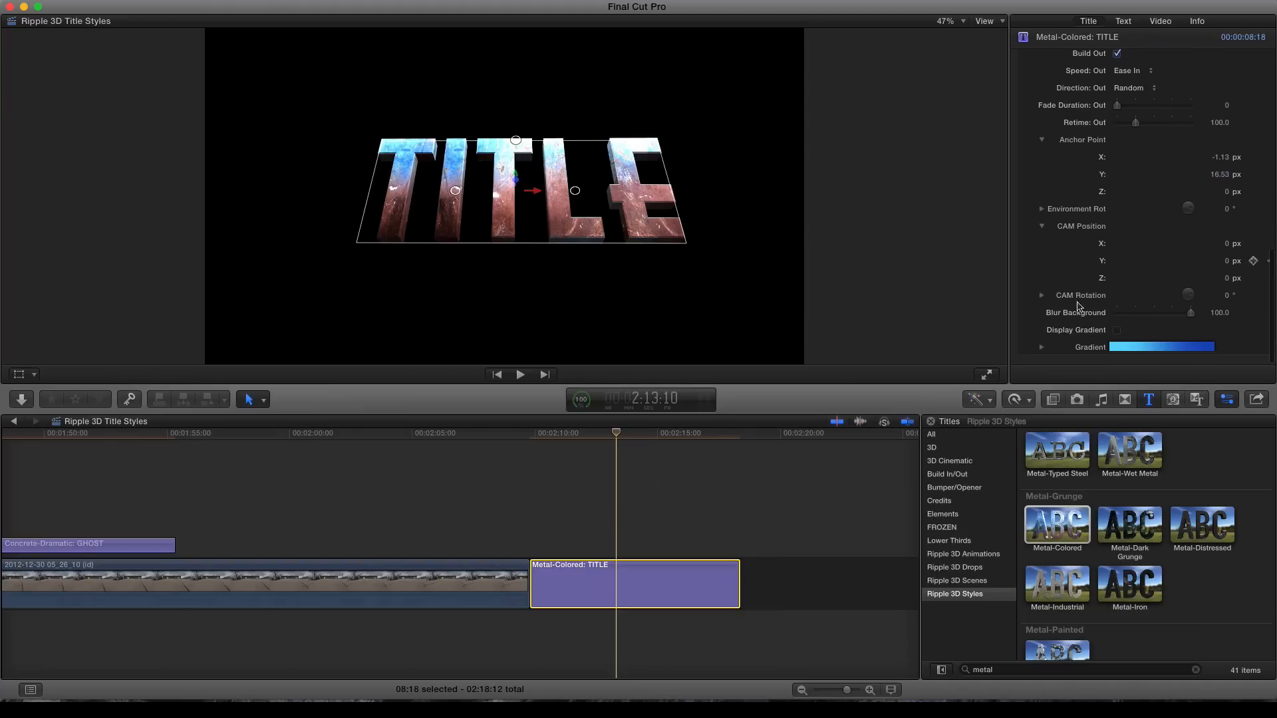
click(1041, 297)
scroll(1068, 268, down, 1)
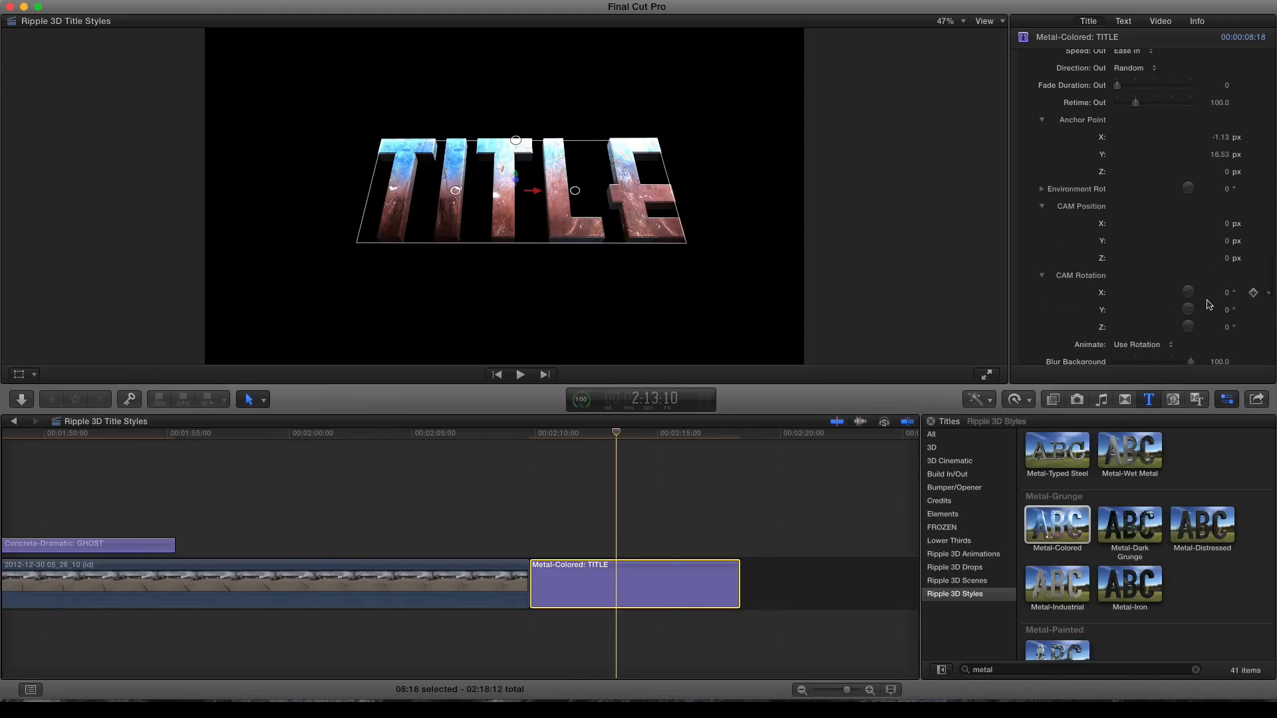
mouse_move(1229, 314)
mouse_down()
mouse_move(1212, 316)
mouse_move(1222, 297)
mouse_move(1204, 296)
mouse_move(1246, 316)
mouse_move(1226, 316)
mouse_up()
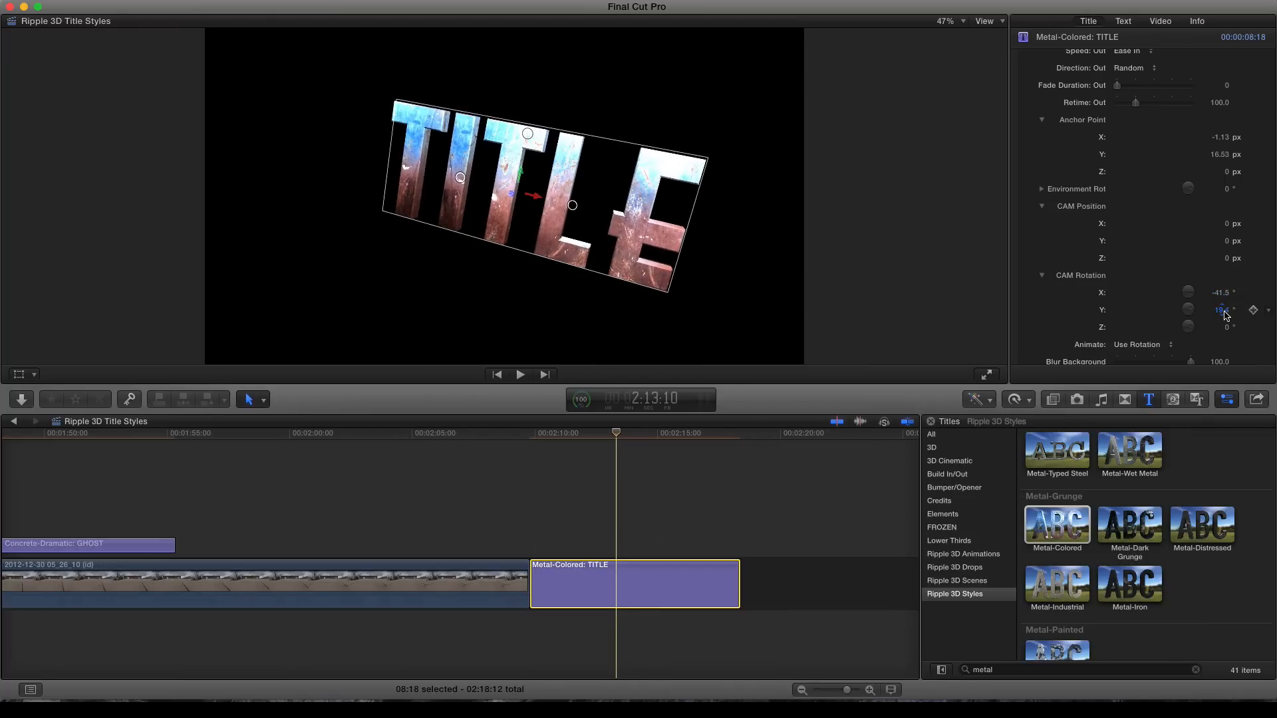
key(slash)
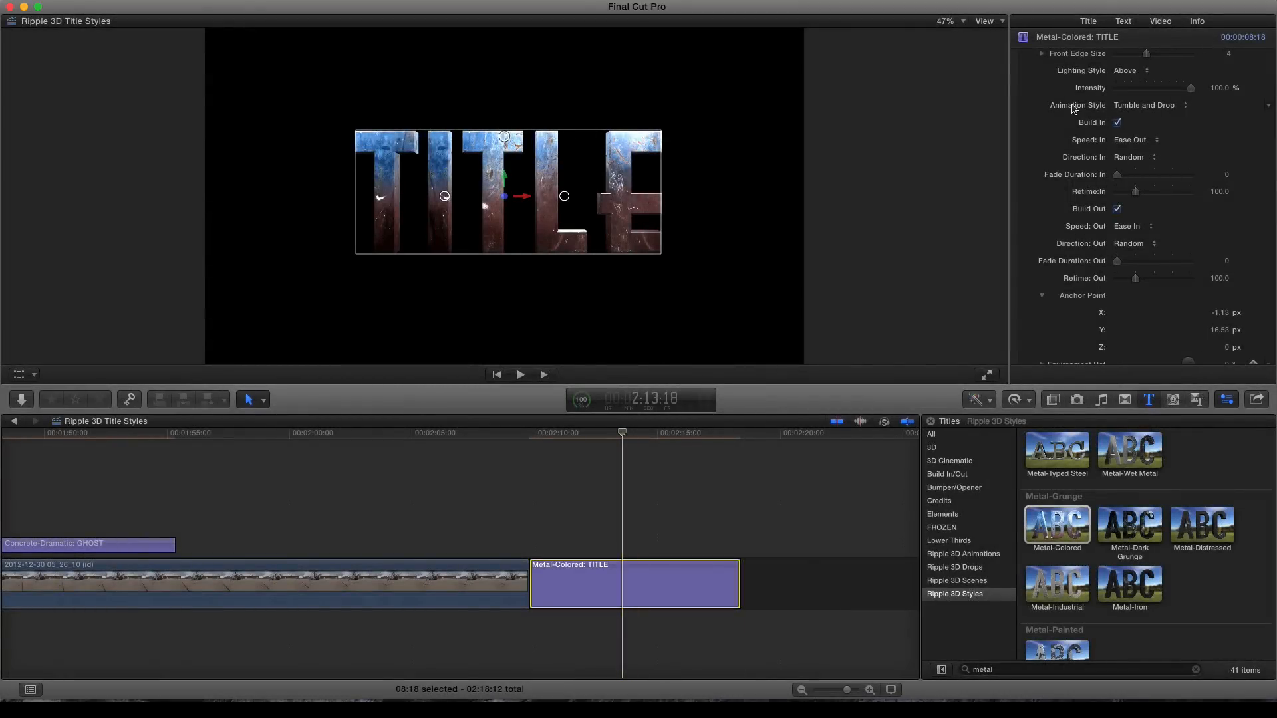
Step: Review the title's Animation Style choices, keep Tumble and Drop, and scrub through the title to preview its build in and out
click(1158, 111)
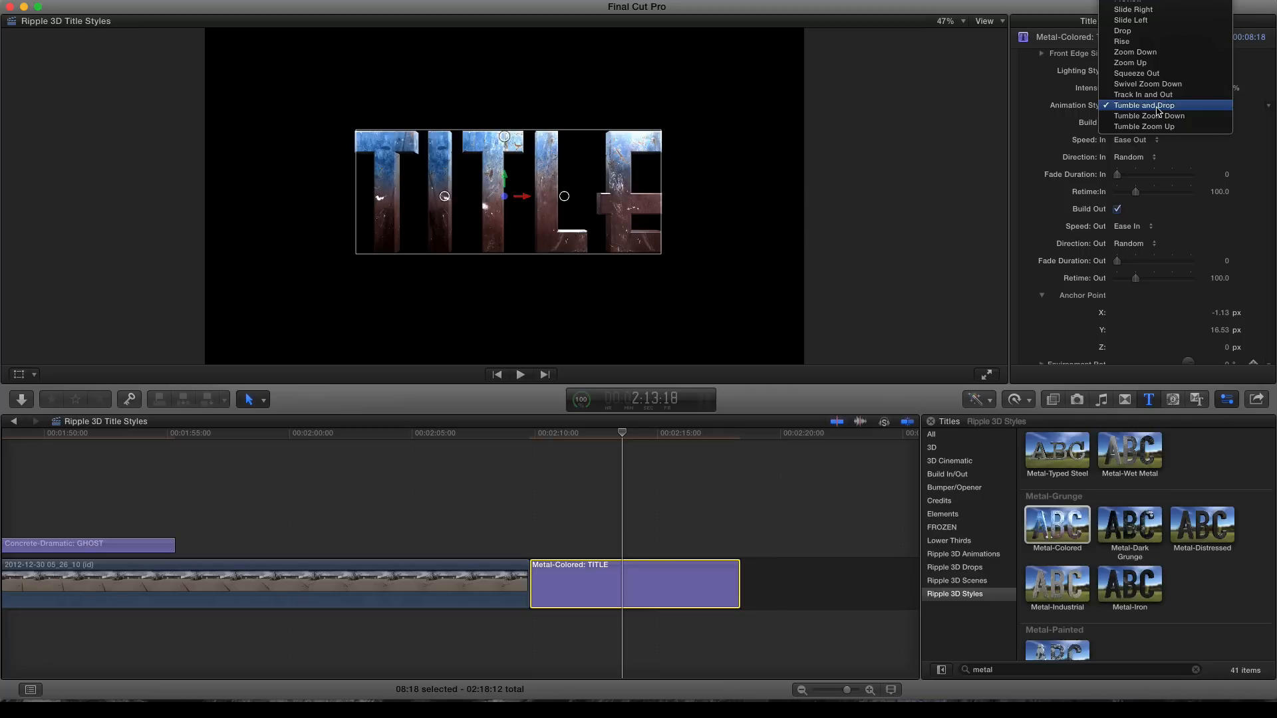
click(1157, 106)
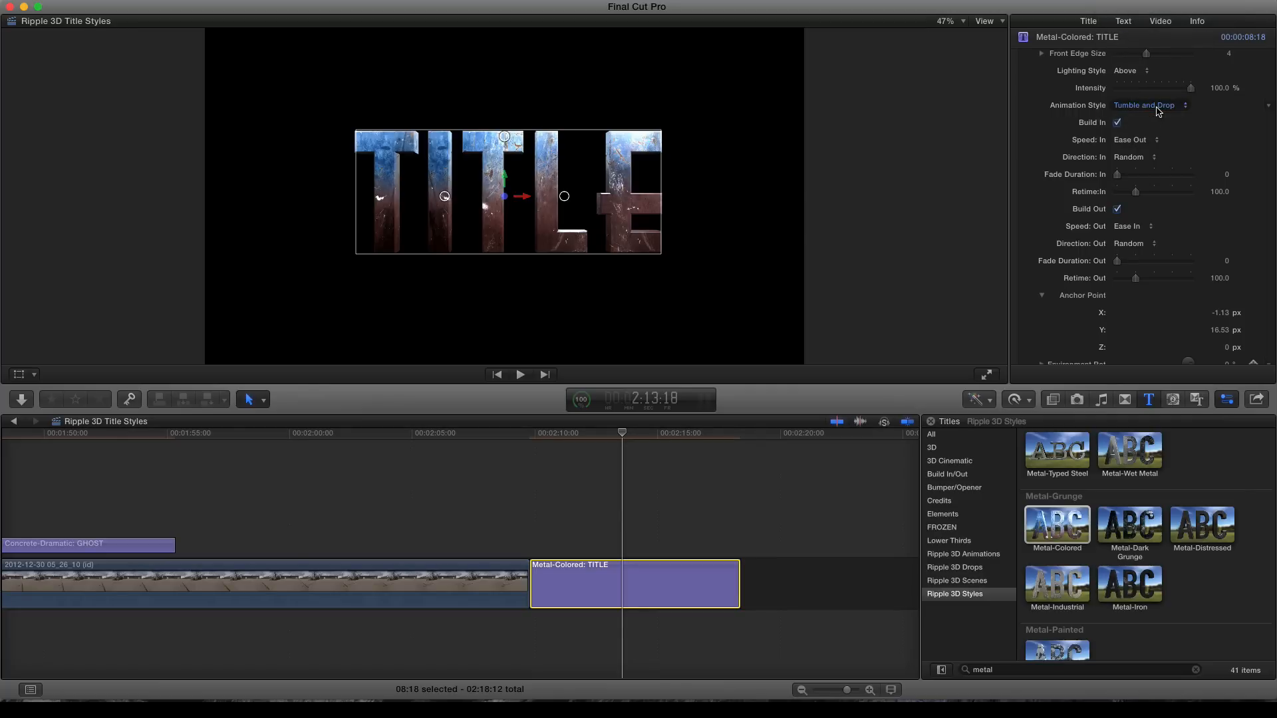
mouse_move(574, 427)
mouse_down()
mouse_move(536, 433)
mouse_move(589, 441)
mouse_up()
drag(618, 439, 741, 444)
click(632, 437)
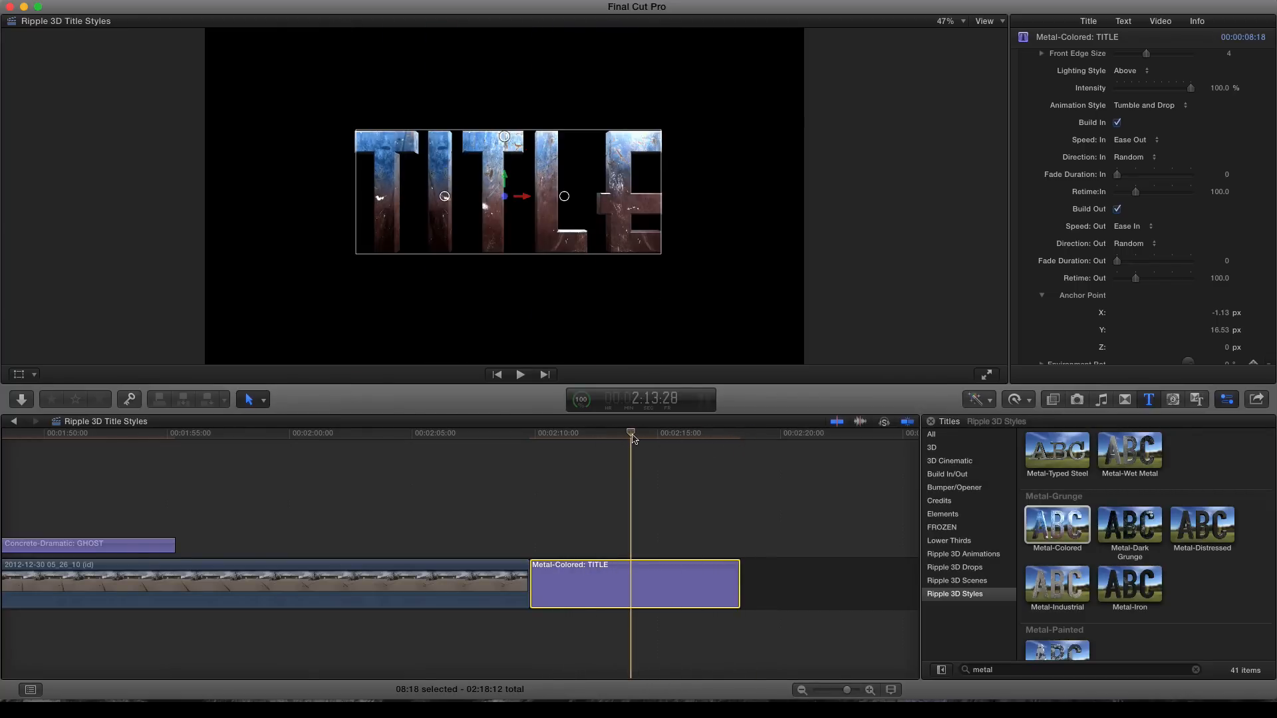
Step: Preview the Tumble Zoom Up animation style on the title, and set it back to Tumble and Drop
click(1161, 106)
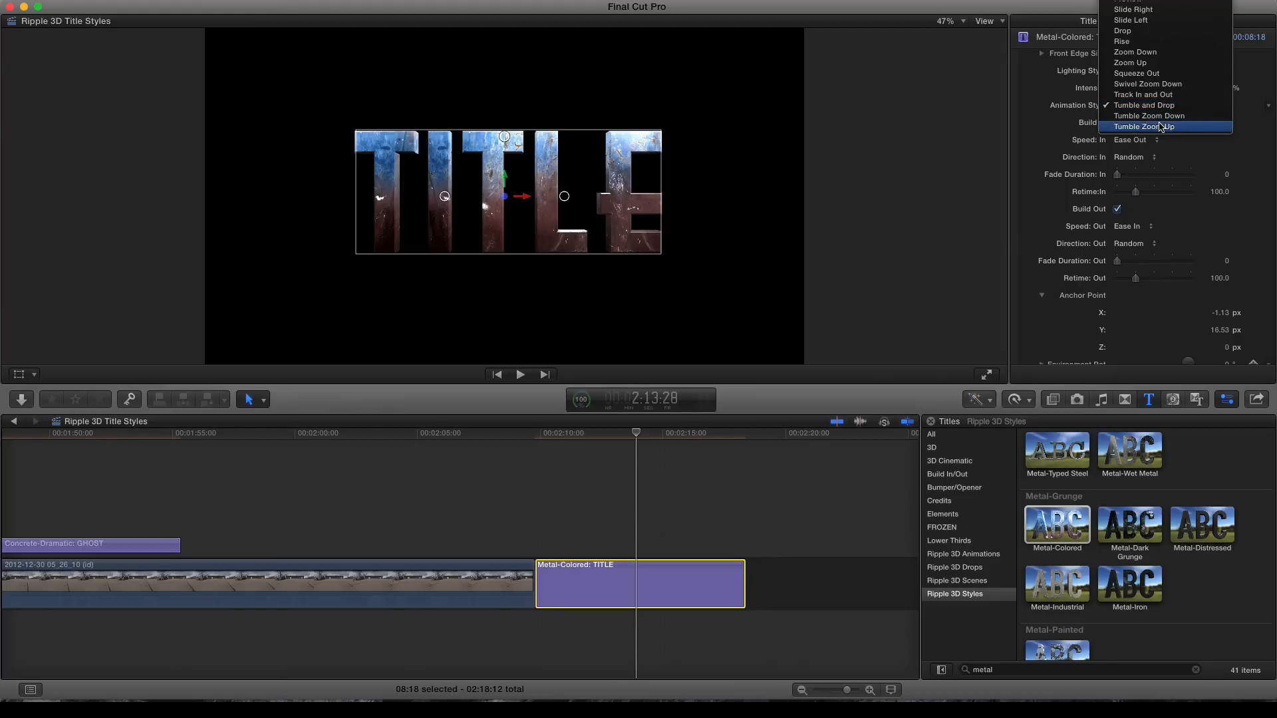
click(1120, 156)
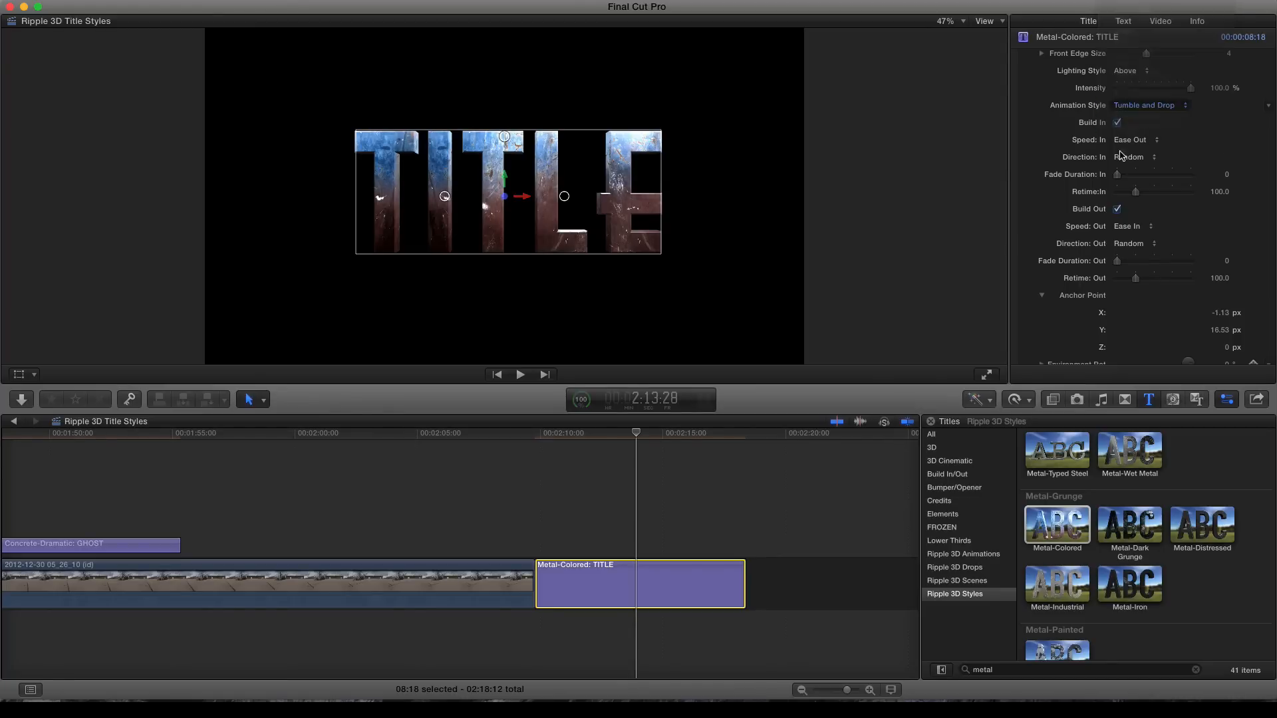
mouse_move(606, 439)
mouse_down()
mouse_move(533, 437)
mouse_move(727, 439)
mouse_move(625, 438)
mouse_up()
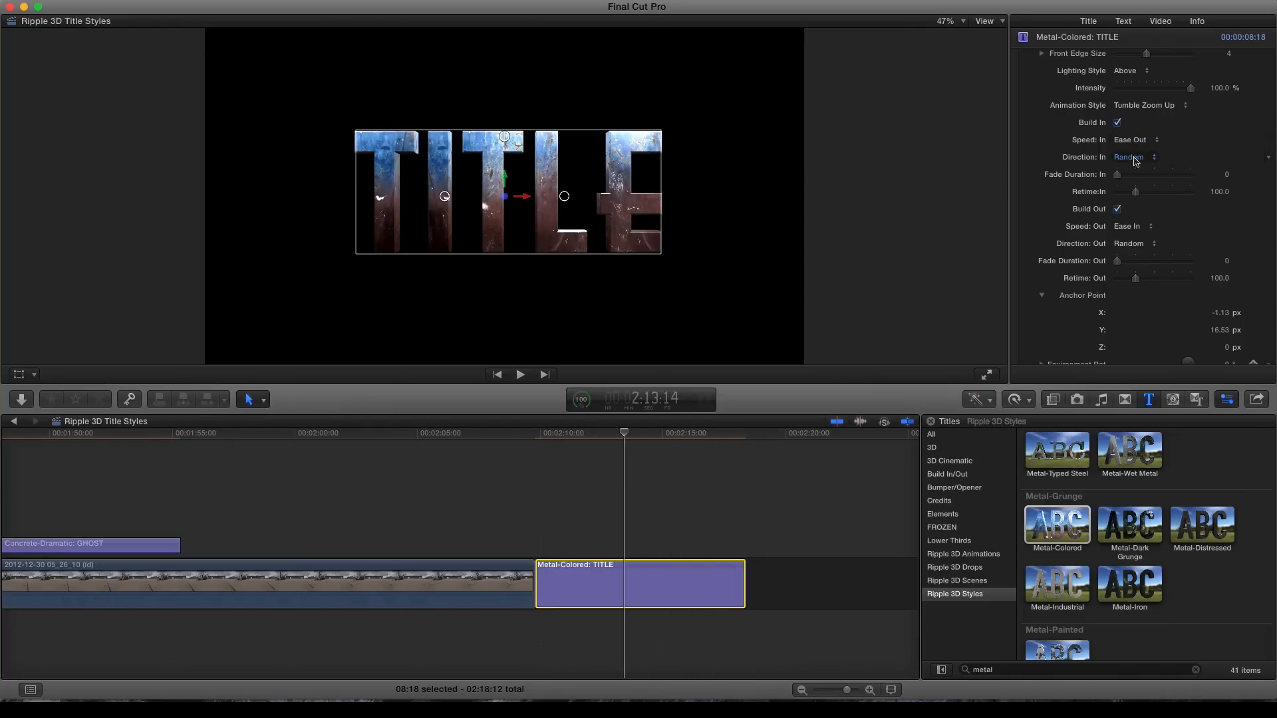
click(1149, 106)
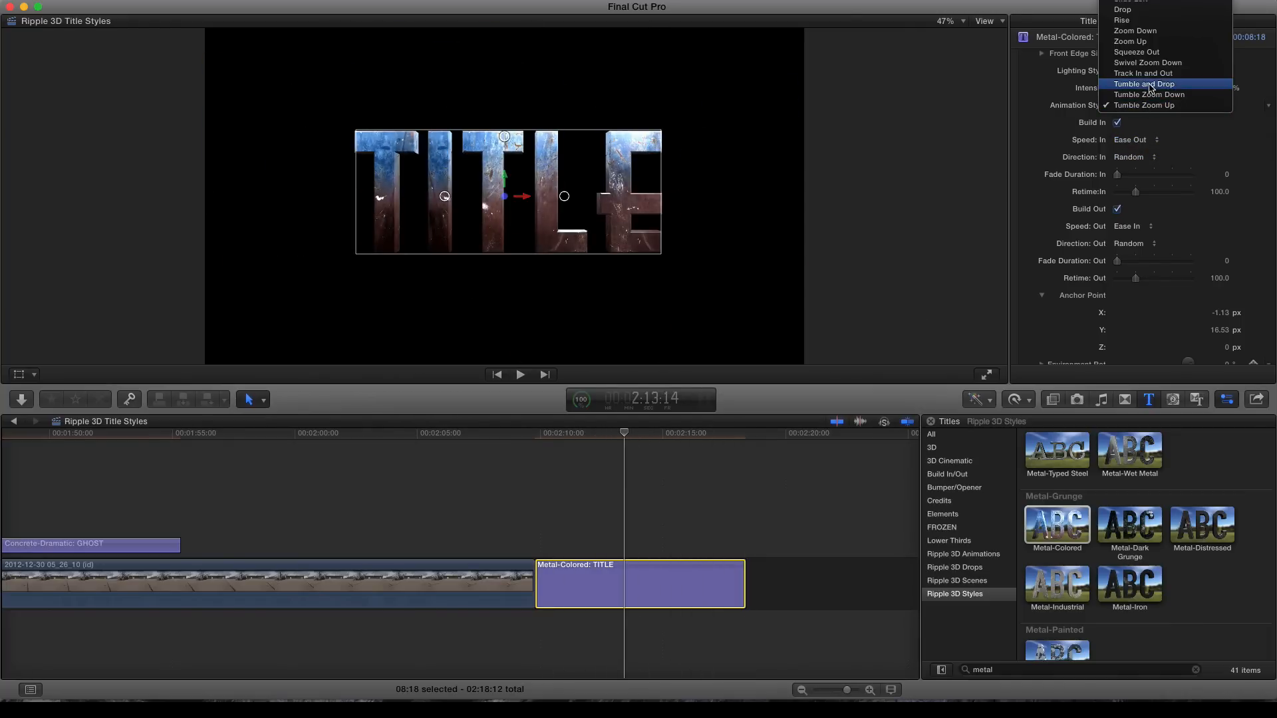
click(1144, 84)
drag(556, 438, 628, 445)
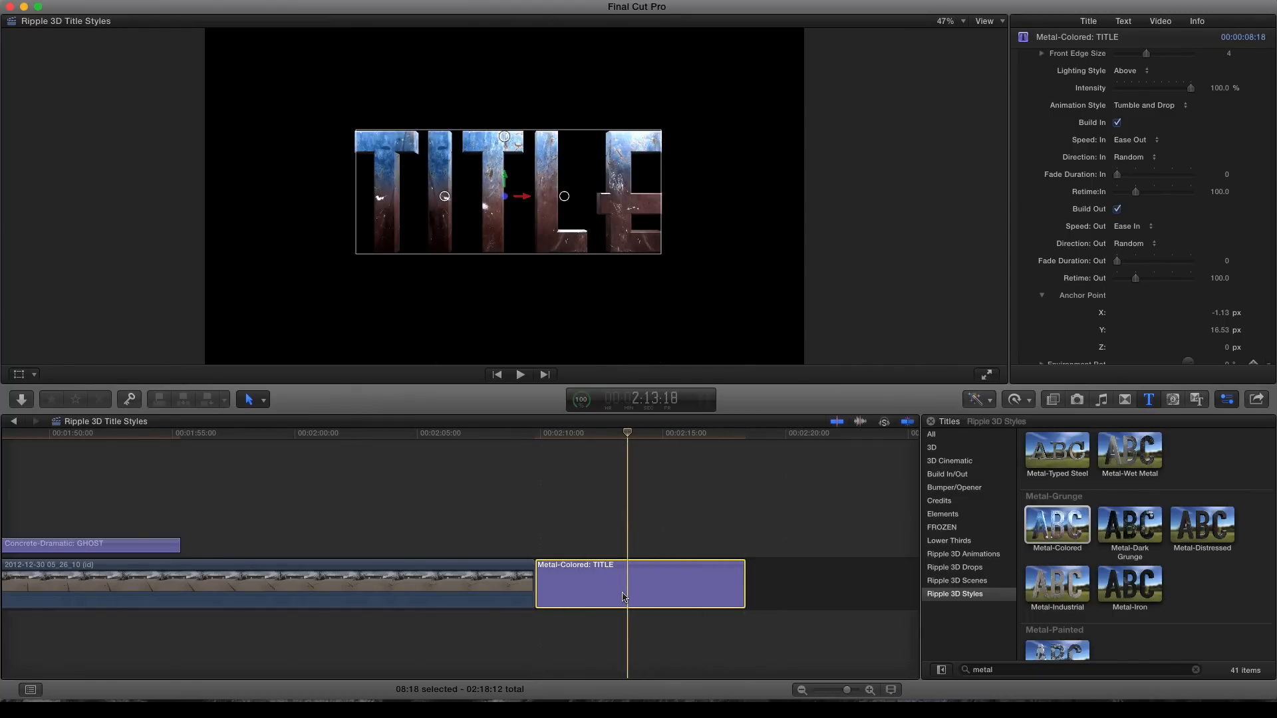
Step: Append a second Metal-Colored title at the end of the timeline and turn off Build Out on the first one
click(746, 436)
key(e)
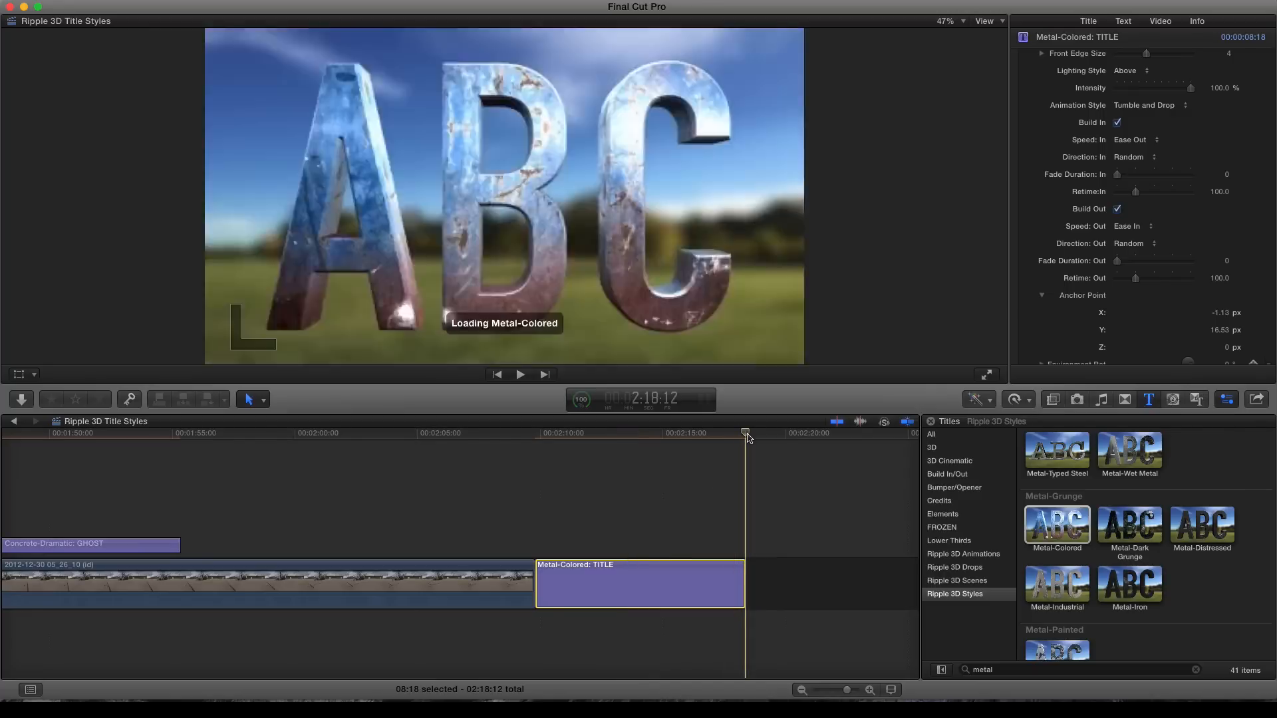
click(377, 434)
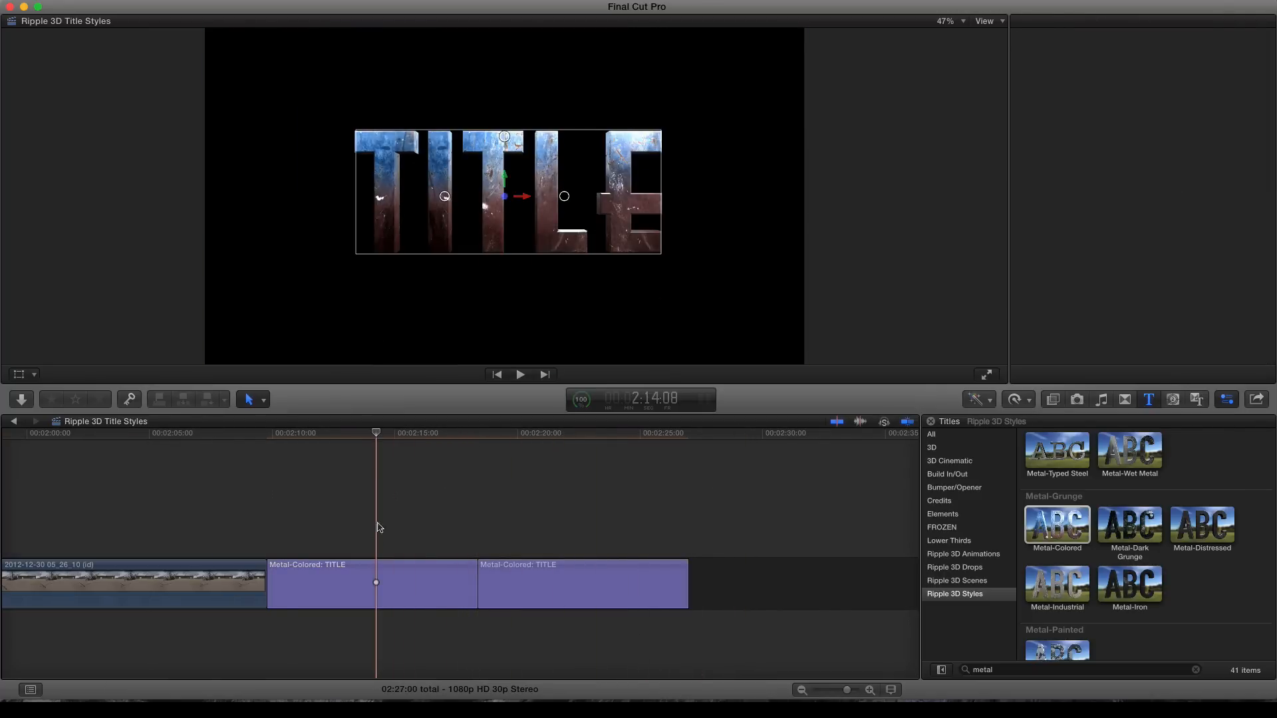
scroll(1094, 216, down, 5)
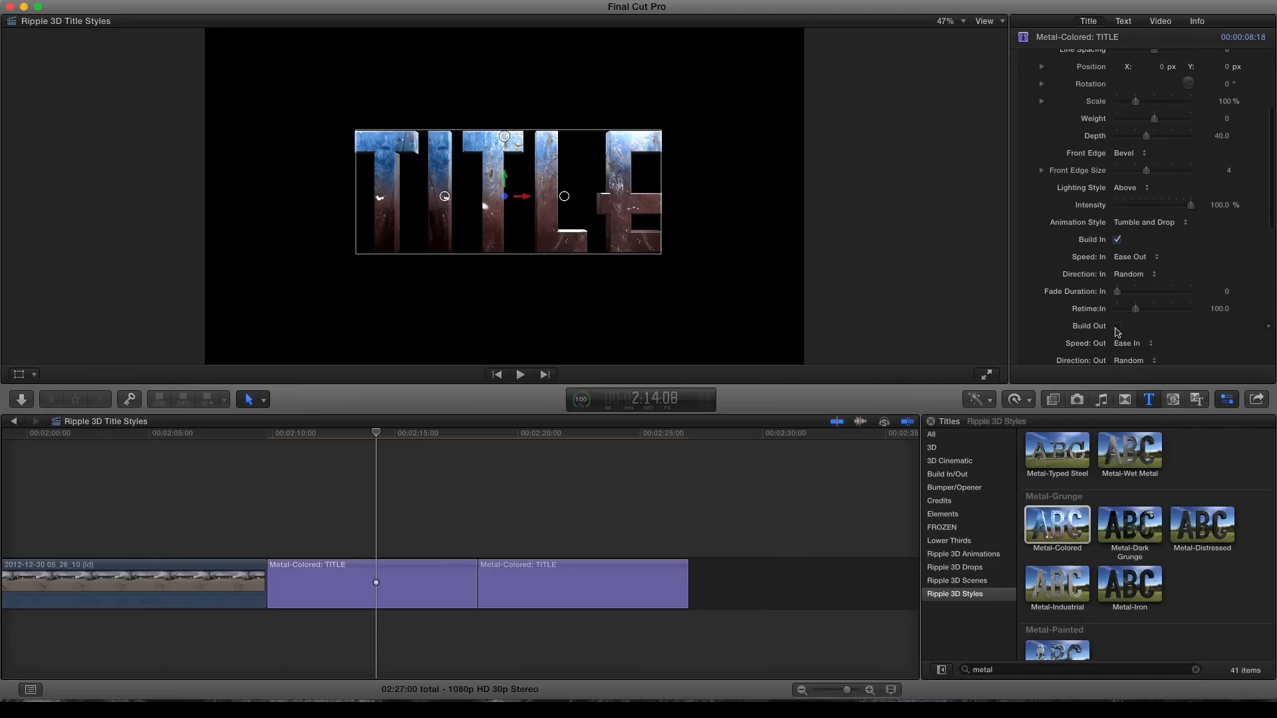
Step: Turn off Build In on the second title, set its animation style to Tumble Zoom Up, and scrub across both titles
click(574, 435)
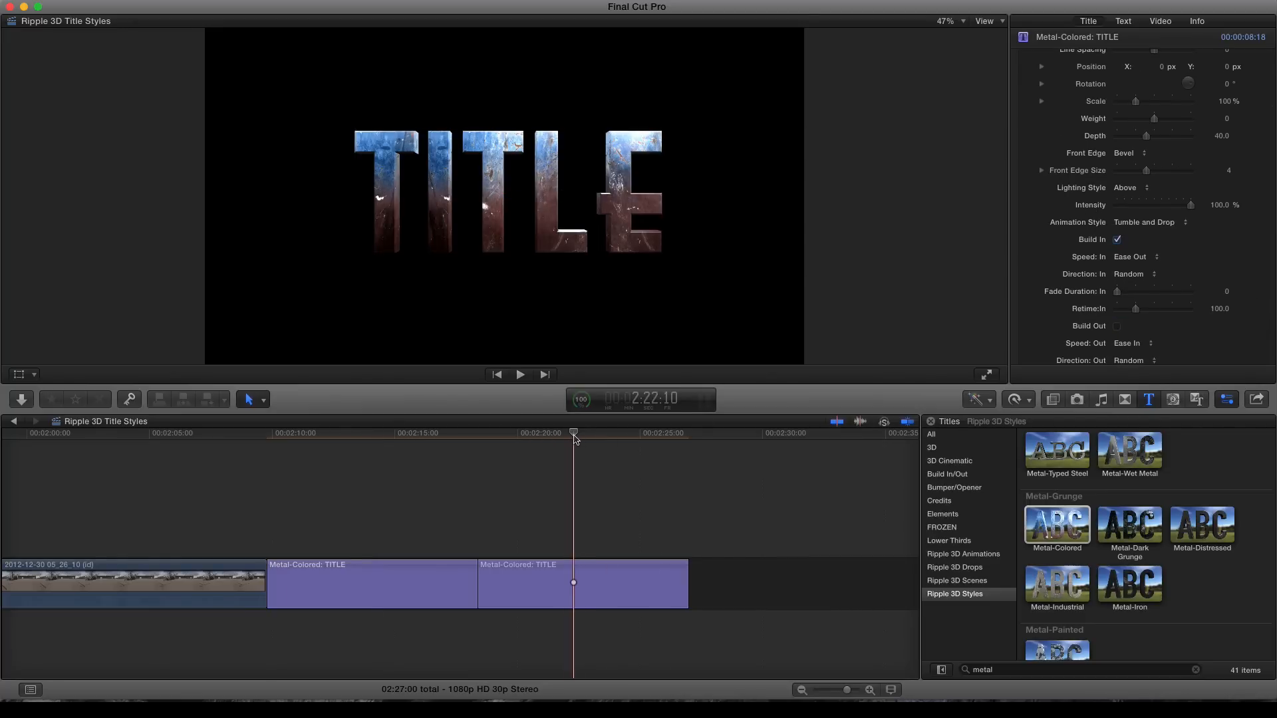
scroll(1094, 306, down, 5)
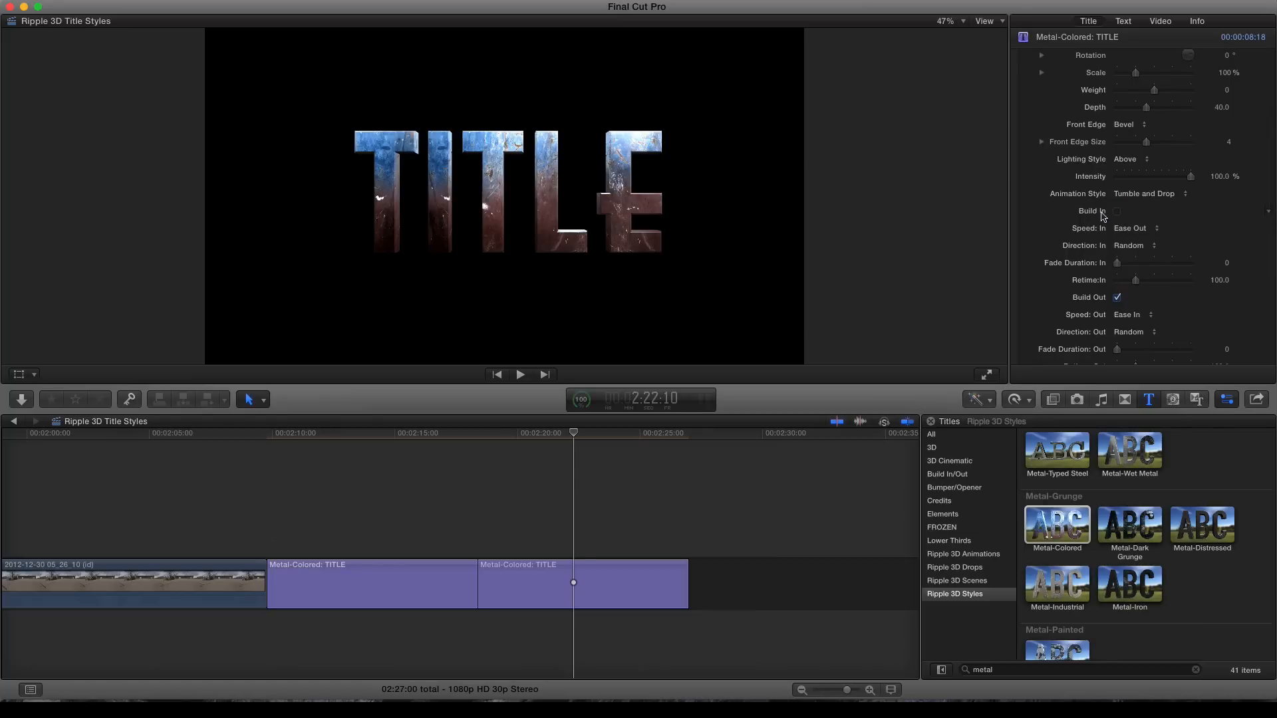
click(1149, 197)
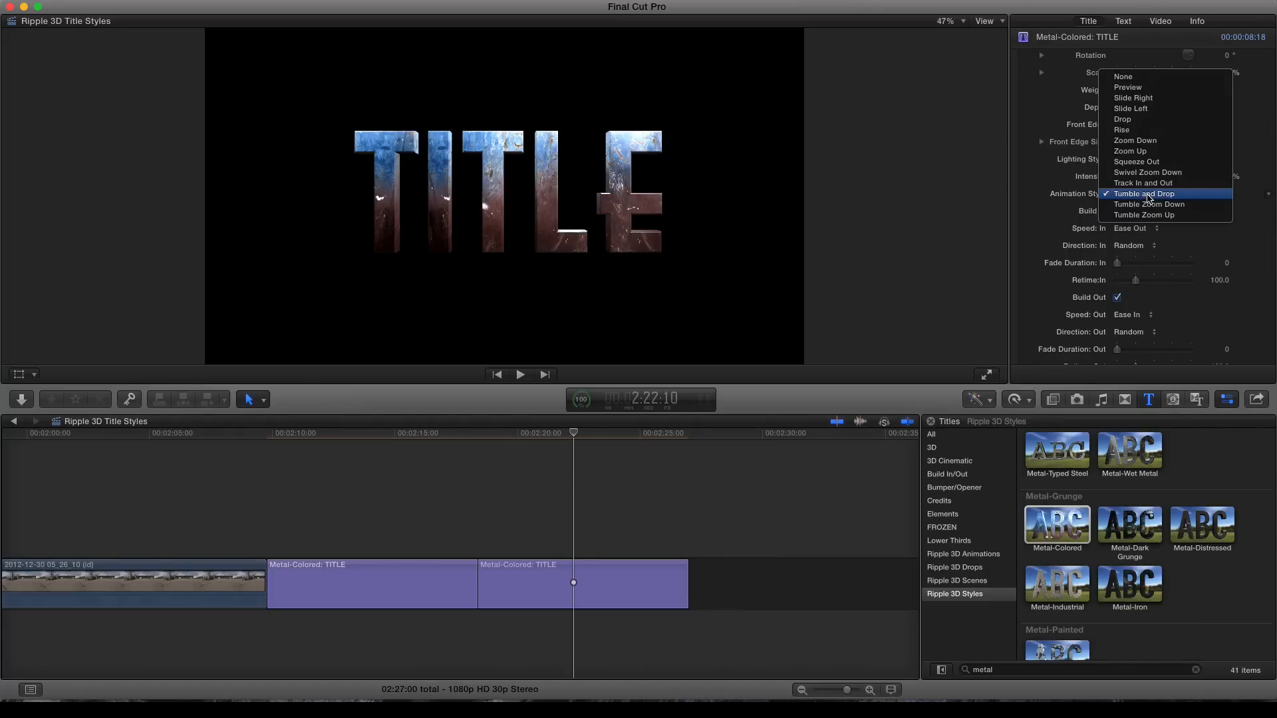
click(1152, 216)
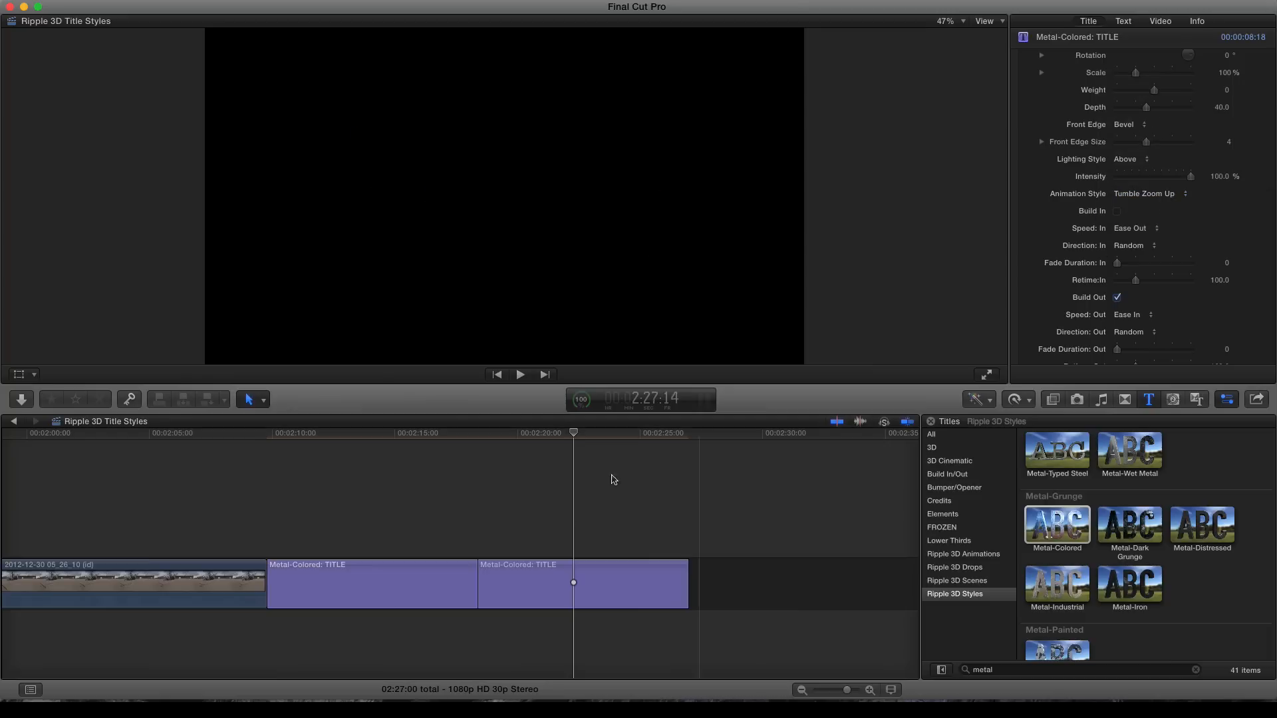
drag(287, 438, 600, 461)
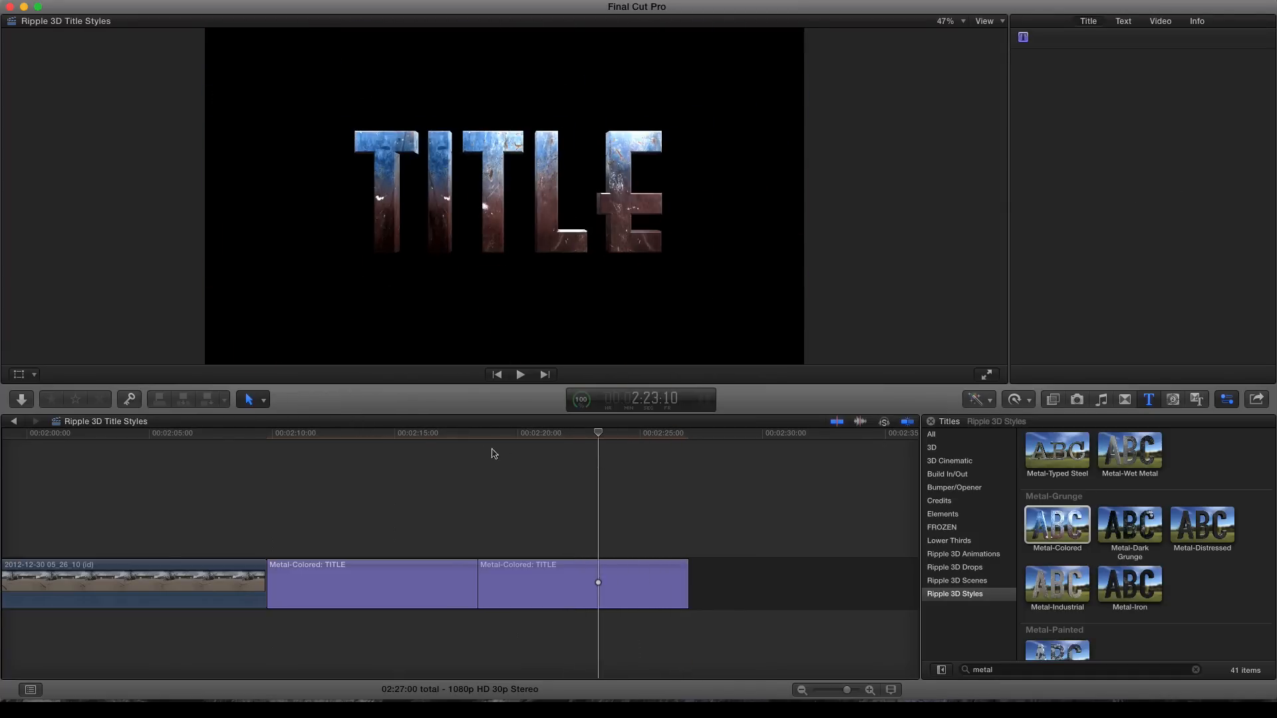
Step: Trim the first title's end to 2:13:10 and the second title's start to 2:17:04
click(415, 439)
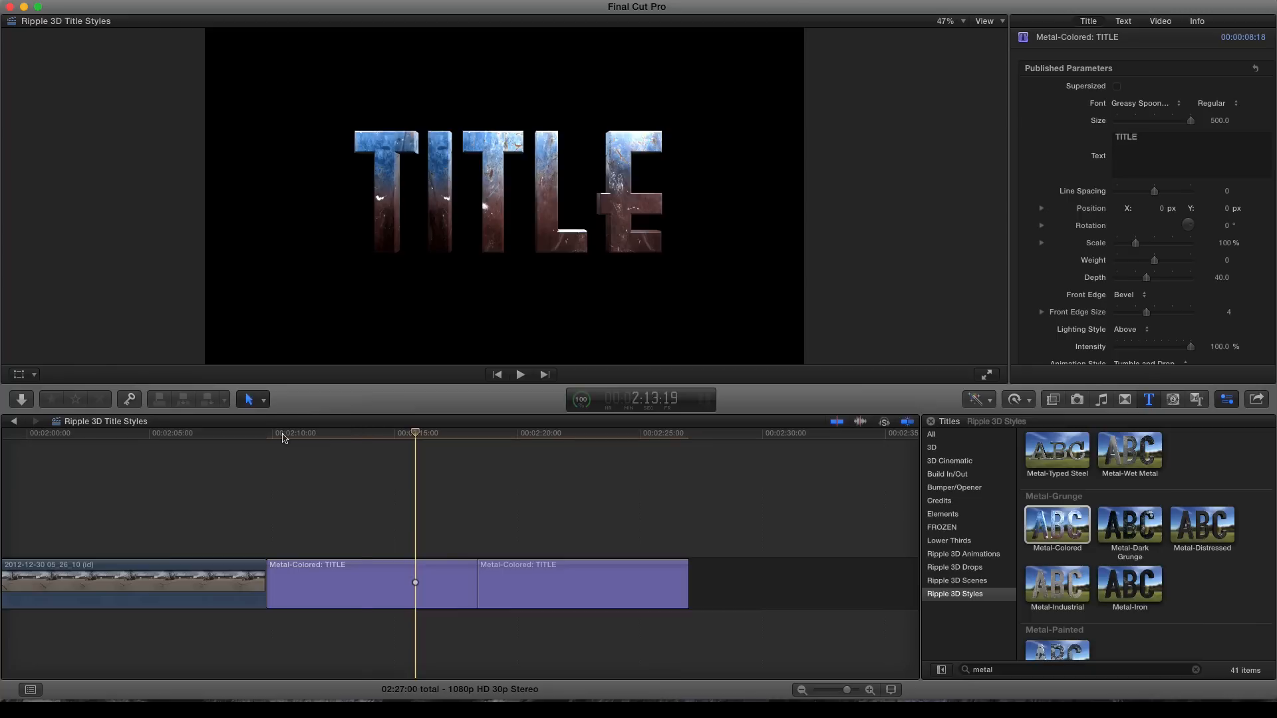
drag(283, 437, 354, 437)
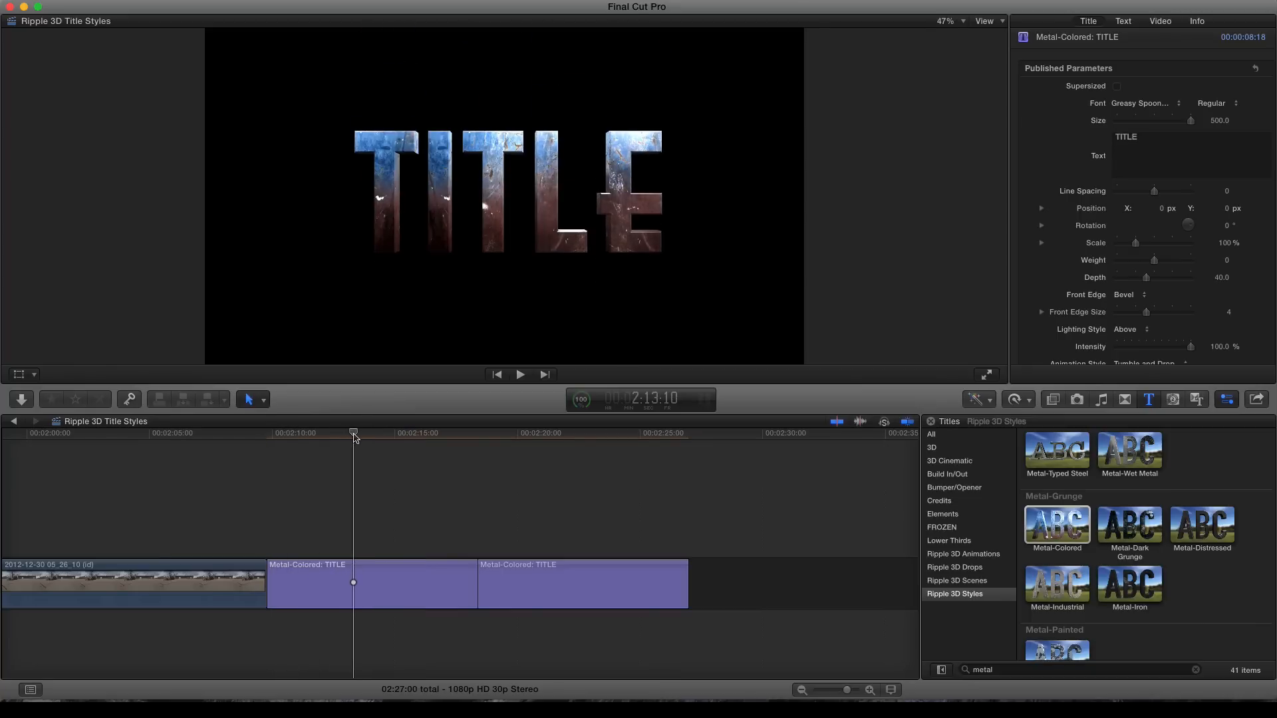
key(alt+bracketright)
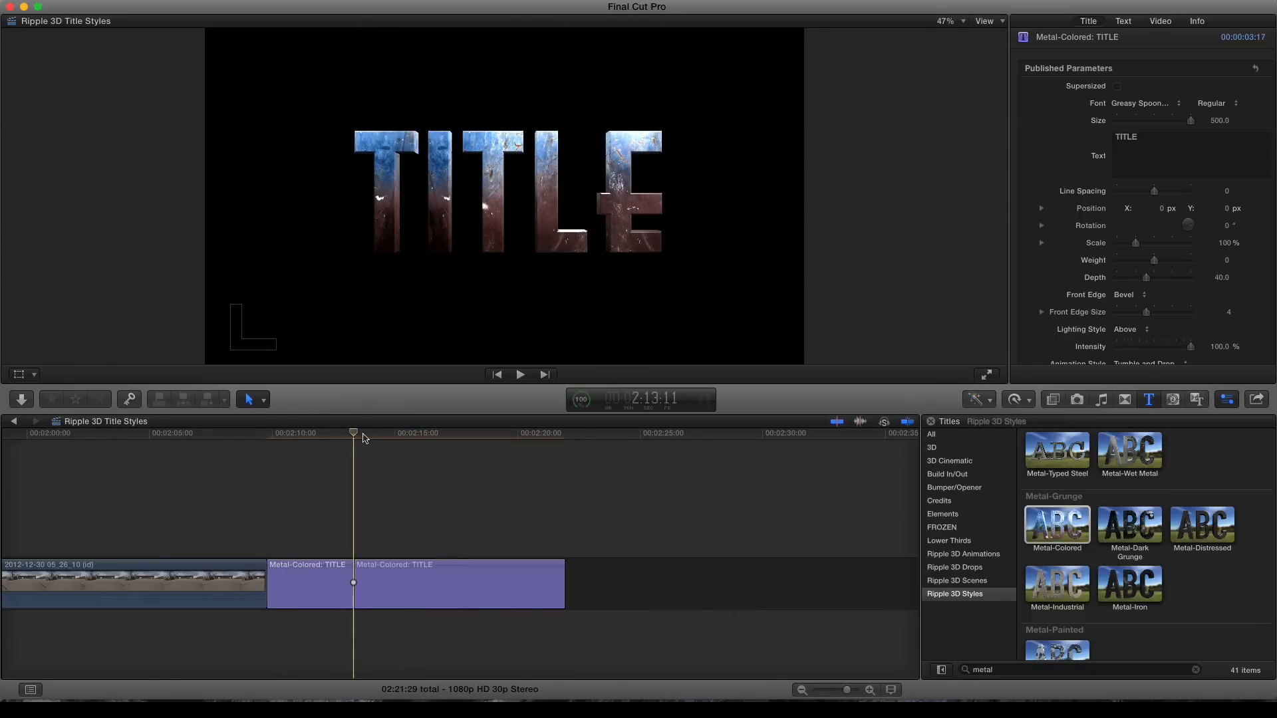
drag(355, 437, 448, 439)
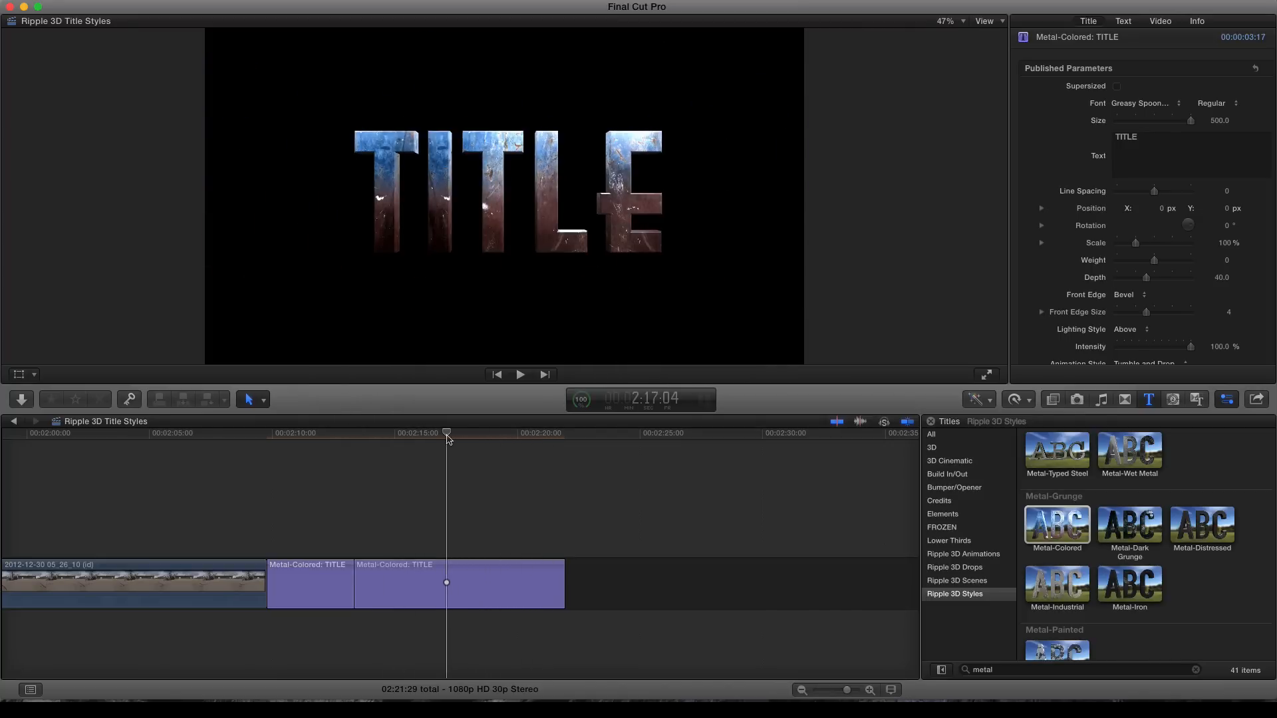
key(alt+bracketleft)
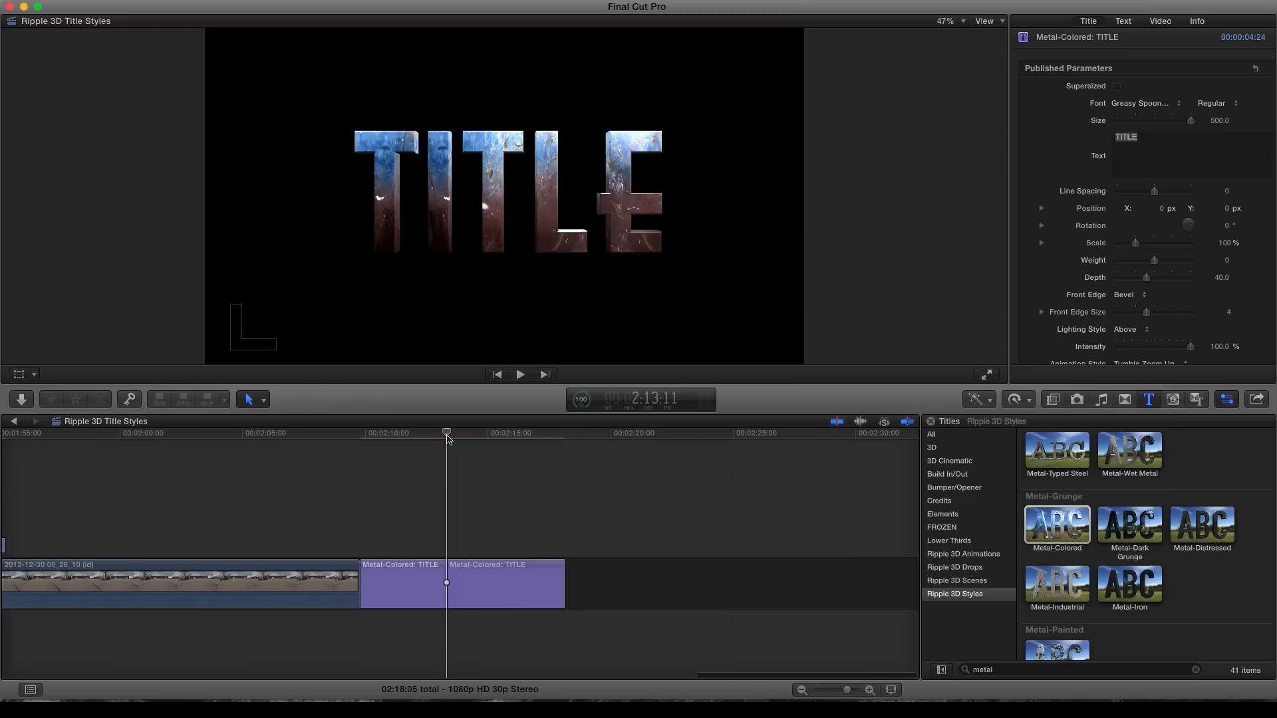
Step: Play both Metal-Colored titles from the start of the first one and scrub across the join between them
click(366, 438)
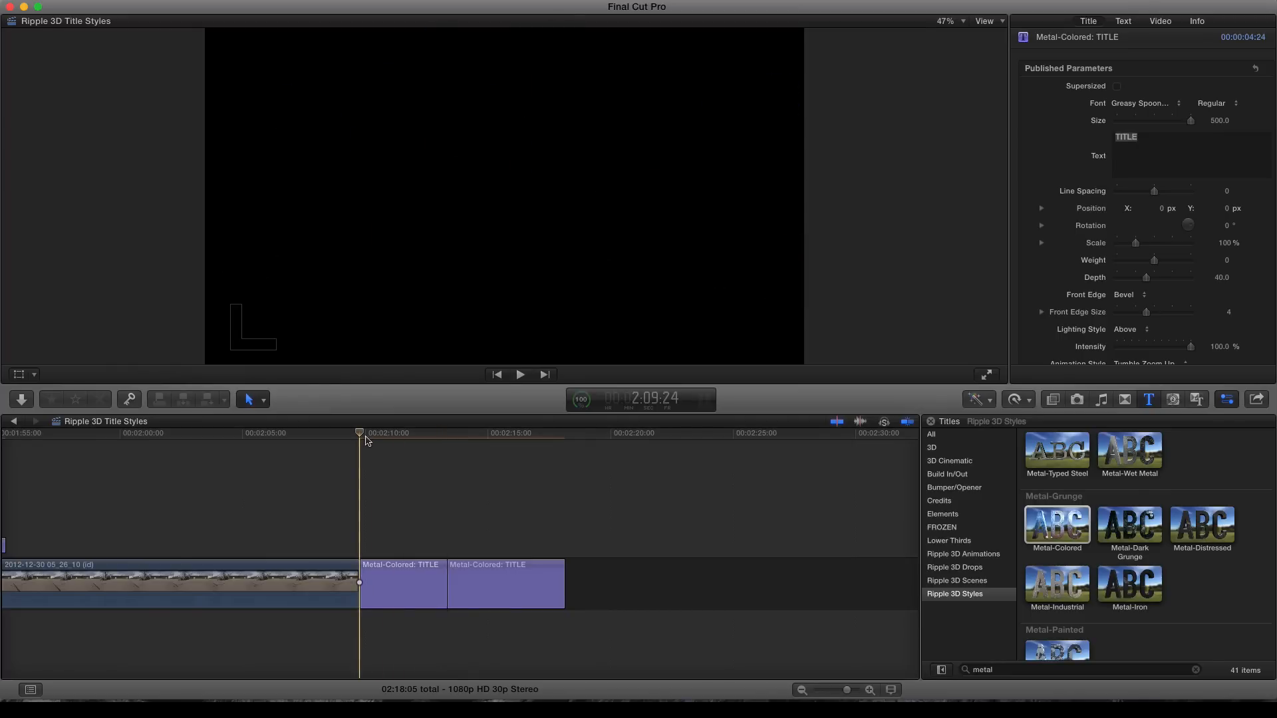
key(space)
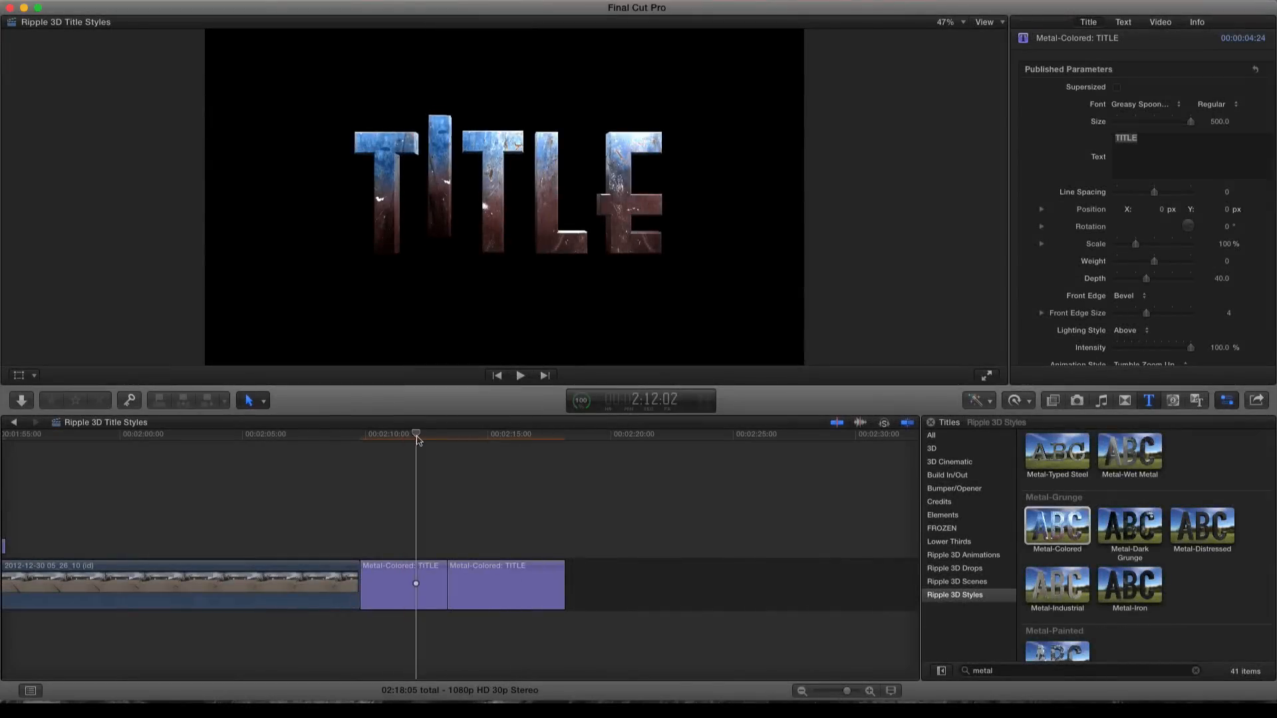
drag(417, 440, 490, 444)
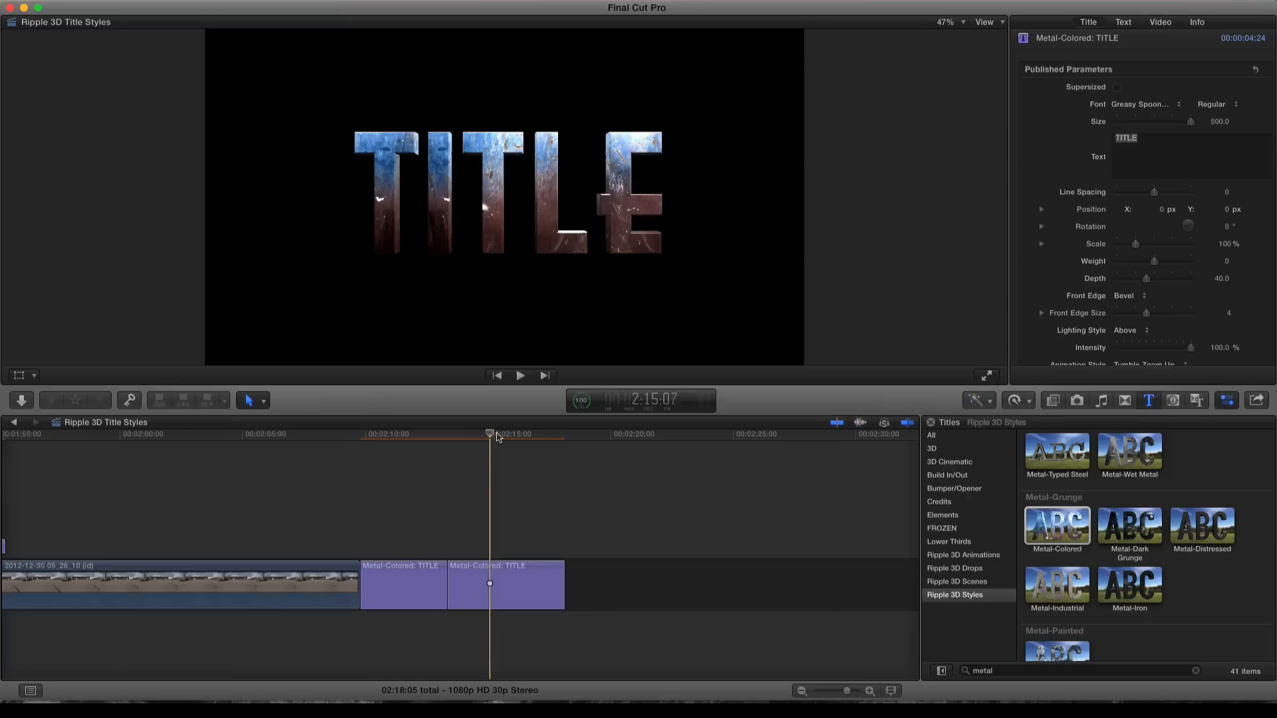
Step: Step frame by frame through the opening of the first title, checking where its letters begin to drop in
drag(497, 435, 357, 453)
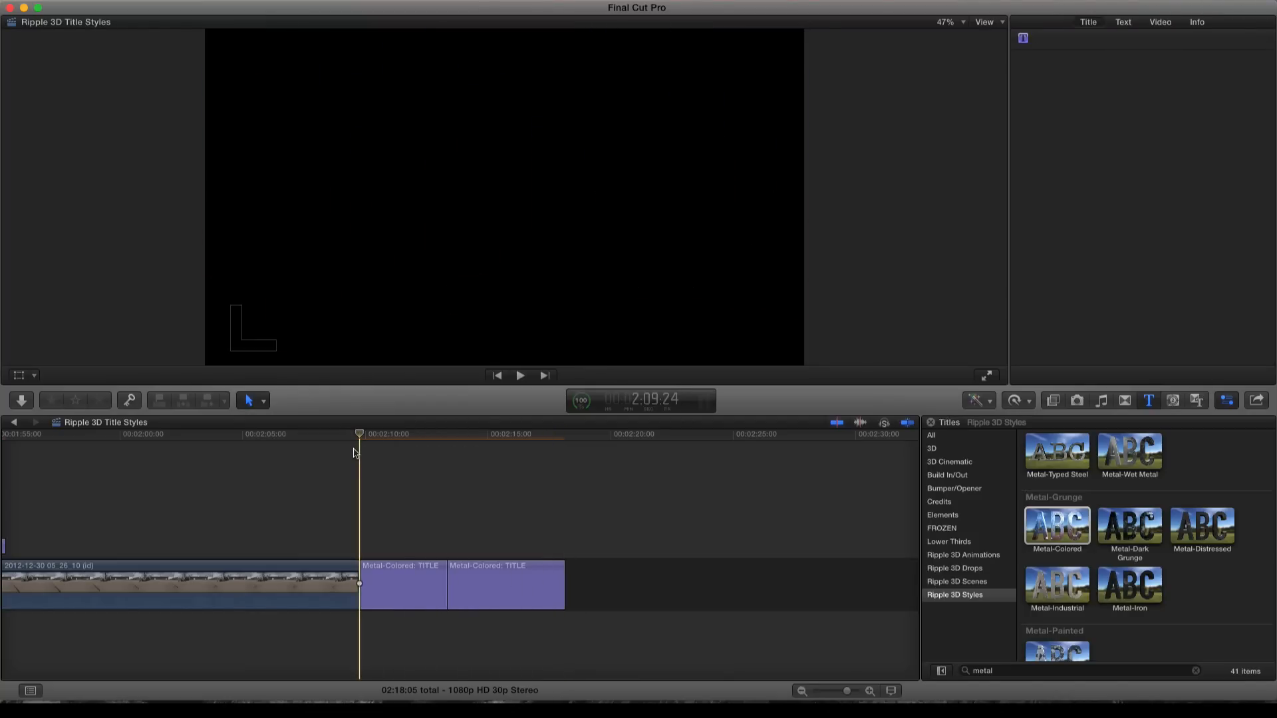
key(Right)
key(Right)
key(Right)
key(Right)
key(Right)
key(Right)
key(Right)
key(Right)
key(Right)
key(Right)
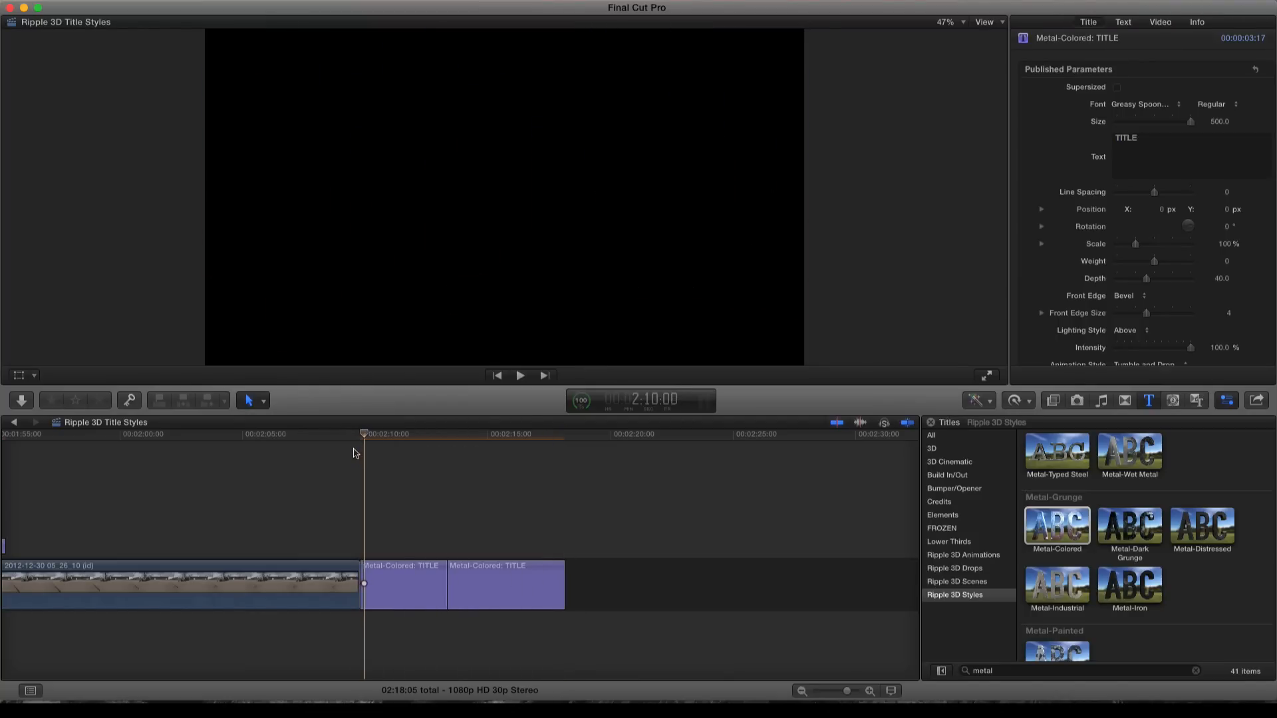
key(Right)
key(Right)
key(Right)
key(Right)
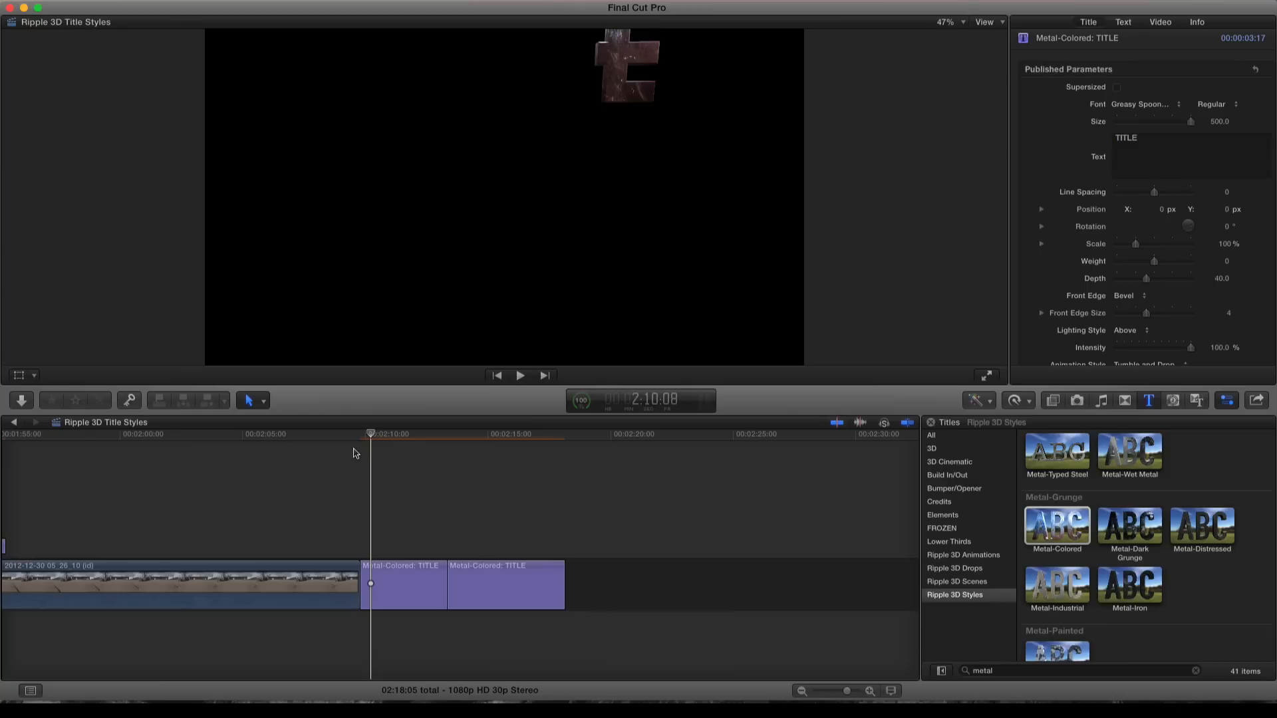
key(Left)
key(Left)
key(Left)
key(Left)
key(Right)
key(Right)
key(Right)
key(Right)
key(Right)
key(Right)
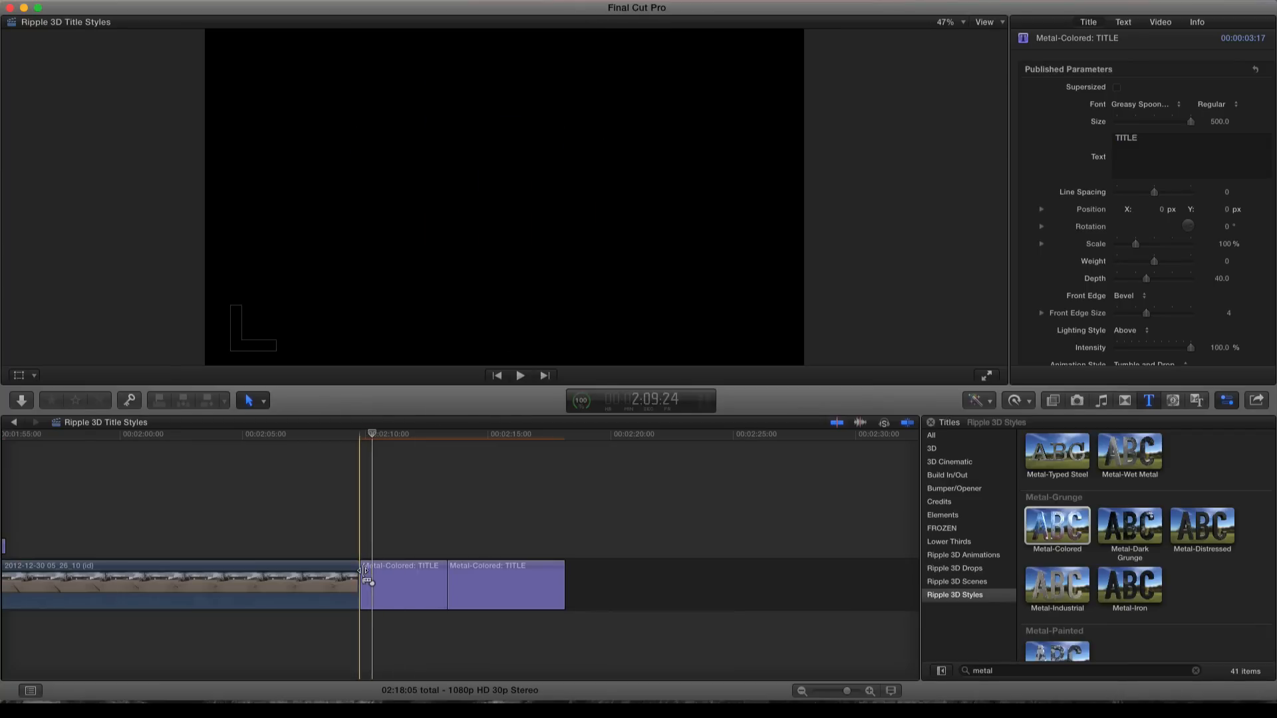
Step: Try trimming the empty opening frames off the first title, play back its build-in, and undo the trim
drag(361, 581, 373, 581)
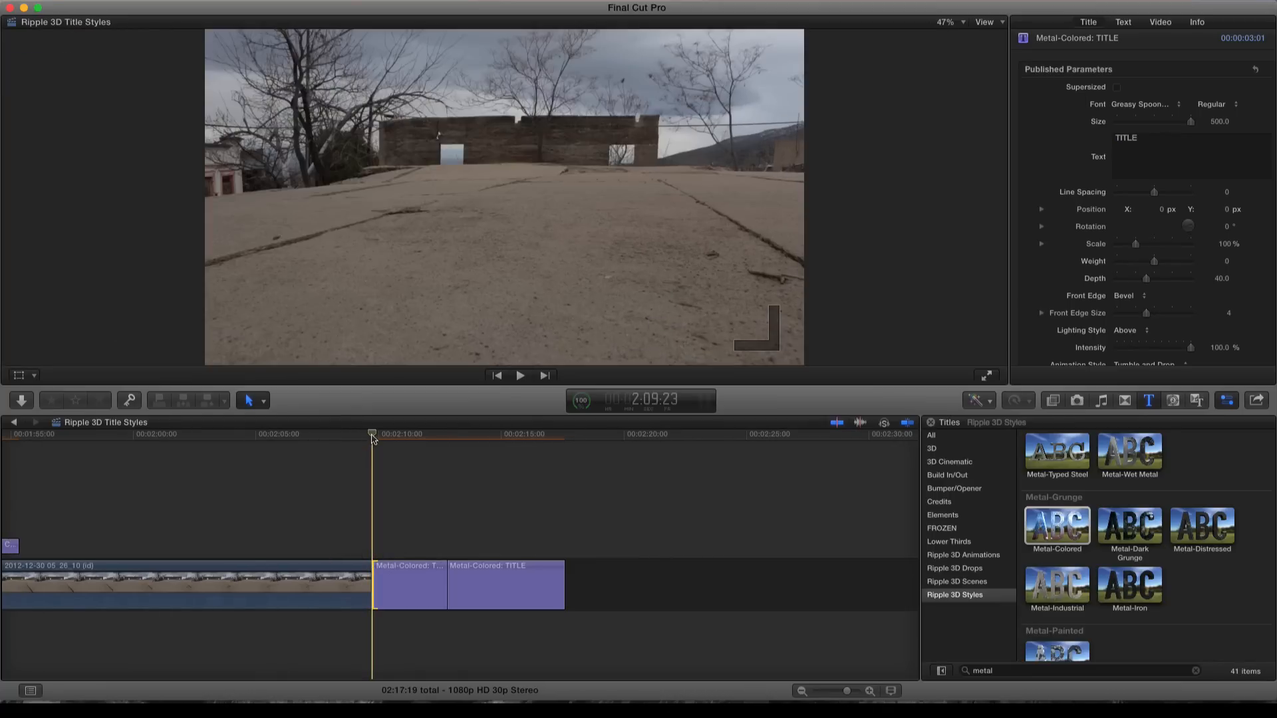
click(372, 435)
key(space)
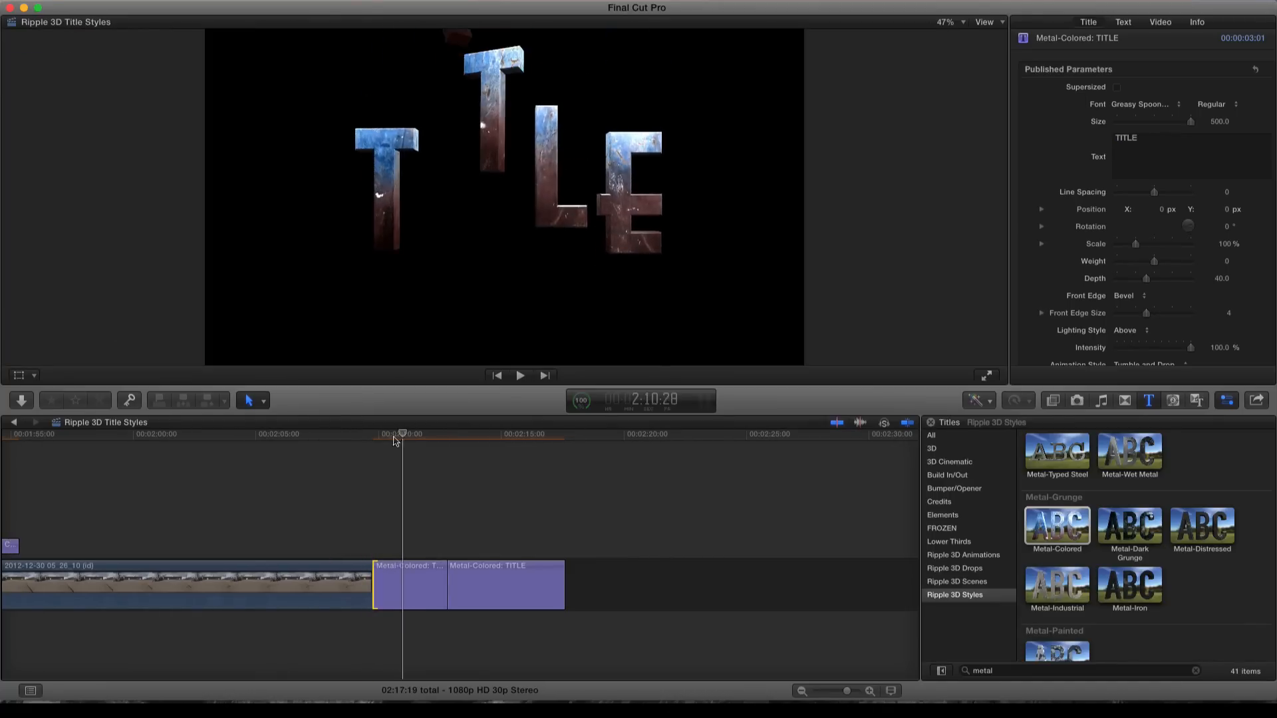
mouse_move(393, 437)
mouse_down()
mouse_move(372, 437)
mouse_move(394, 439)
mouse_up()
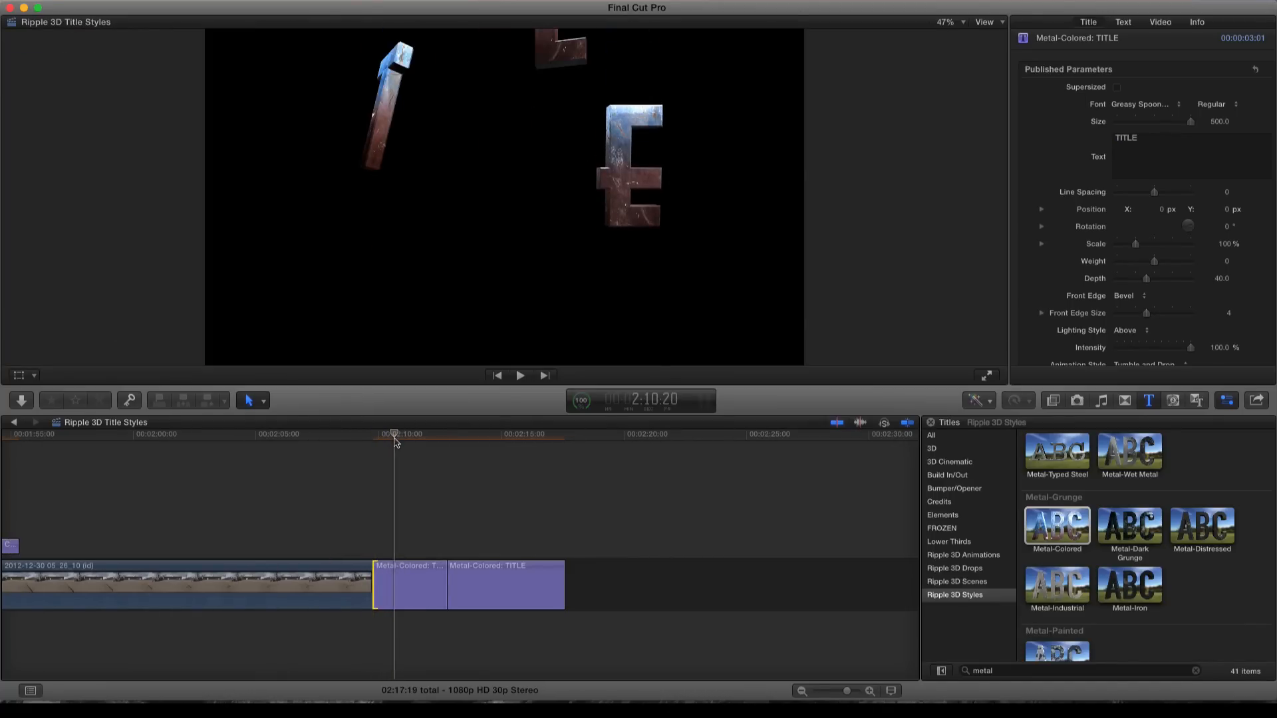
key(super+z)
Step: Combine the two Metal-Colored titles into a compound clip named Title Example in the Plugin Tutorials event
click(404, 484)
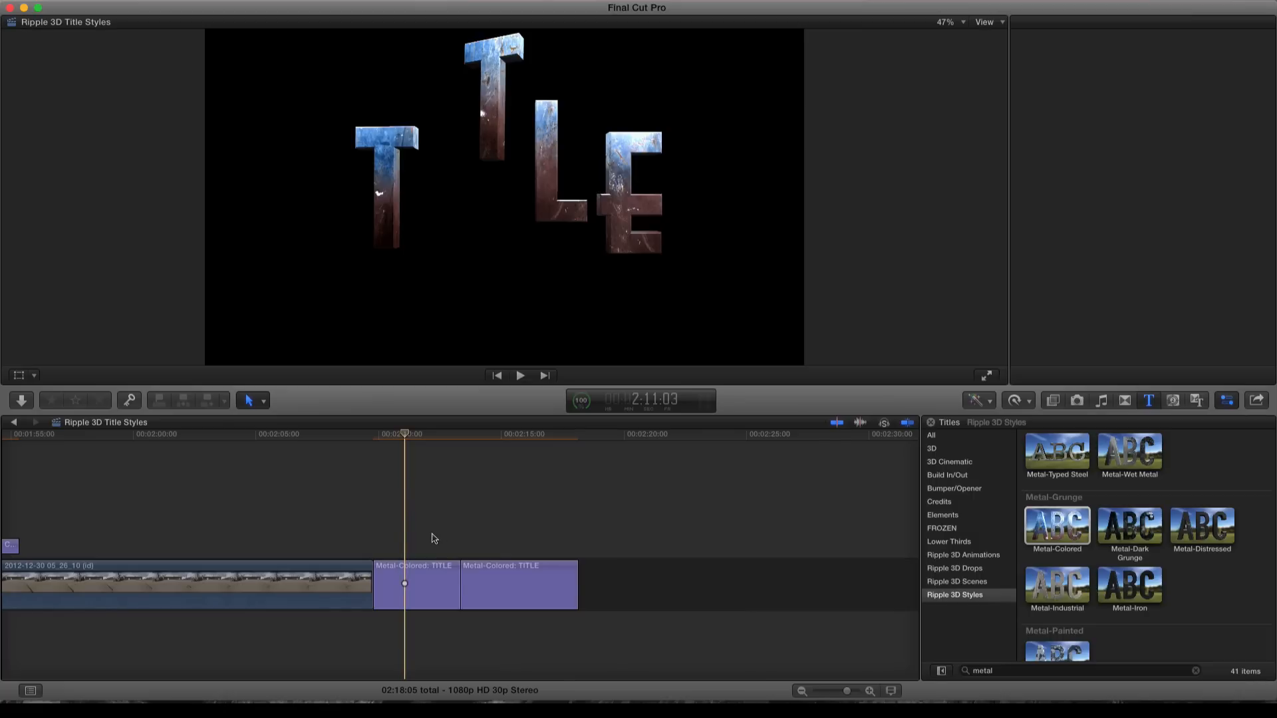
drag(420, 530, 483, 602)
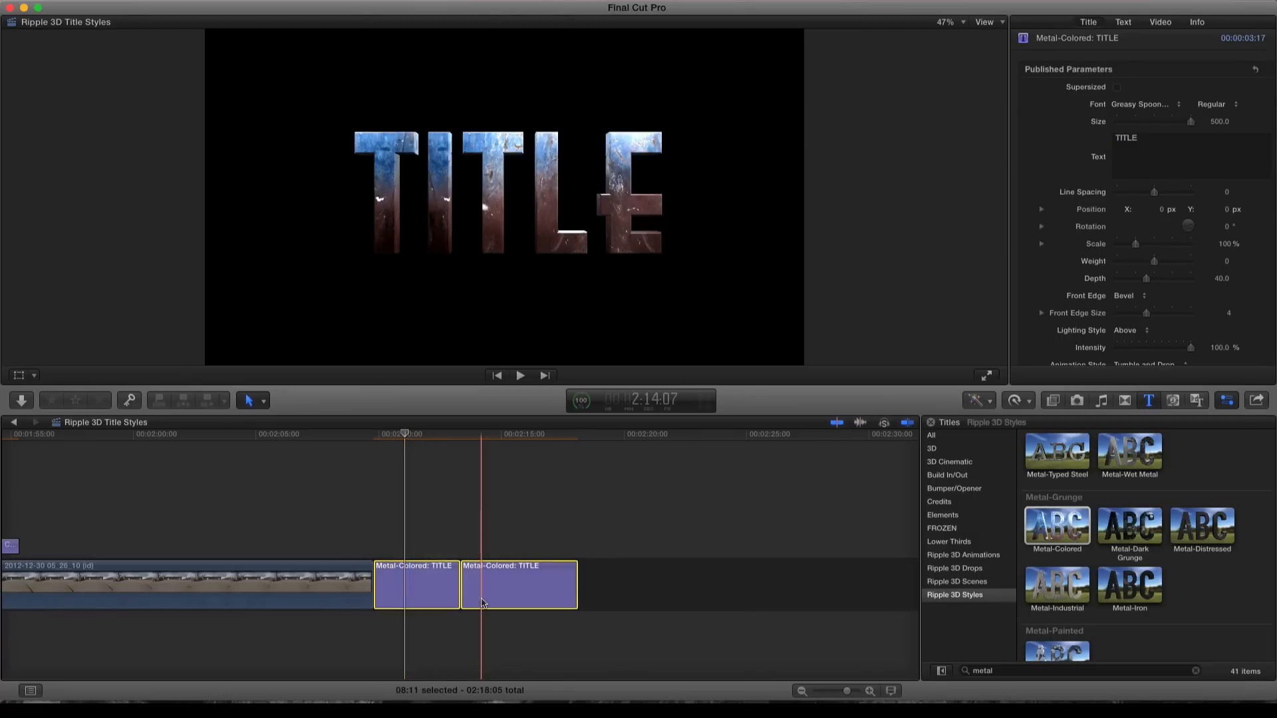
key(alt+g)
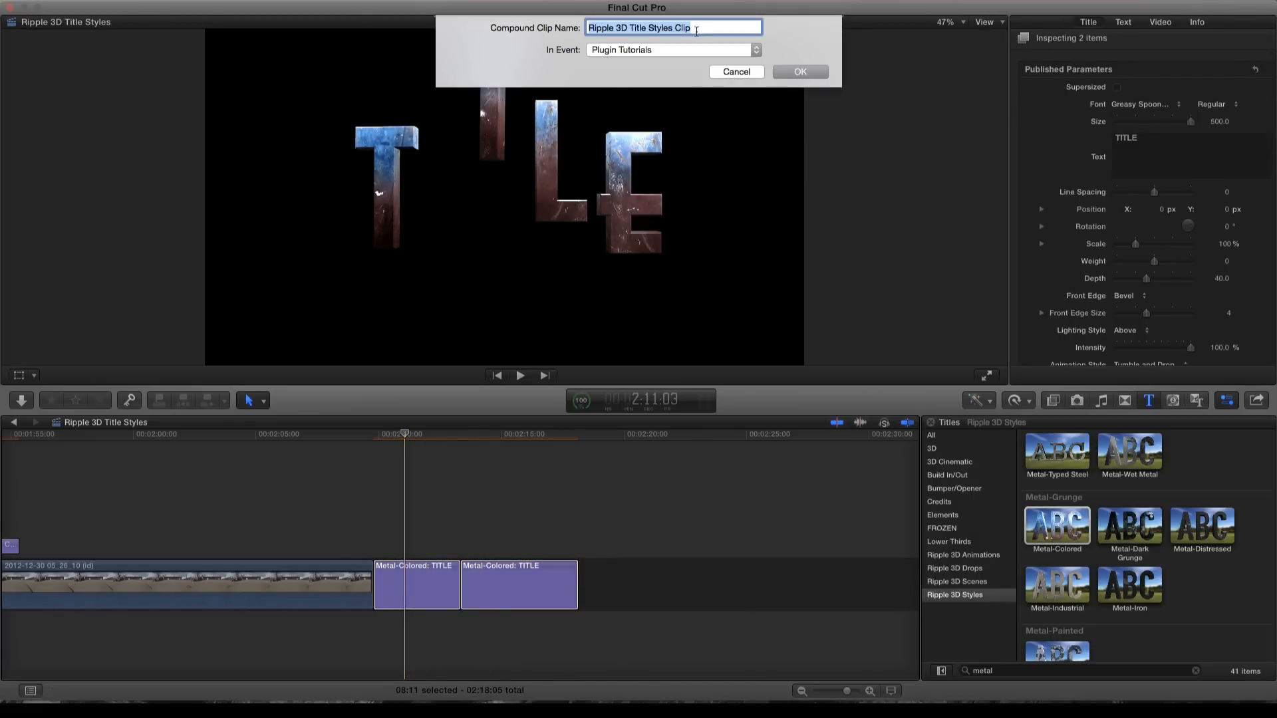
text(Title Examp)
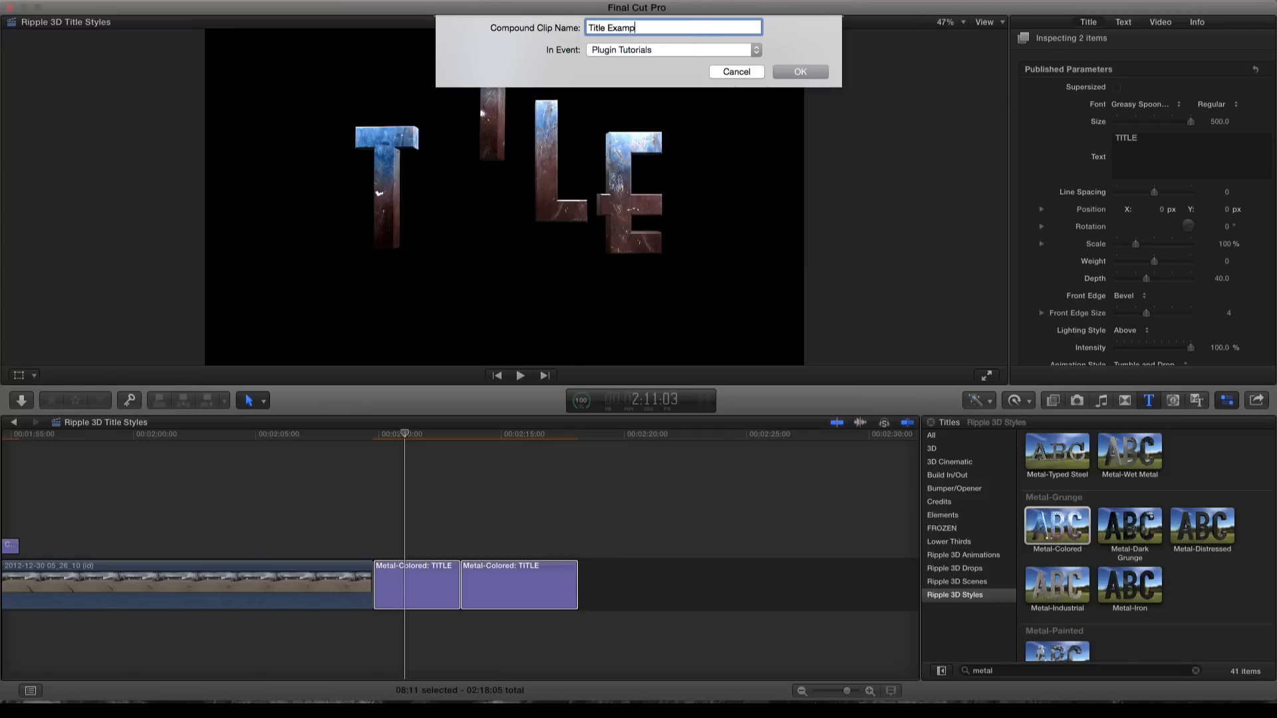
text(le)
key(Return)
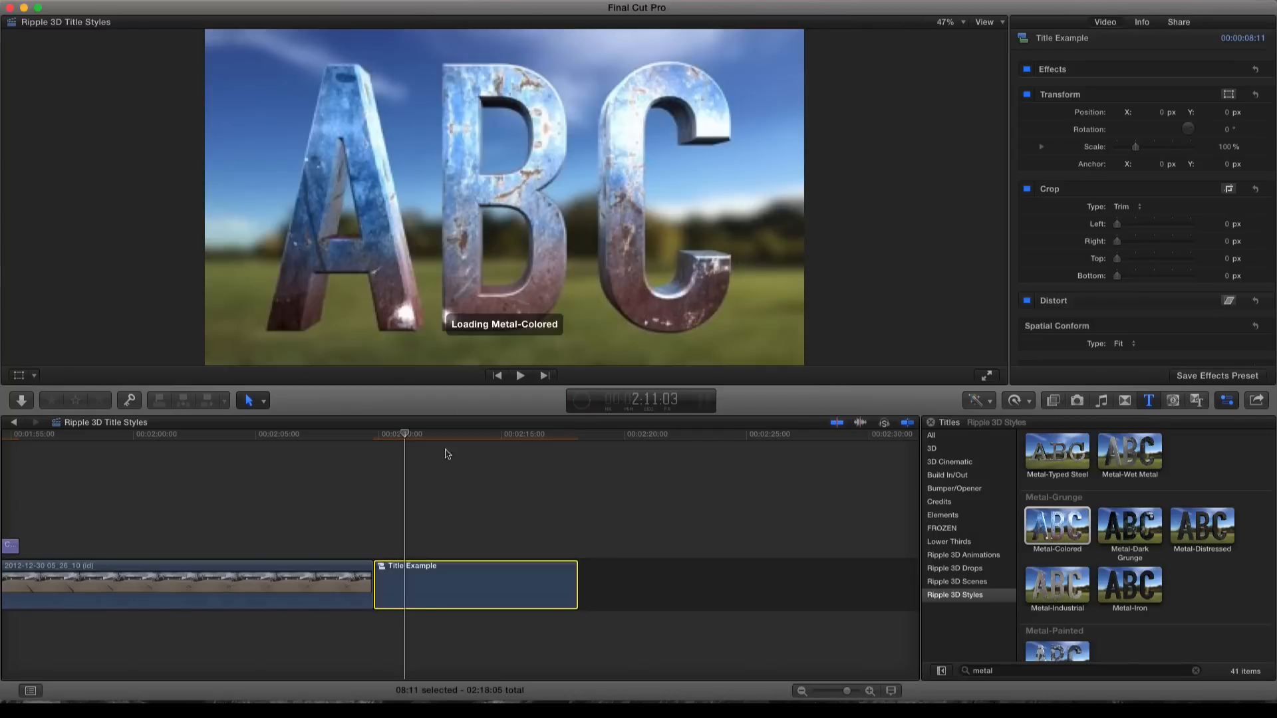
Step: Trim the Title Example clip's start to where the first letters drop in and its end to 2:16:25
drag(376, 439, 389, 441)
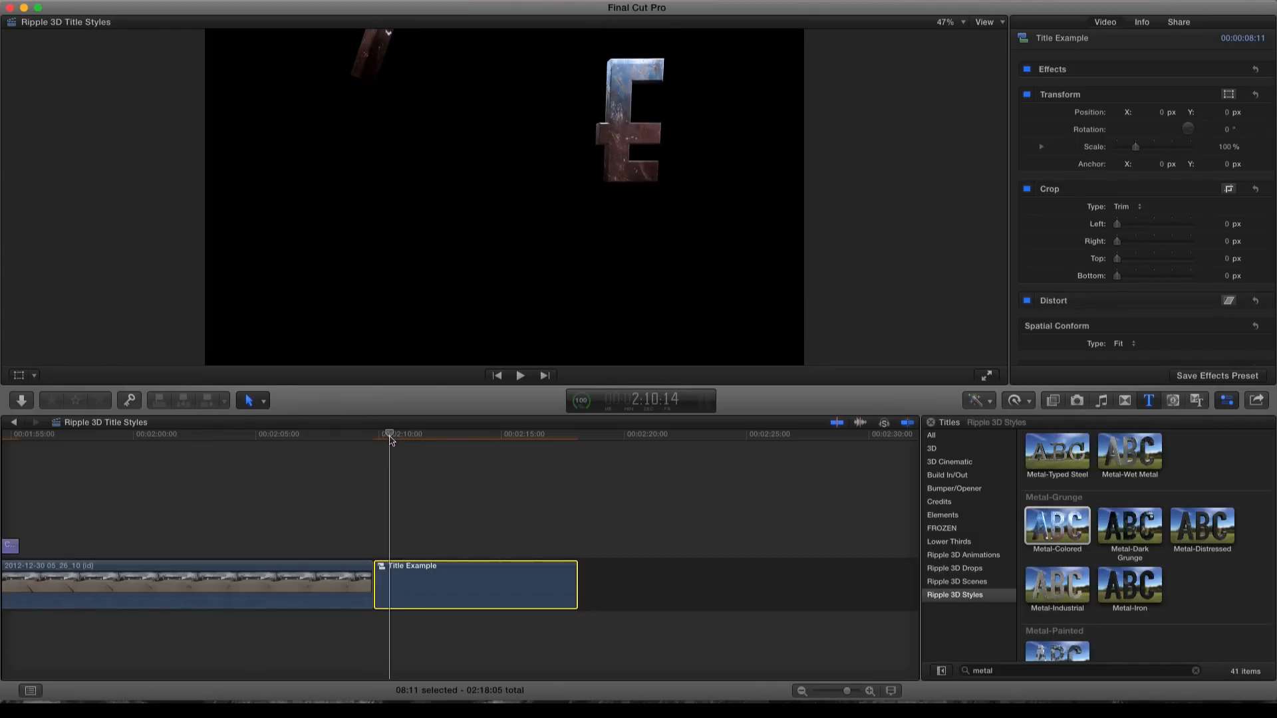
key(alt+[)
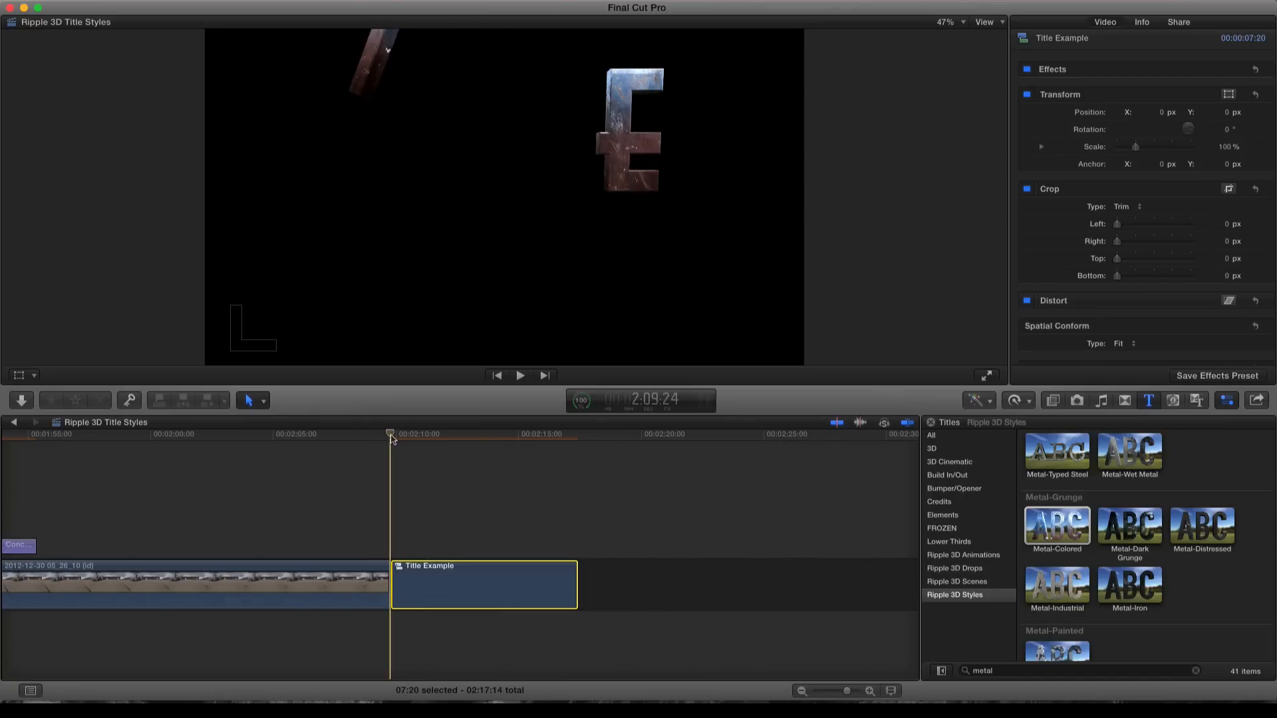
drag(391, 438, 564, 459)
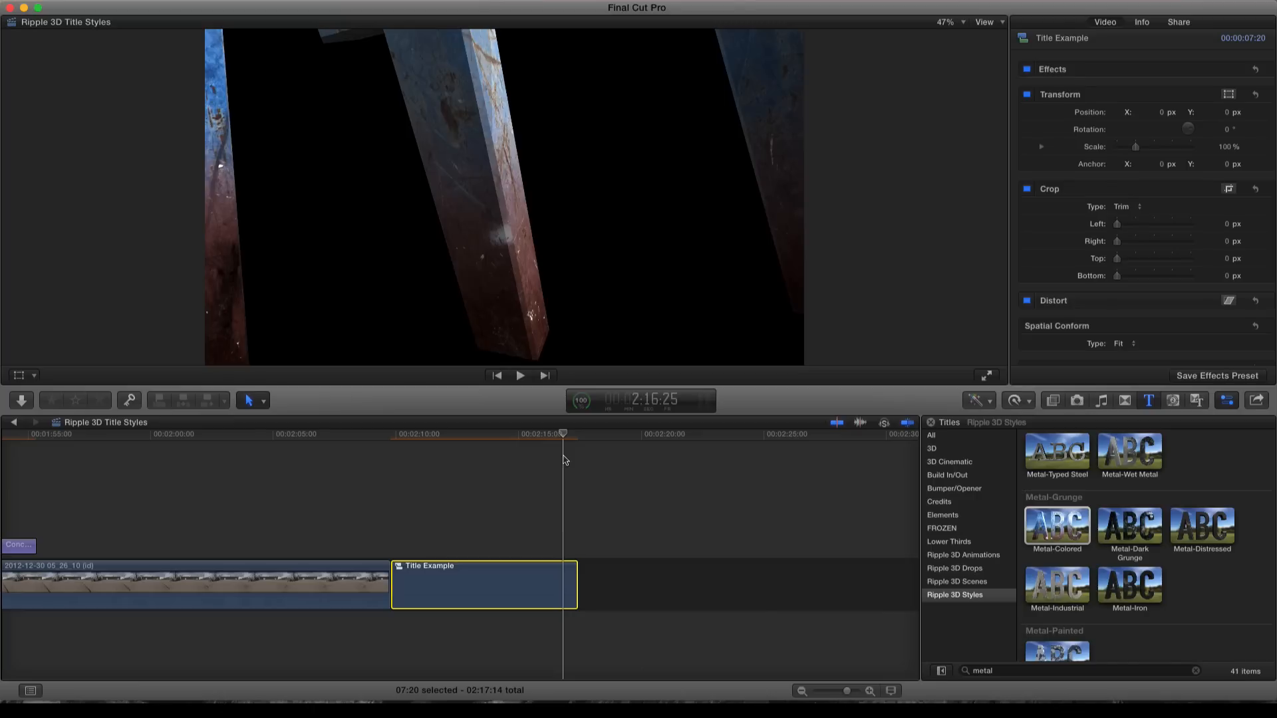
Step: Show the retime editor for the Title Example clip and scrub through its opening
click(476, 586)
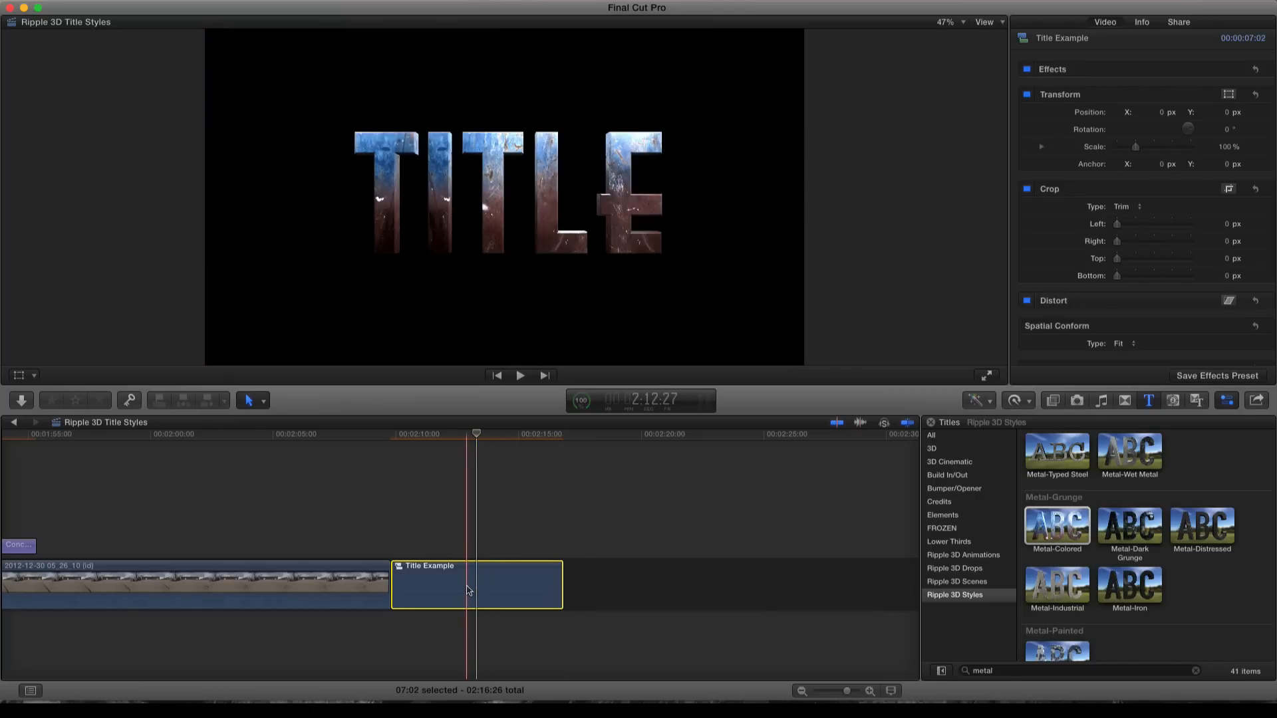
key(super+r)
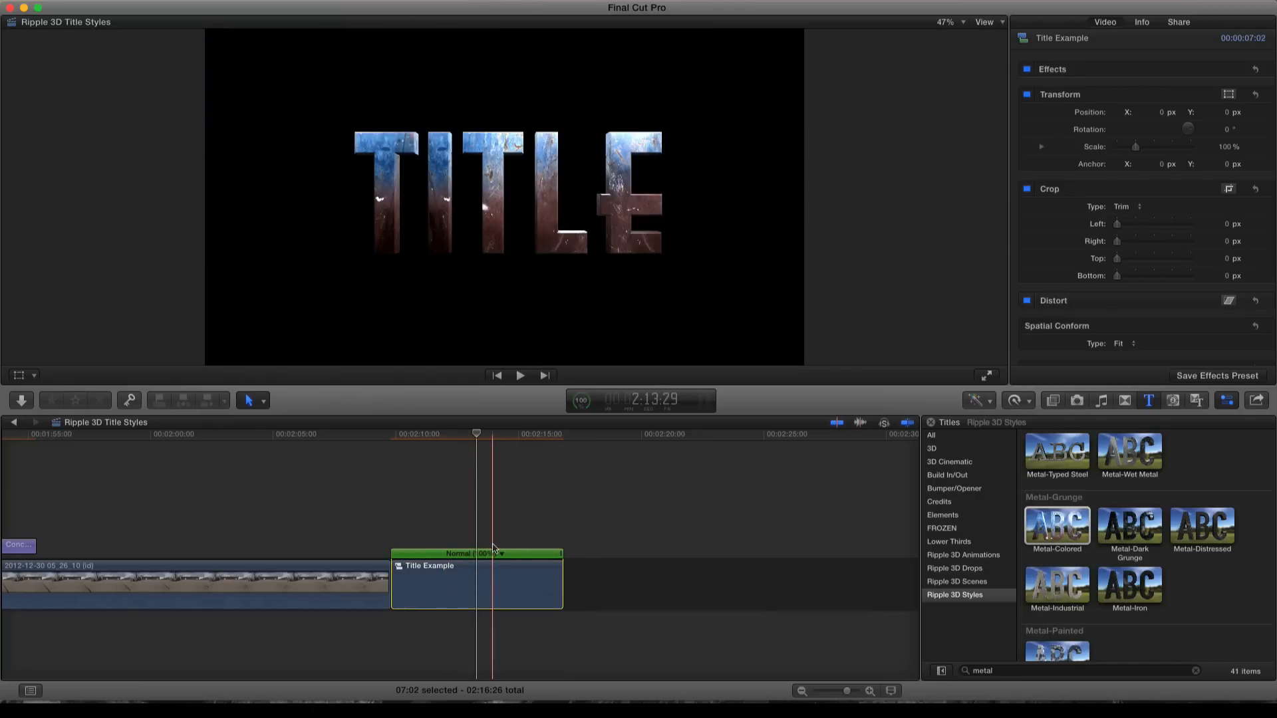
drag(393, 437, 470, 435)
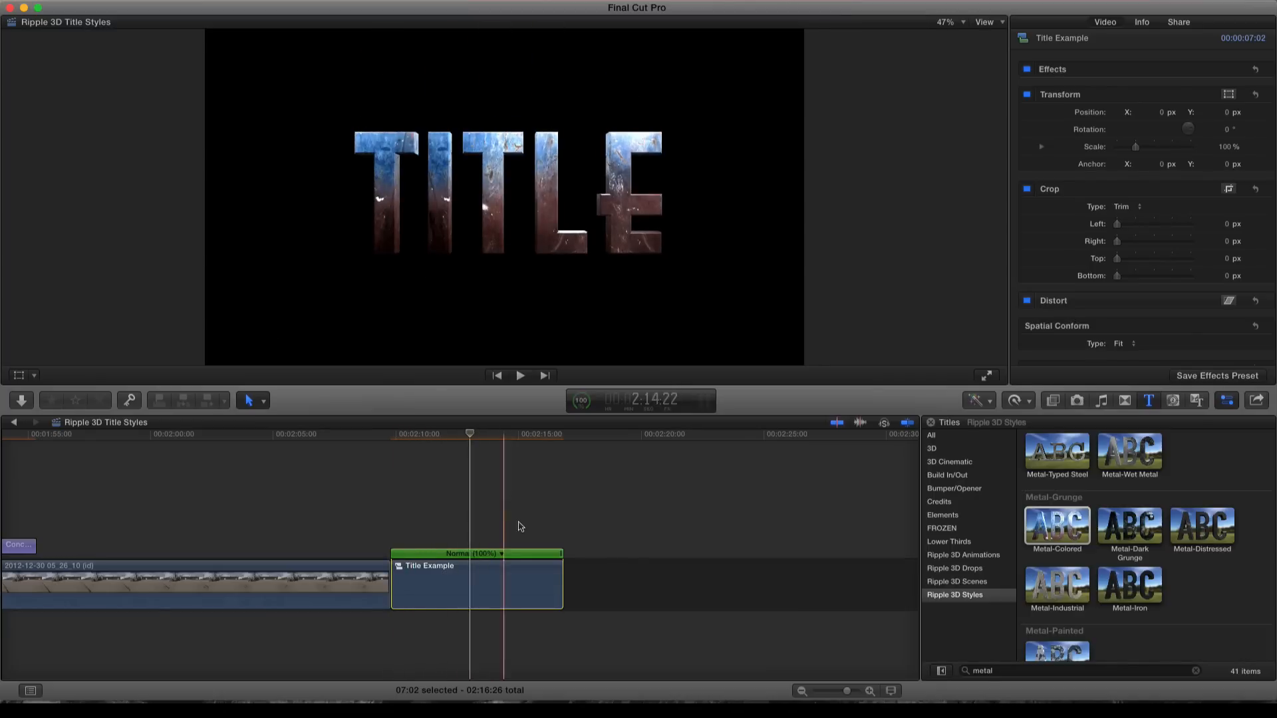
Step: Speed up the whole Title Example clip by retiming it to a duration of 4:27, and play it back
click(502, 553)
mouse_move(517, 579)
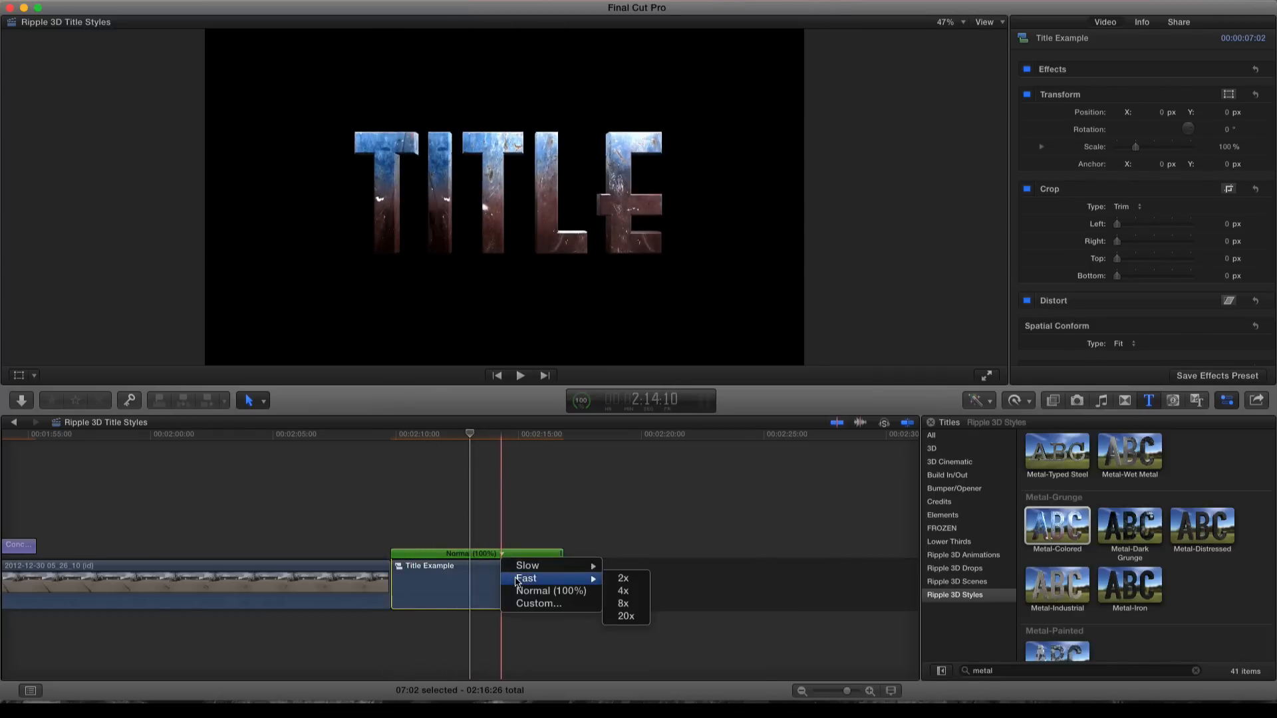
click(502, 463)
drag(562, 562, 509, 562)
key(space)
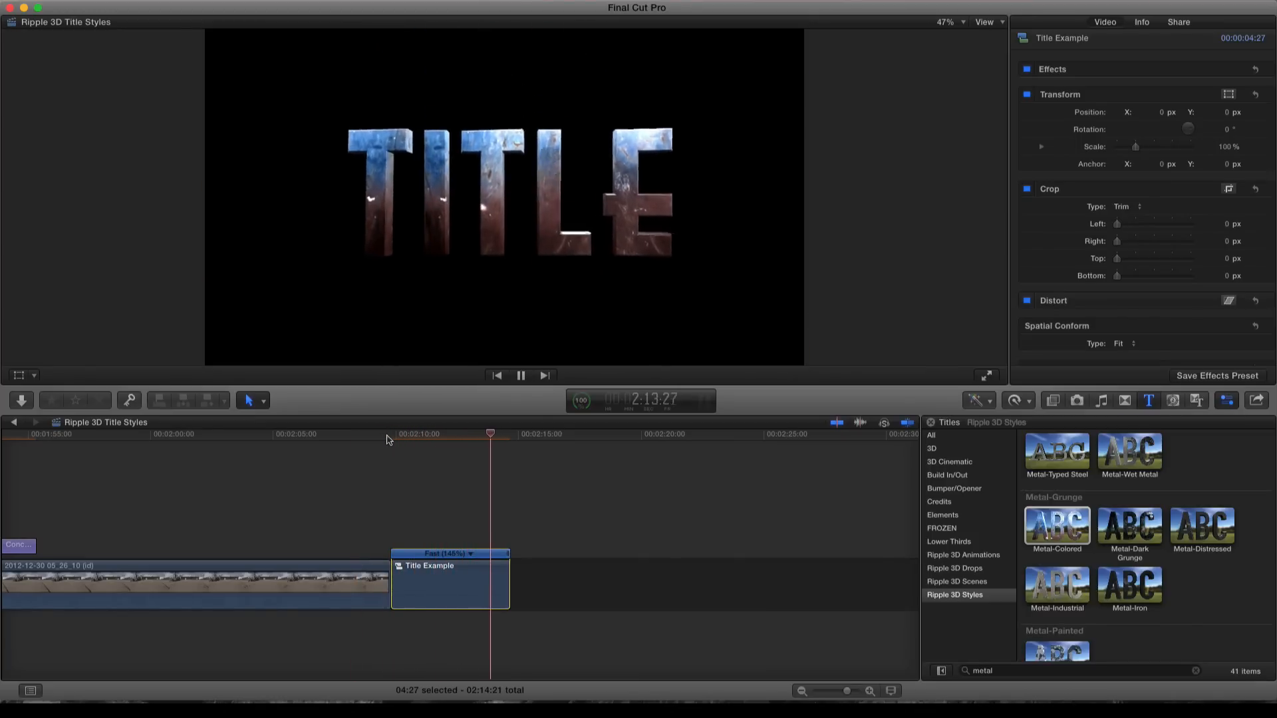
Step: Reset the whole Title Example clip to normal 100% speed
click(436, 453)
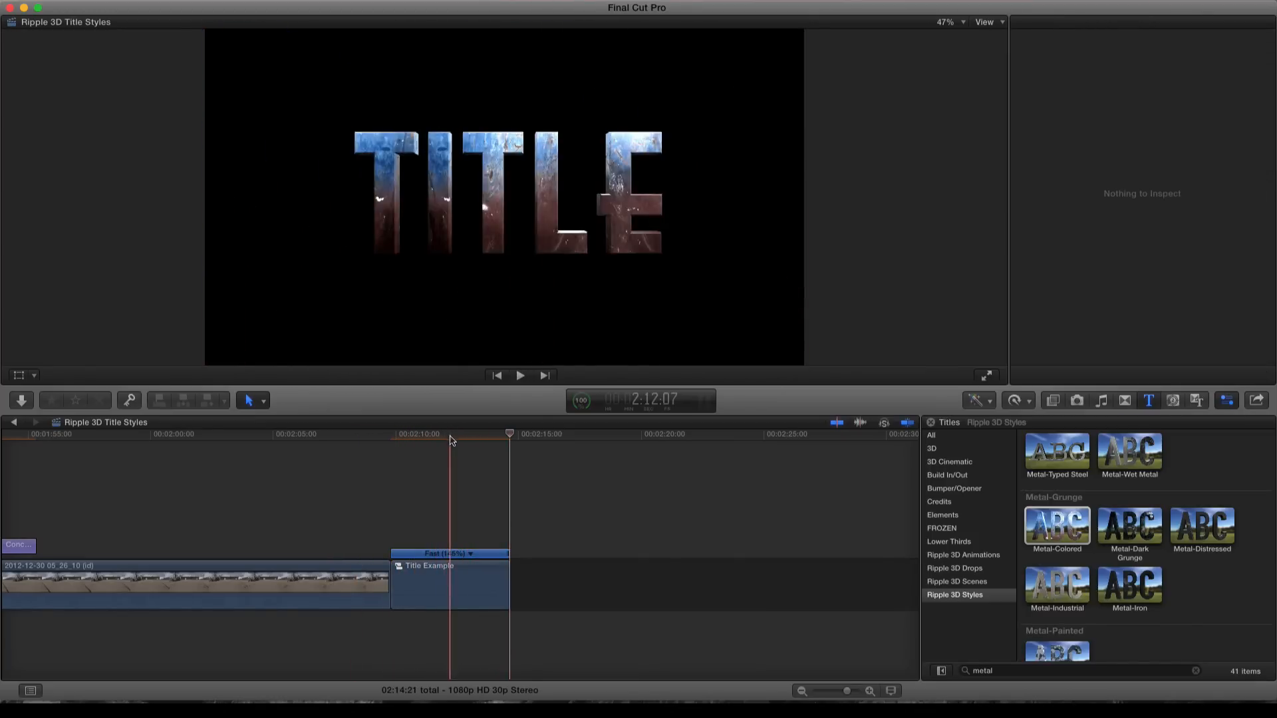
click(449, 572)
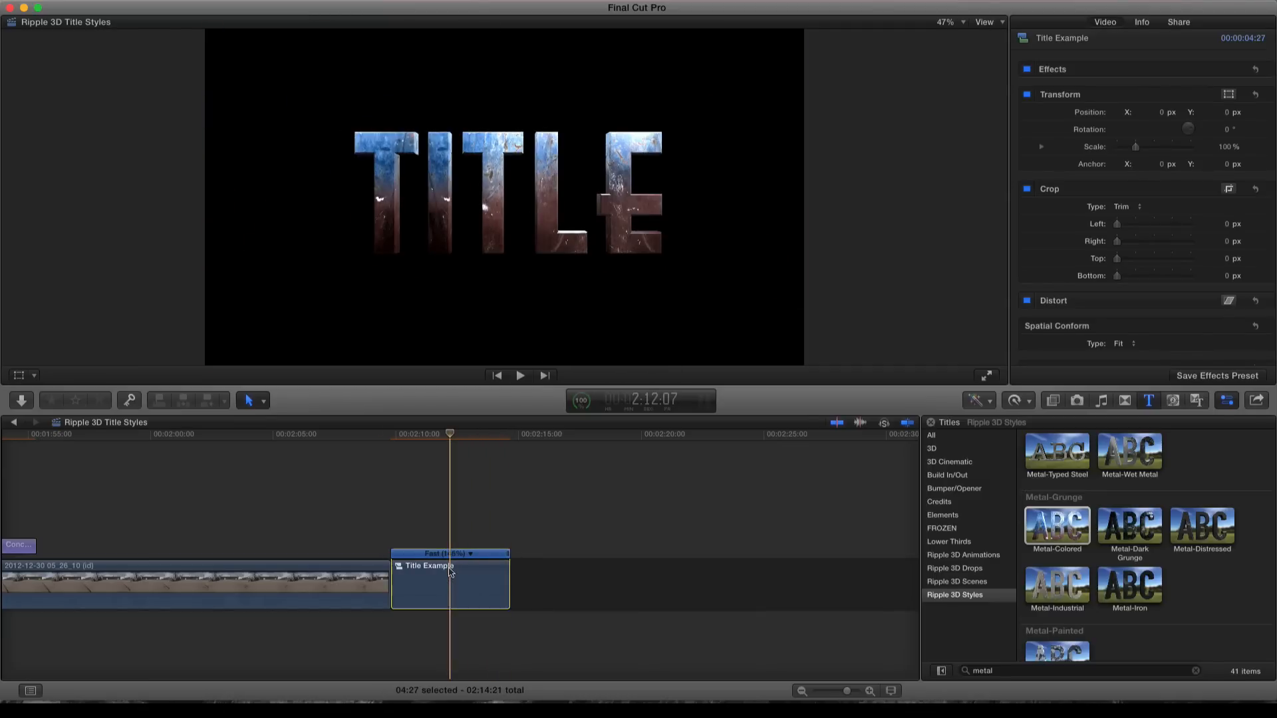
key(shift+n)
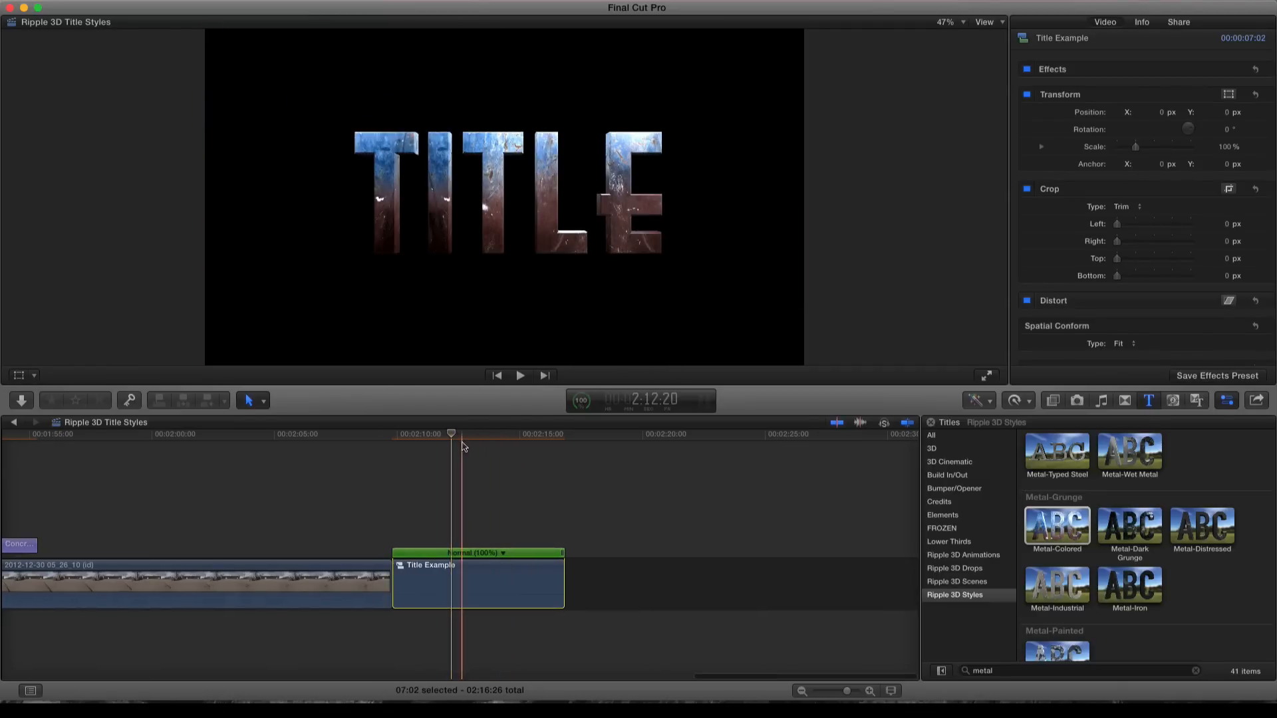
Step: Split the Title Example clip into three speed segments using Blade Speed at 2:11:18 and 2:15:02
drag(463, 438, 437, 436)
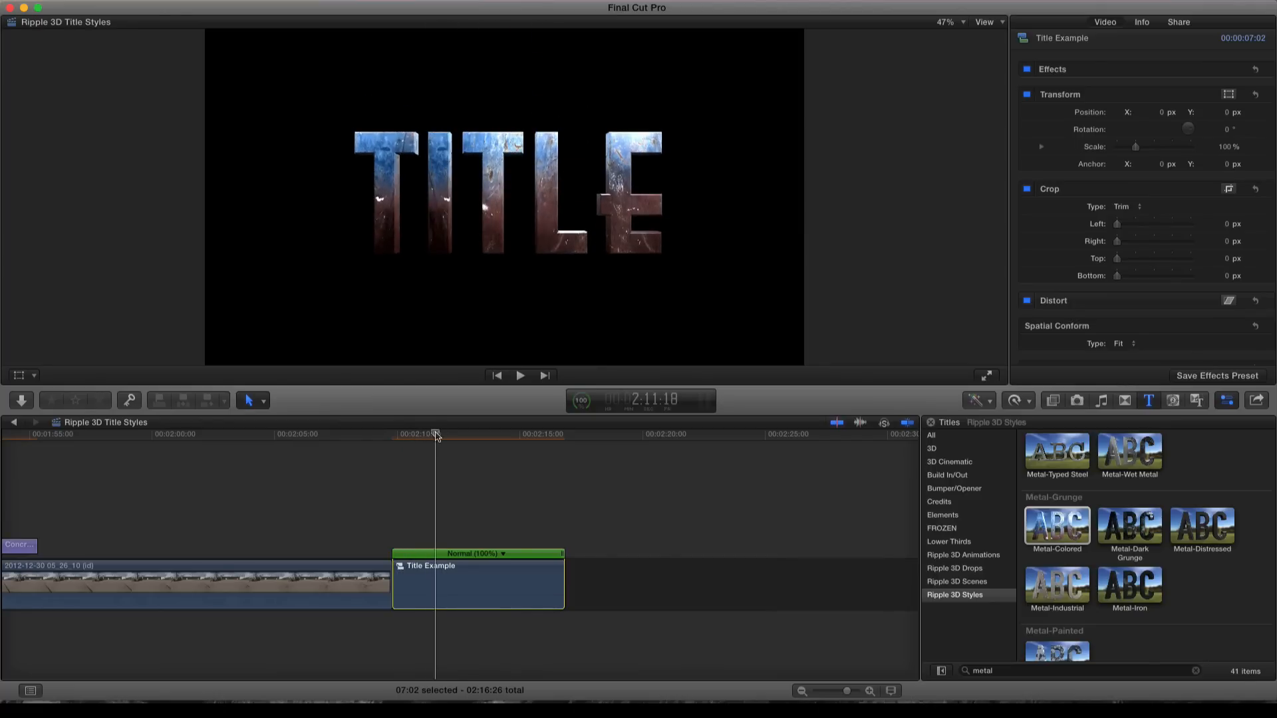
scroll(435, 436, right, 1)
click(1015, 401)
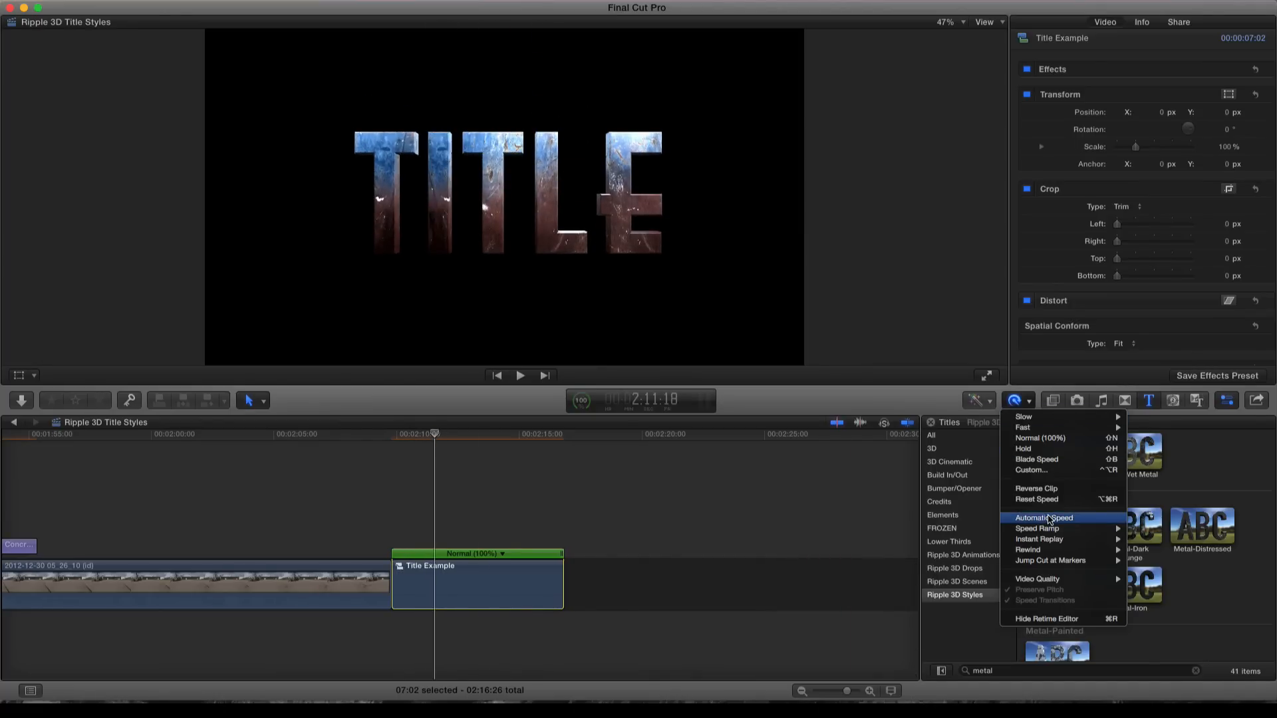
click(1050, 460)
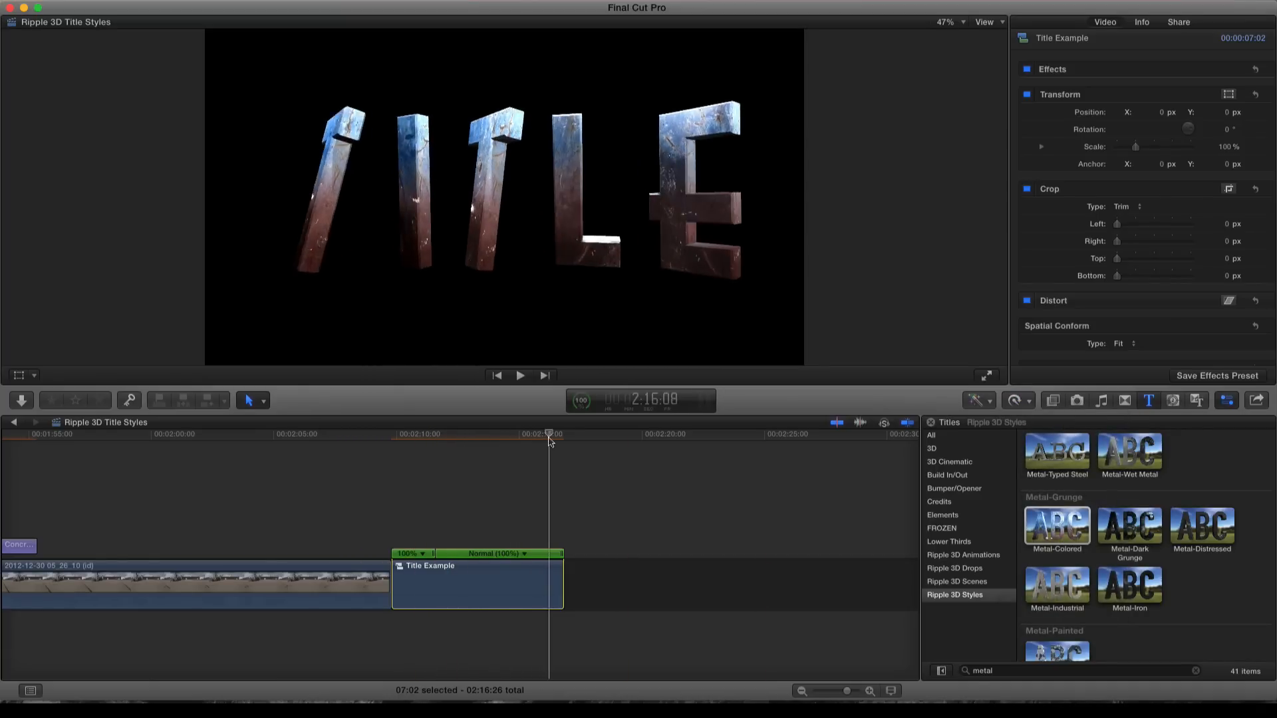
click(522, 439)
click(1011, 402)
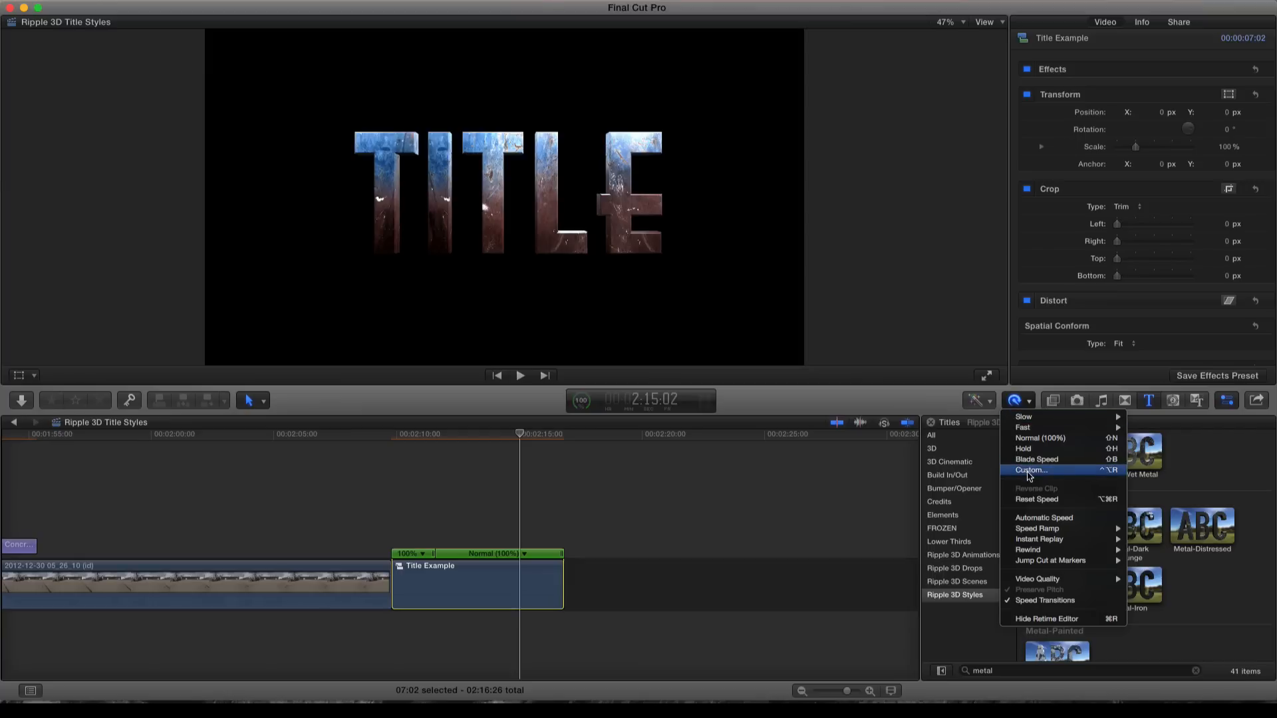
click(1036, 459)
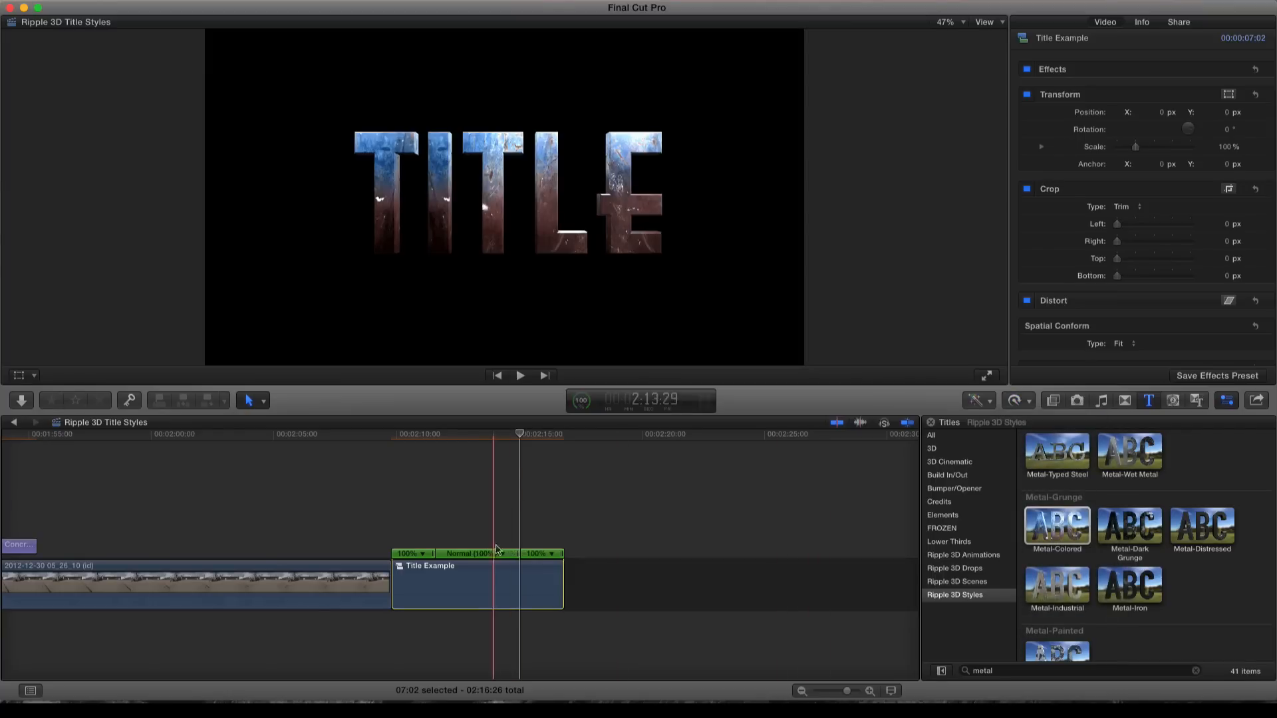
Step: Speed up only the middle segment until the Title Example clip lasts 5:12, and play the clip from its start
drag(507, 556, 470, 555)
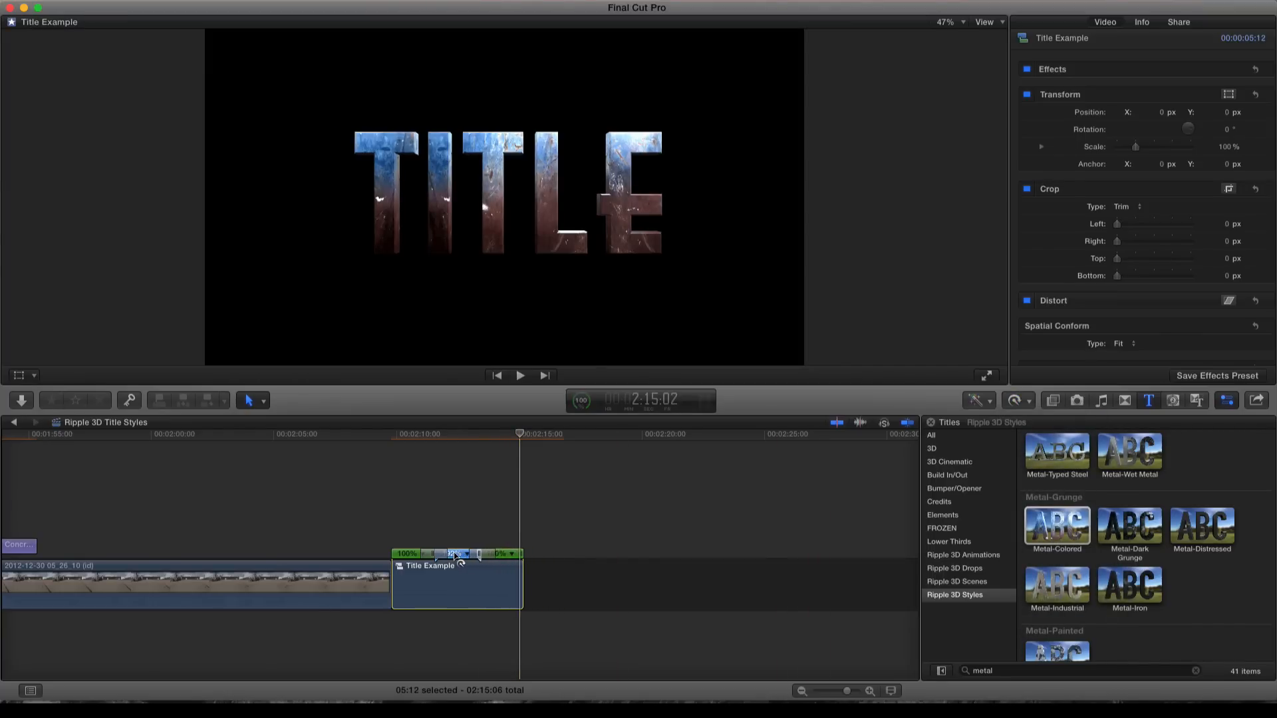
click(390, 447)
key(space)
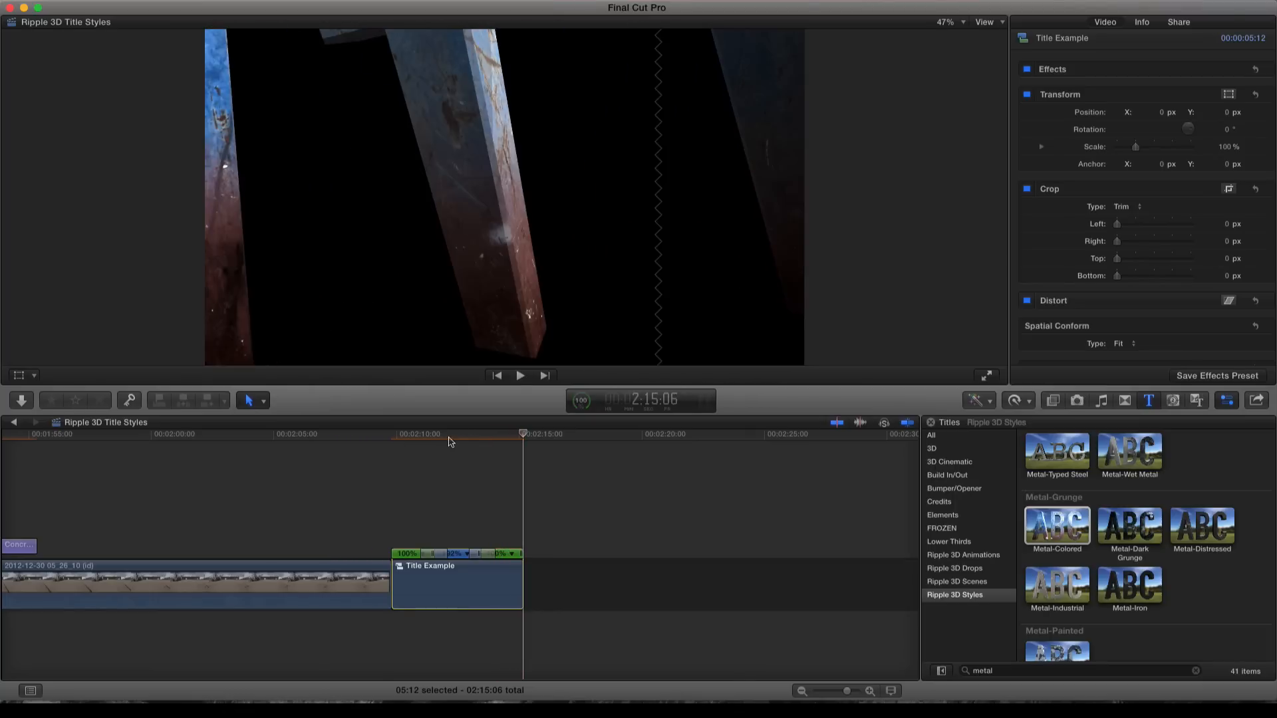
click(448, 439)
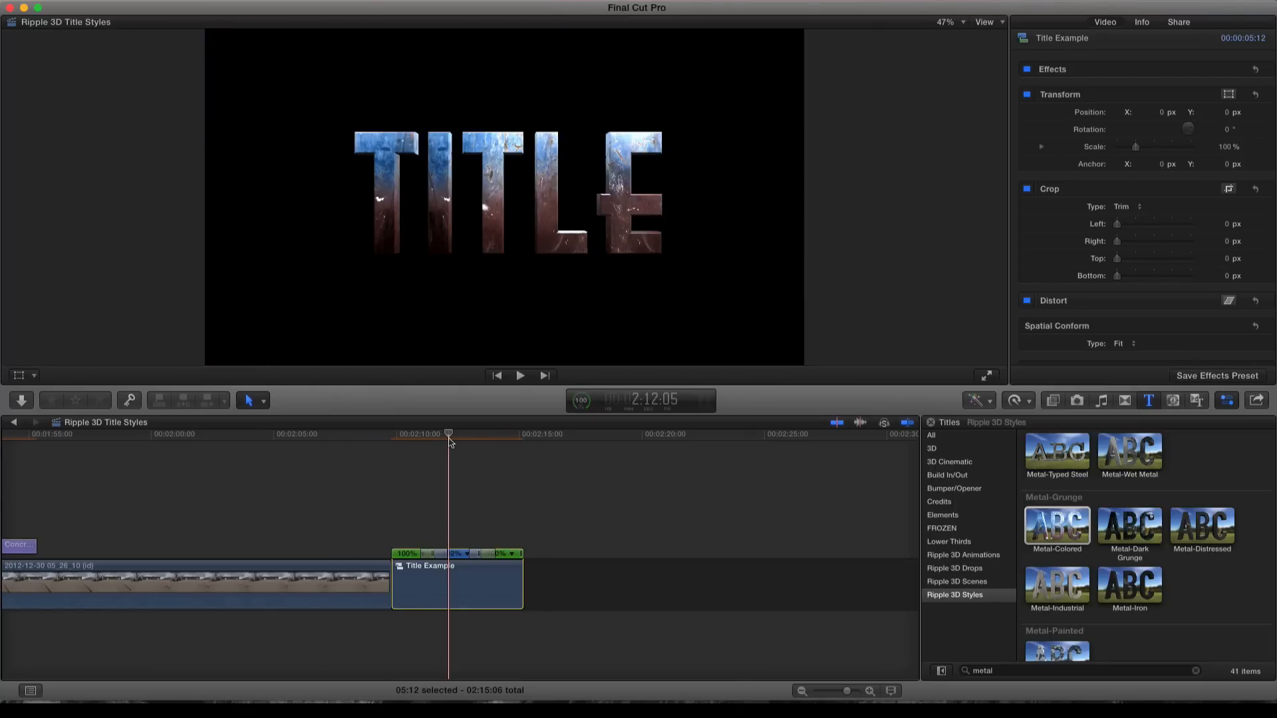
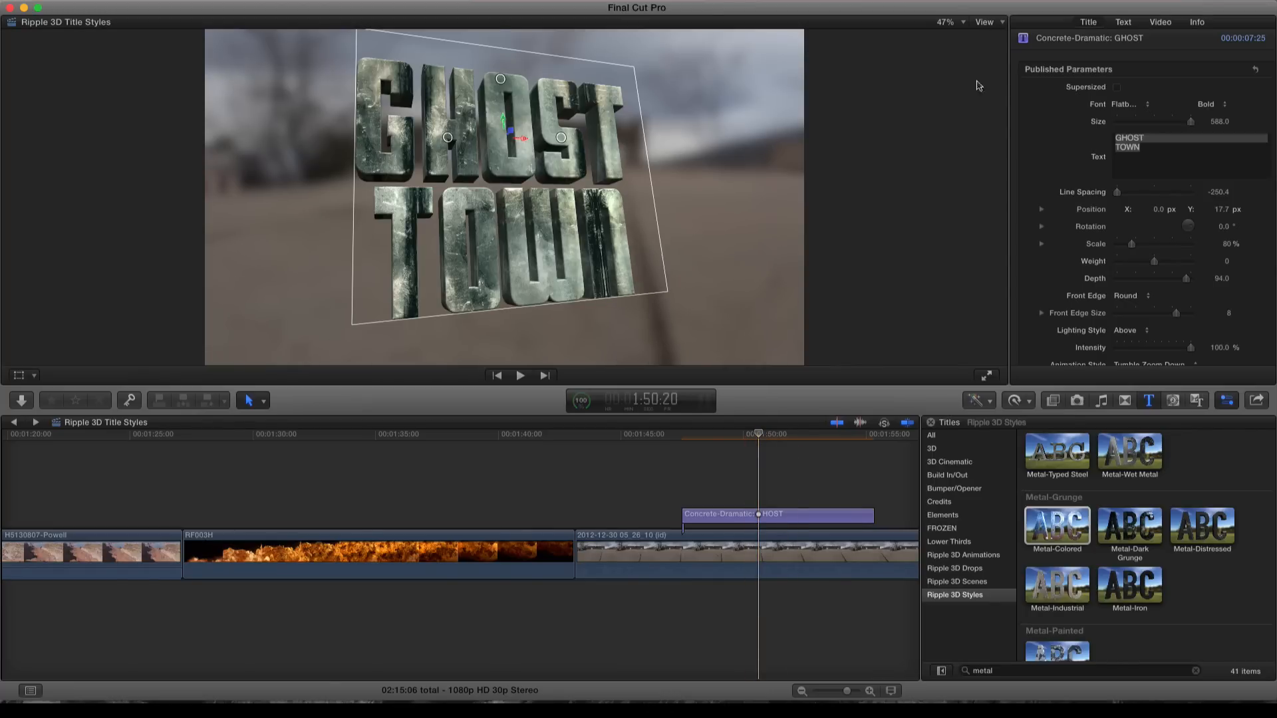
Step: Save all format and appearance attributes of the GHOST TOWN title as a preset named Ghost Town, and check the preset list
click(1123, 22)
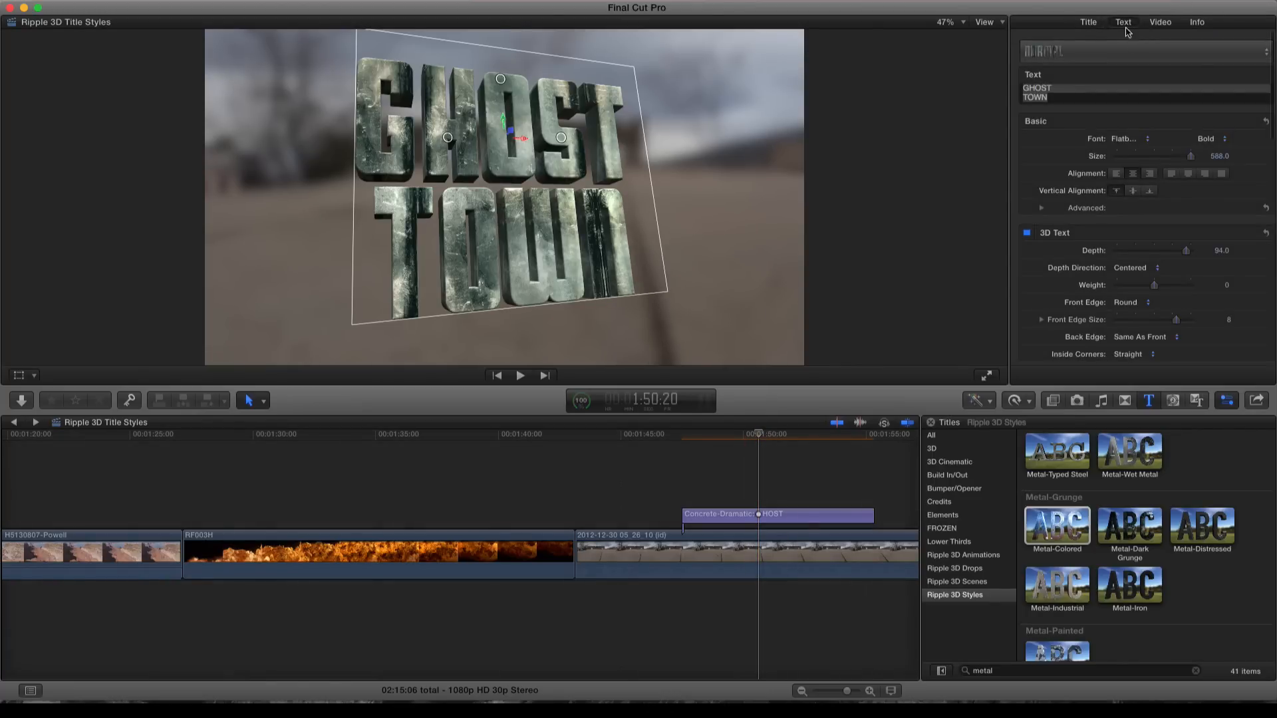
click(1122, 58)
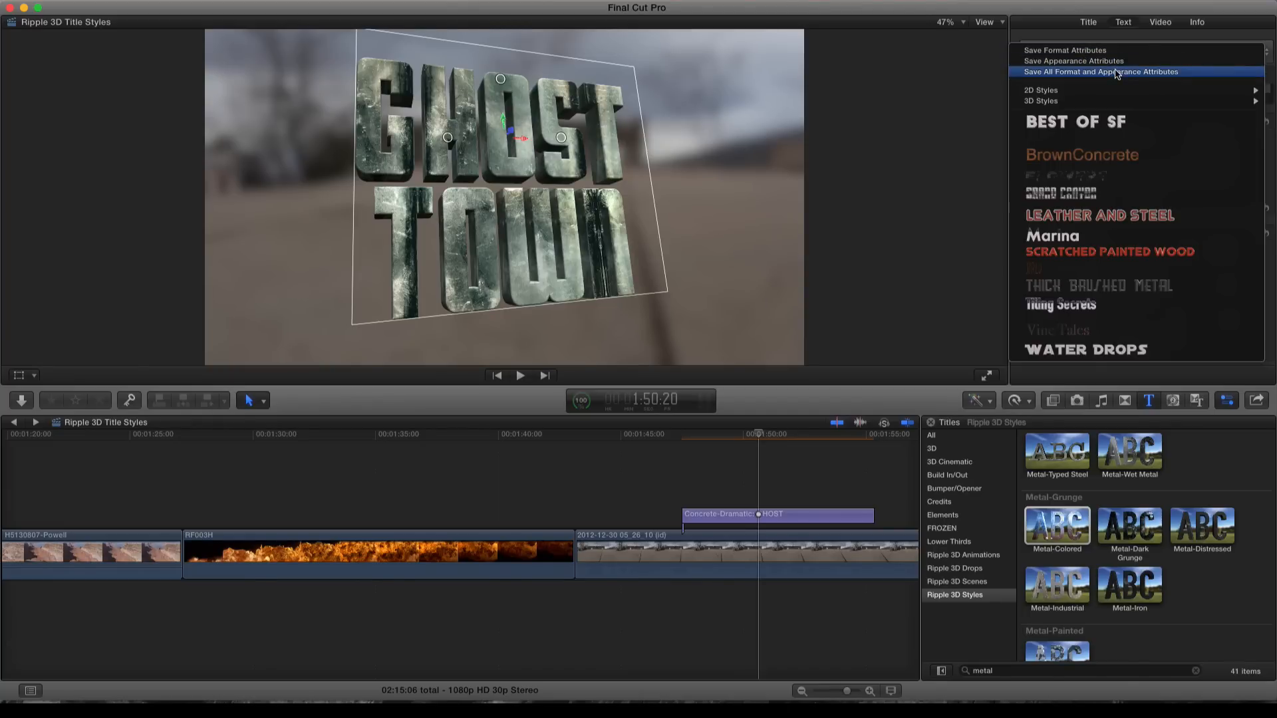
click(1116, 74)
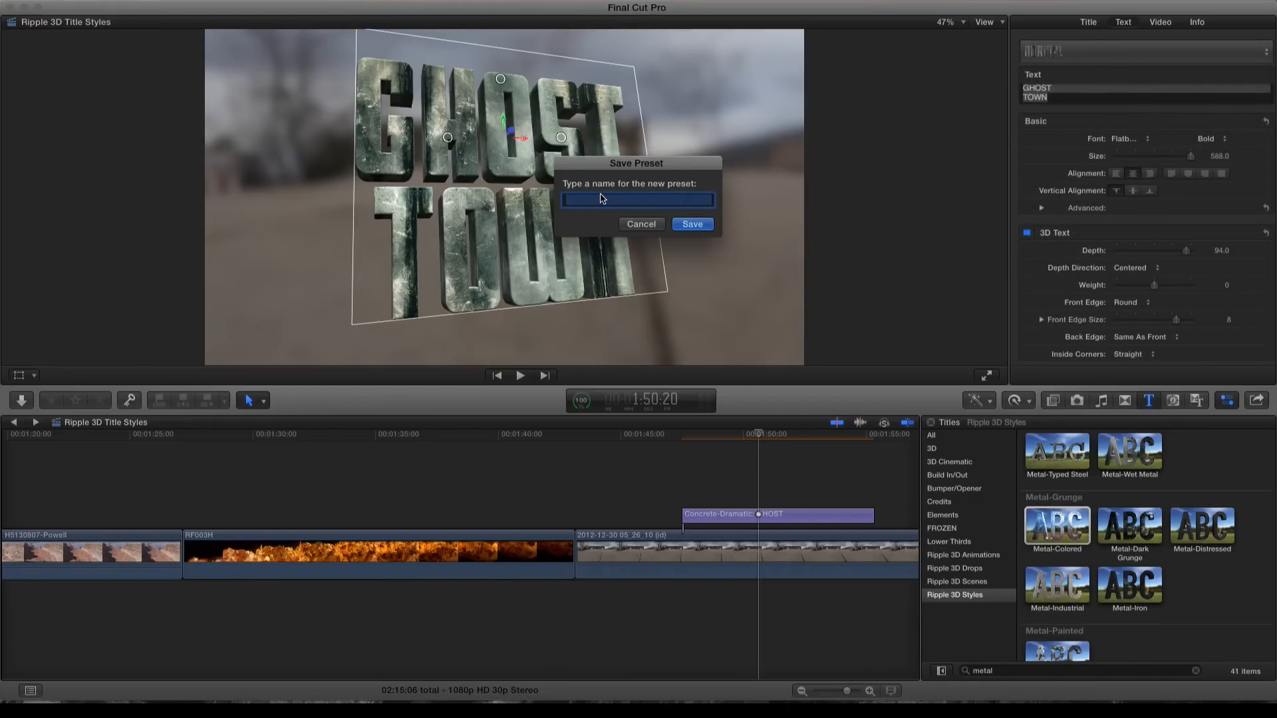
click(598, 199)
text(Ghost Town)
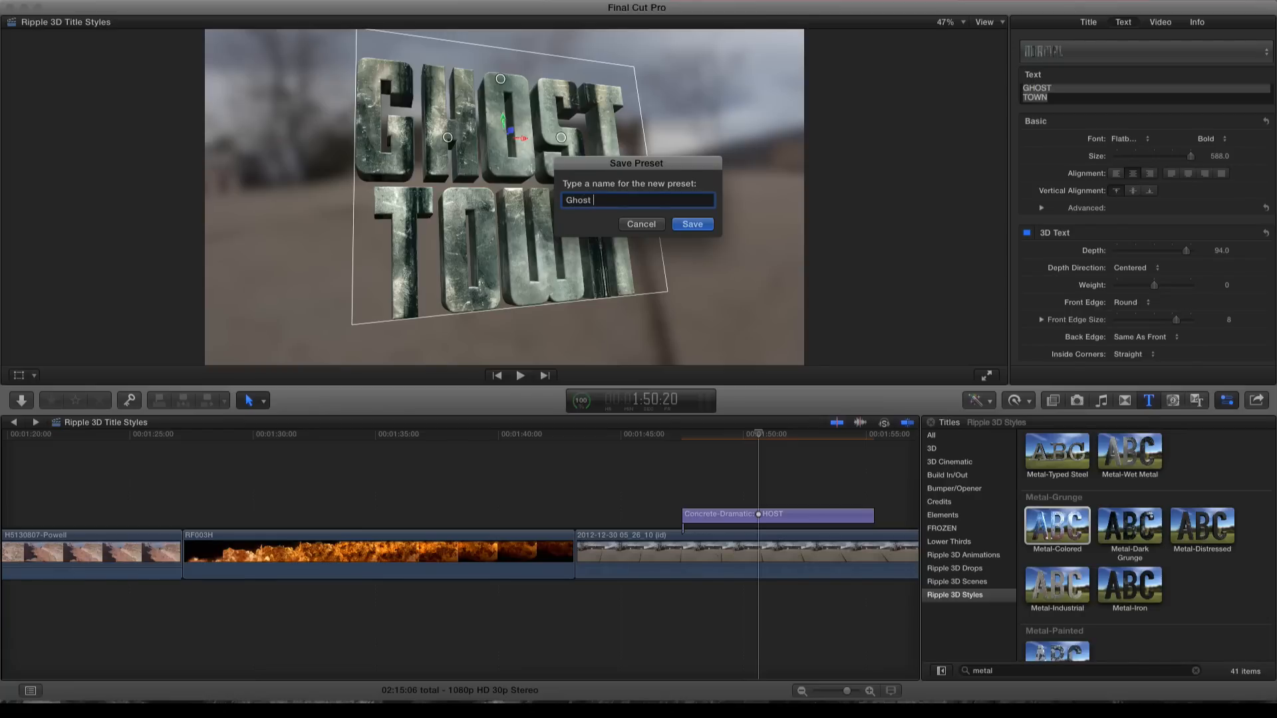
click(687, 224)
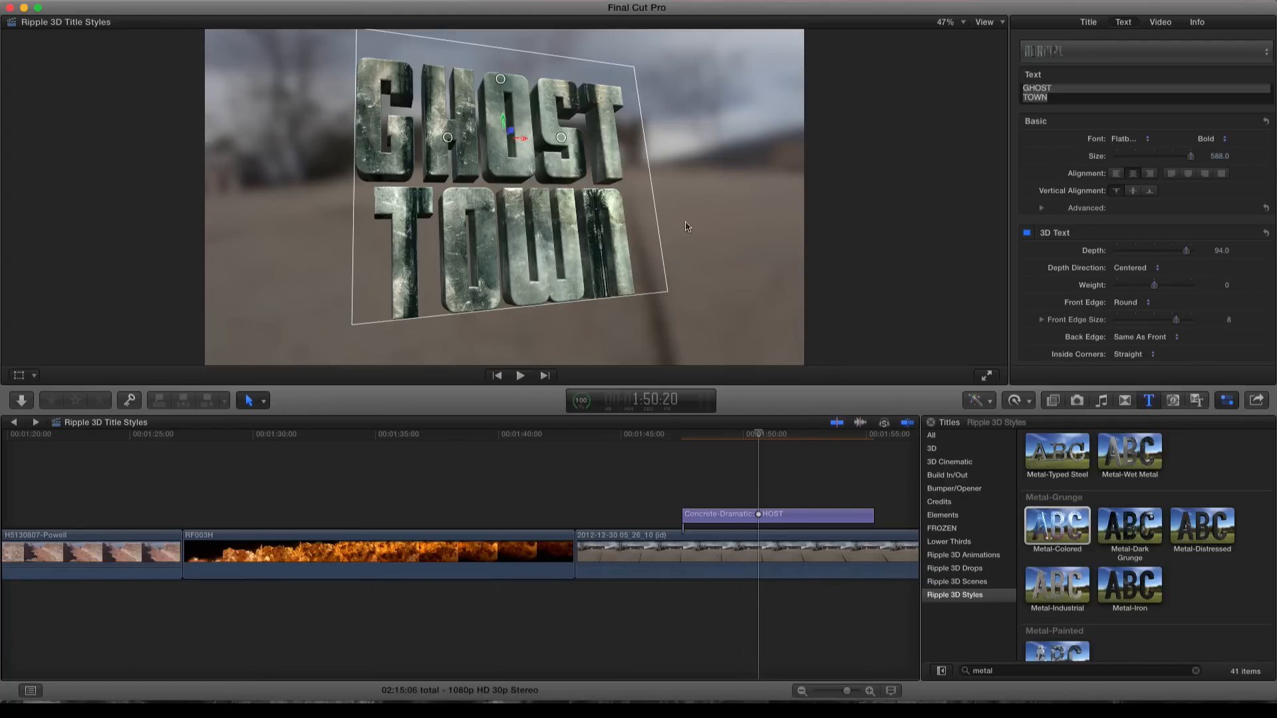
click(762, 436)
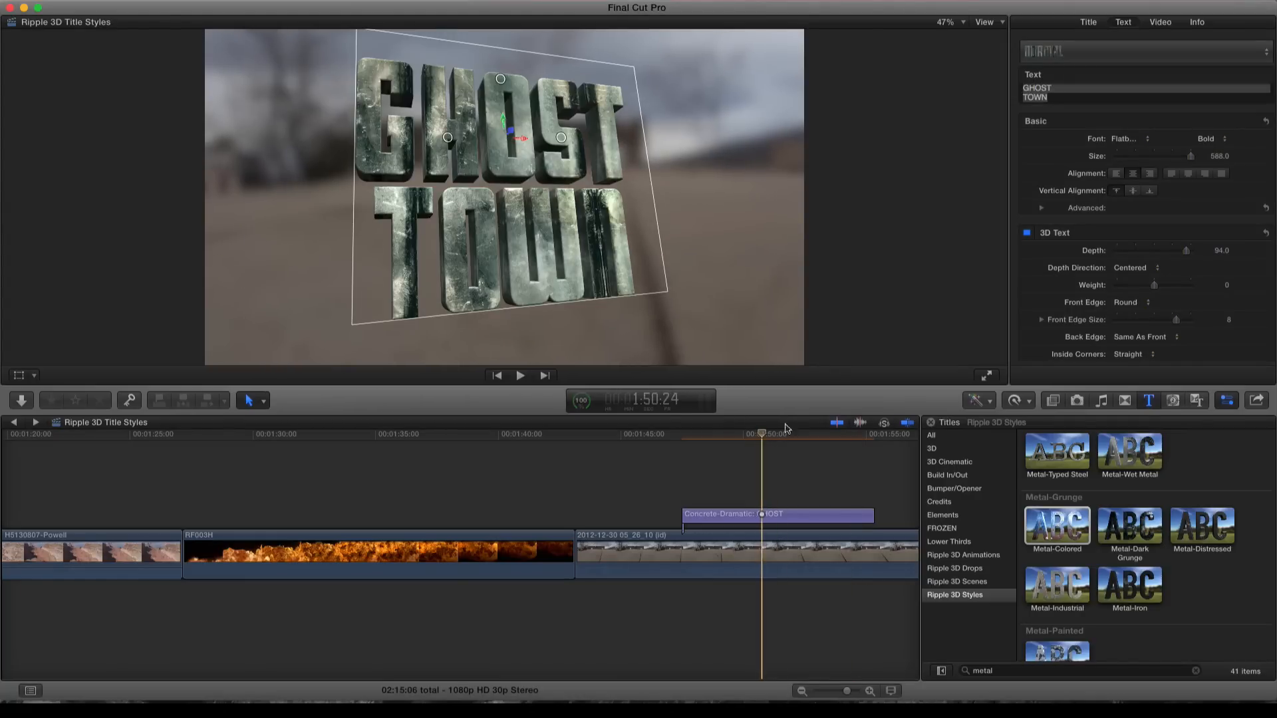
click(1123, 55)
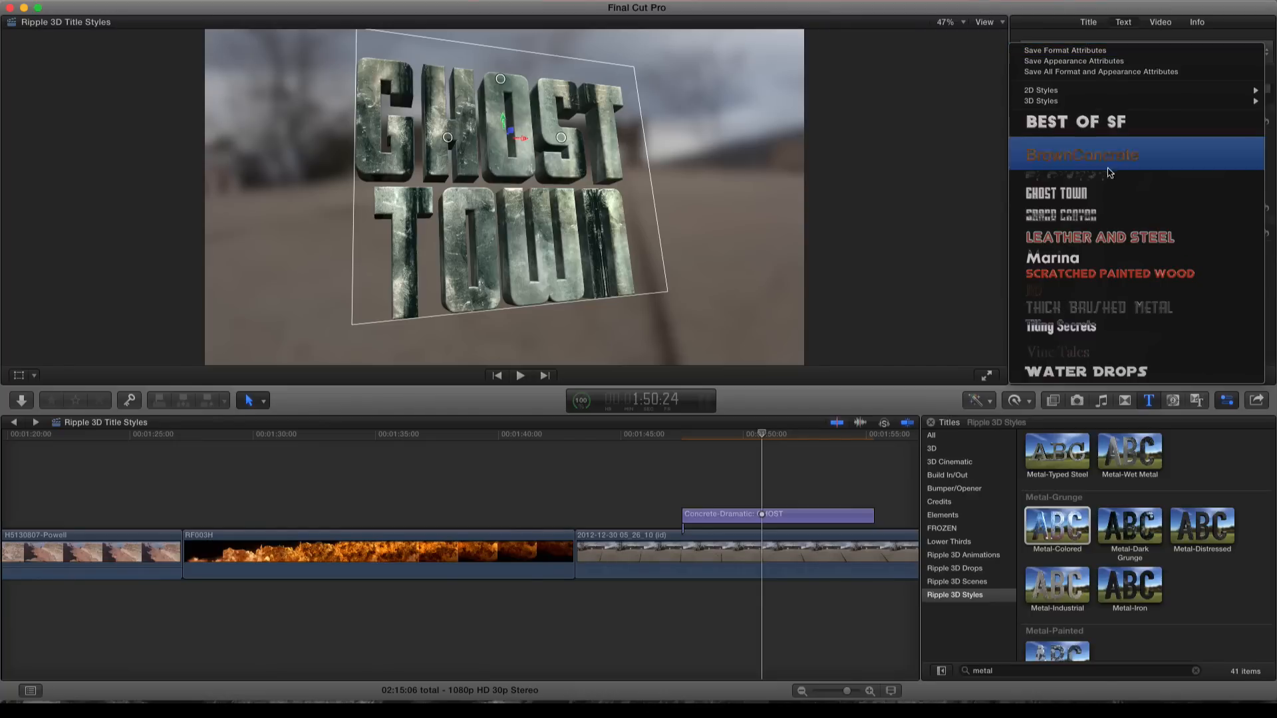
click(1124, 21)
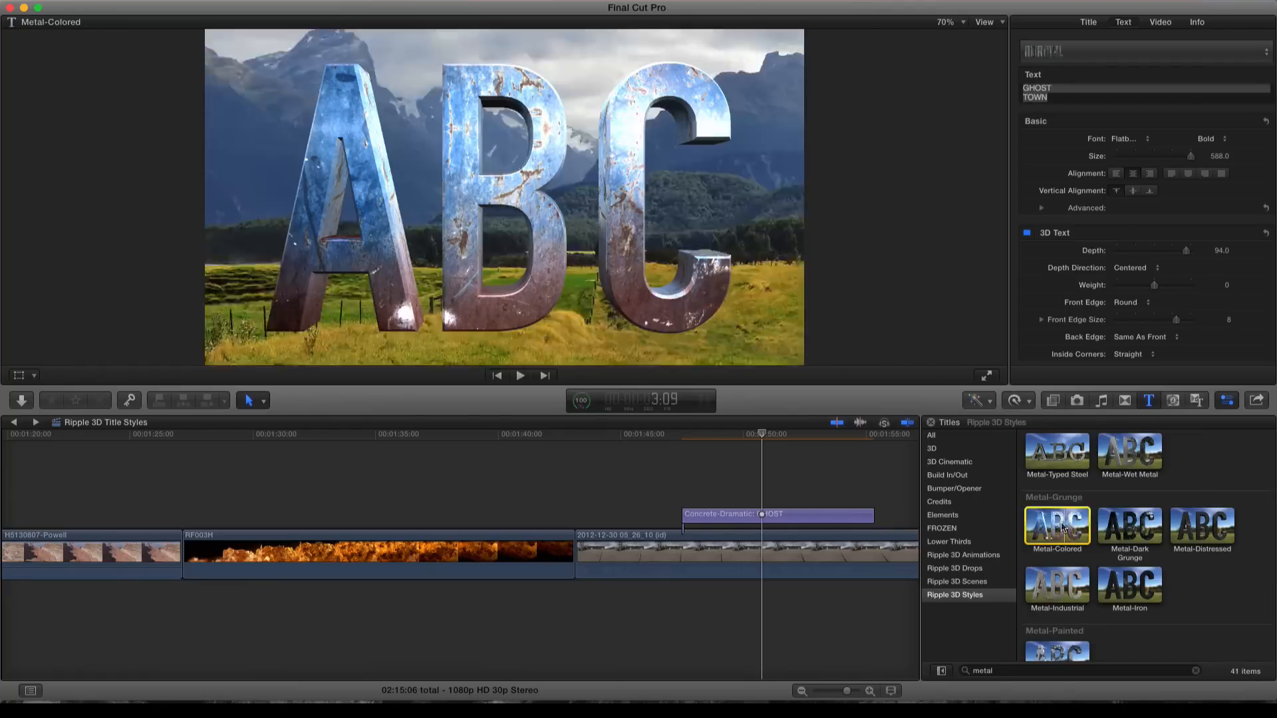
Step: Clear the metal search filter and append the Super Tumble title from Ripple 3D Animations to the end of the timeline
click(981, 557)
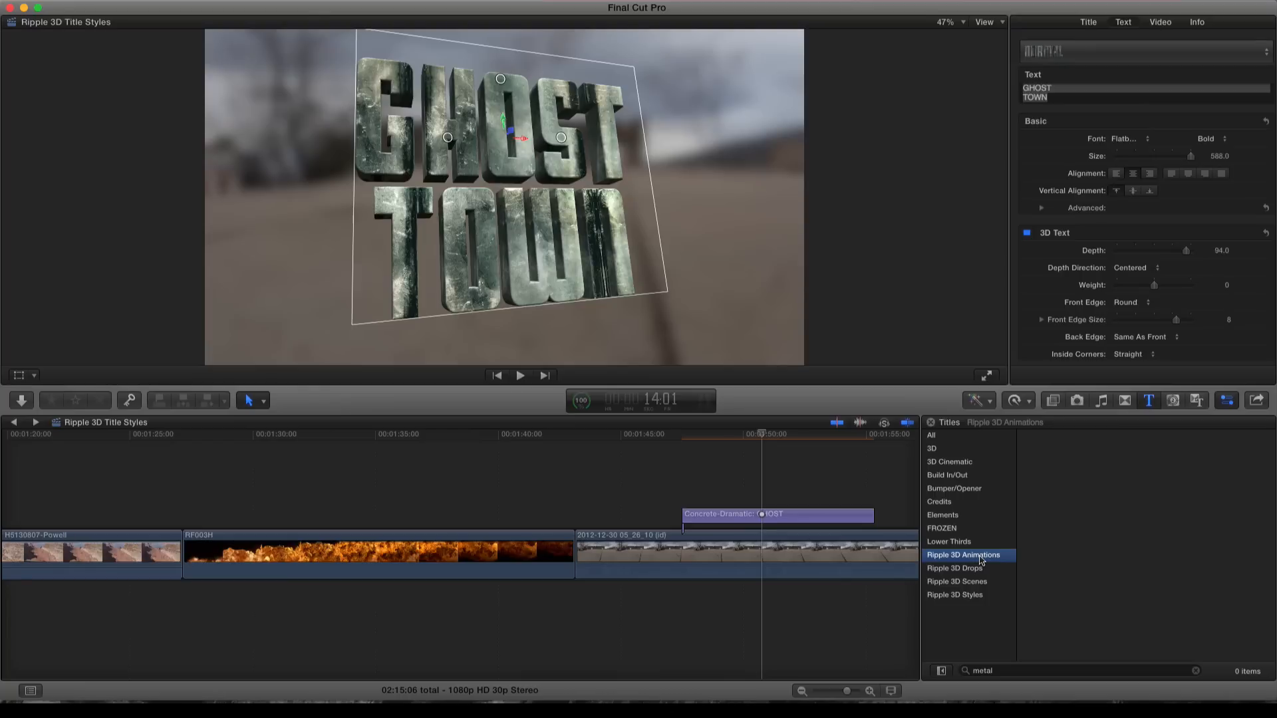
click(1195, 671)
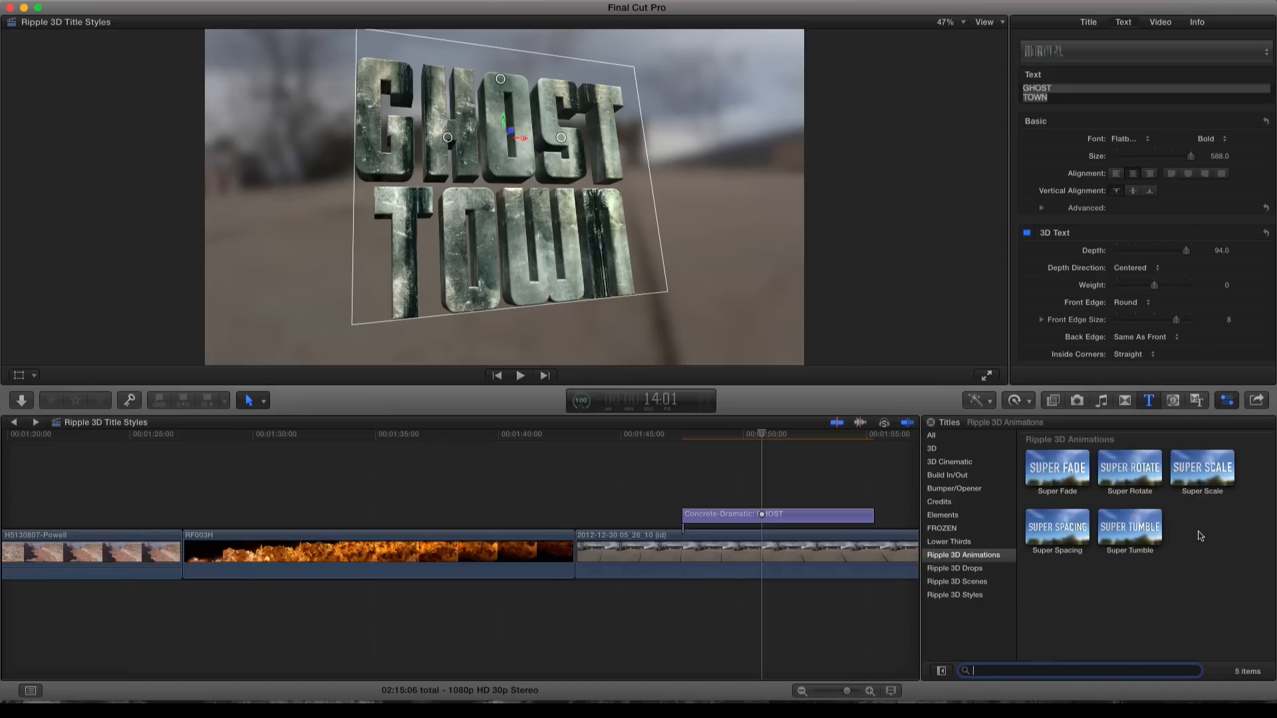
click(1123, 532)
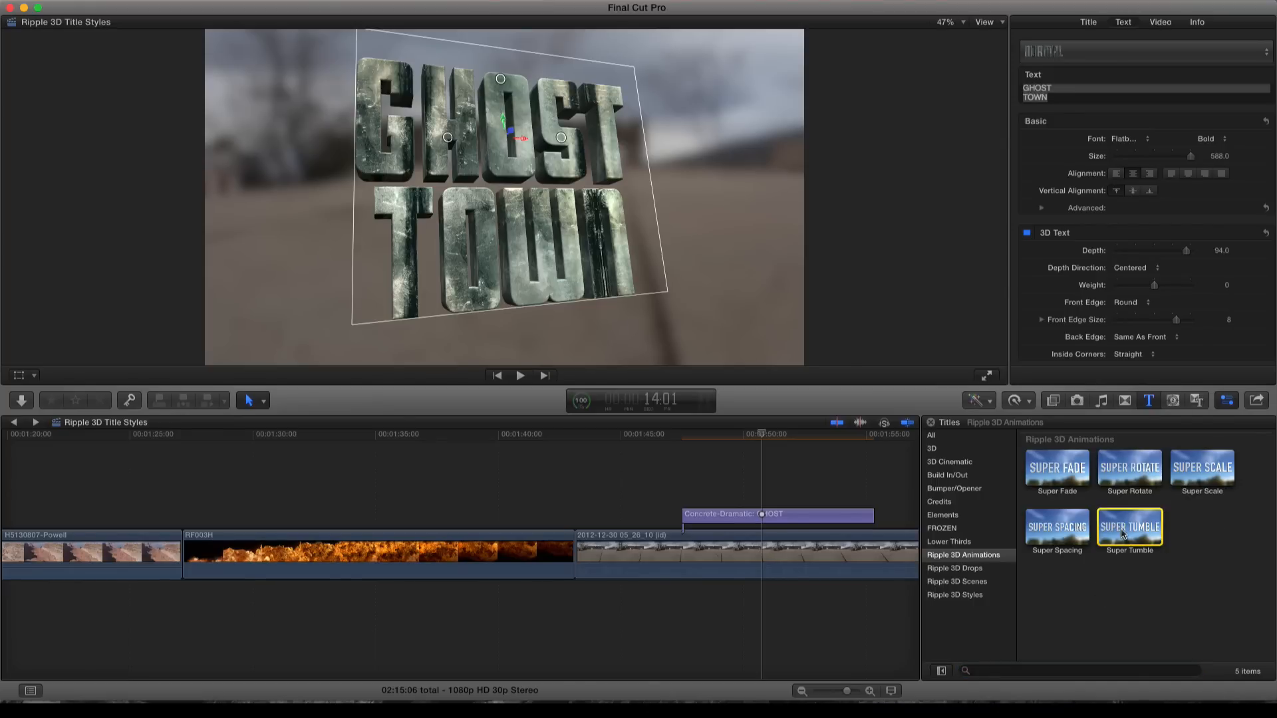
key(e)
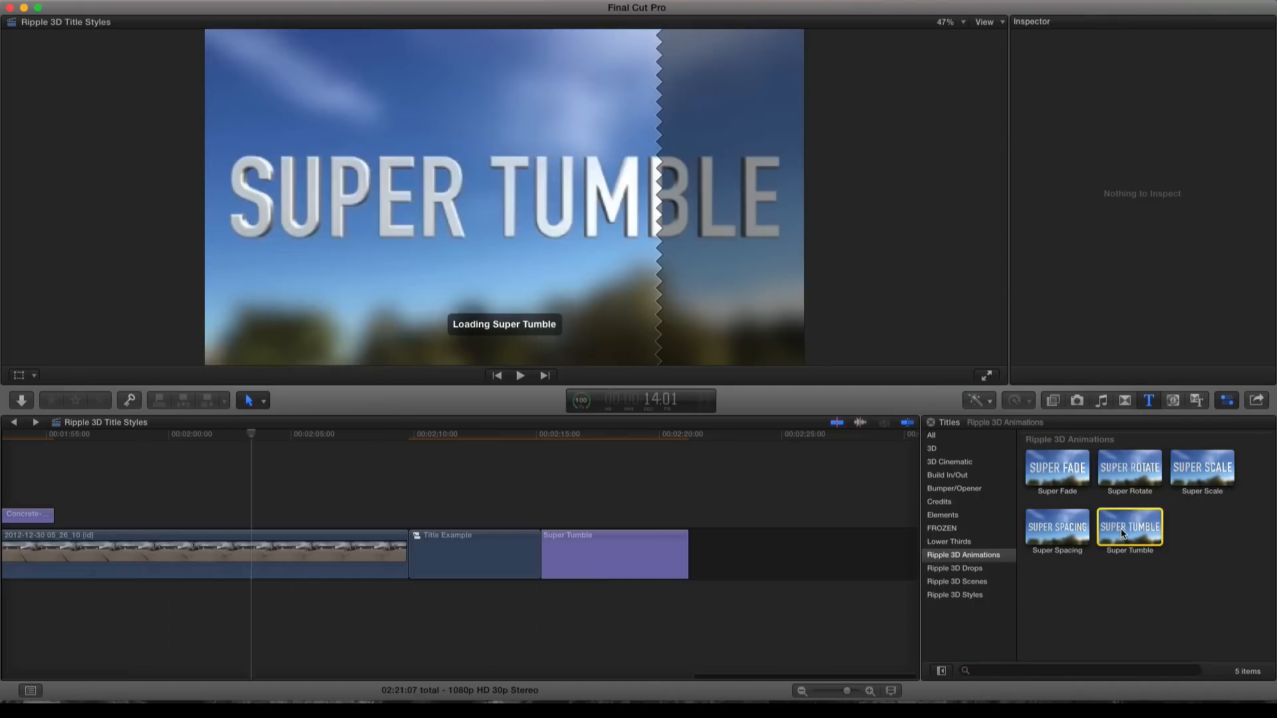
Step: Play the Super Tumble title from its start and park the playhead at 2:18:03
click(548, 441)
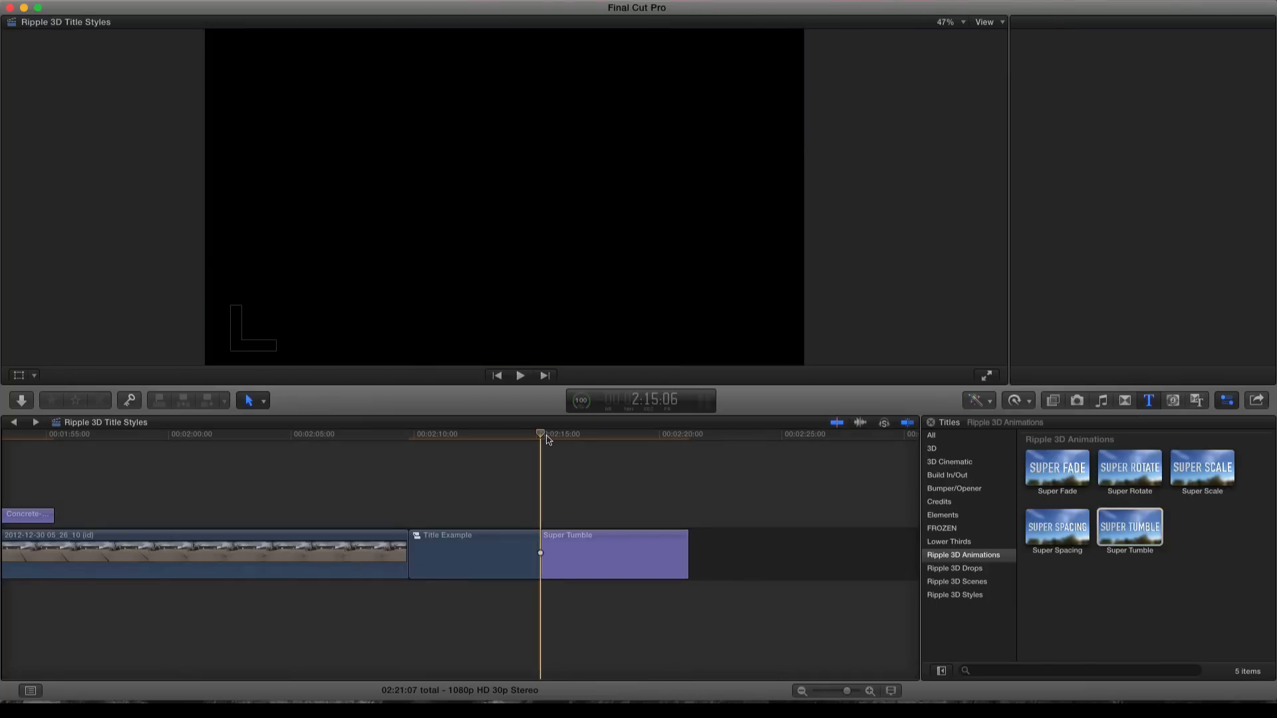
key(super+4)
key(space)
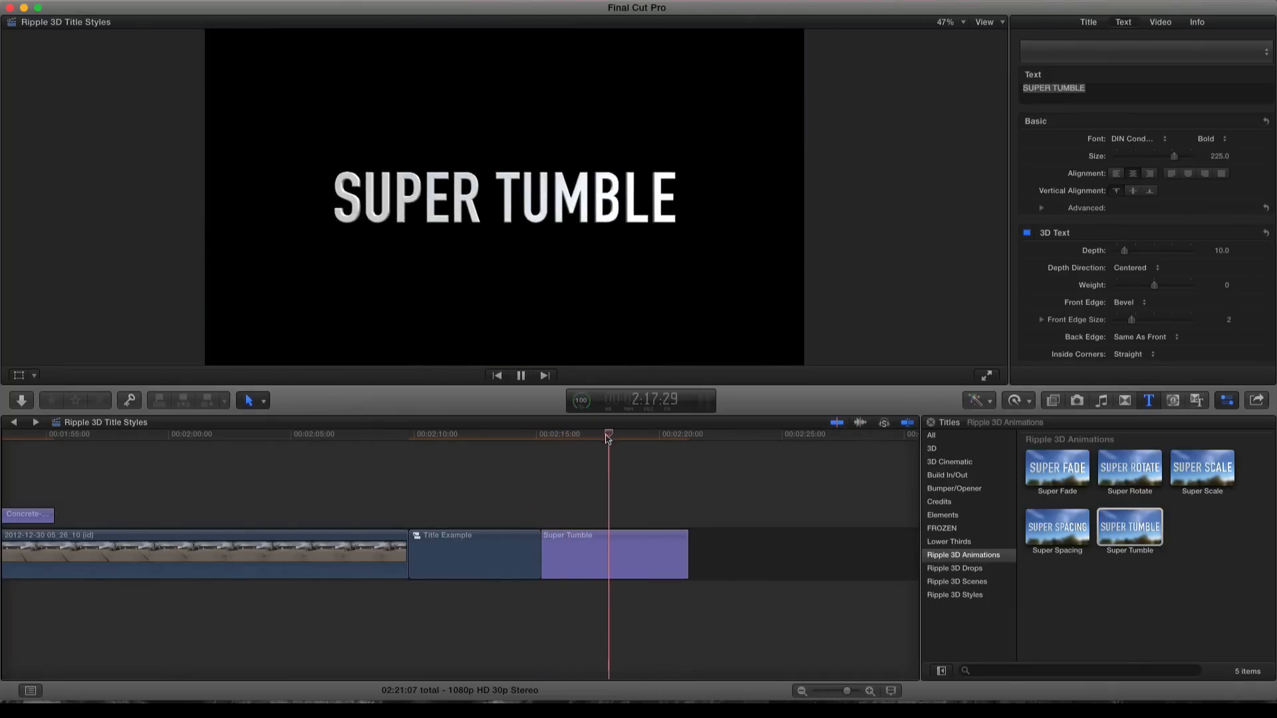
key(space)
drag(614, 437, 612, 438)
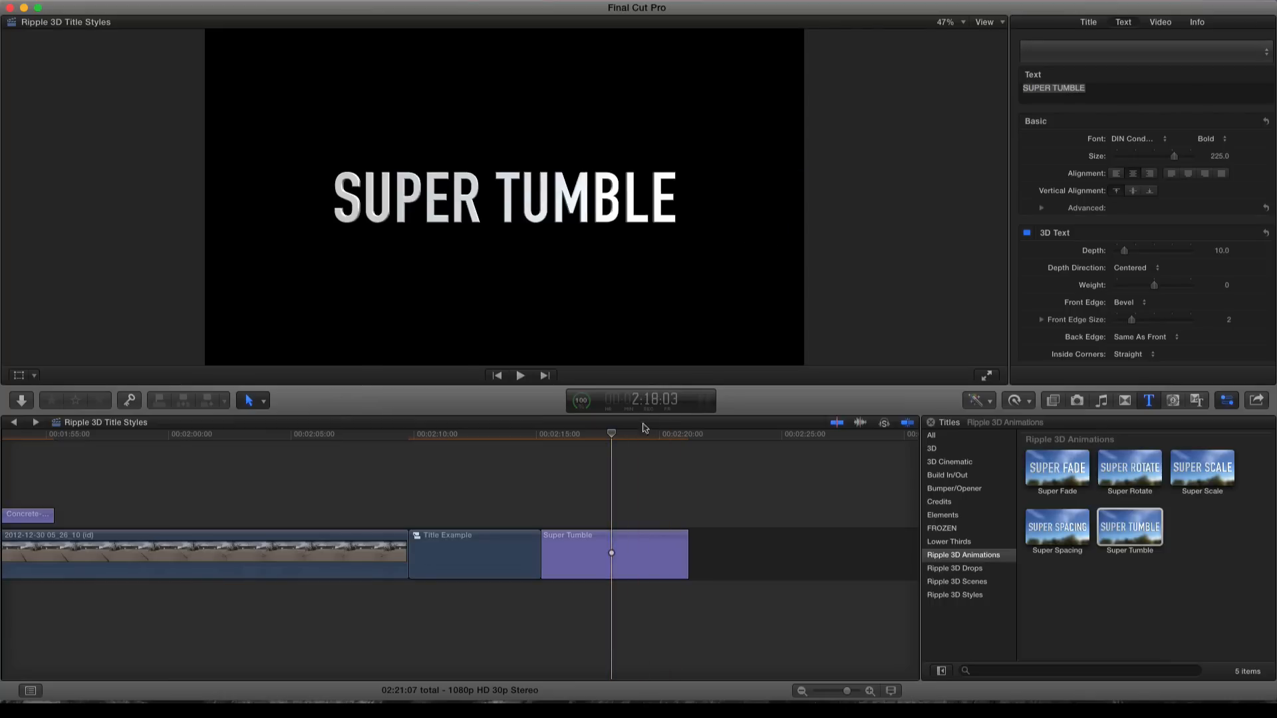
Step: Set the Super Tumble title's Animation Style to Drop & Rise and play it from its start
click(1087, 23)
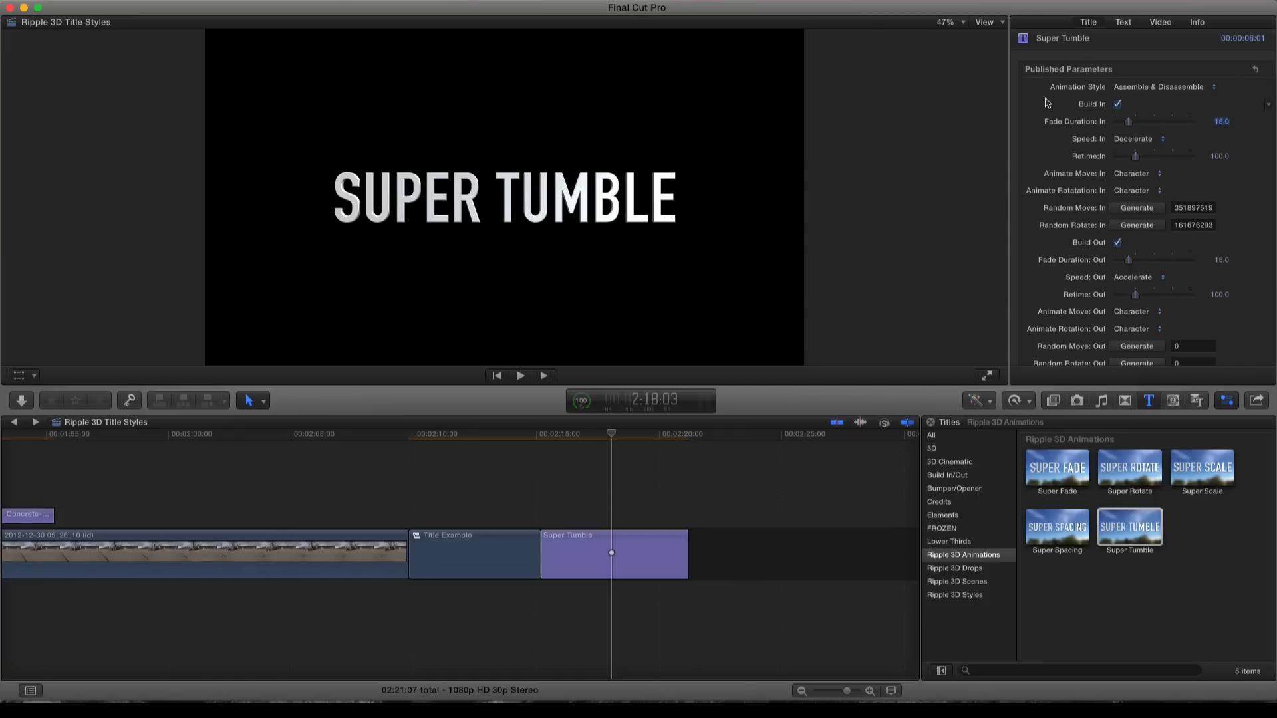
click(1158, 87)
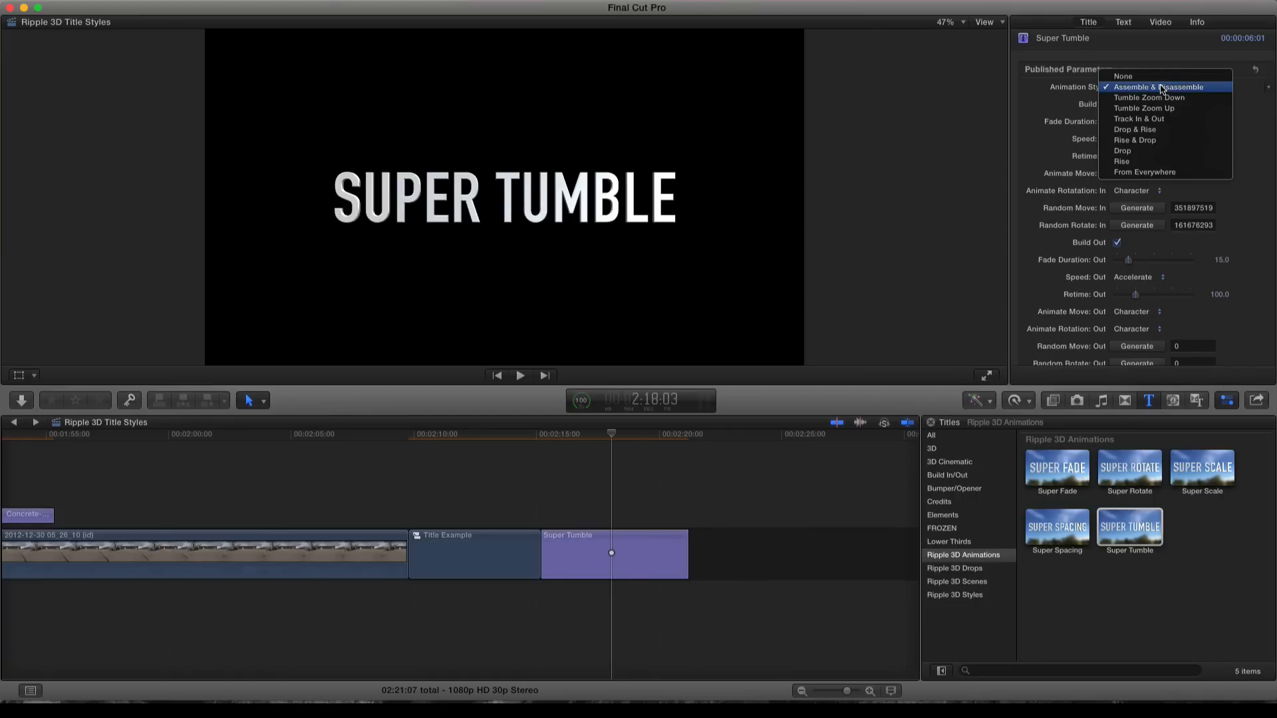
click(1162, 133)
click(548, 439)
key(space)
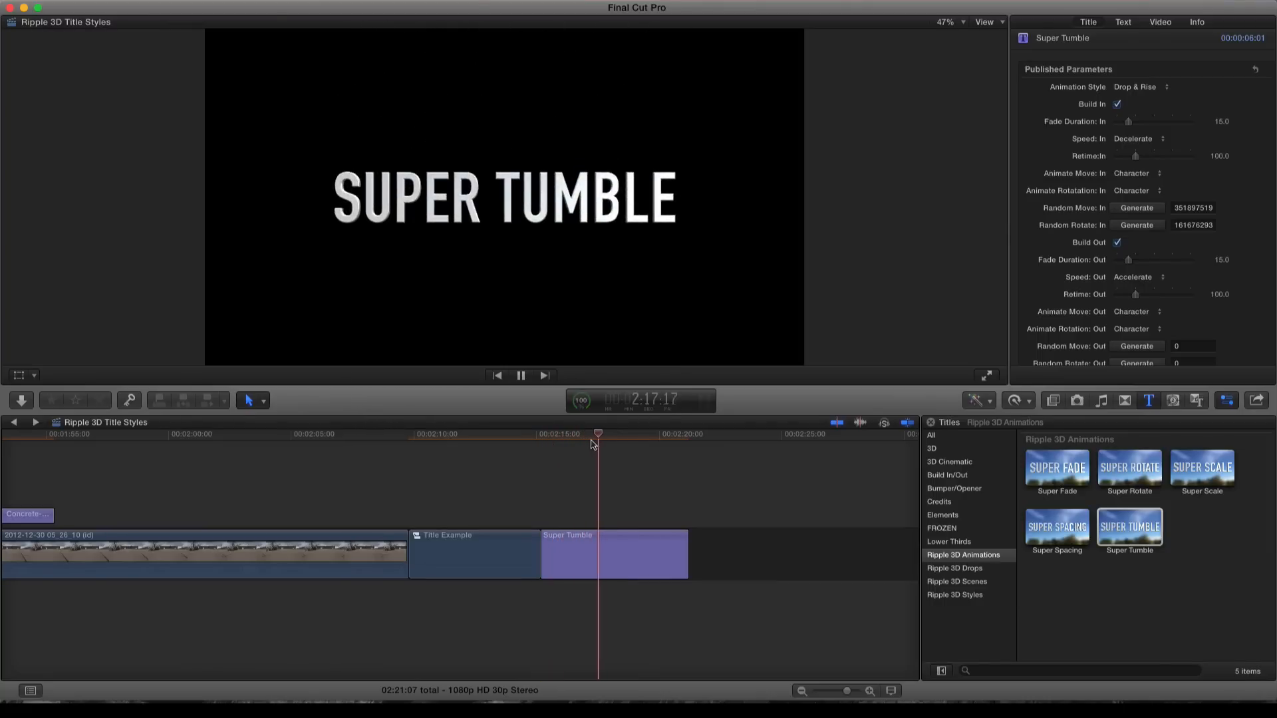
key(space)
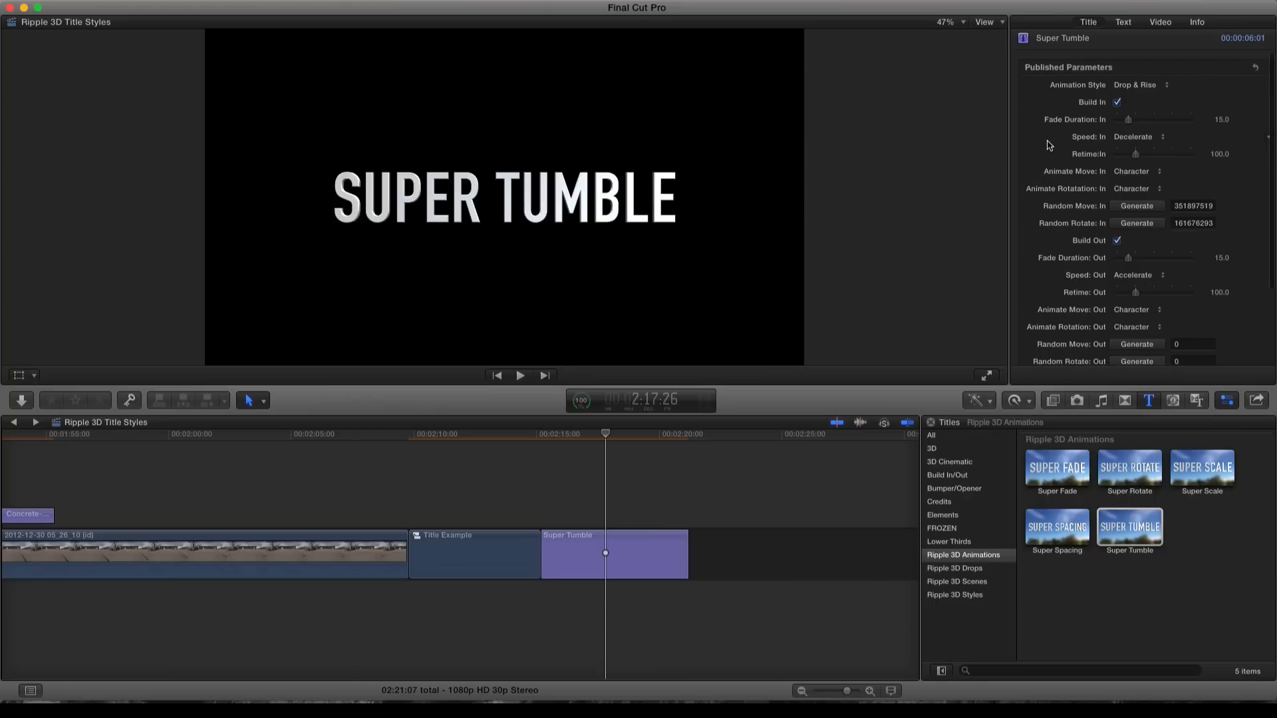
Step: Apply the saved Ghost Town text style preset to the Super Tumble title
scroll(1107, 71, up, 2)
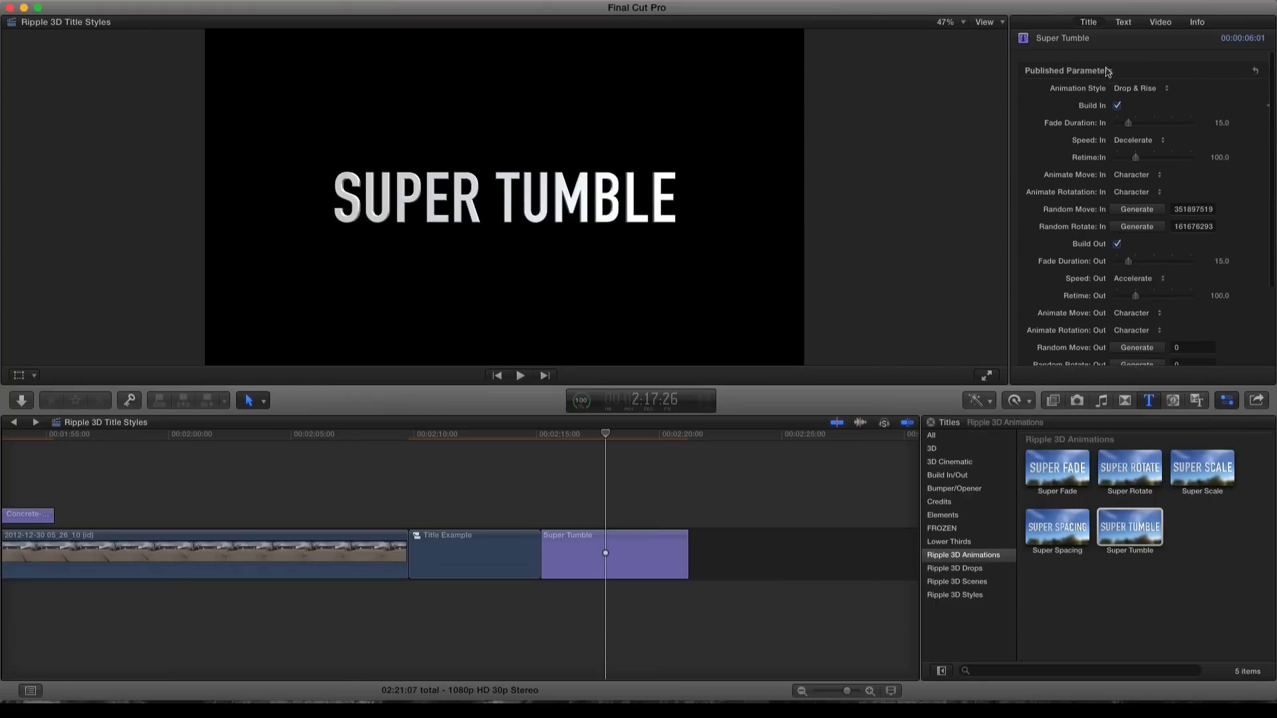
click(1124, 23)
click(1112, 58)
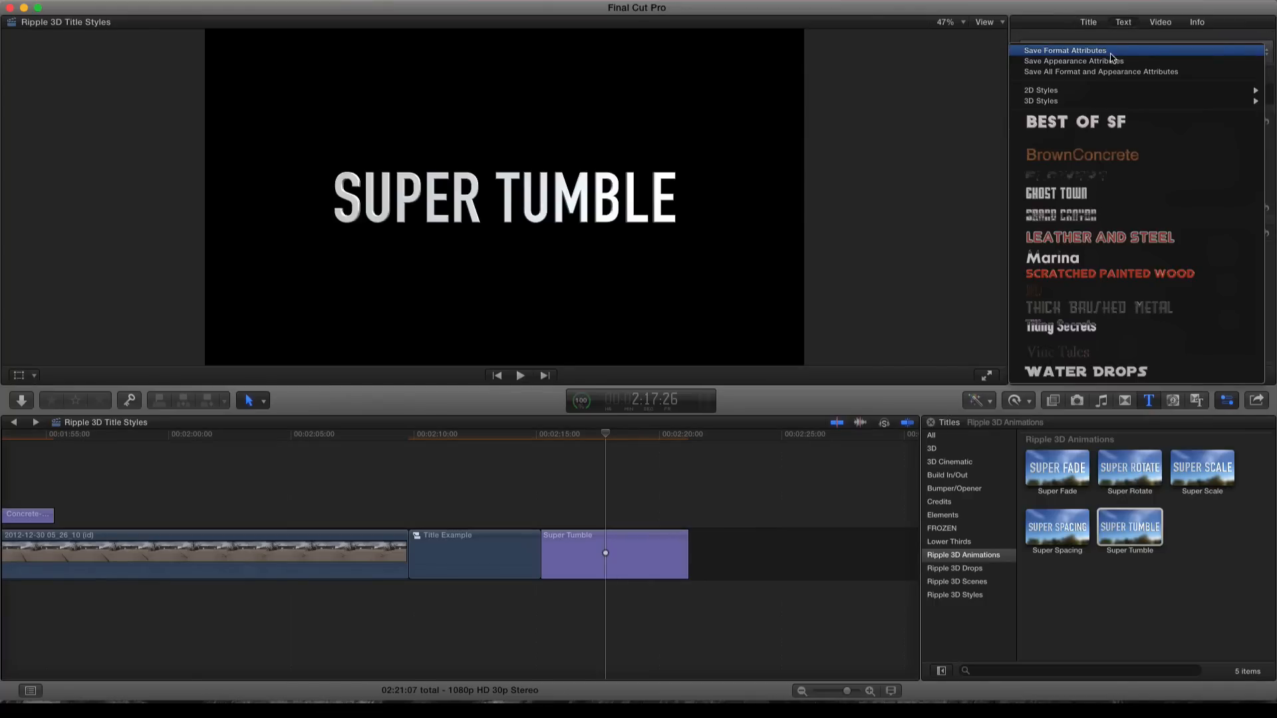
click(1099, 194)
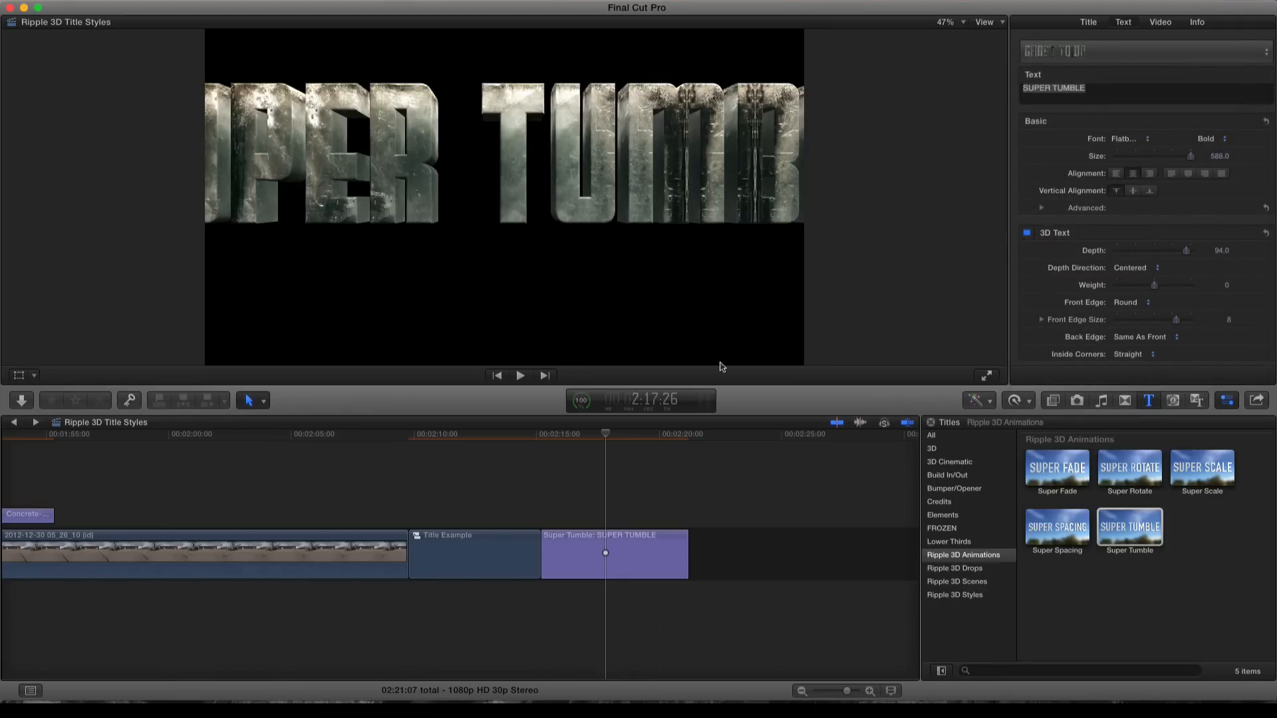
Step: Reduce the Super Tumble title's text size to 303.3 and play the restyled title
click(608, 436)
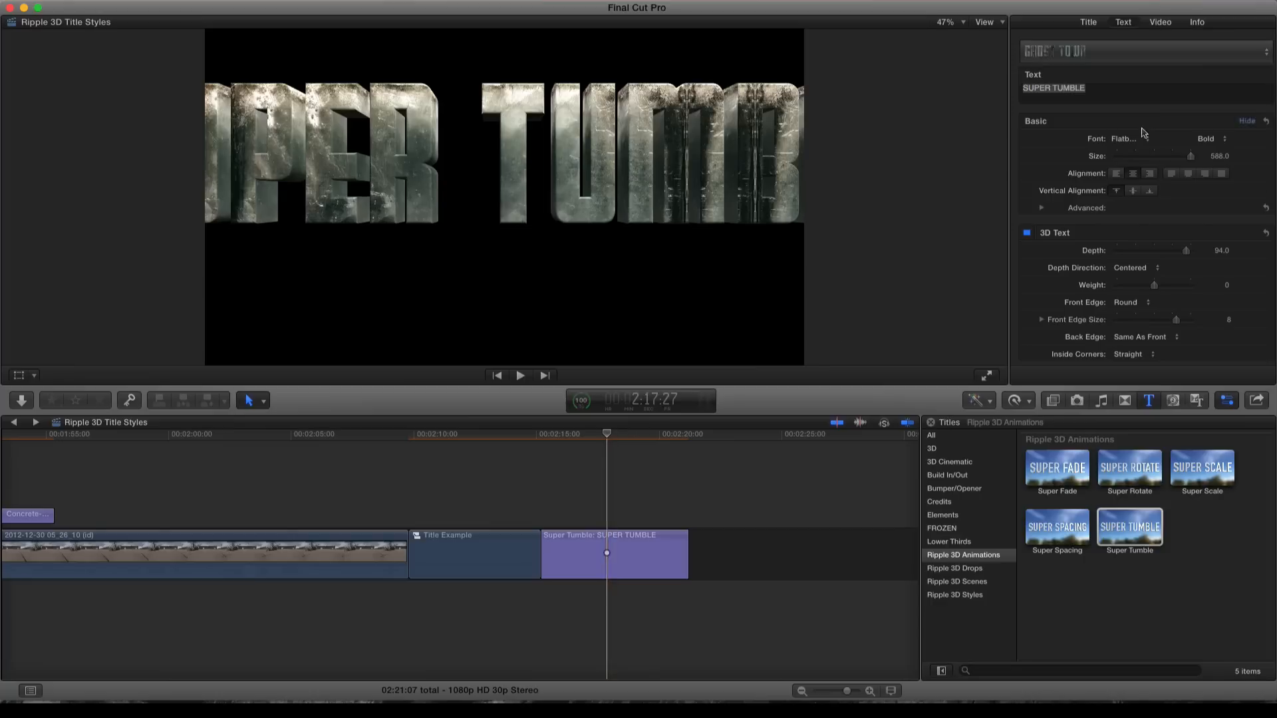
drag(1219, 156, 1220, 163)
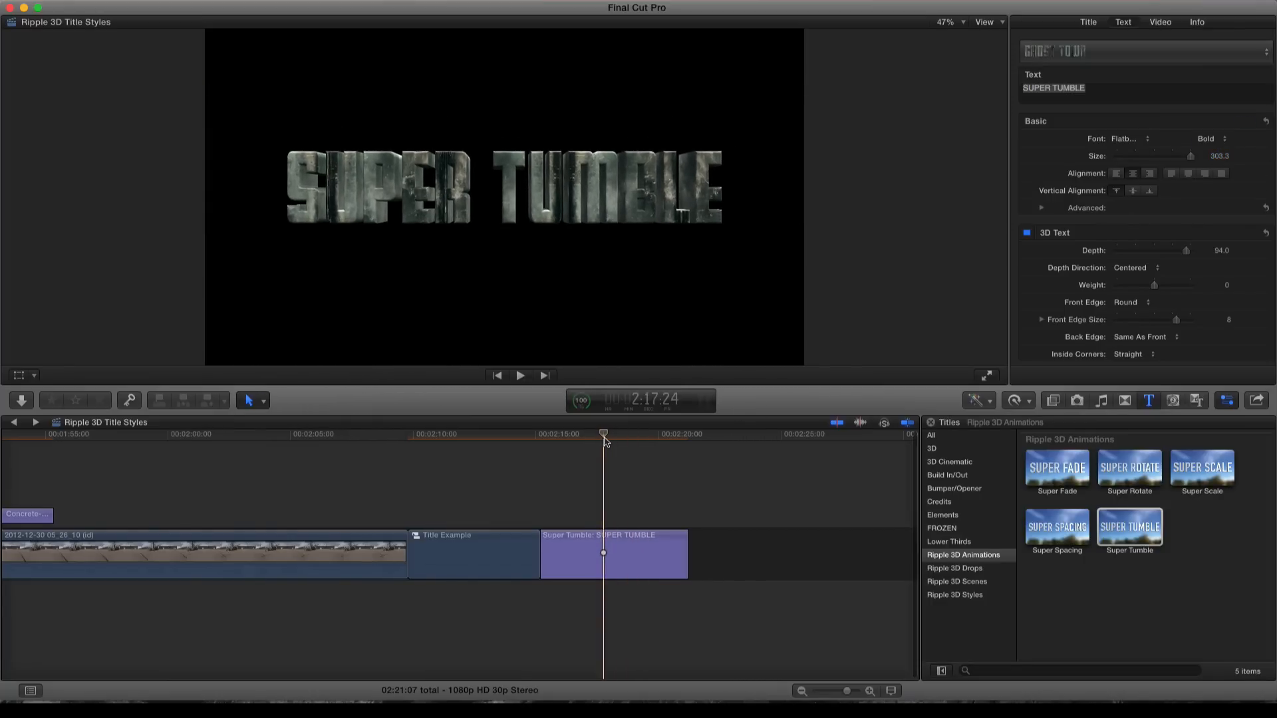
key(Up)
key(space)
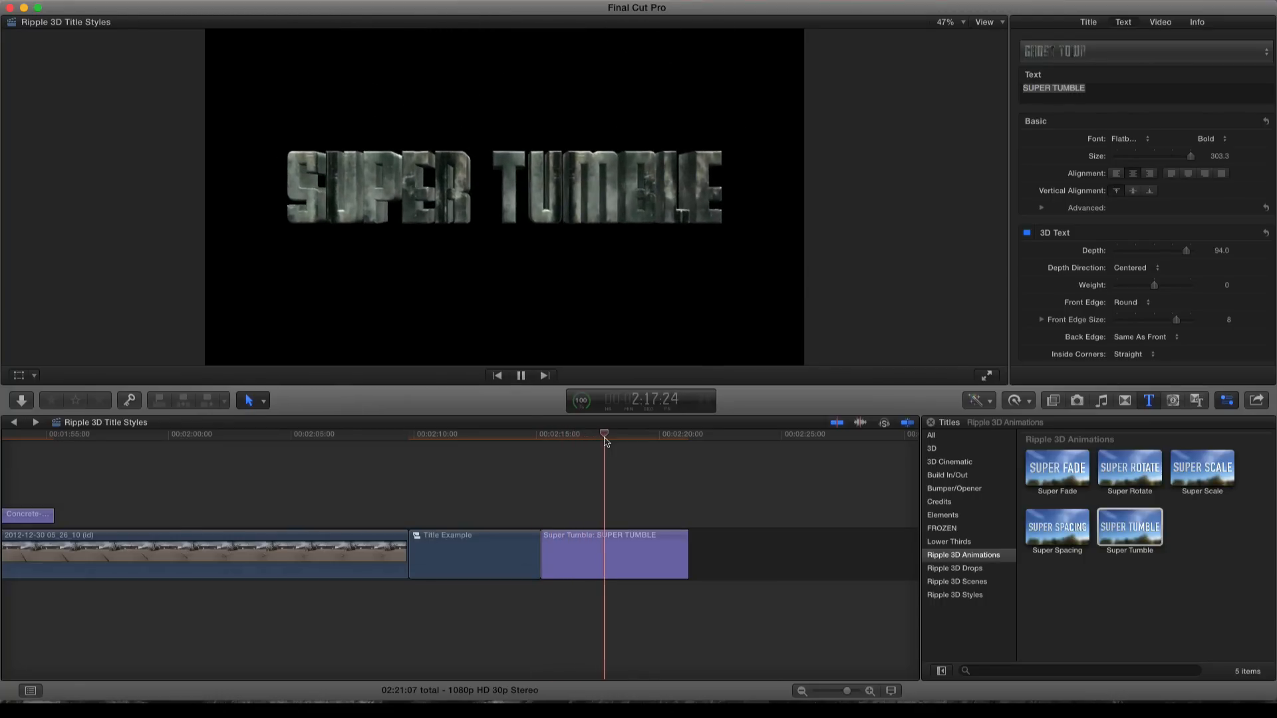
key(space)
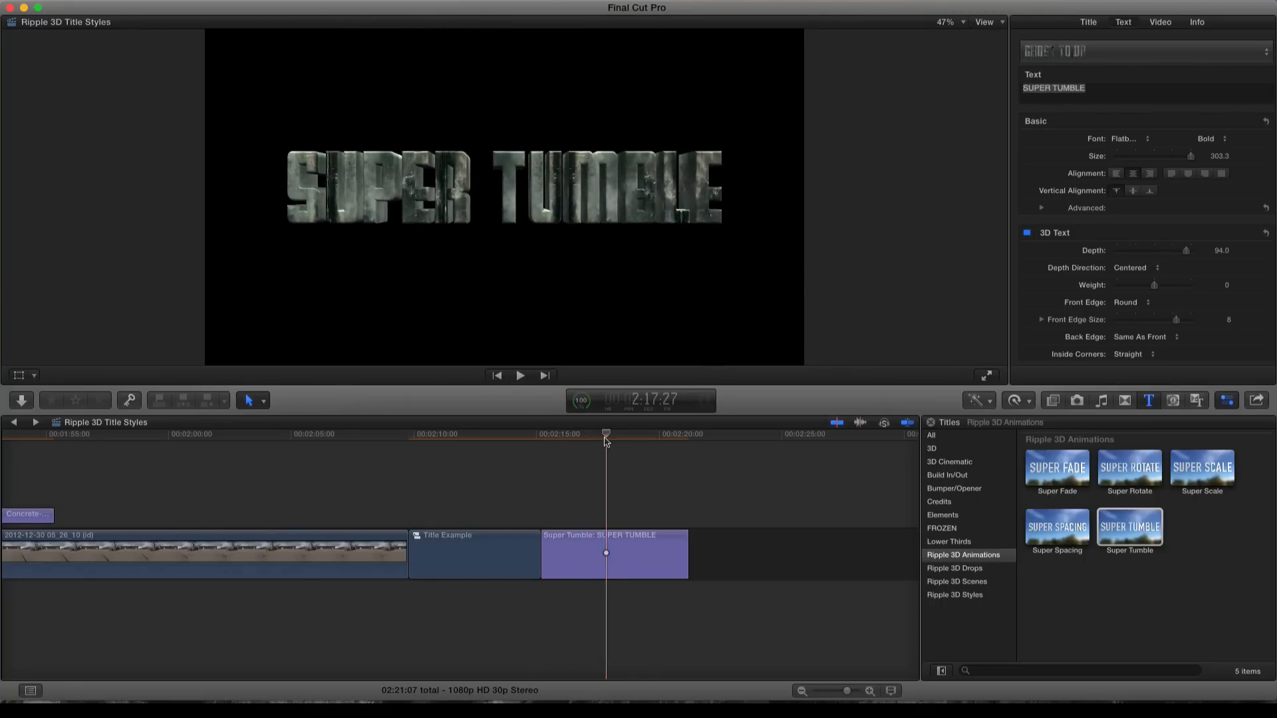